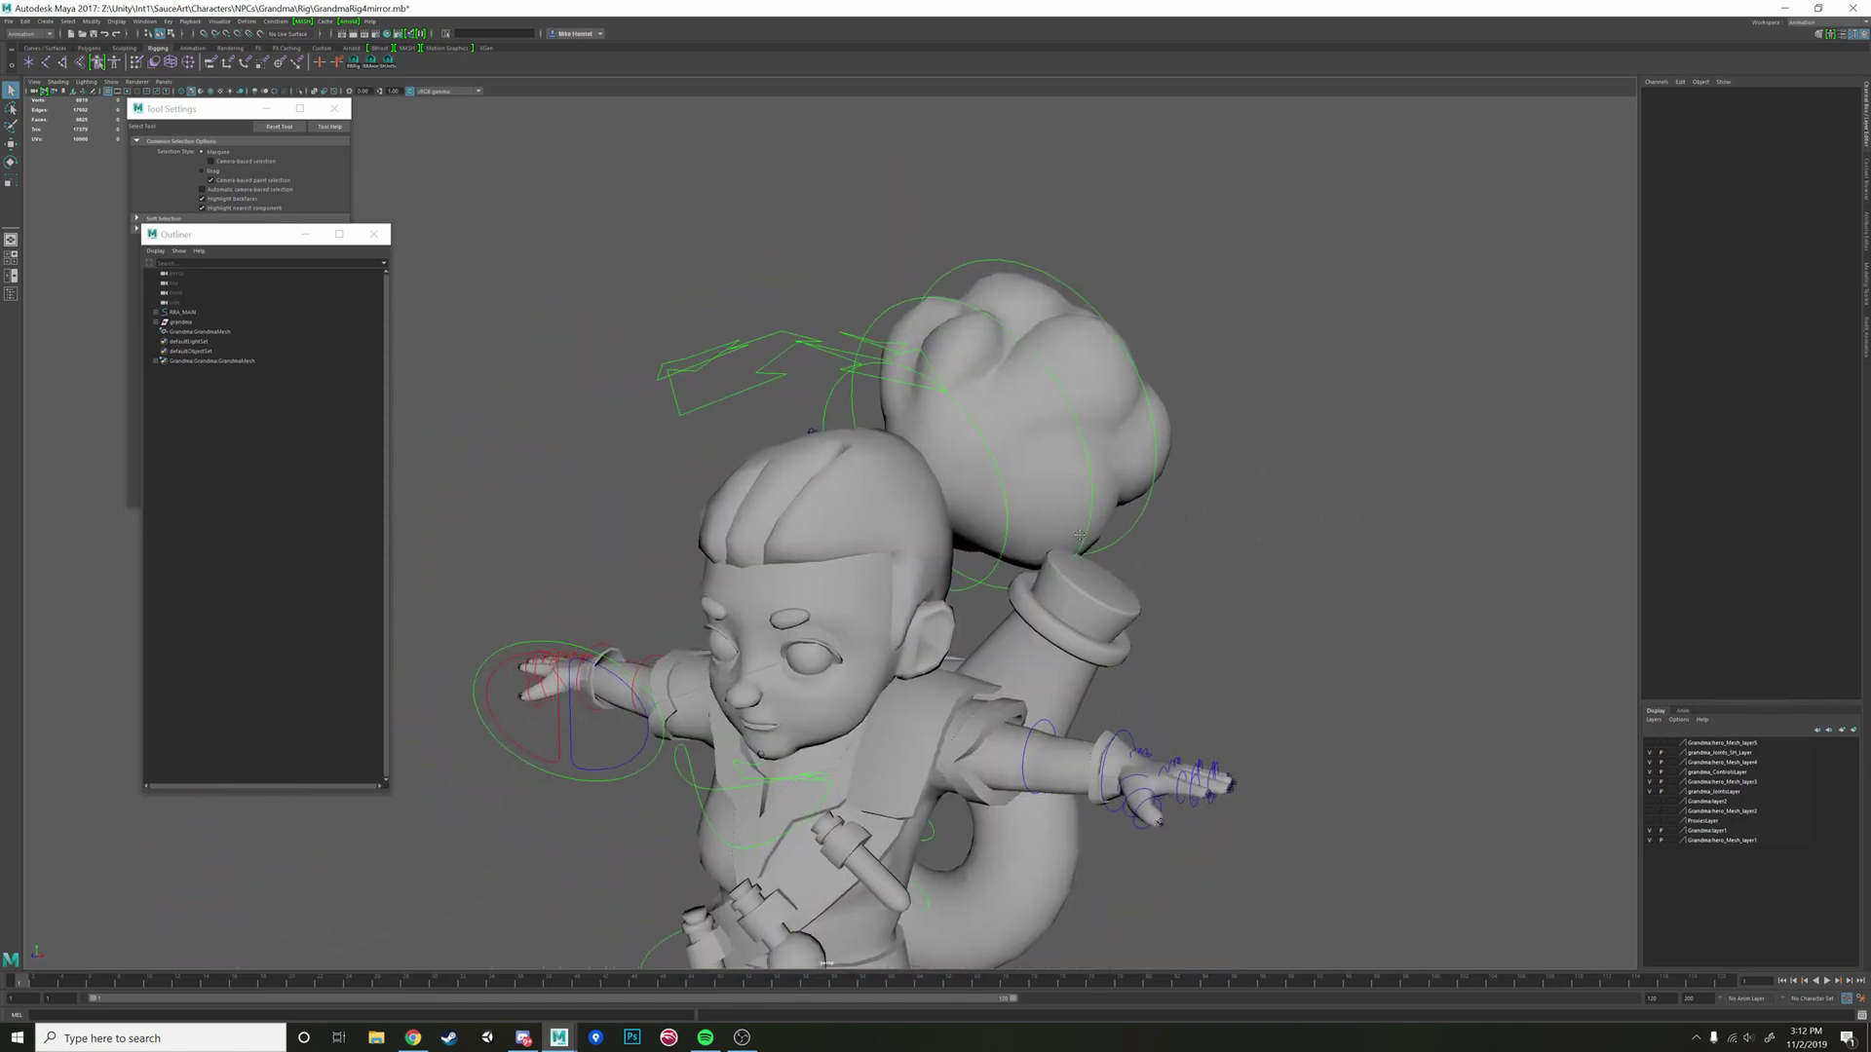
Step: Select the first hair control curve at the base of the character's hair bun
right_click_drag(1080, 535, 1150, 532, "alt")
left_click_drag(1058, 468, 1049, 537, "alt")
scroll(1115, 522, "down", 7)
left_click_drag(1011, 640, 999, 684, "alt")
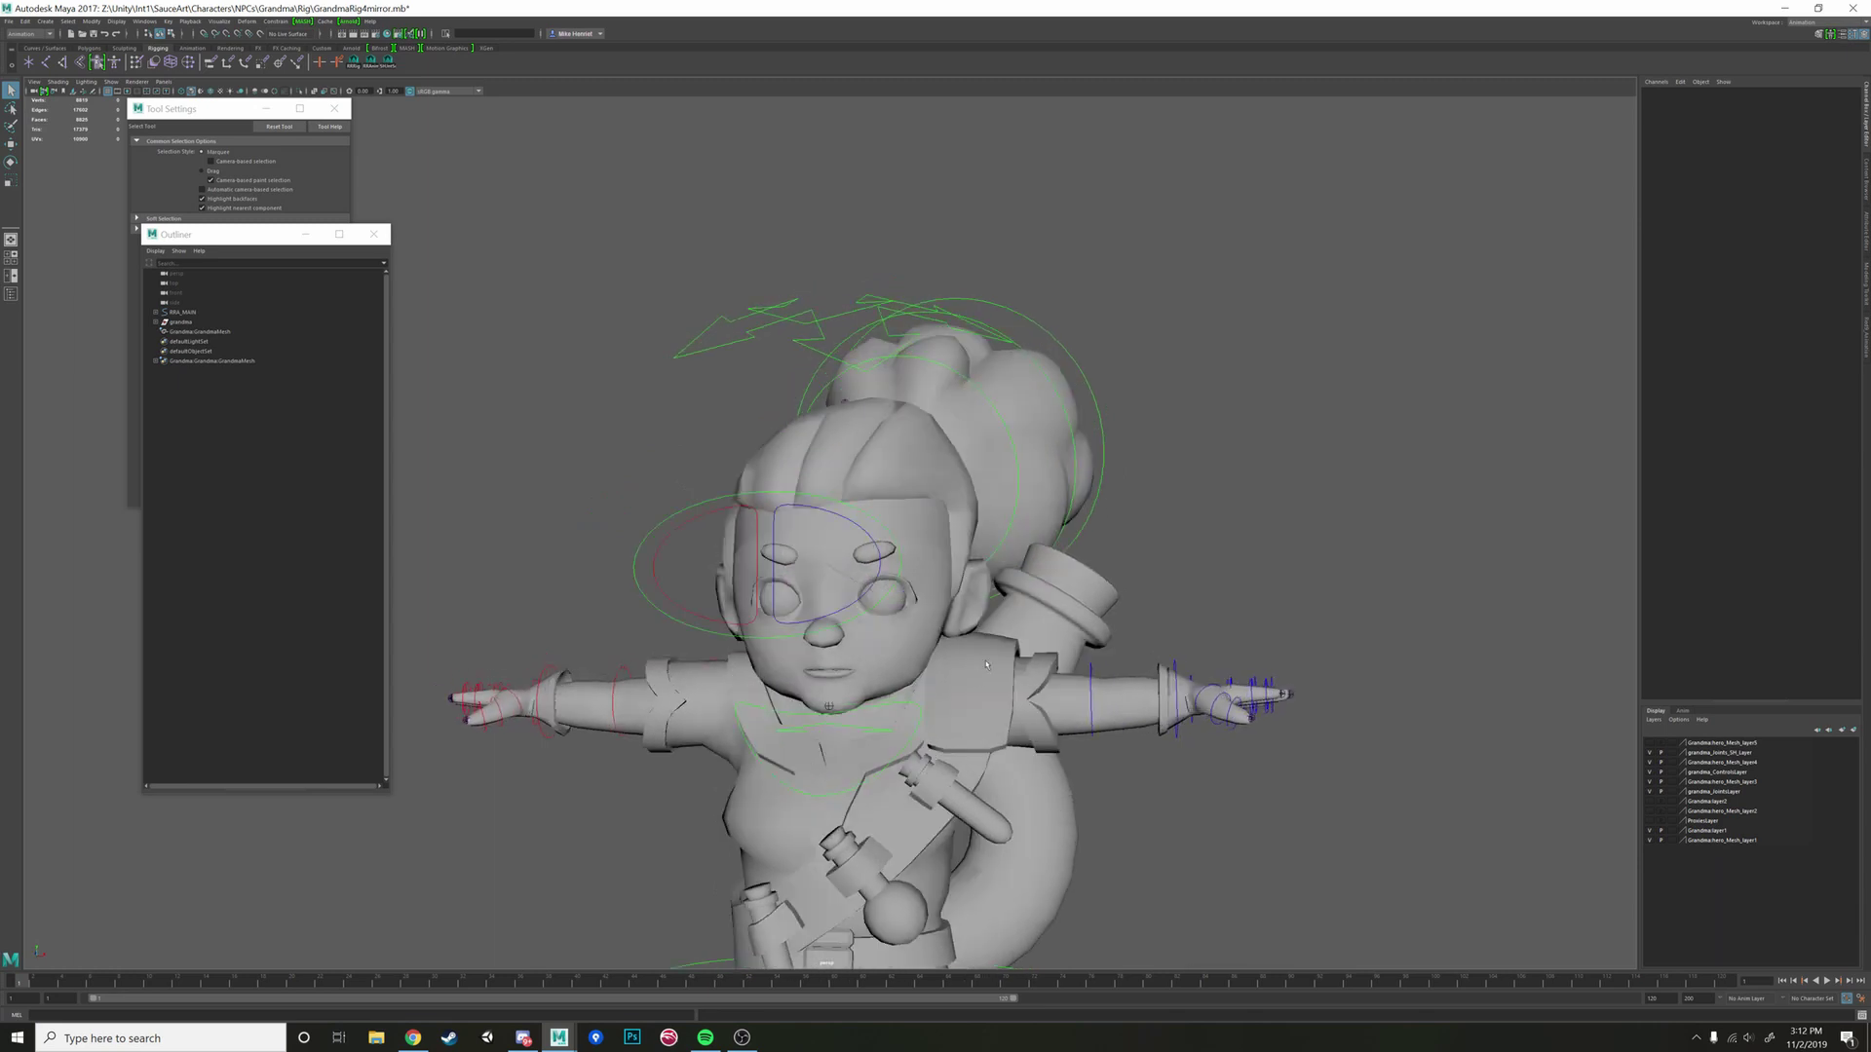
left_click_drag(824, 529, 934, 554, "alt")
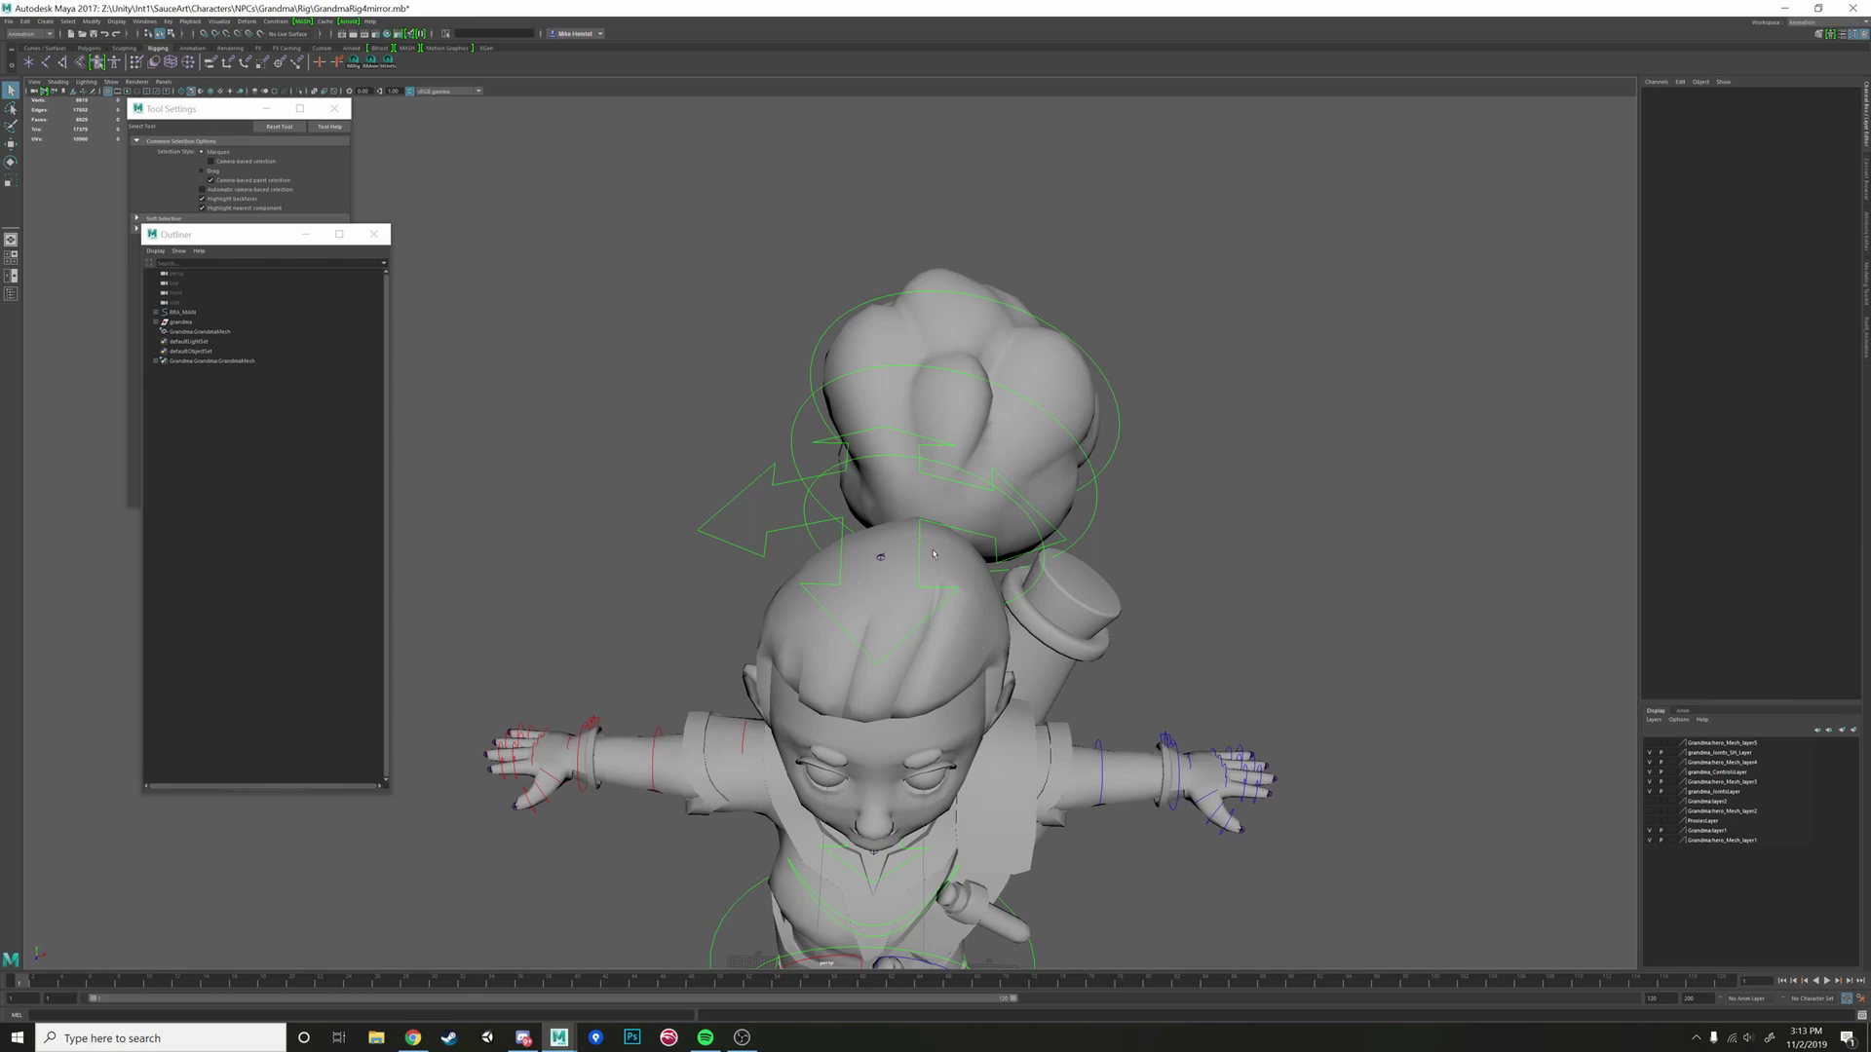
left_click_drag(905, 356, 845, 487, "alt")
left_click(846, 484)
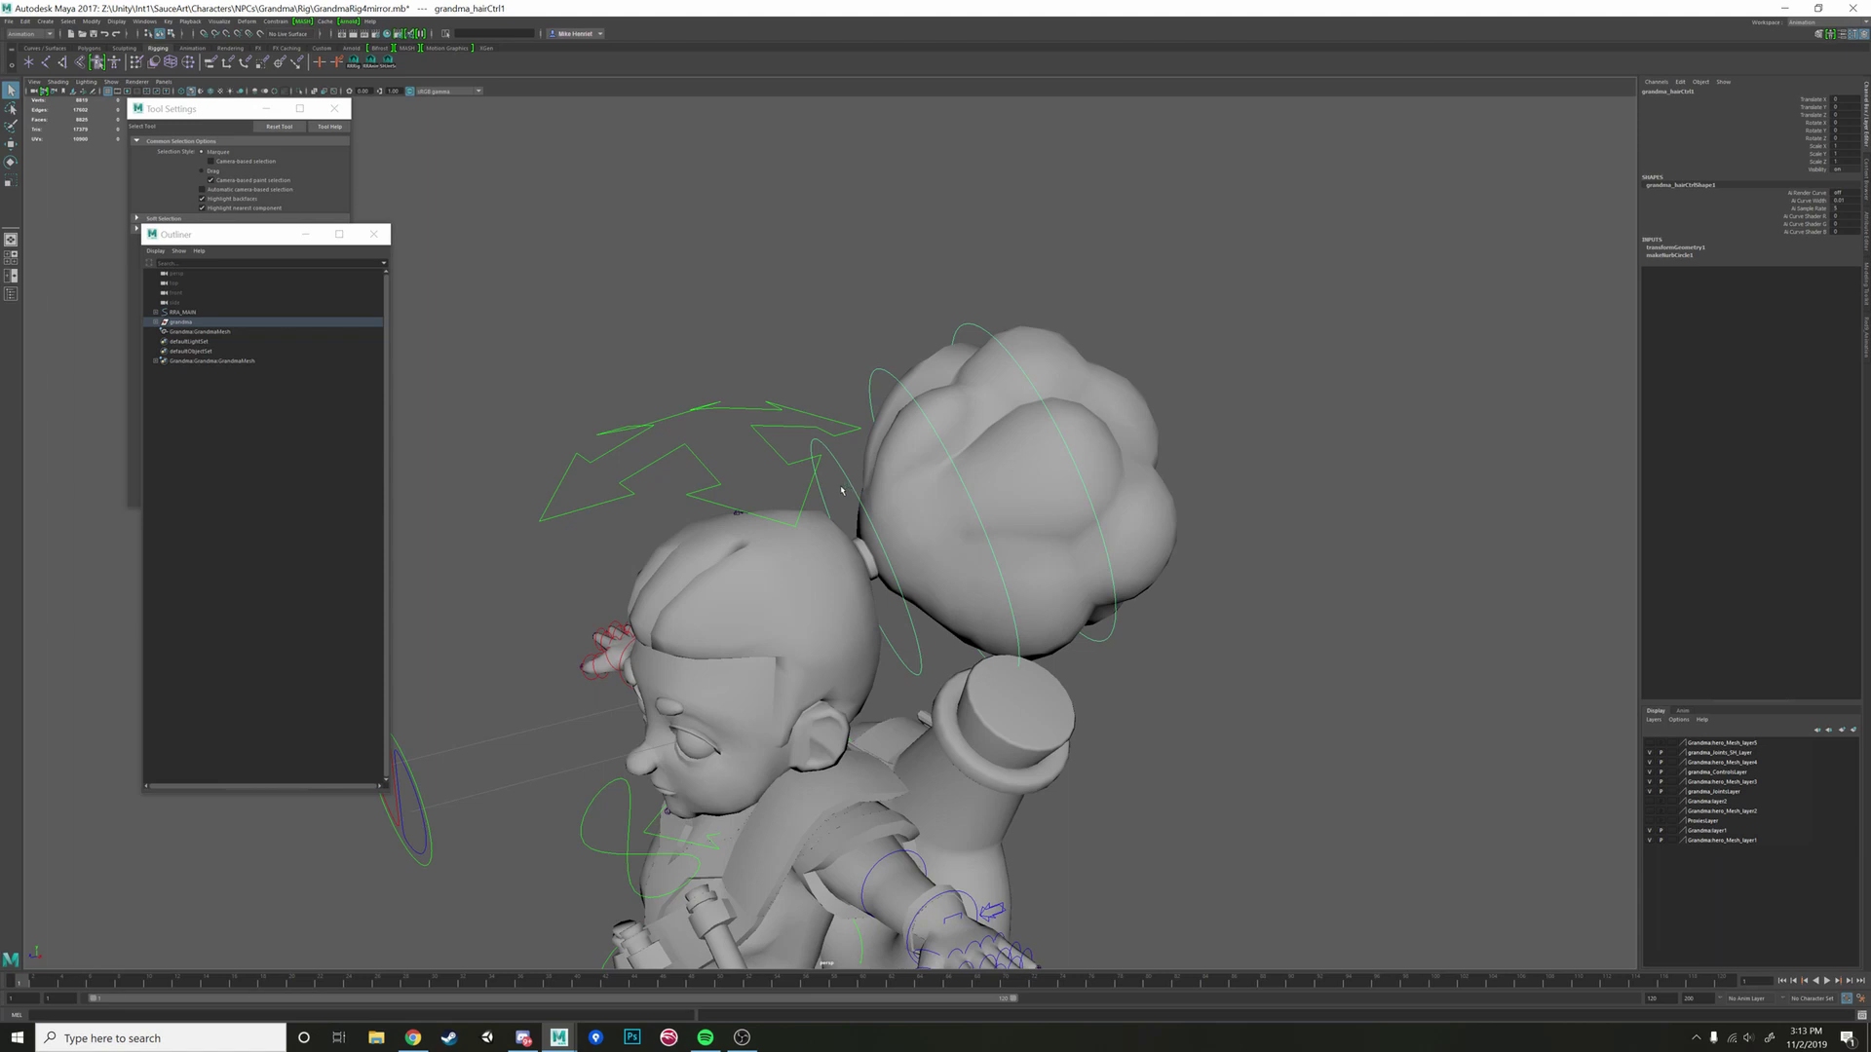
left_click(854, 462)
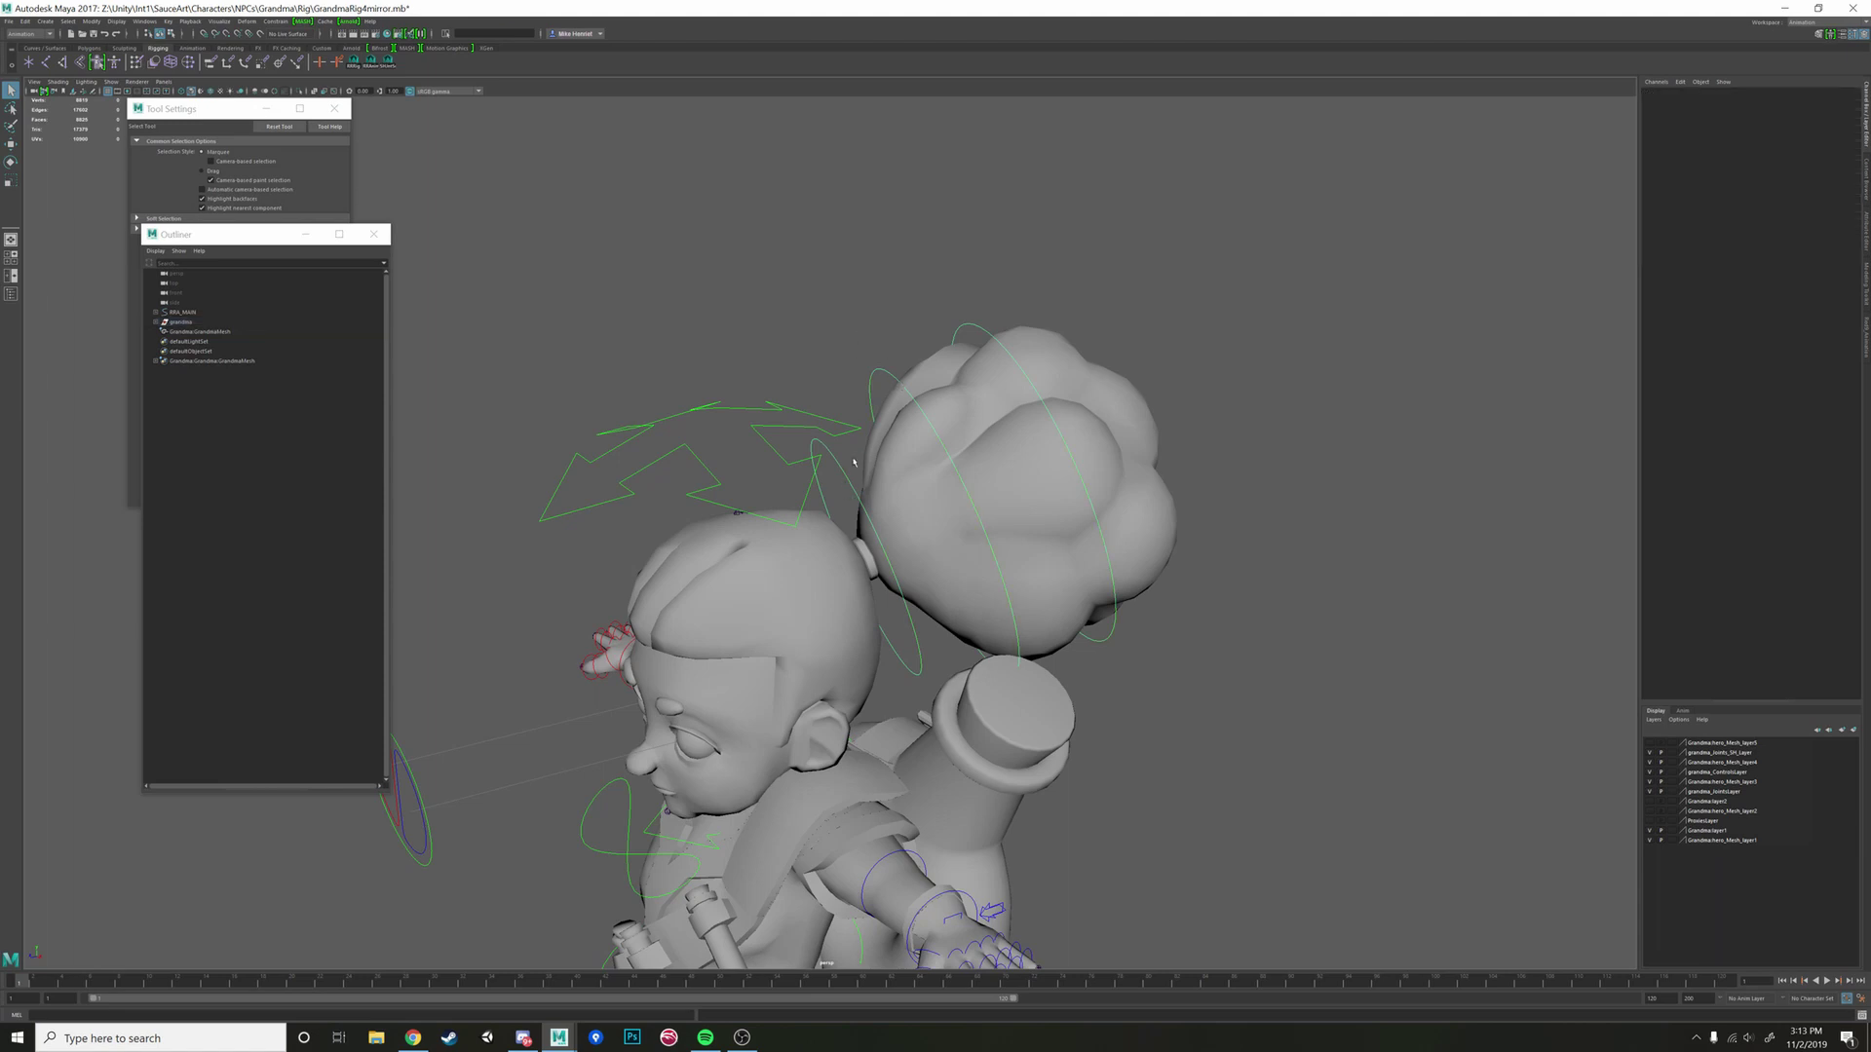
left_click(841, 474)
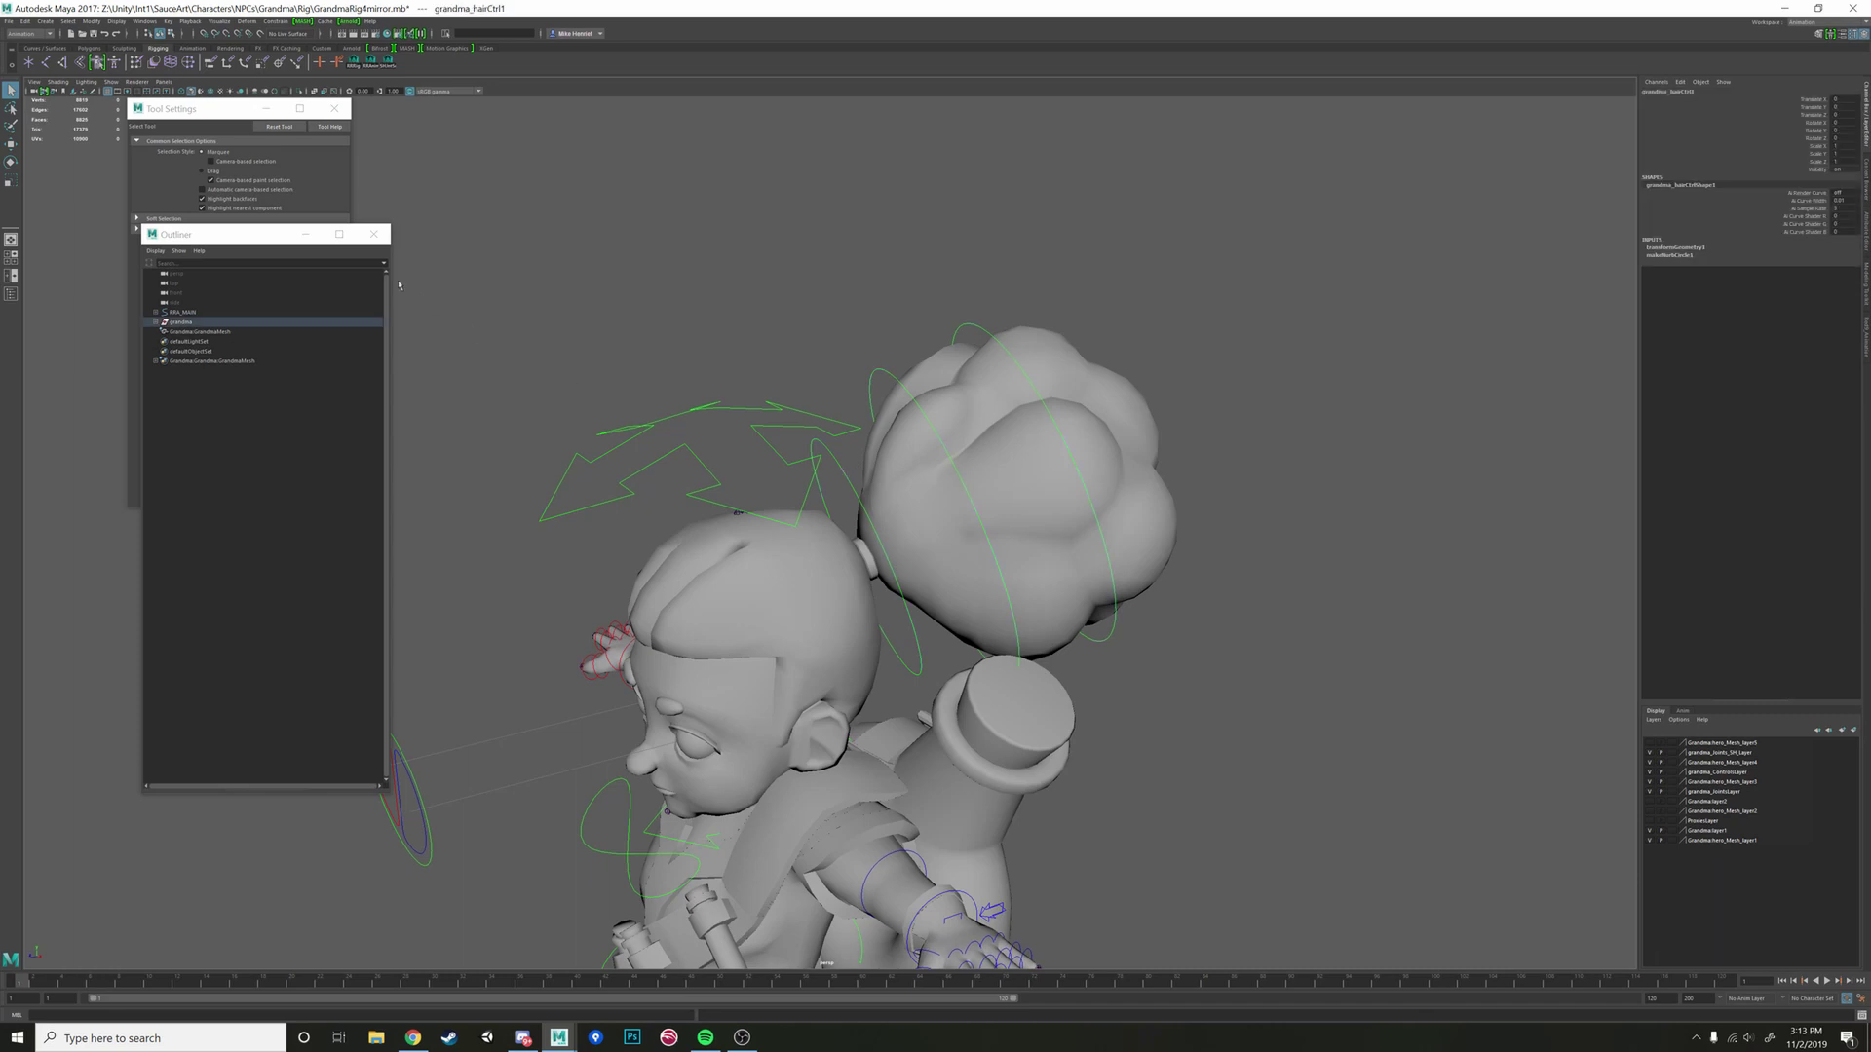
Step: Reveal the selected hair control in the Outliner and select its parent group, grandma_hairCtrlGroup
key("f")
scroll(283, 645, "down", 3)
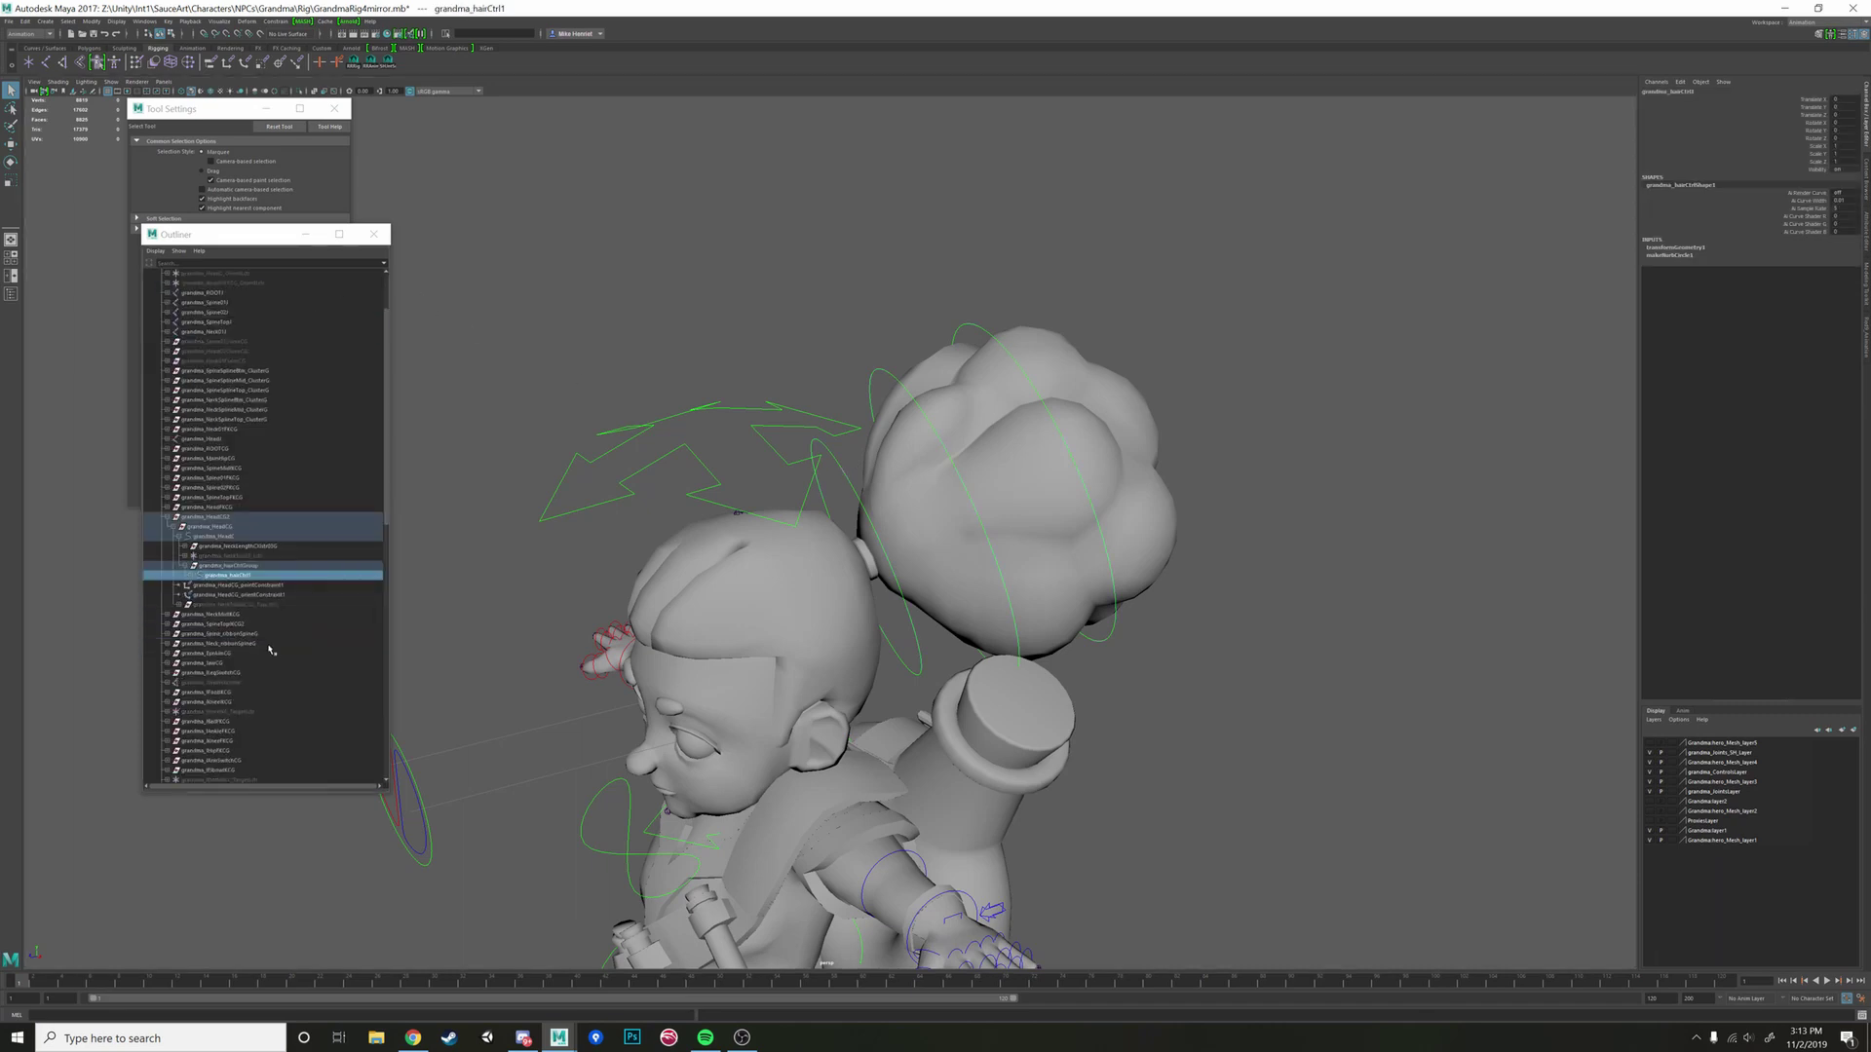
left_click(235, 567)
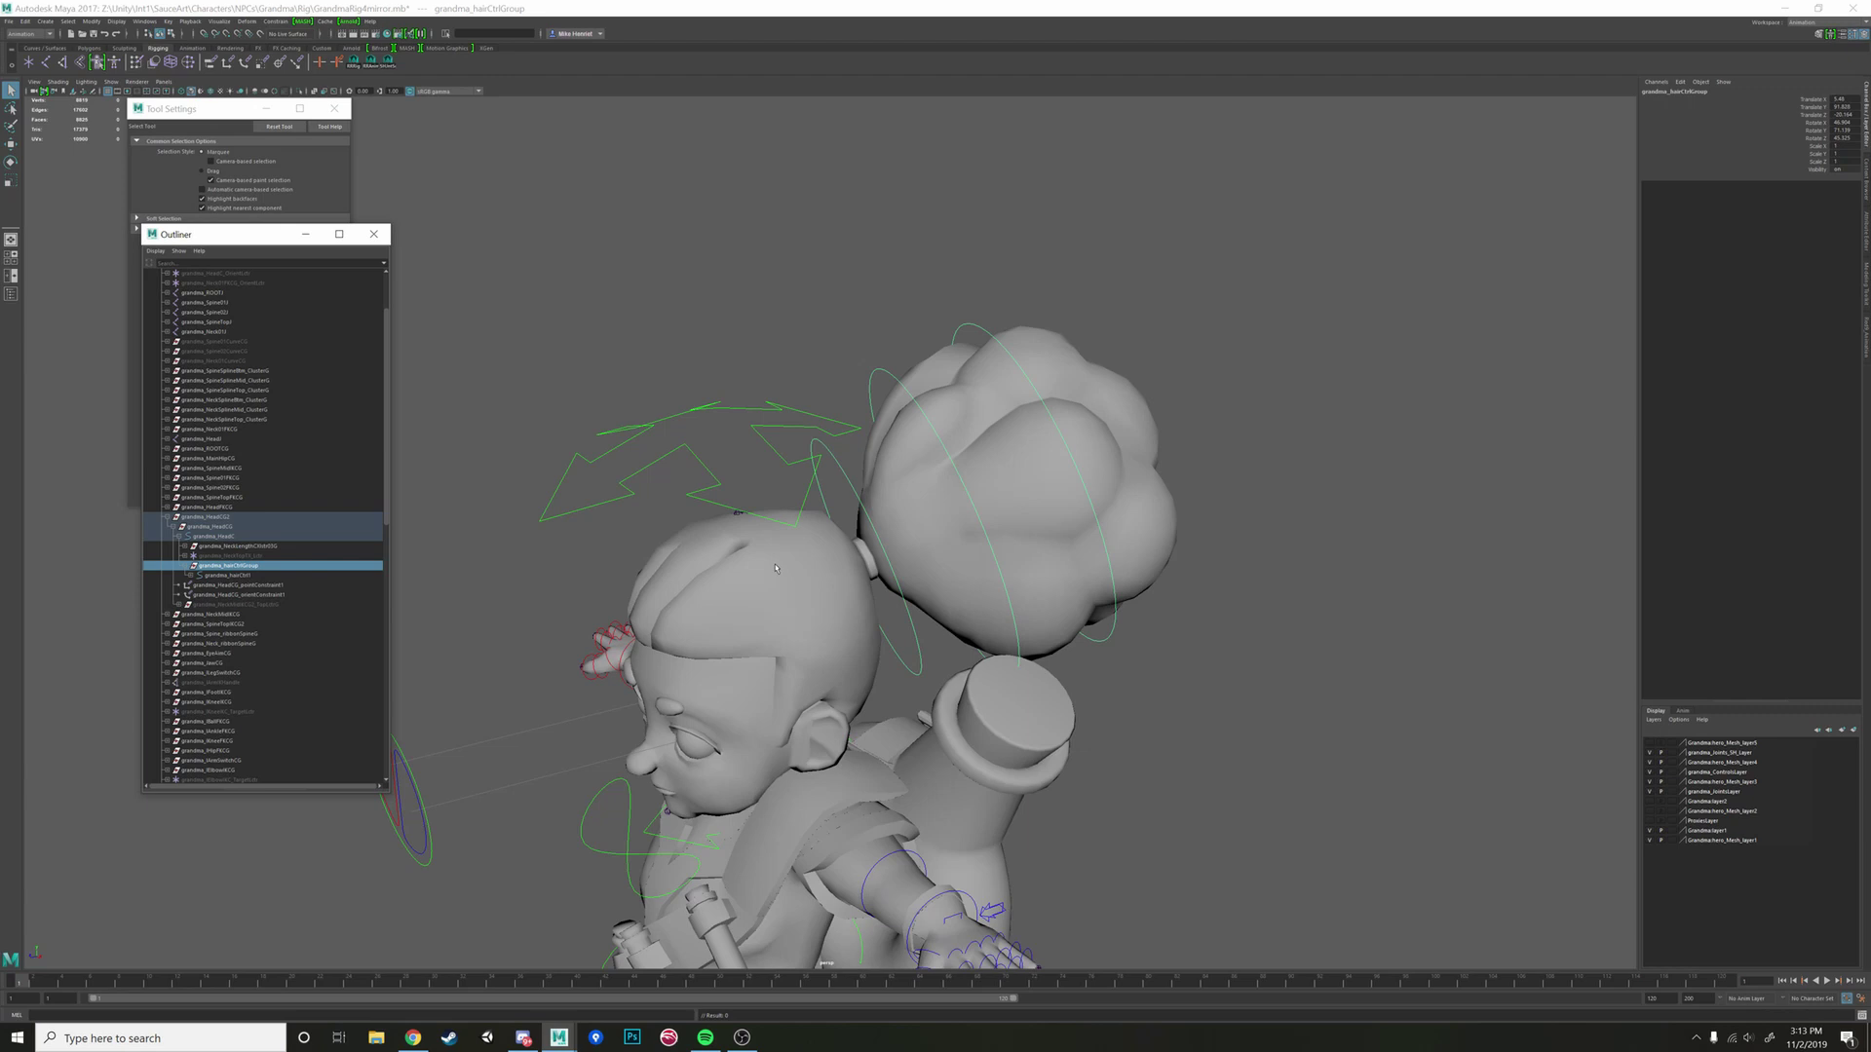
Step: Inspect the hair controls from the side and expand the hierarchy under grandma_hairCtrlGroup down to the third control
left_click_drag(775, 569, 463, 572, "alt")
left_click_drag(827, 594, 815, 592, "alt")
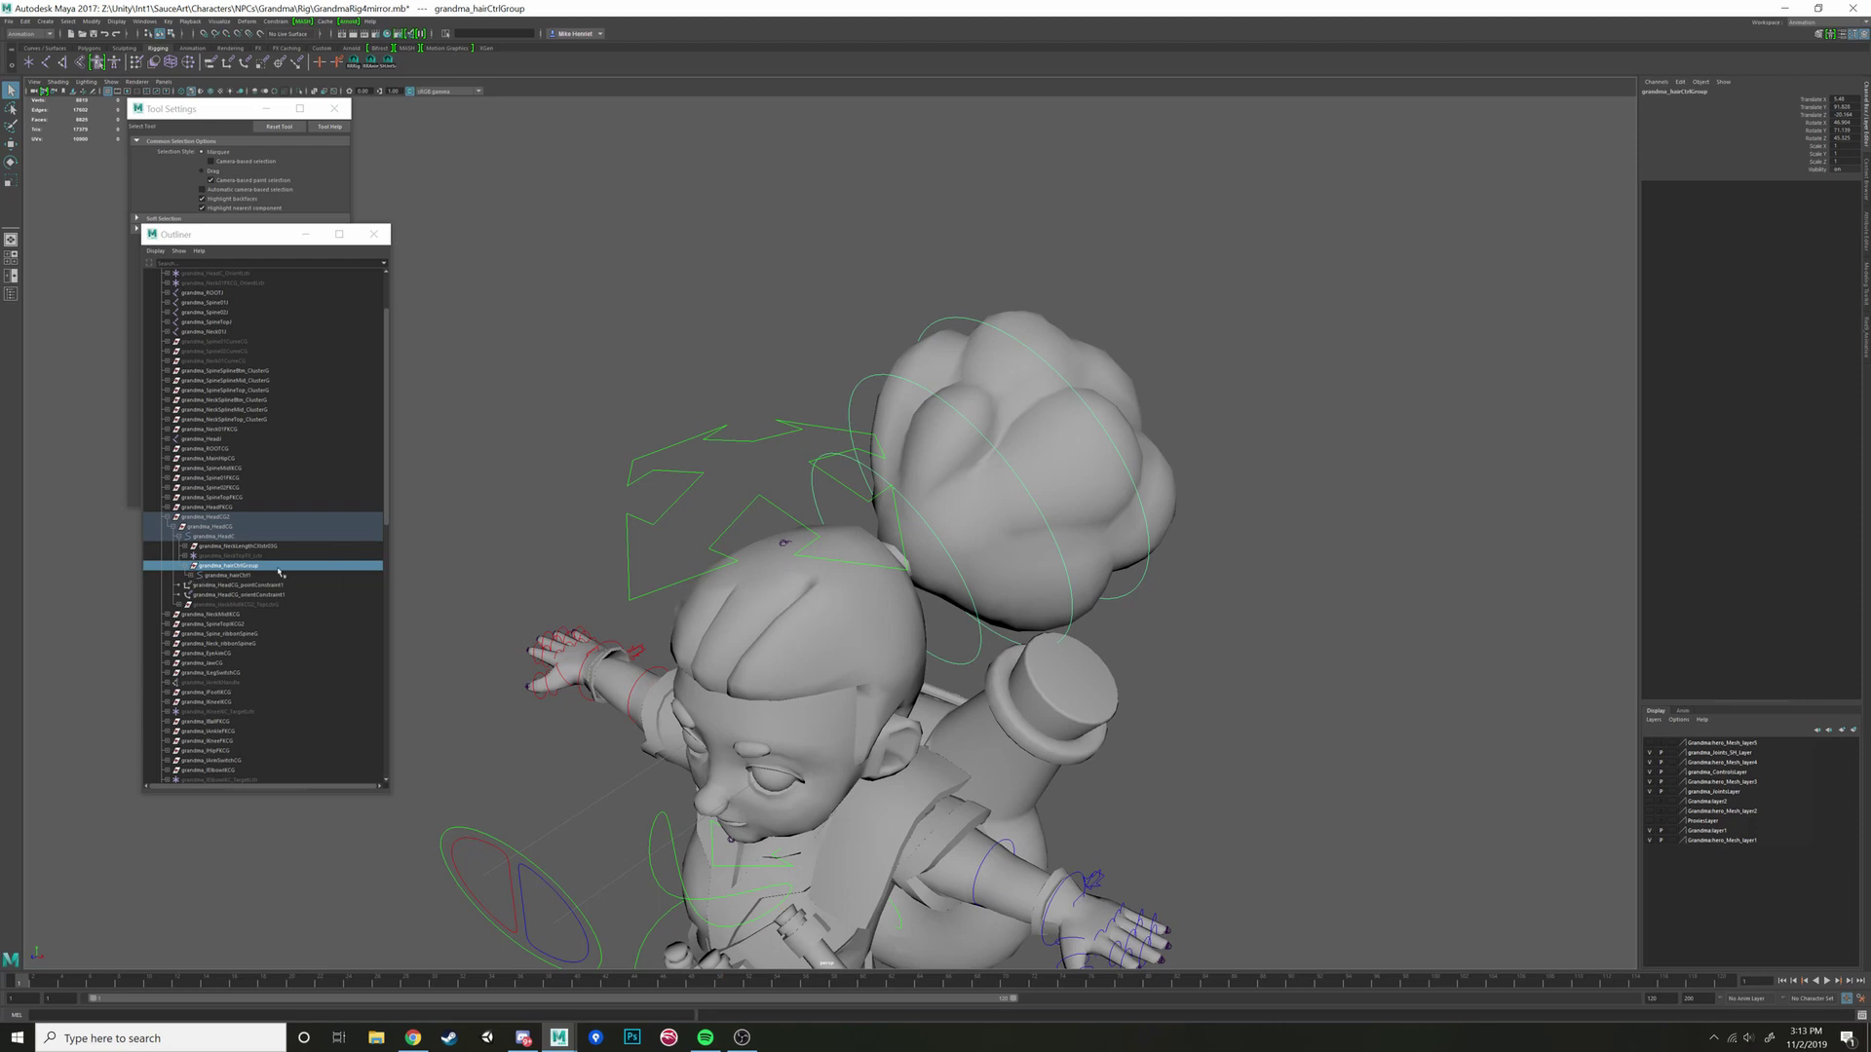
left_click_drag(858, 624, 779, 595, "alt")
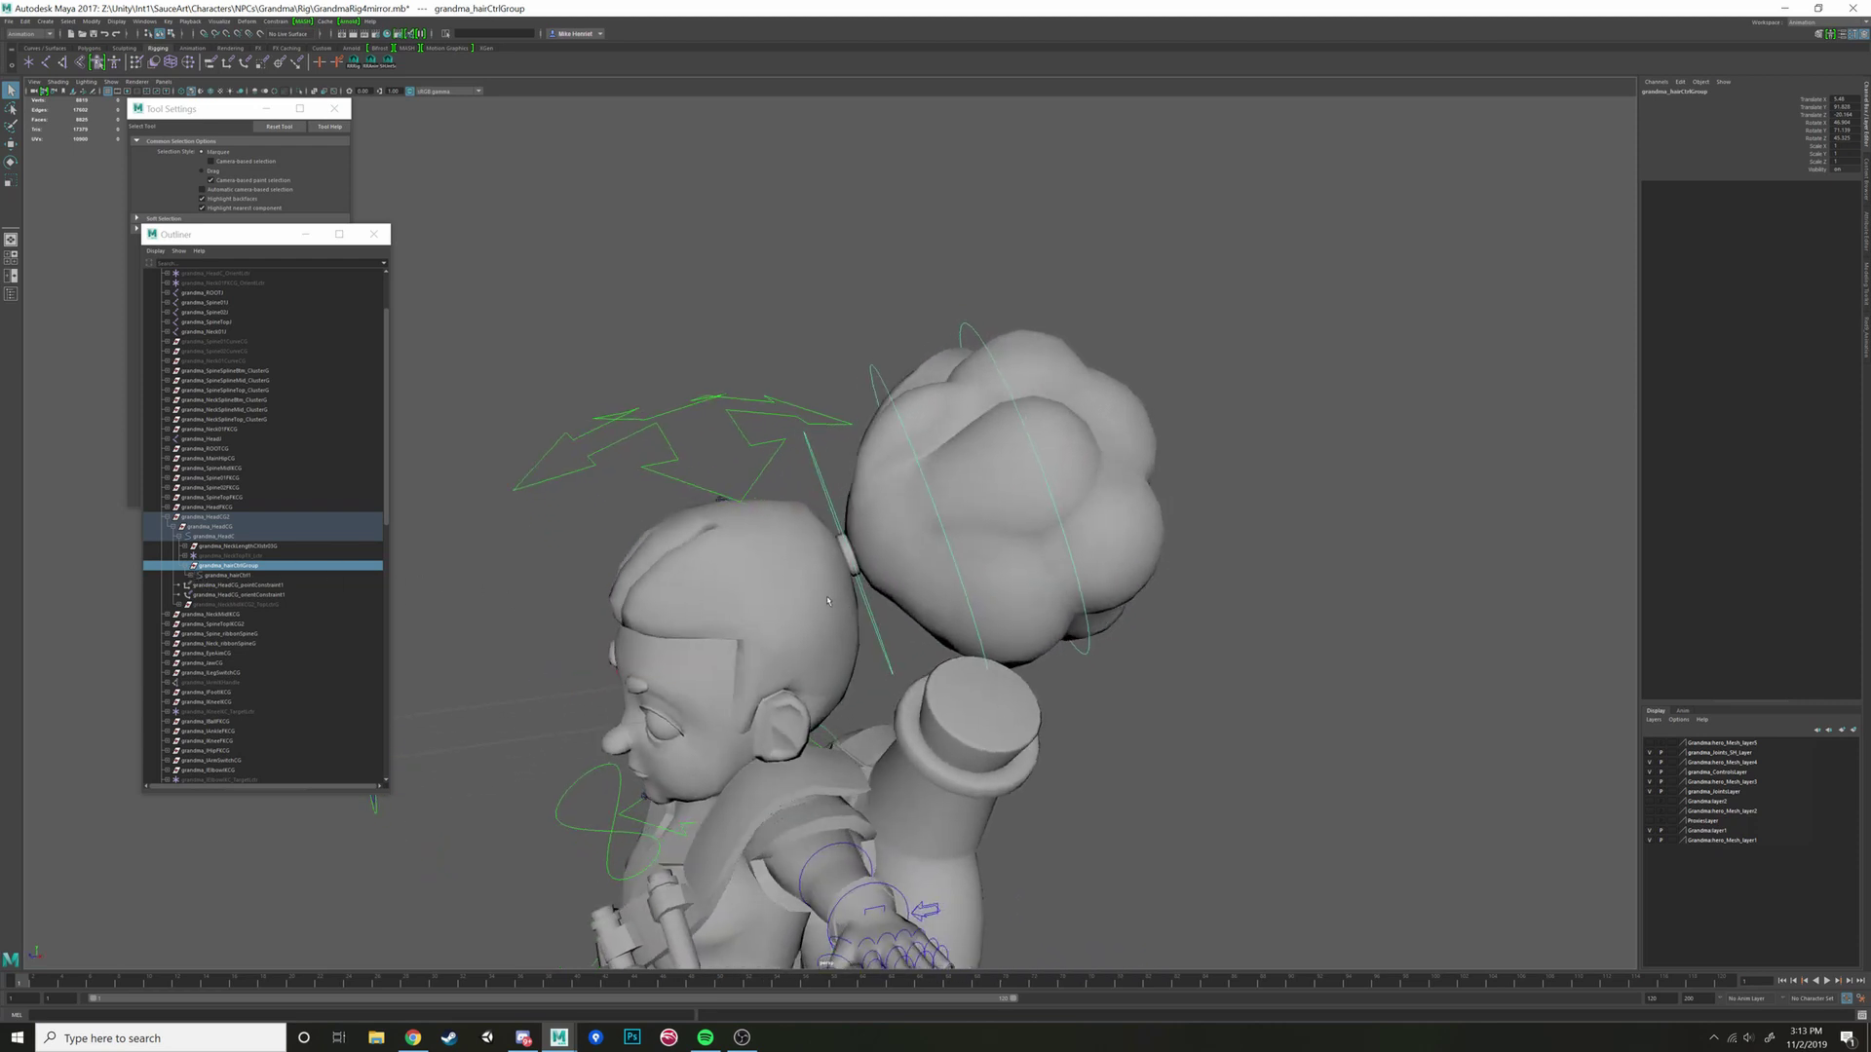
middle_click_drag(779, 595, 778, 546, "alt")
right_click_drag(701, 565, 784, 564, "alt")
middle_click_drag(785, 565, 749, 621, "alt")
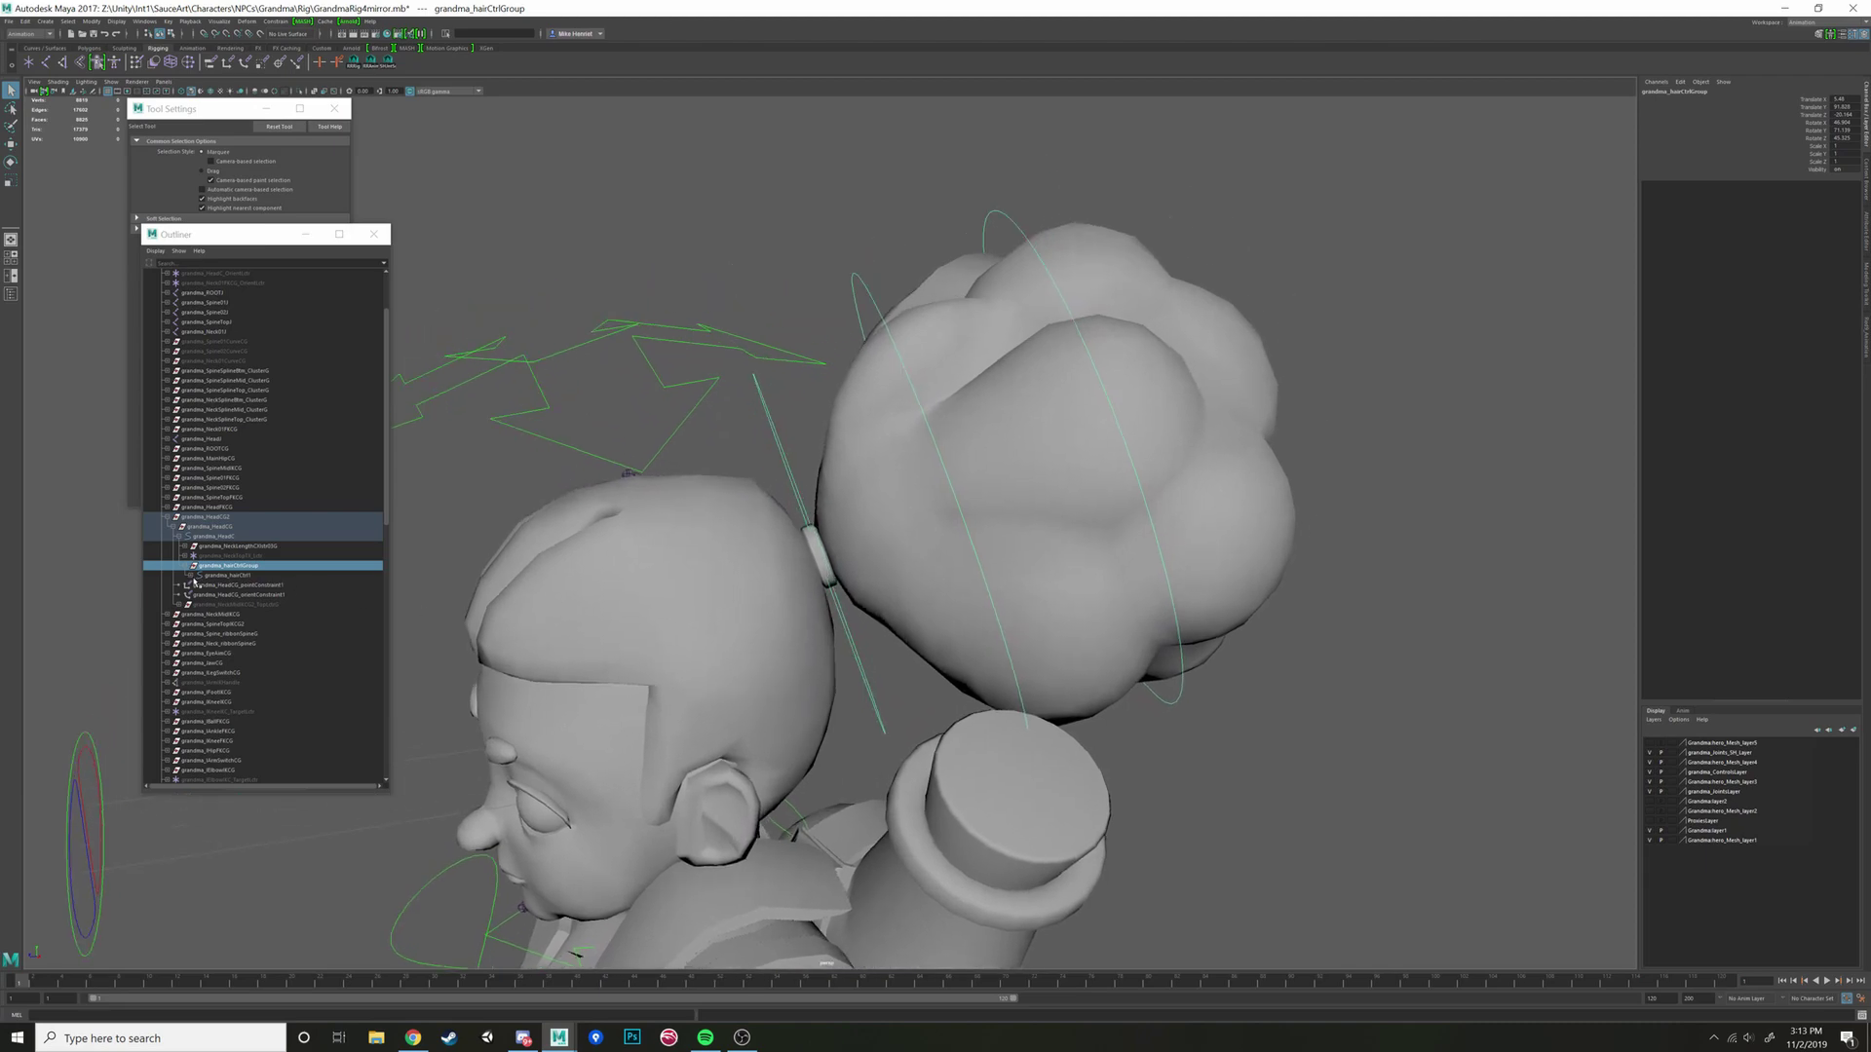
left_click(191, 576)
left_click(198, 585)
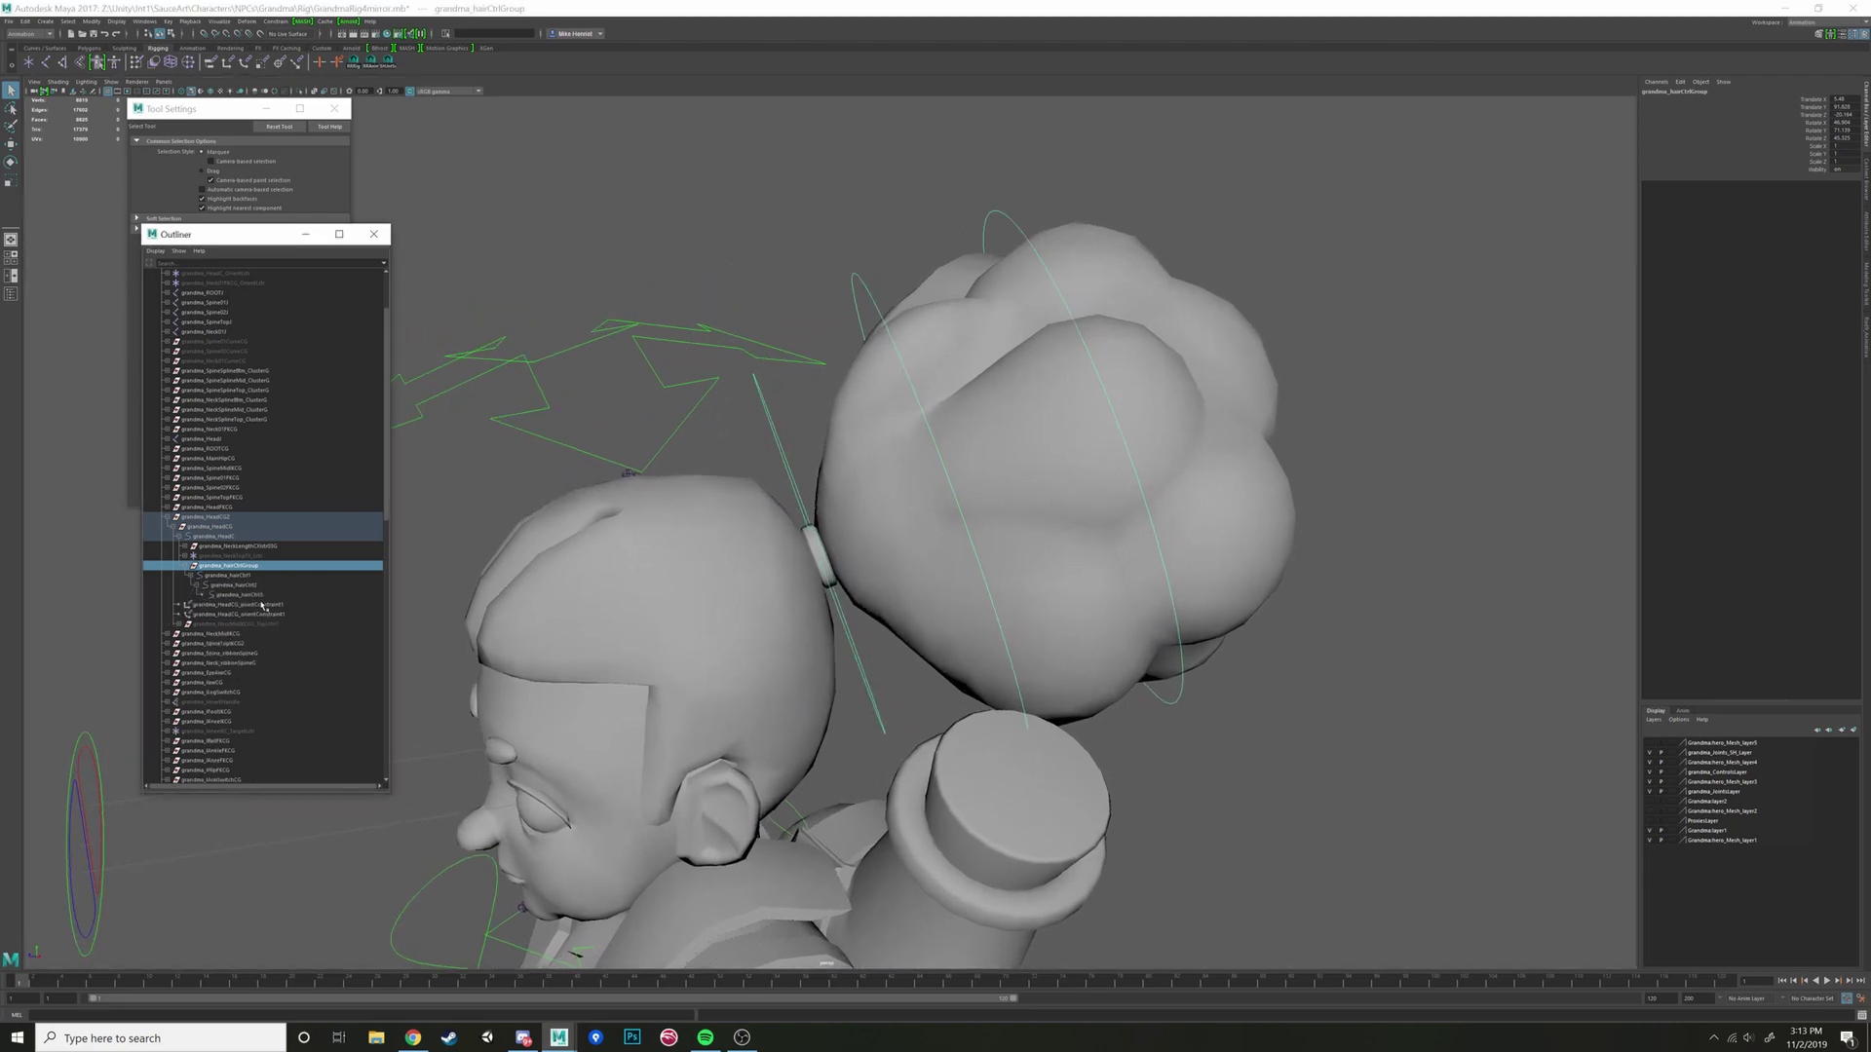
Step: Show the model in wireframe and select the root hair joint at the base of the bun
key("4")
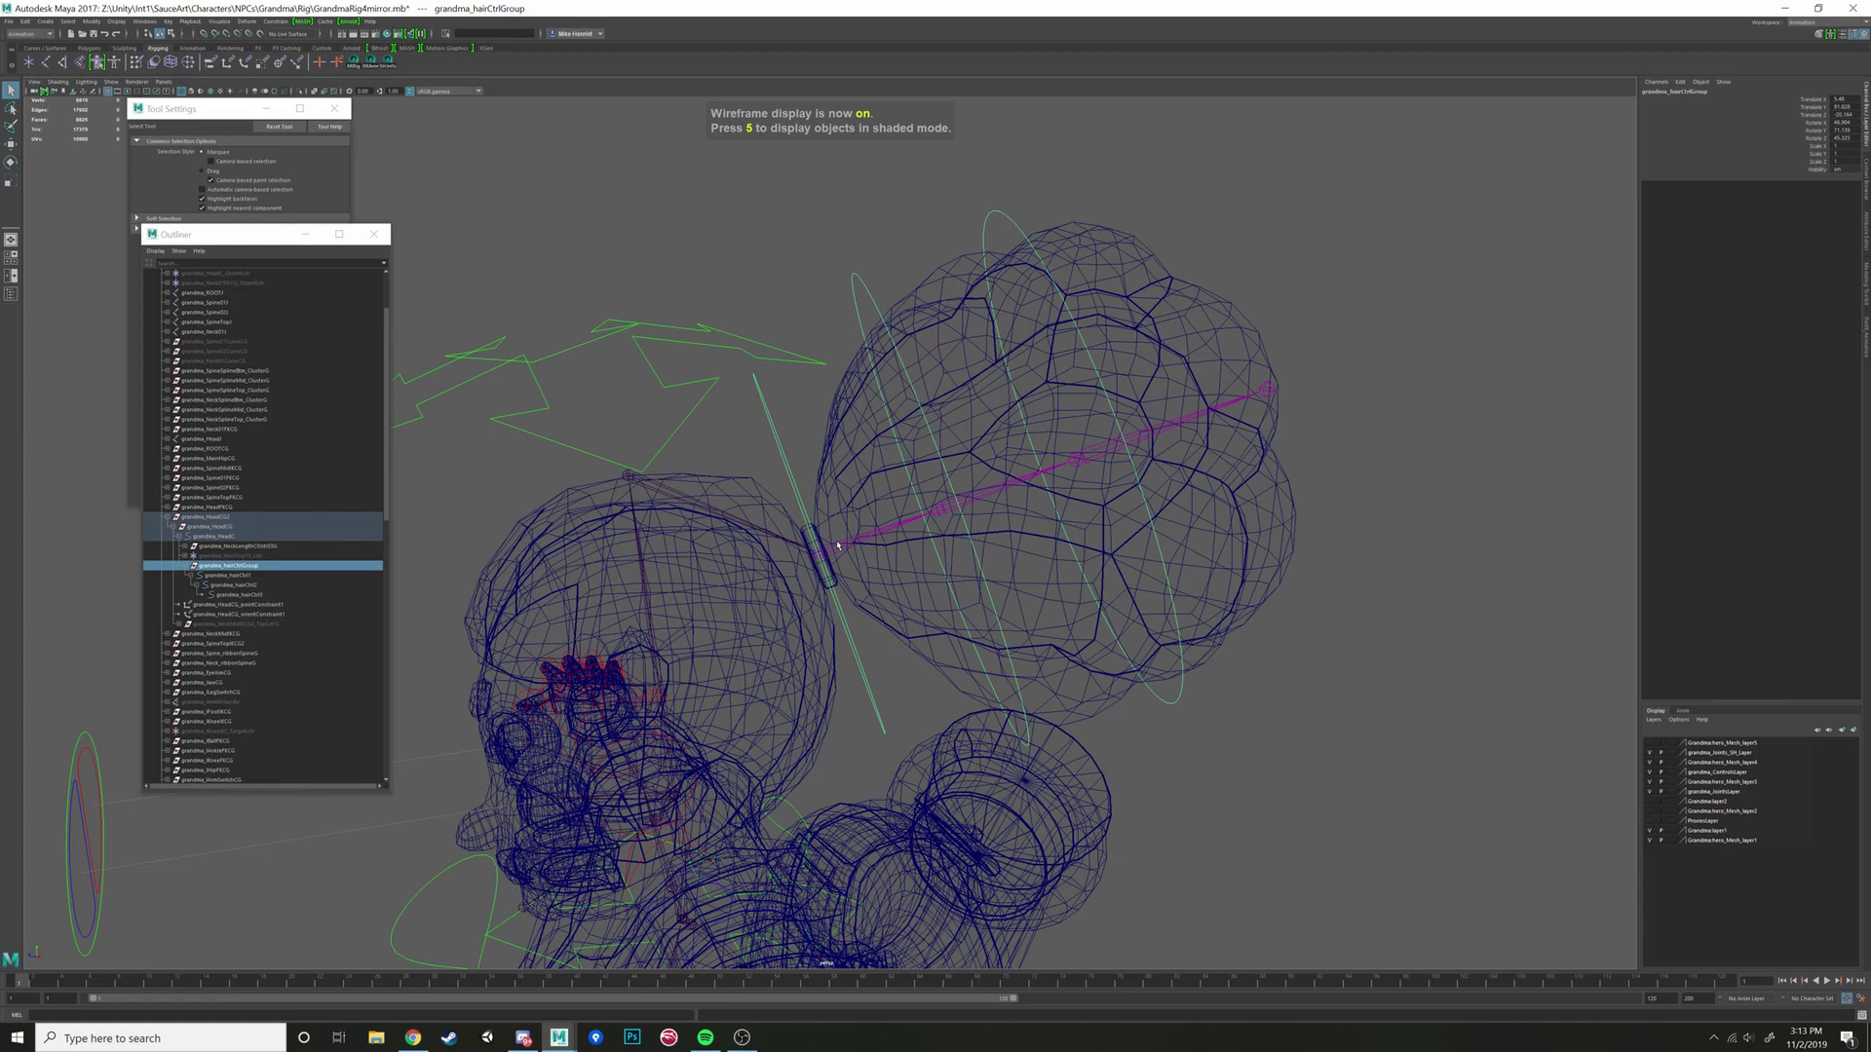
left_click(838, 547)
left_click_drag(927, 535, 545, 475, "alt")
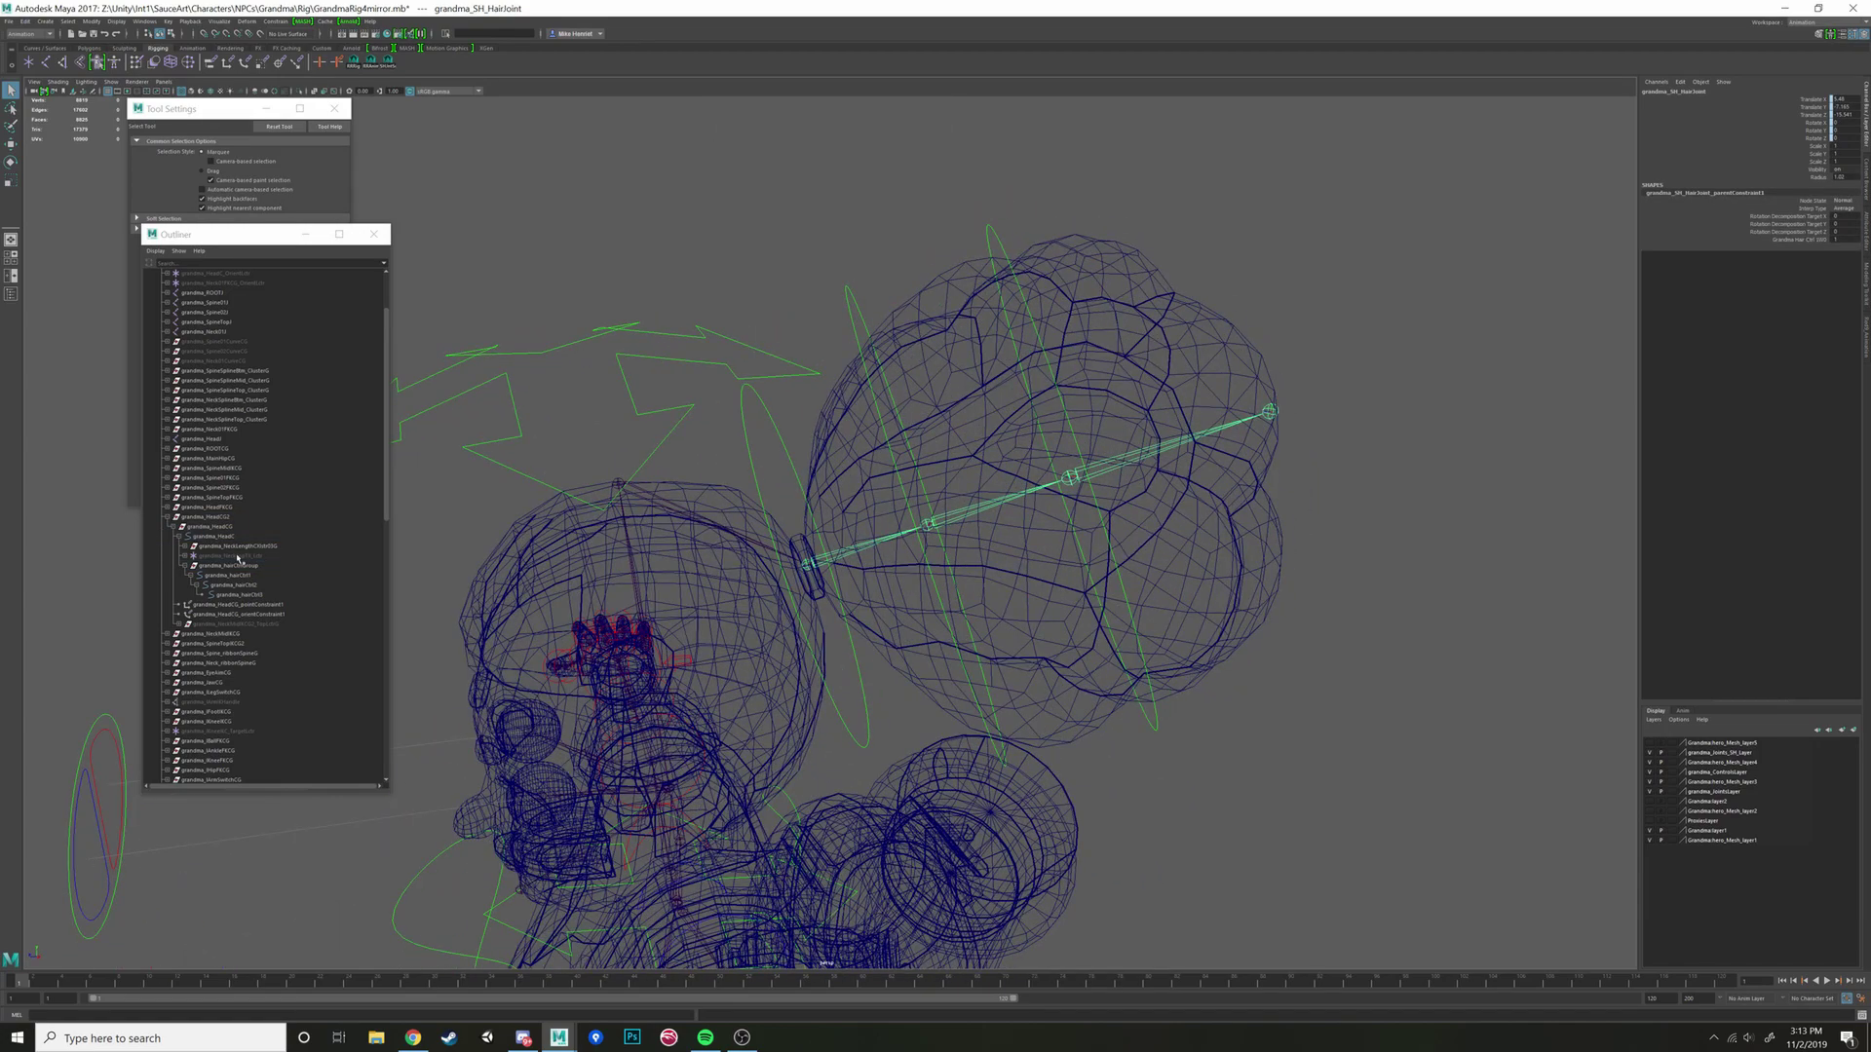
Step: Reveal the root hair joint in the Outliner and expand its chain down to the end joint, joint4
key("f")
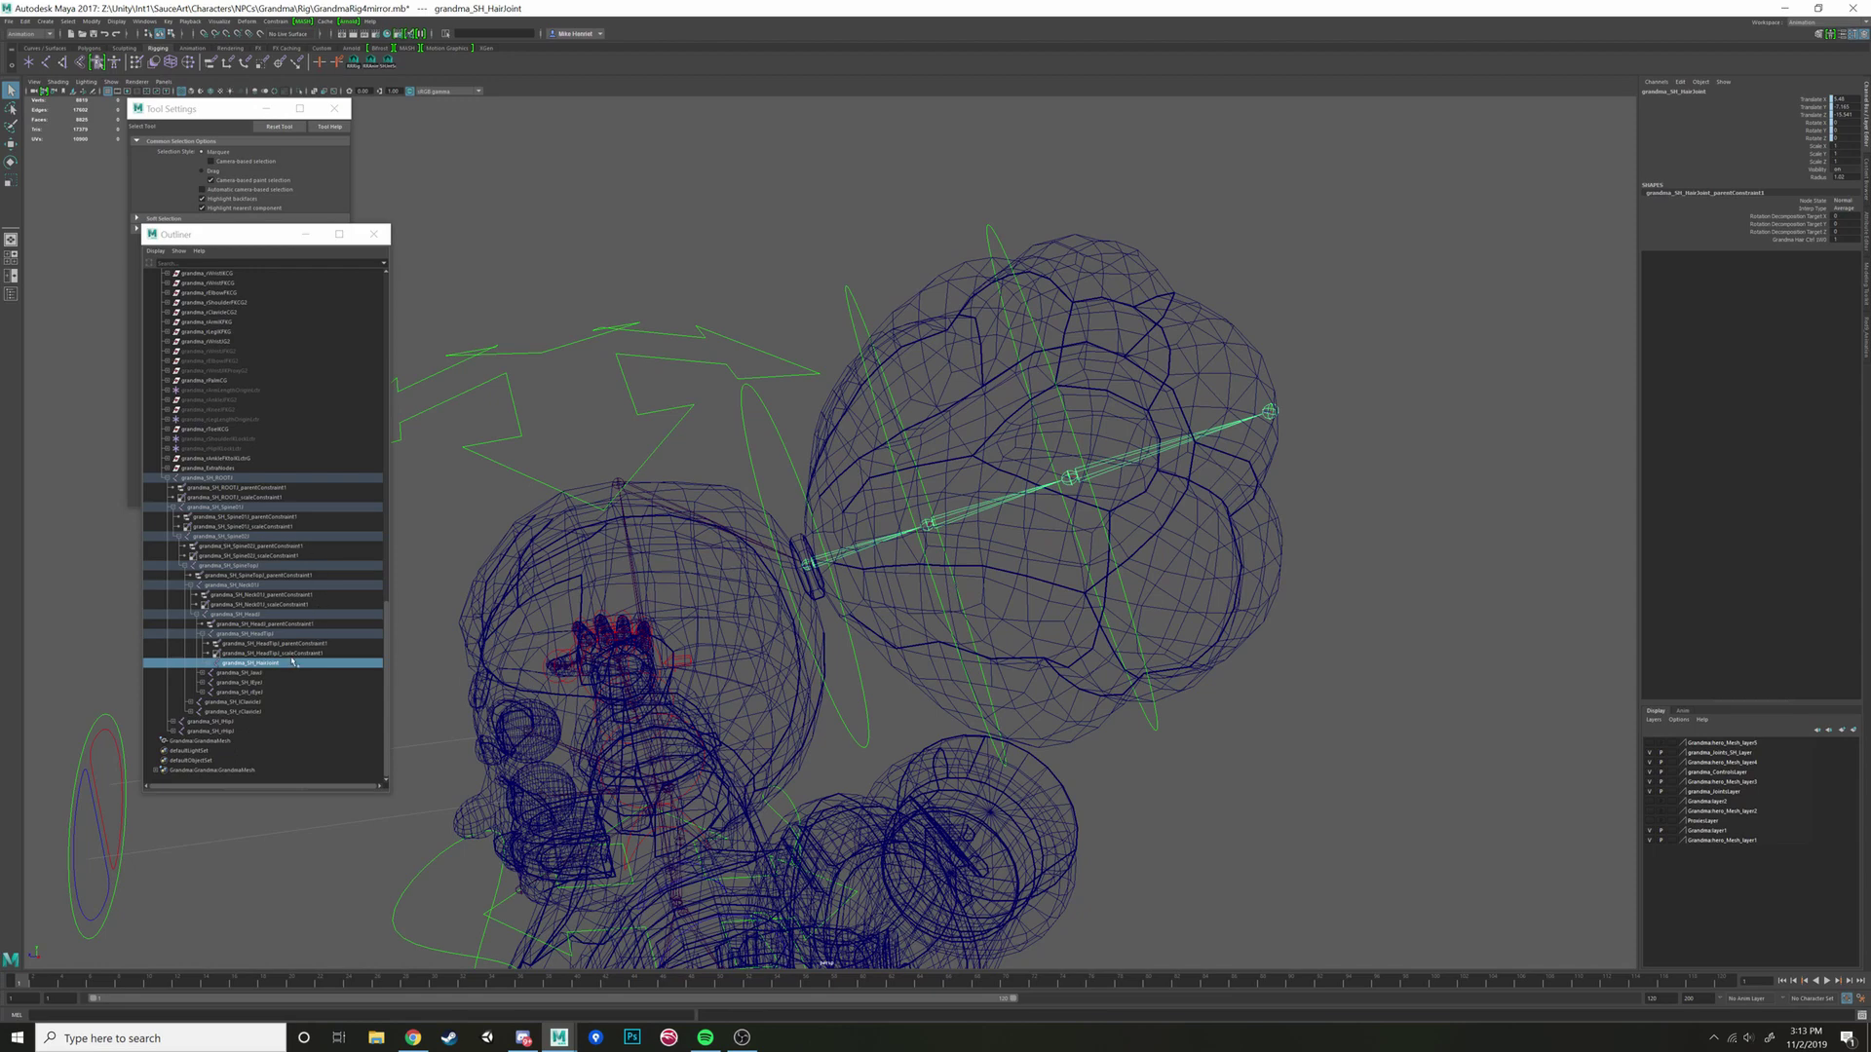
left_click(210, 665)
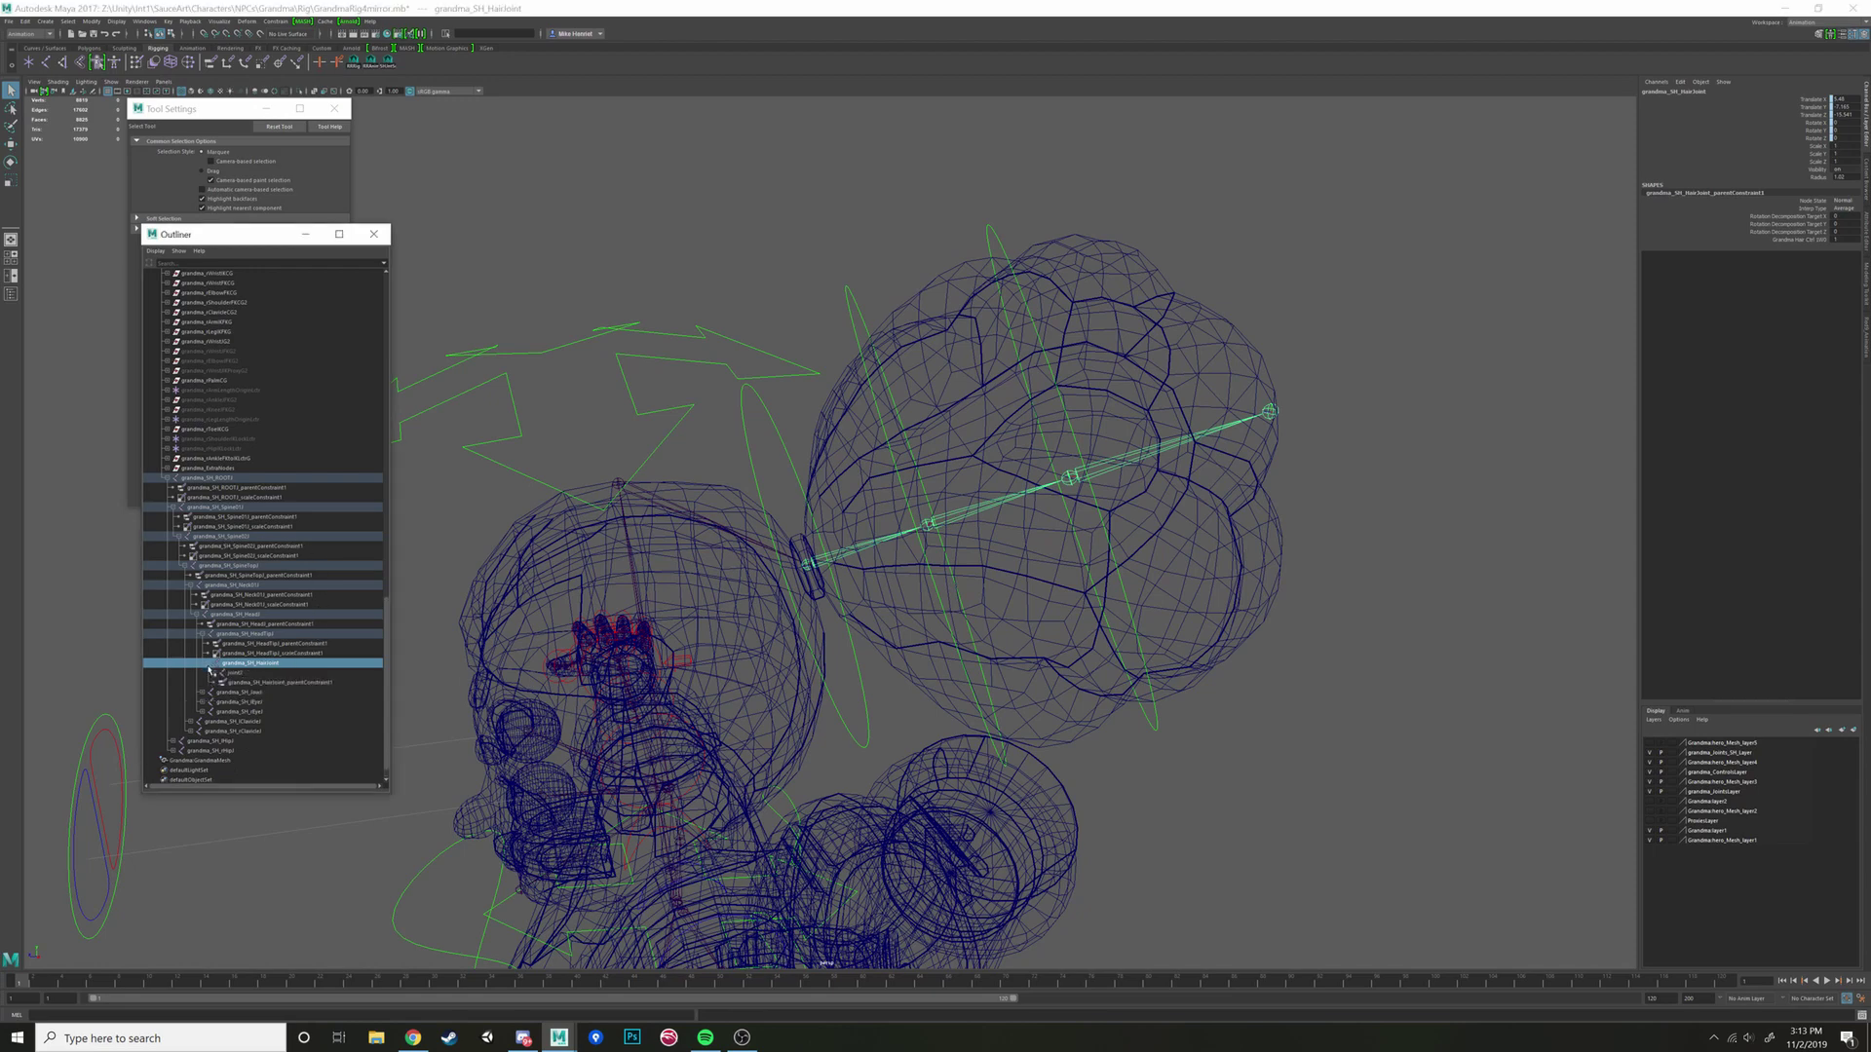
left_click(213, 672)
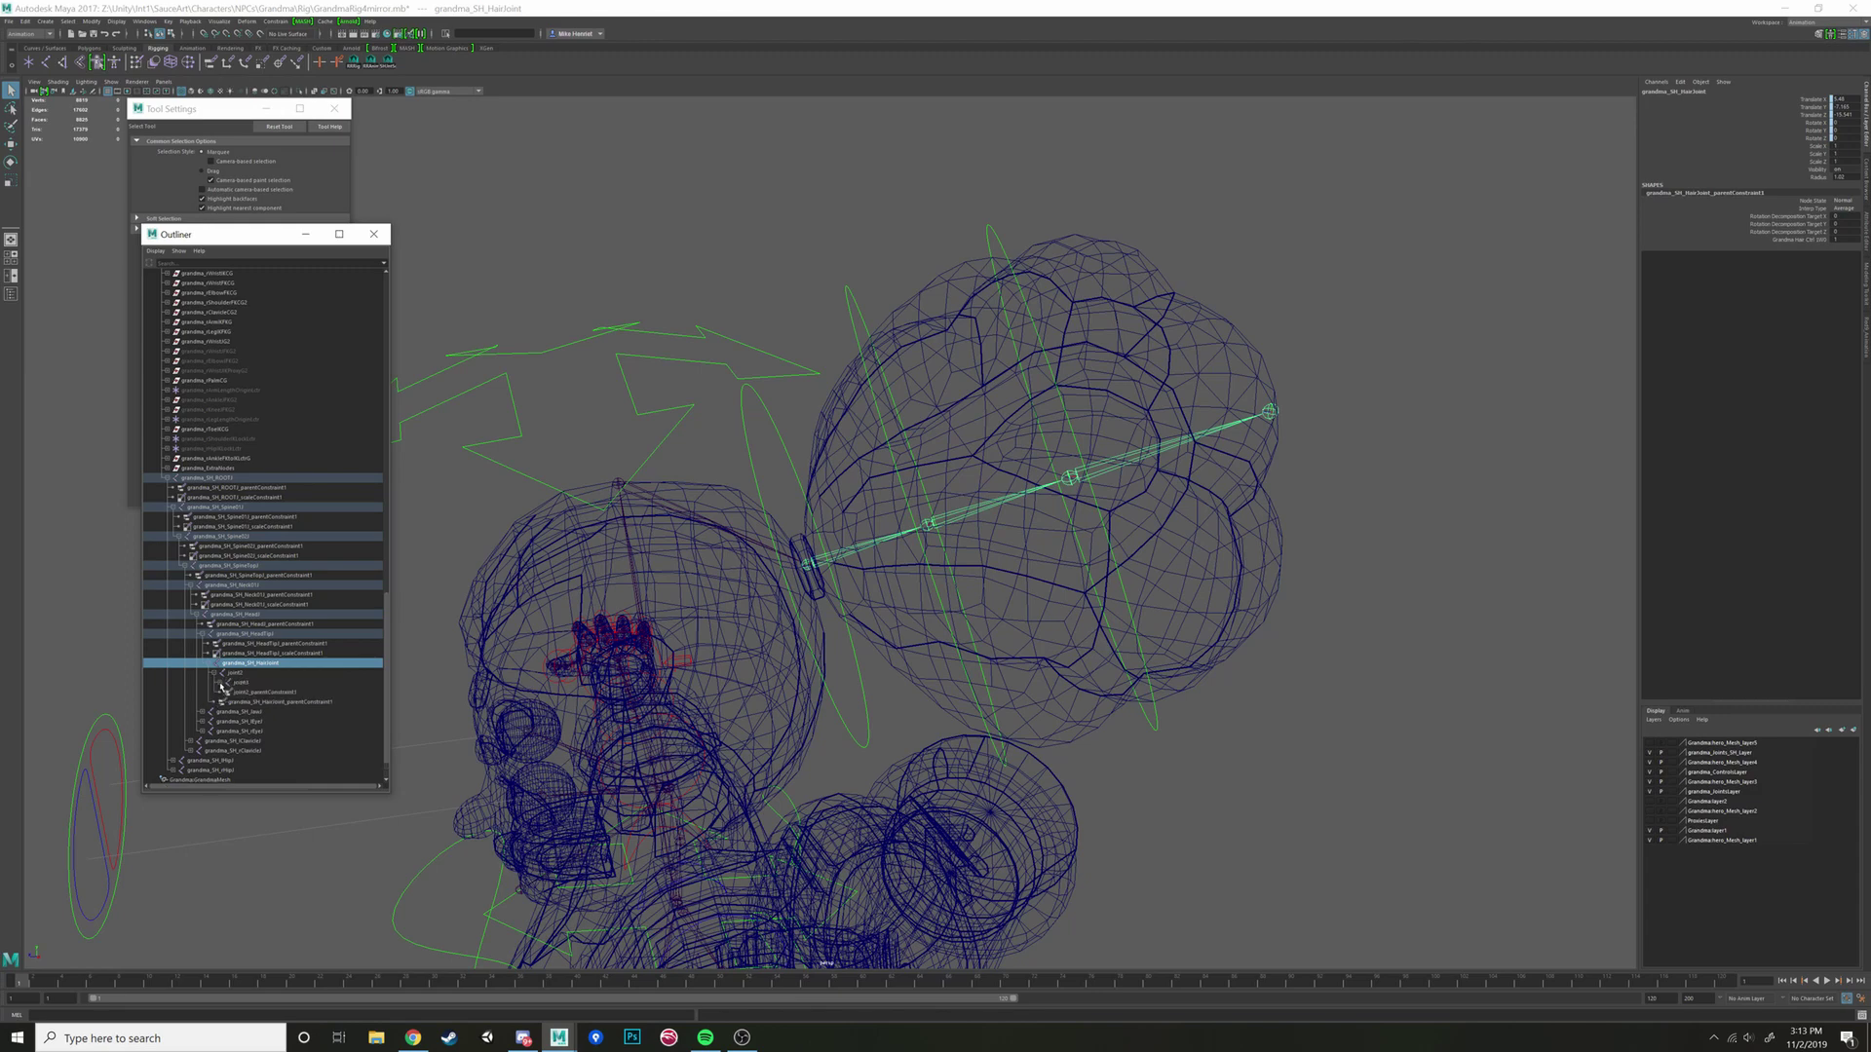
left_click(222, 683)
left_click(247, 693)
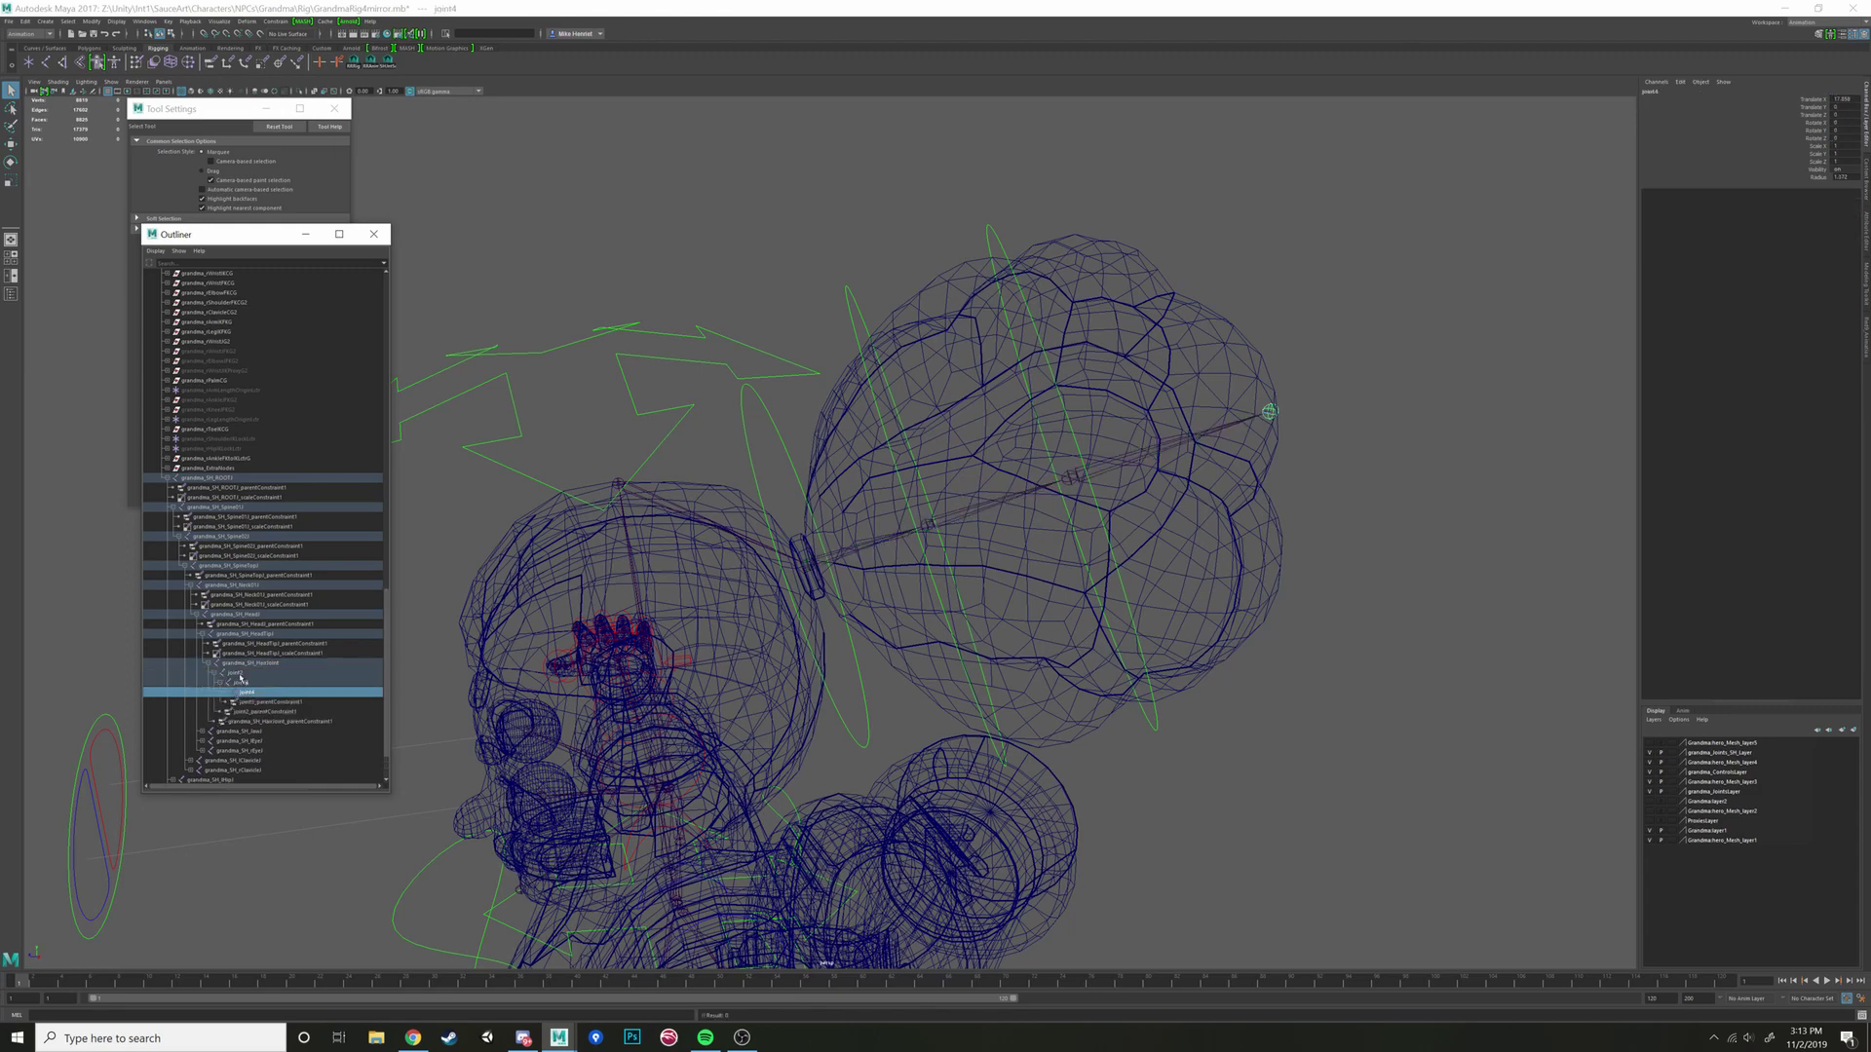
Step: Copy the root hair joint's name and rename joint2 as grandma_SH_HairJoint2
left_click(239, 673)
left_click(255, 664)
left_click(1672, 91)
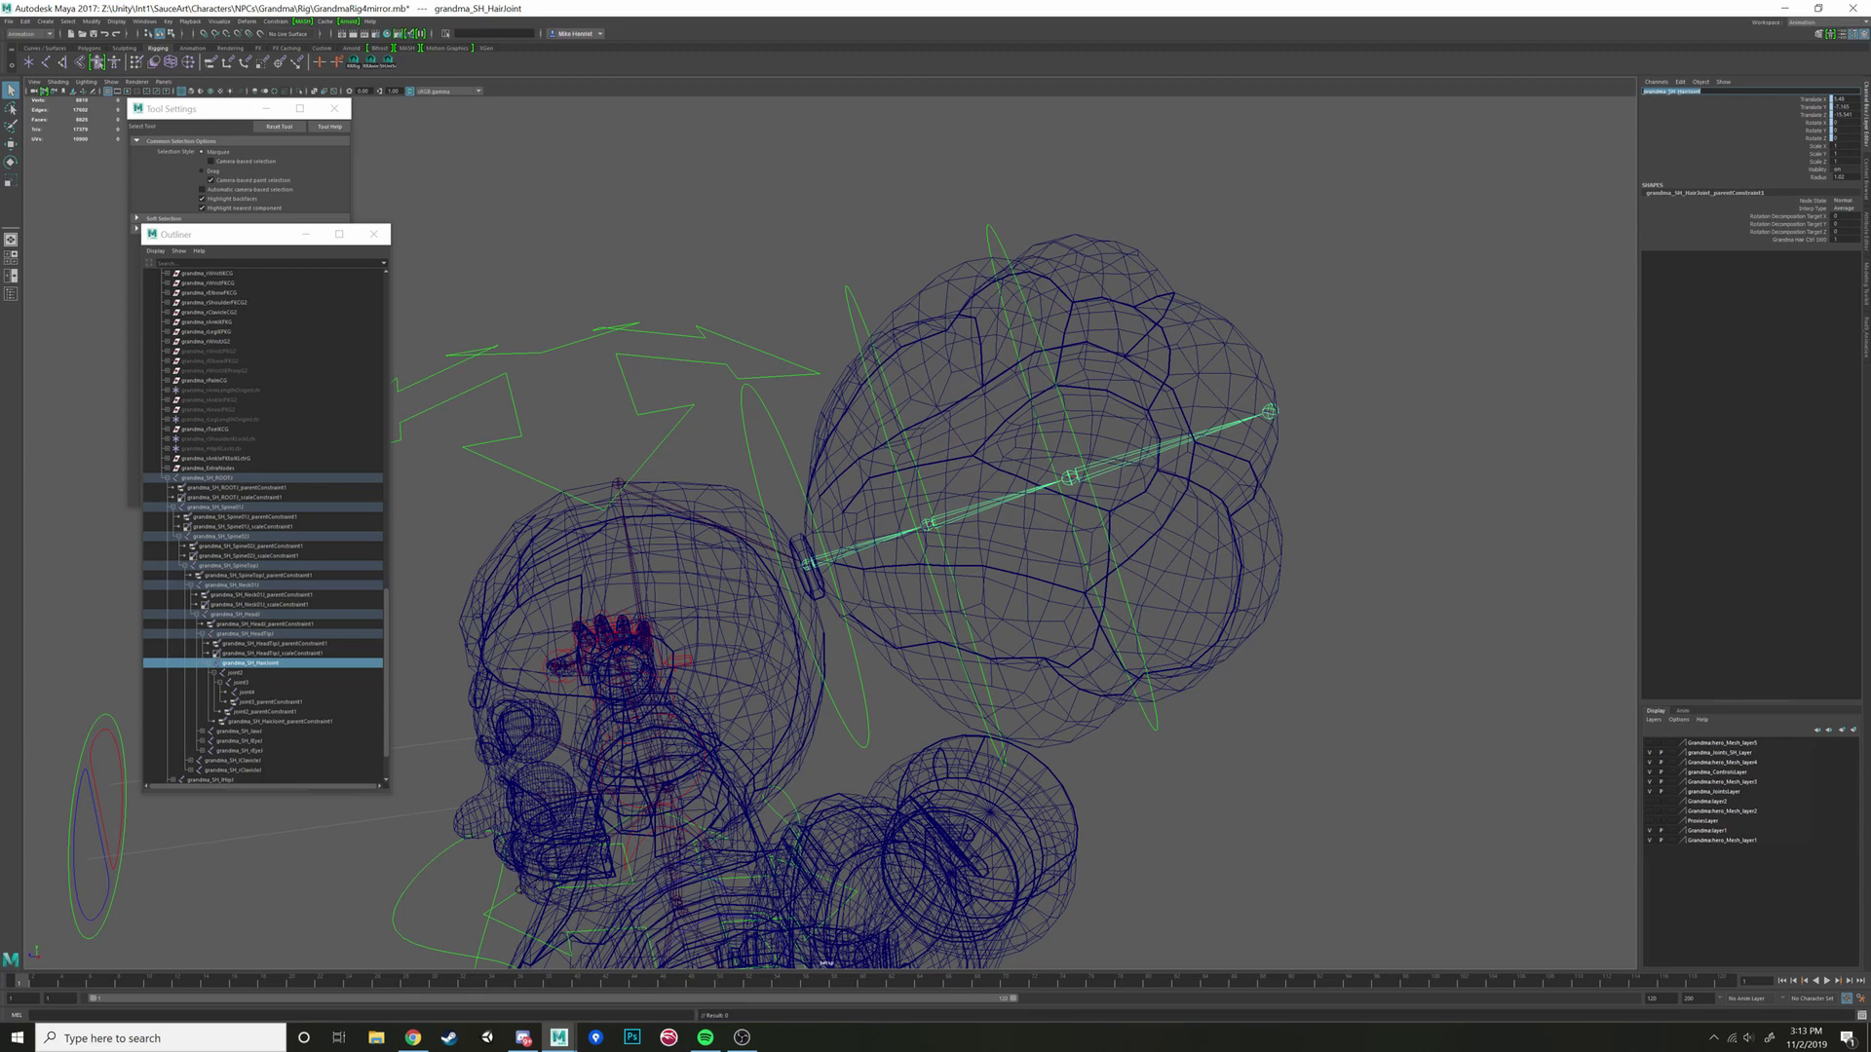
left_click(236, 672)
left_click(1684, 91)
key("ctrl+c")
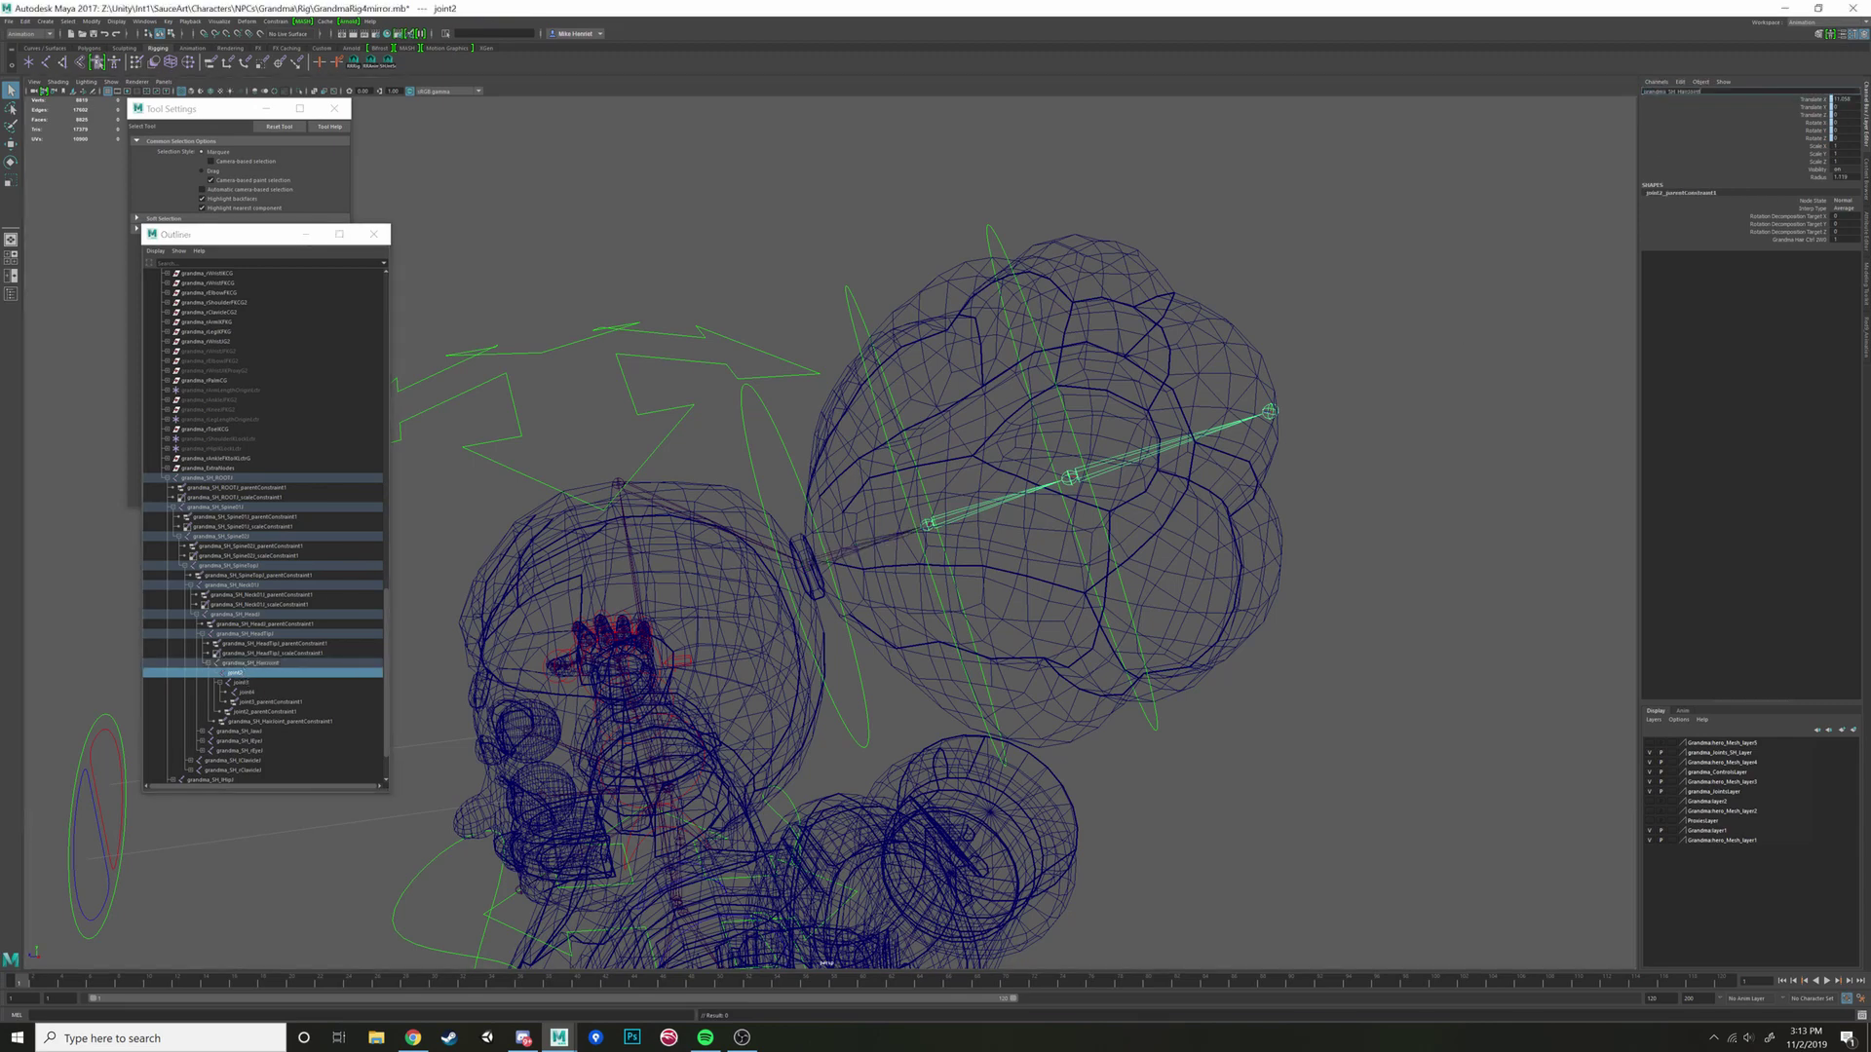
key("Return")
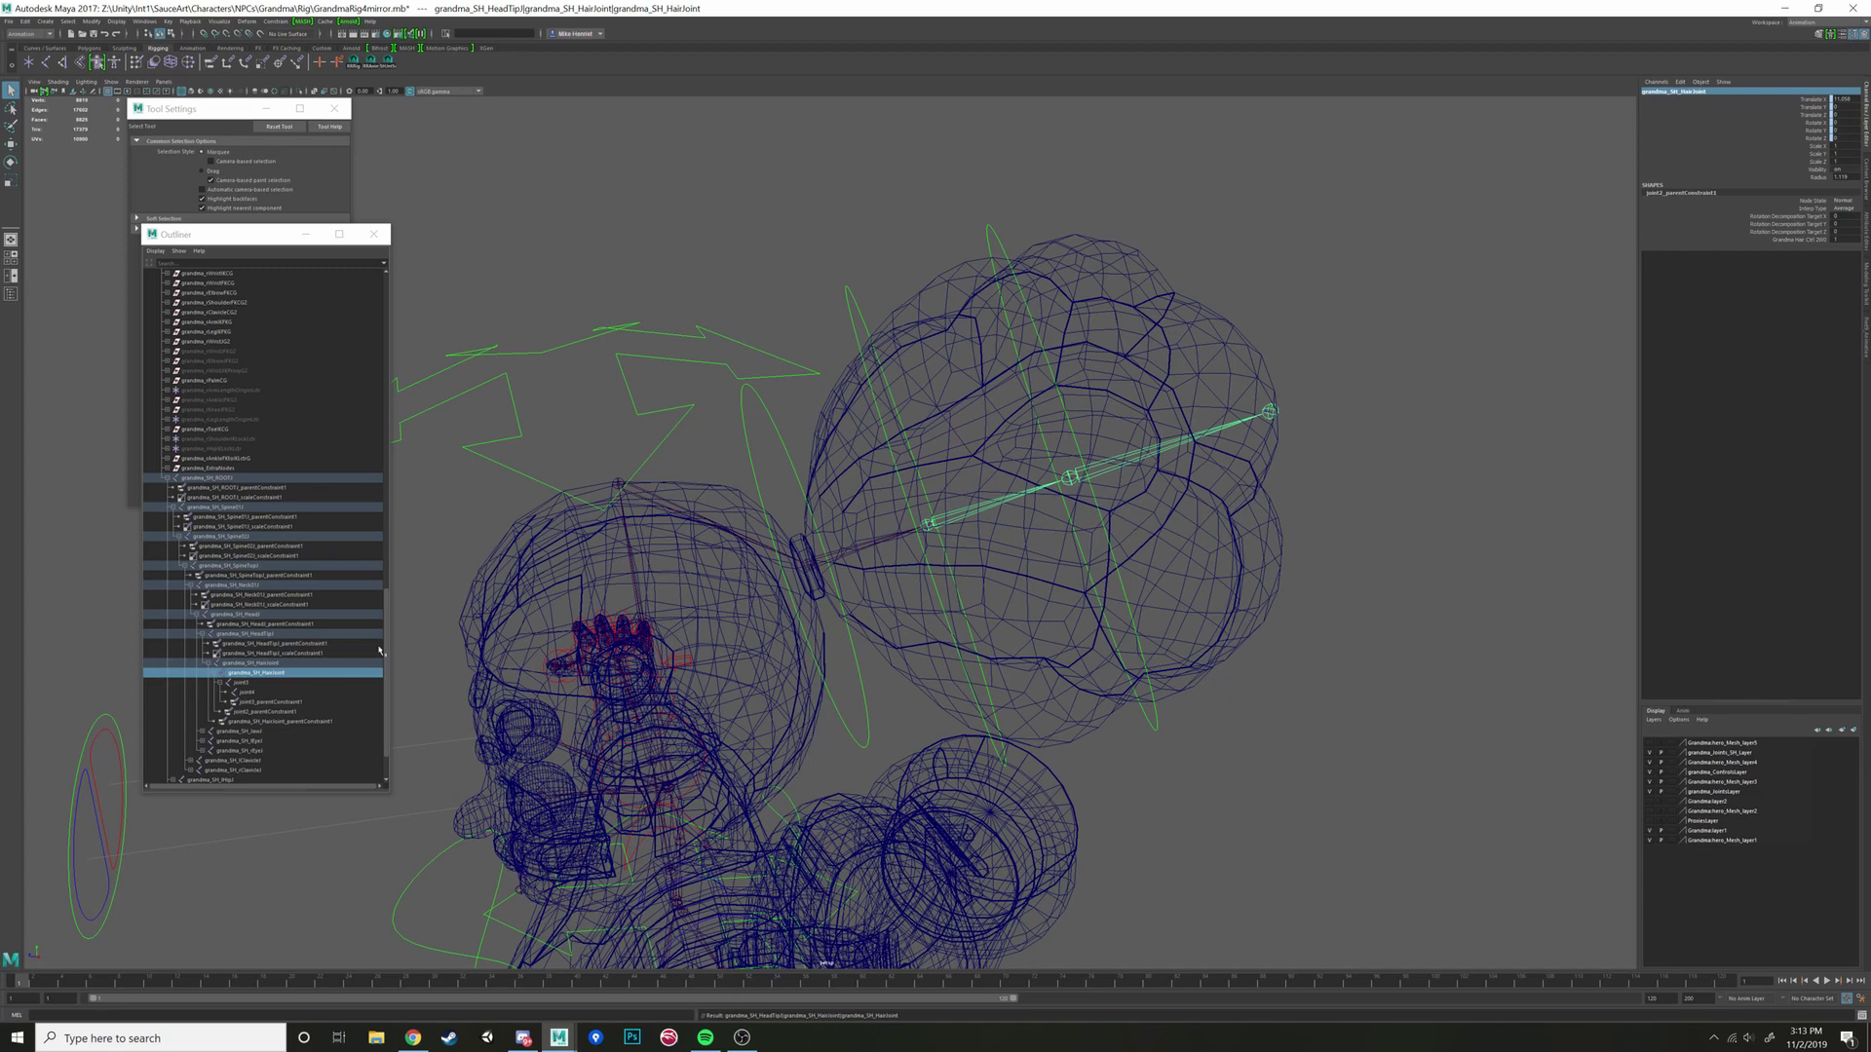
left_click(1728, 92)
key("Return")
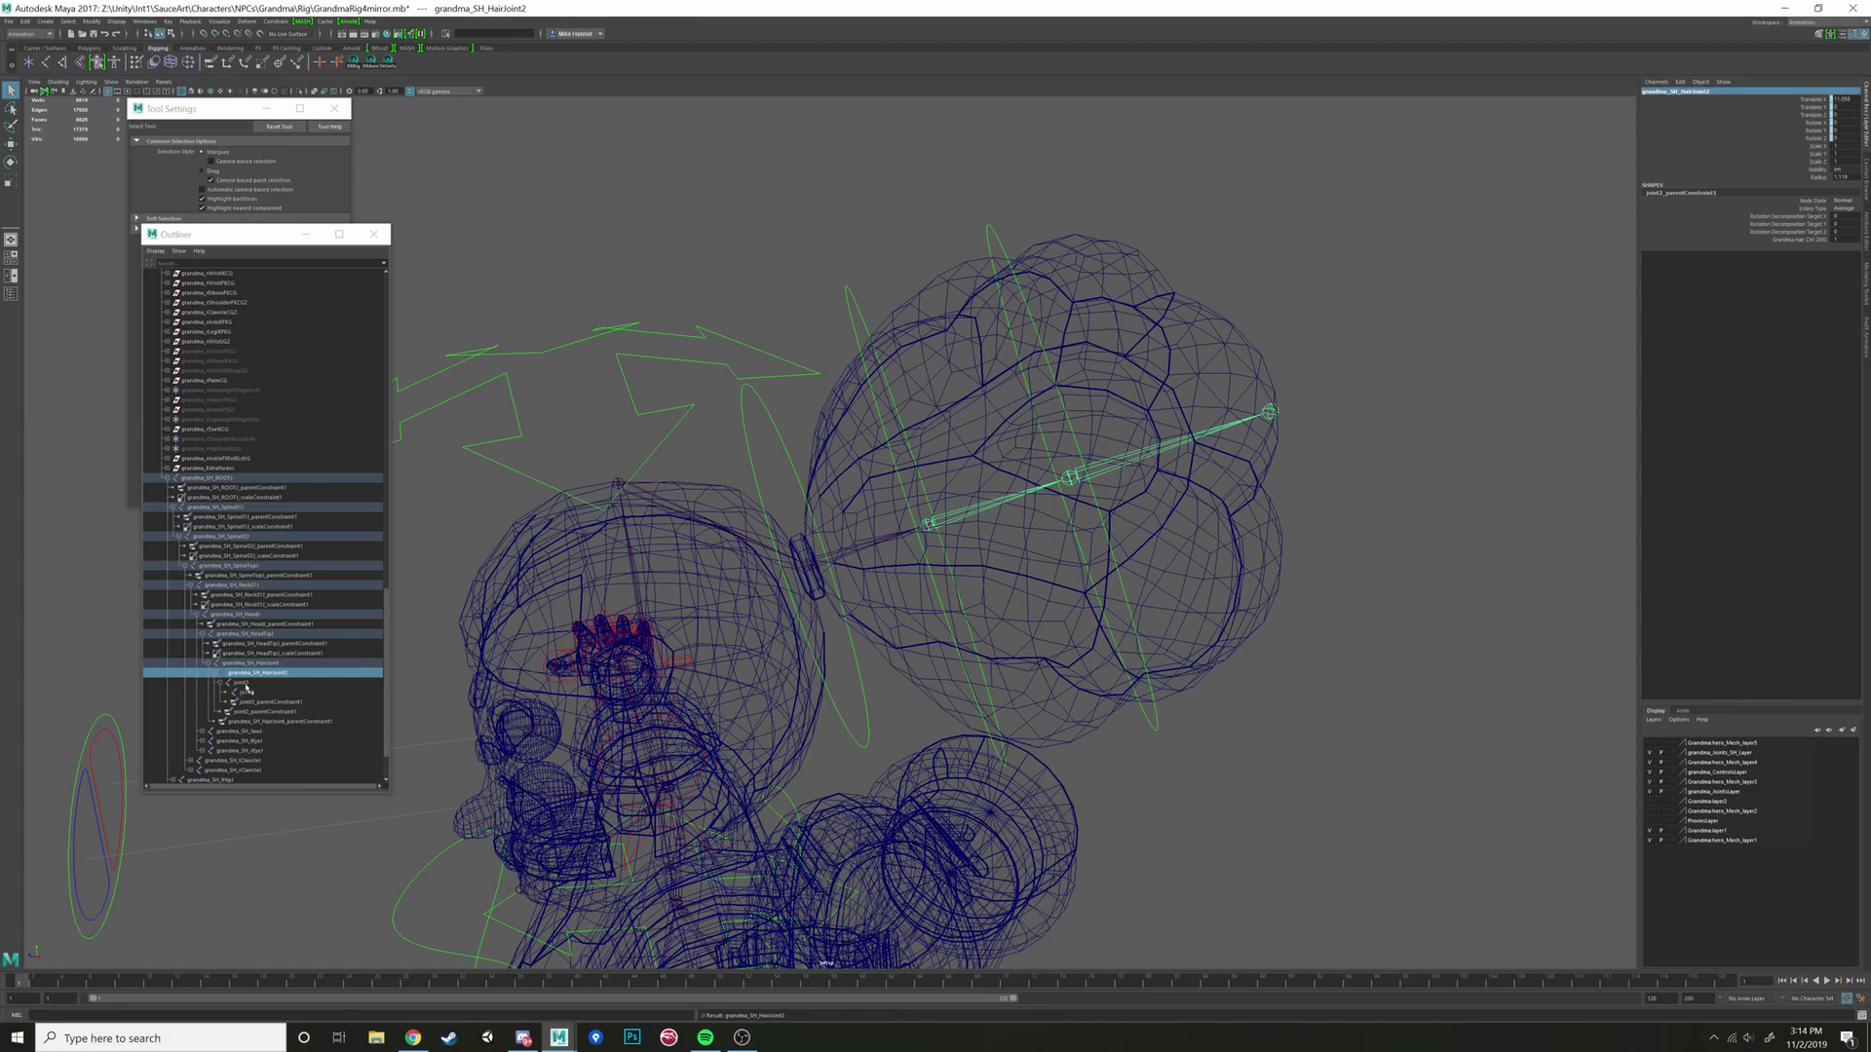
Step: Rename joint3 in the hair chain as grandma_SH_HairJoint3
key("Down")
left_click(1696, 93)
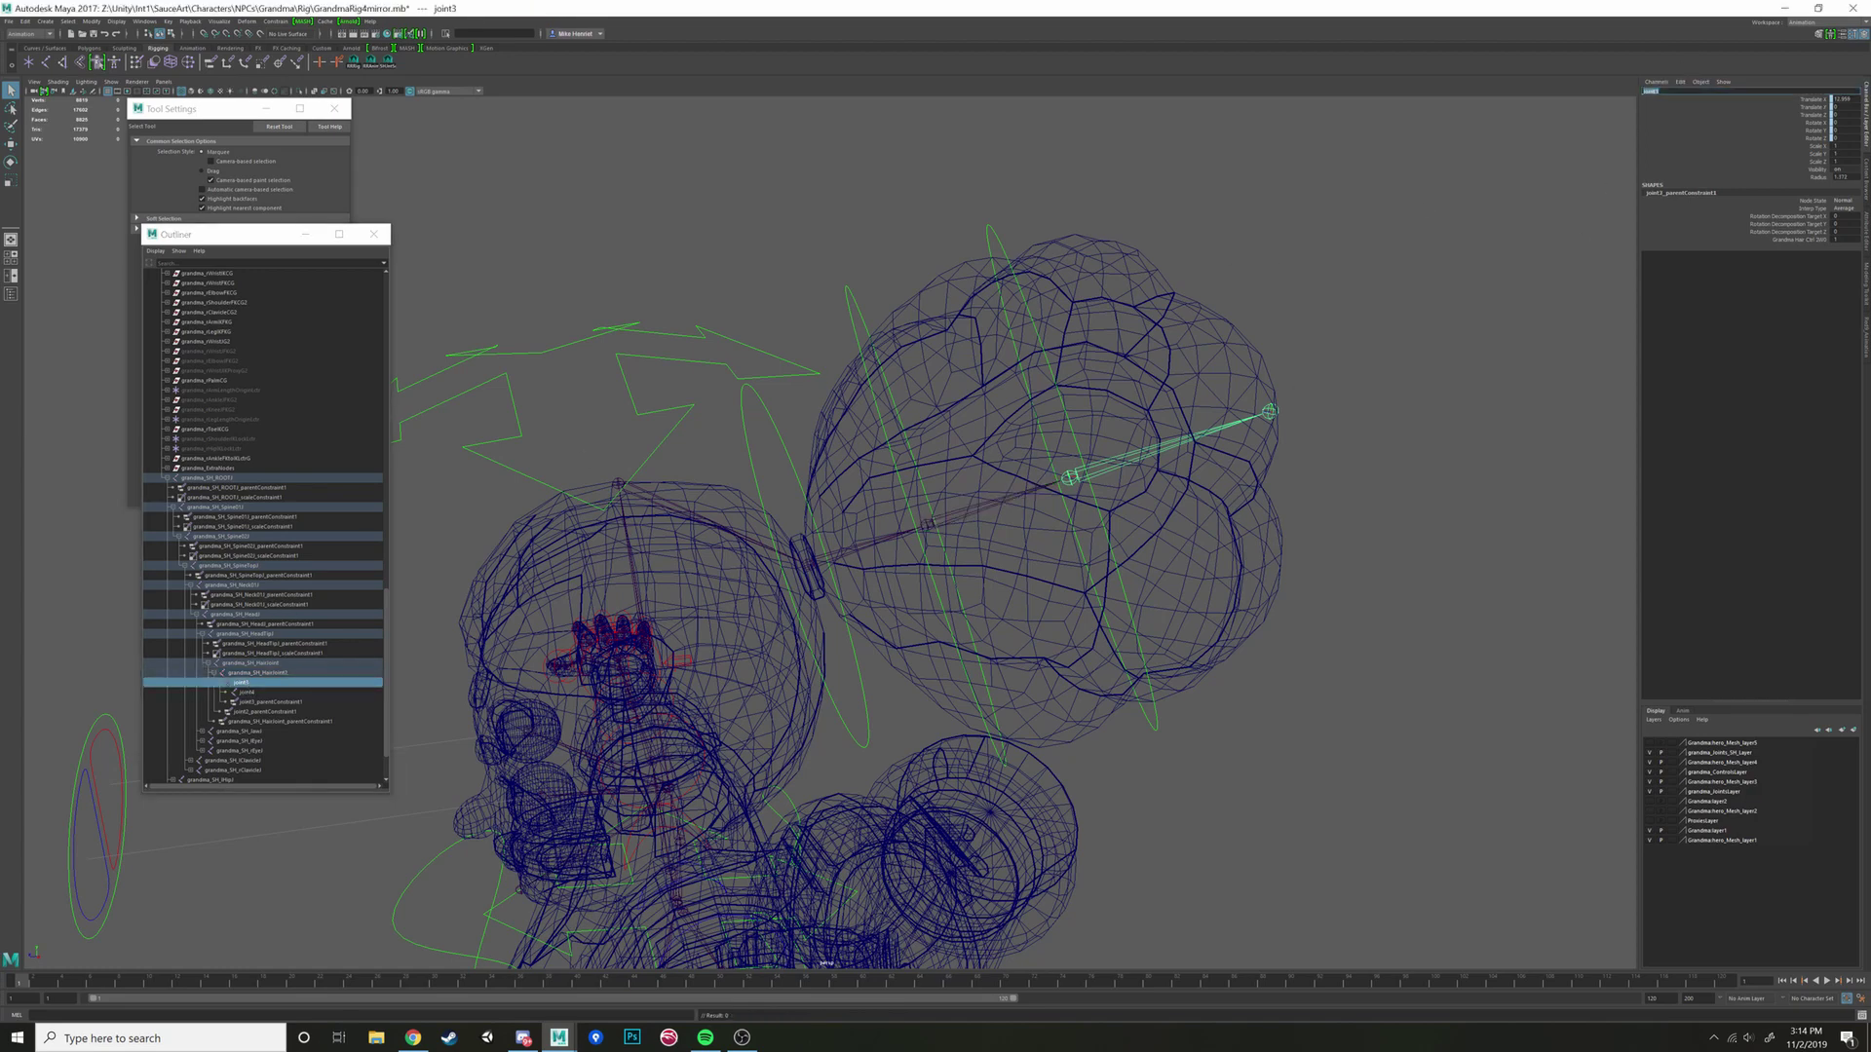
key("ctrl+v")
key("Return")
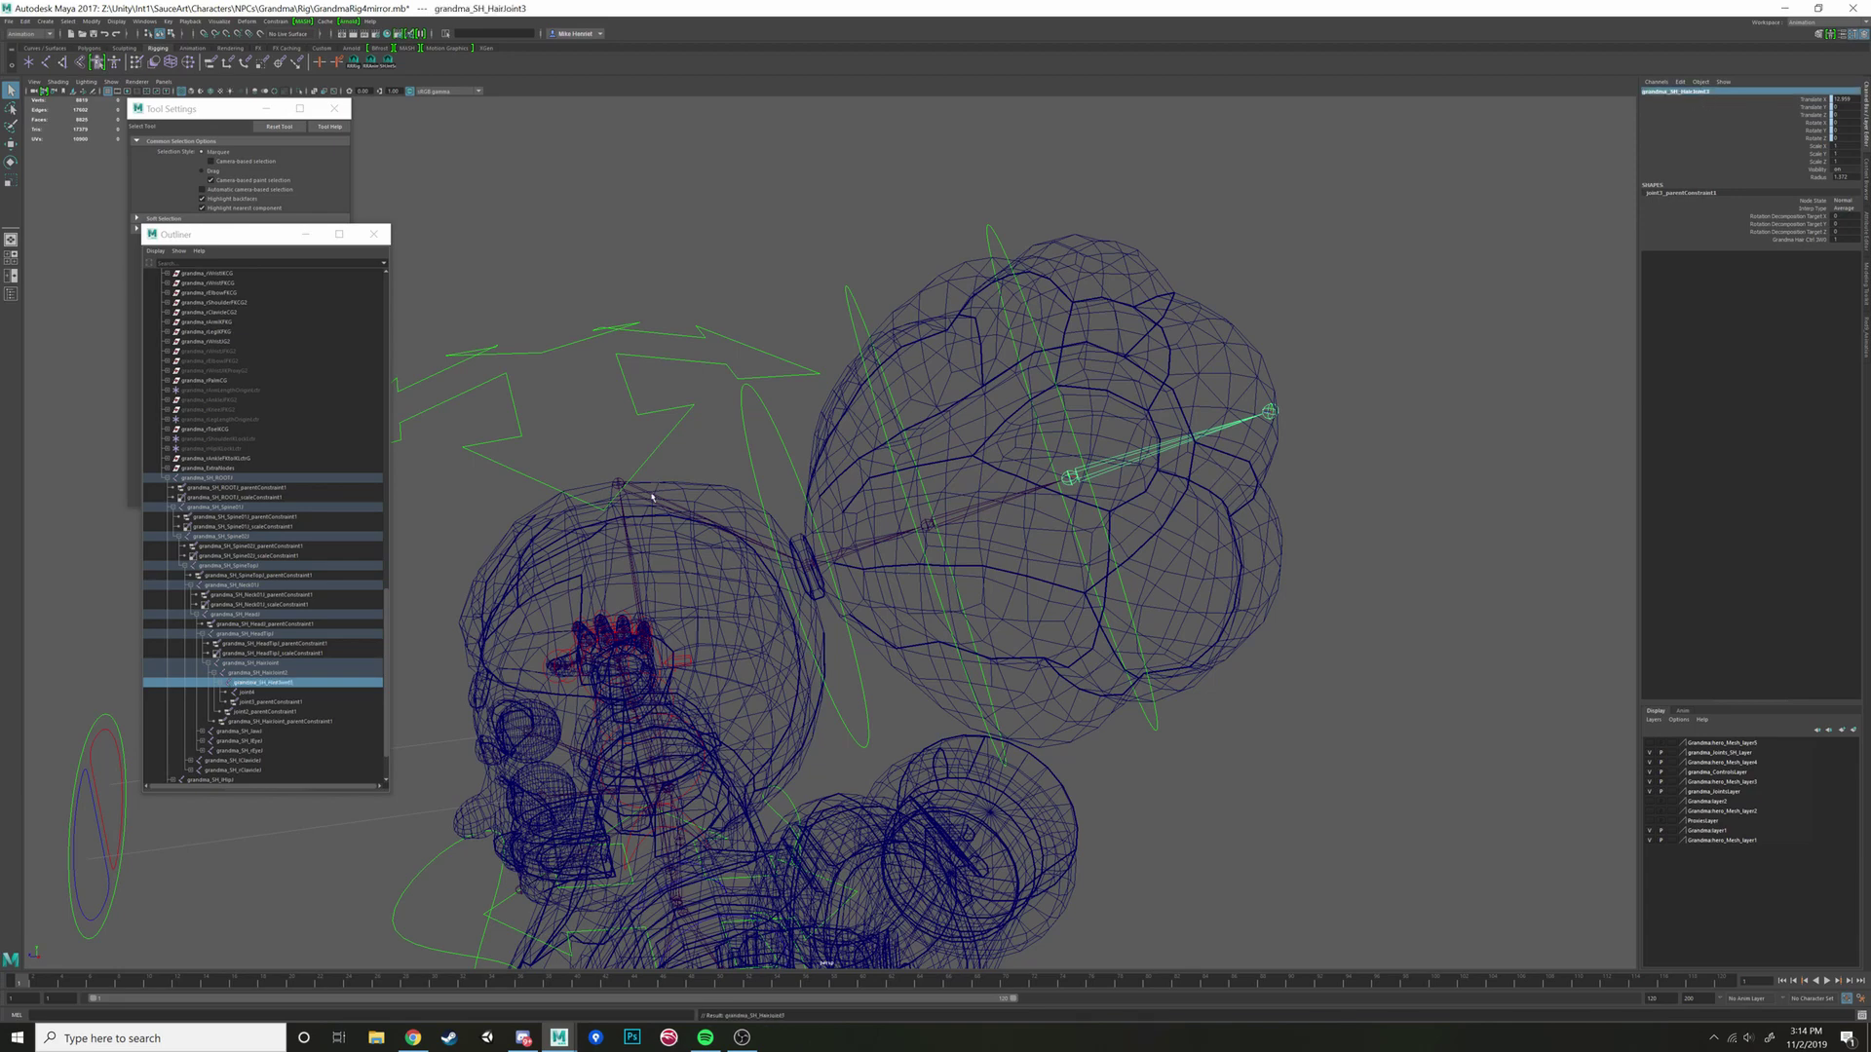
Step: Rename the end joint of the hair chain, joint4, as grandma_SH_HairJoint4
left_click(258, 691)
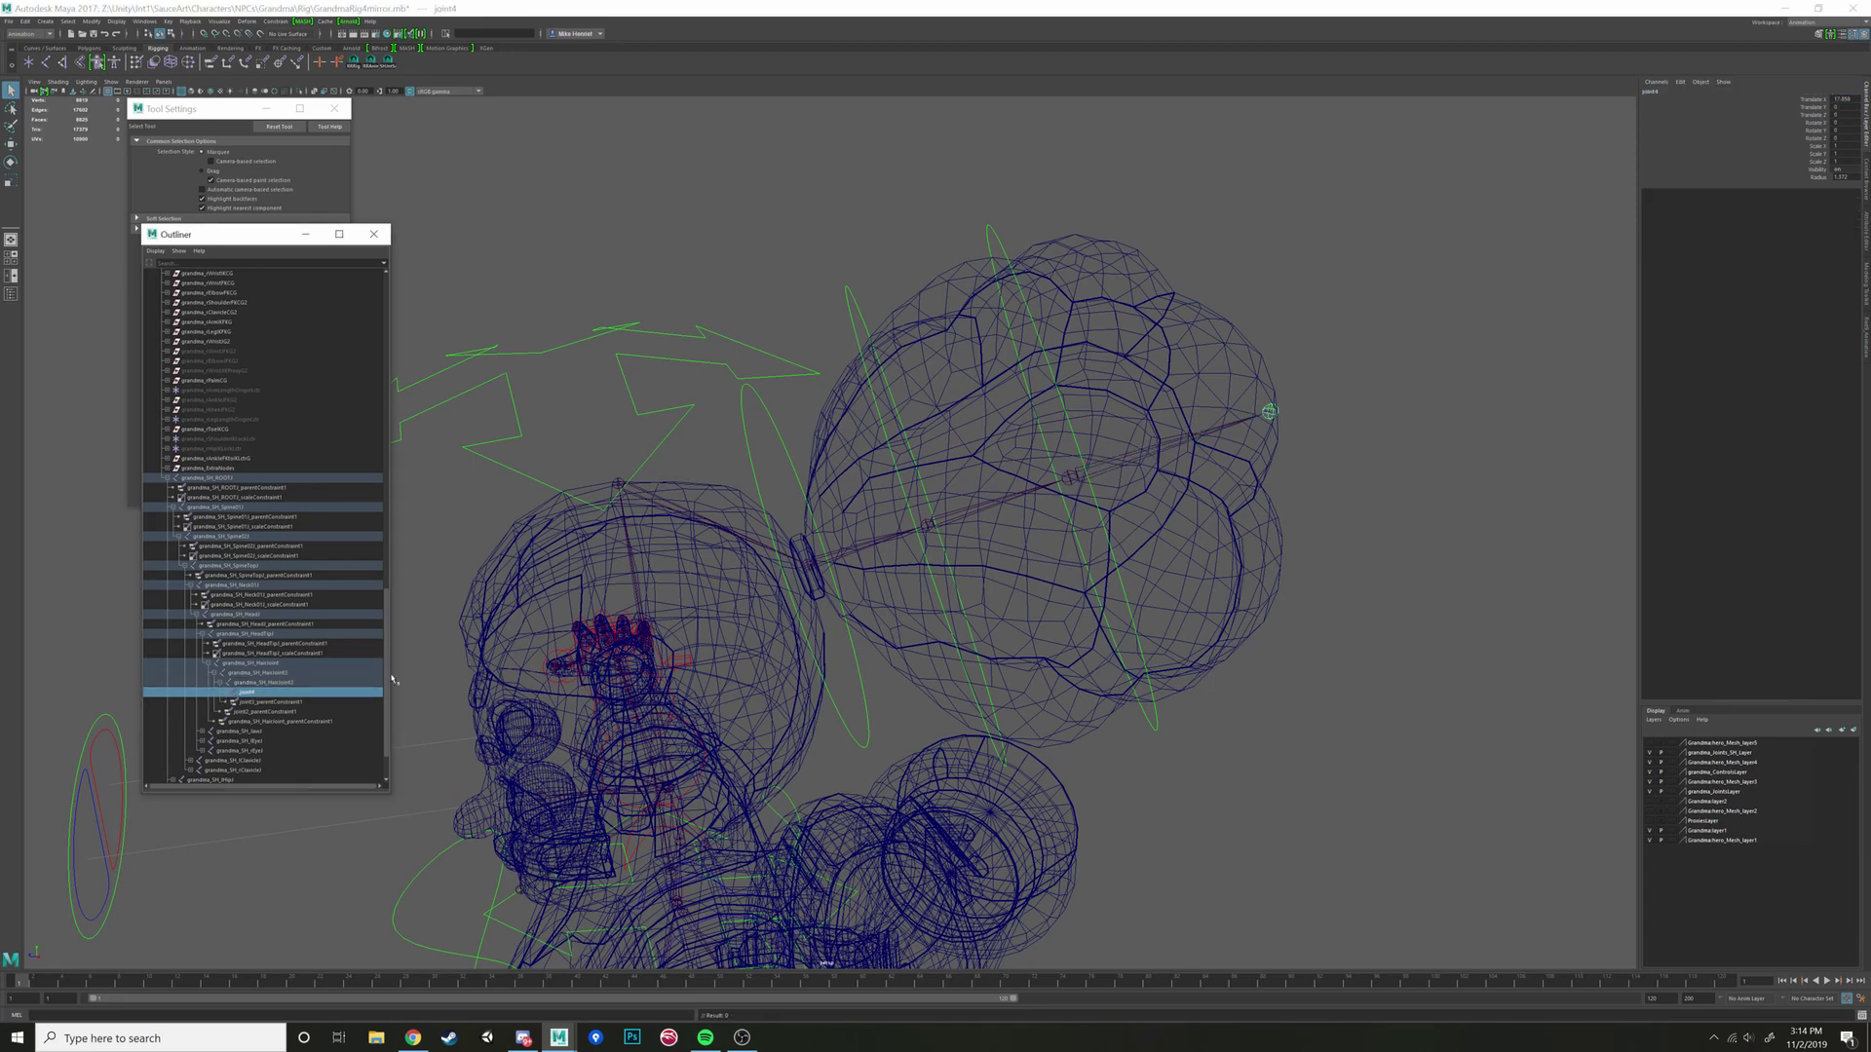
left_click(1695, 93)
type("grandma_SH_HairJoint")
type("4")
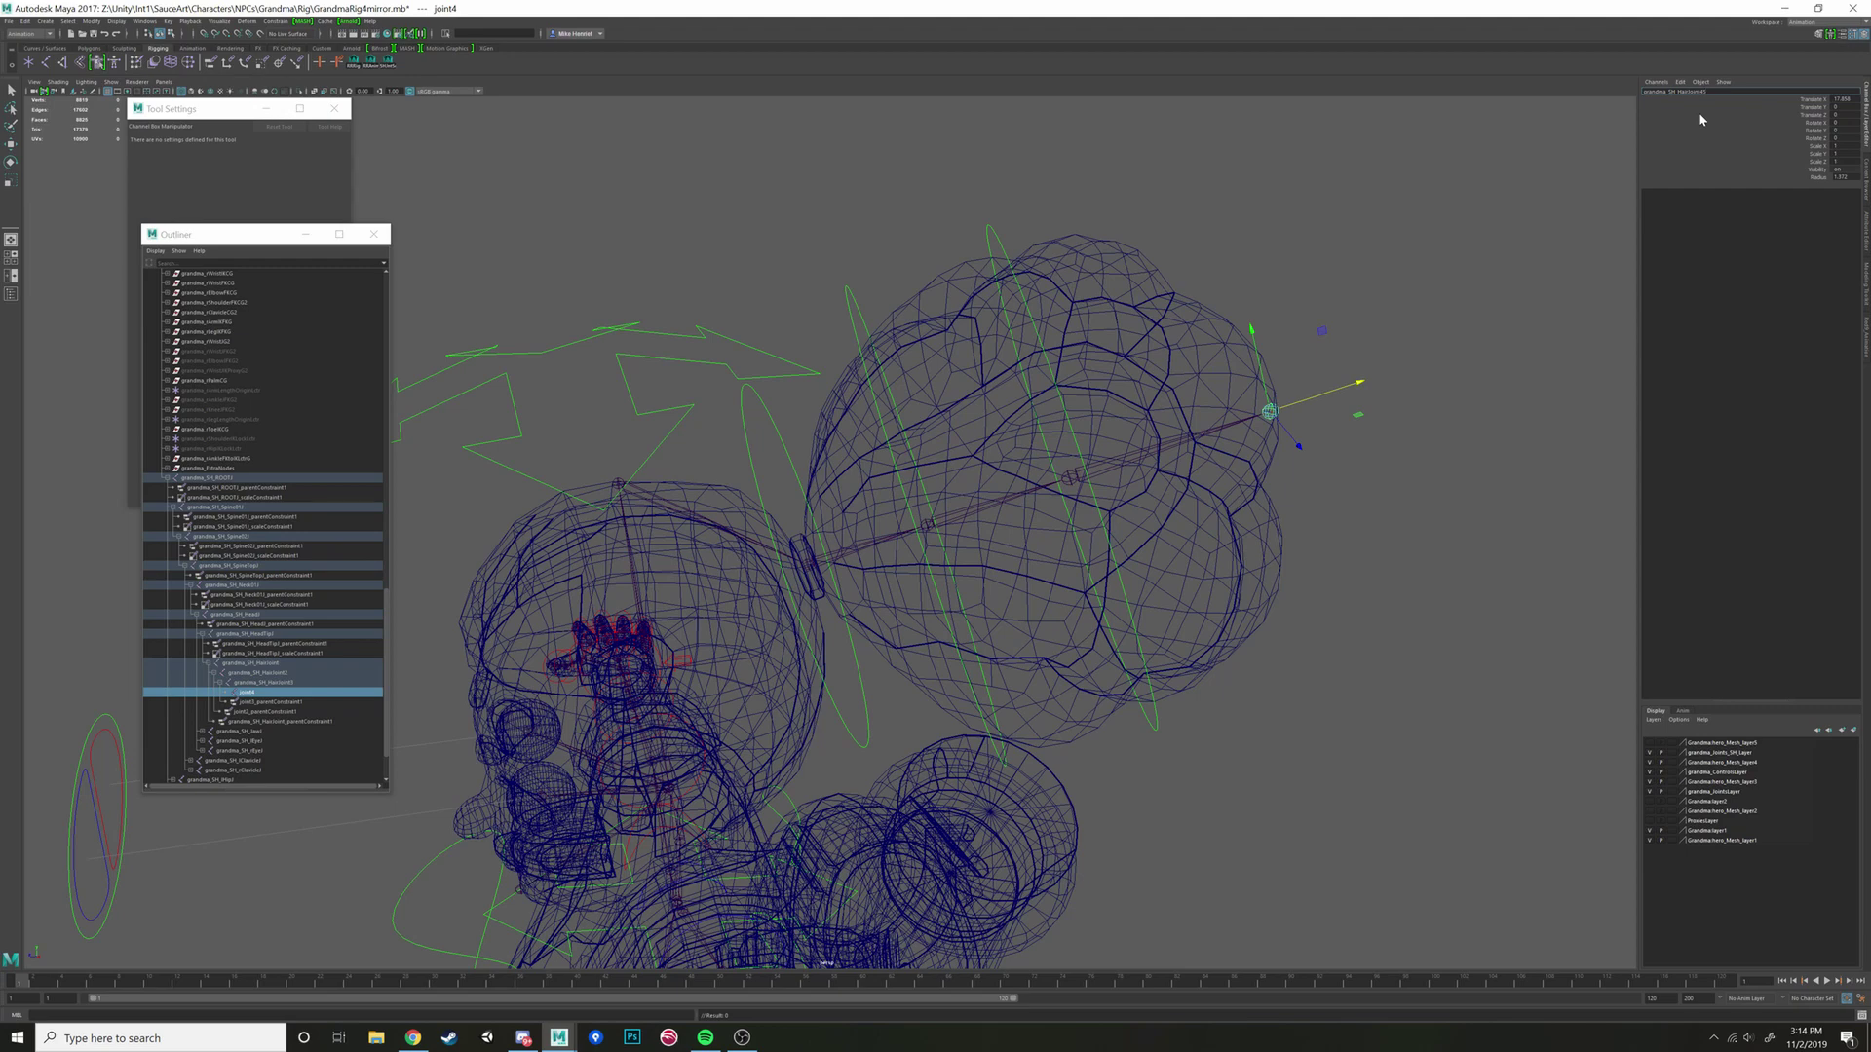
key("Return")
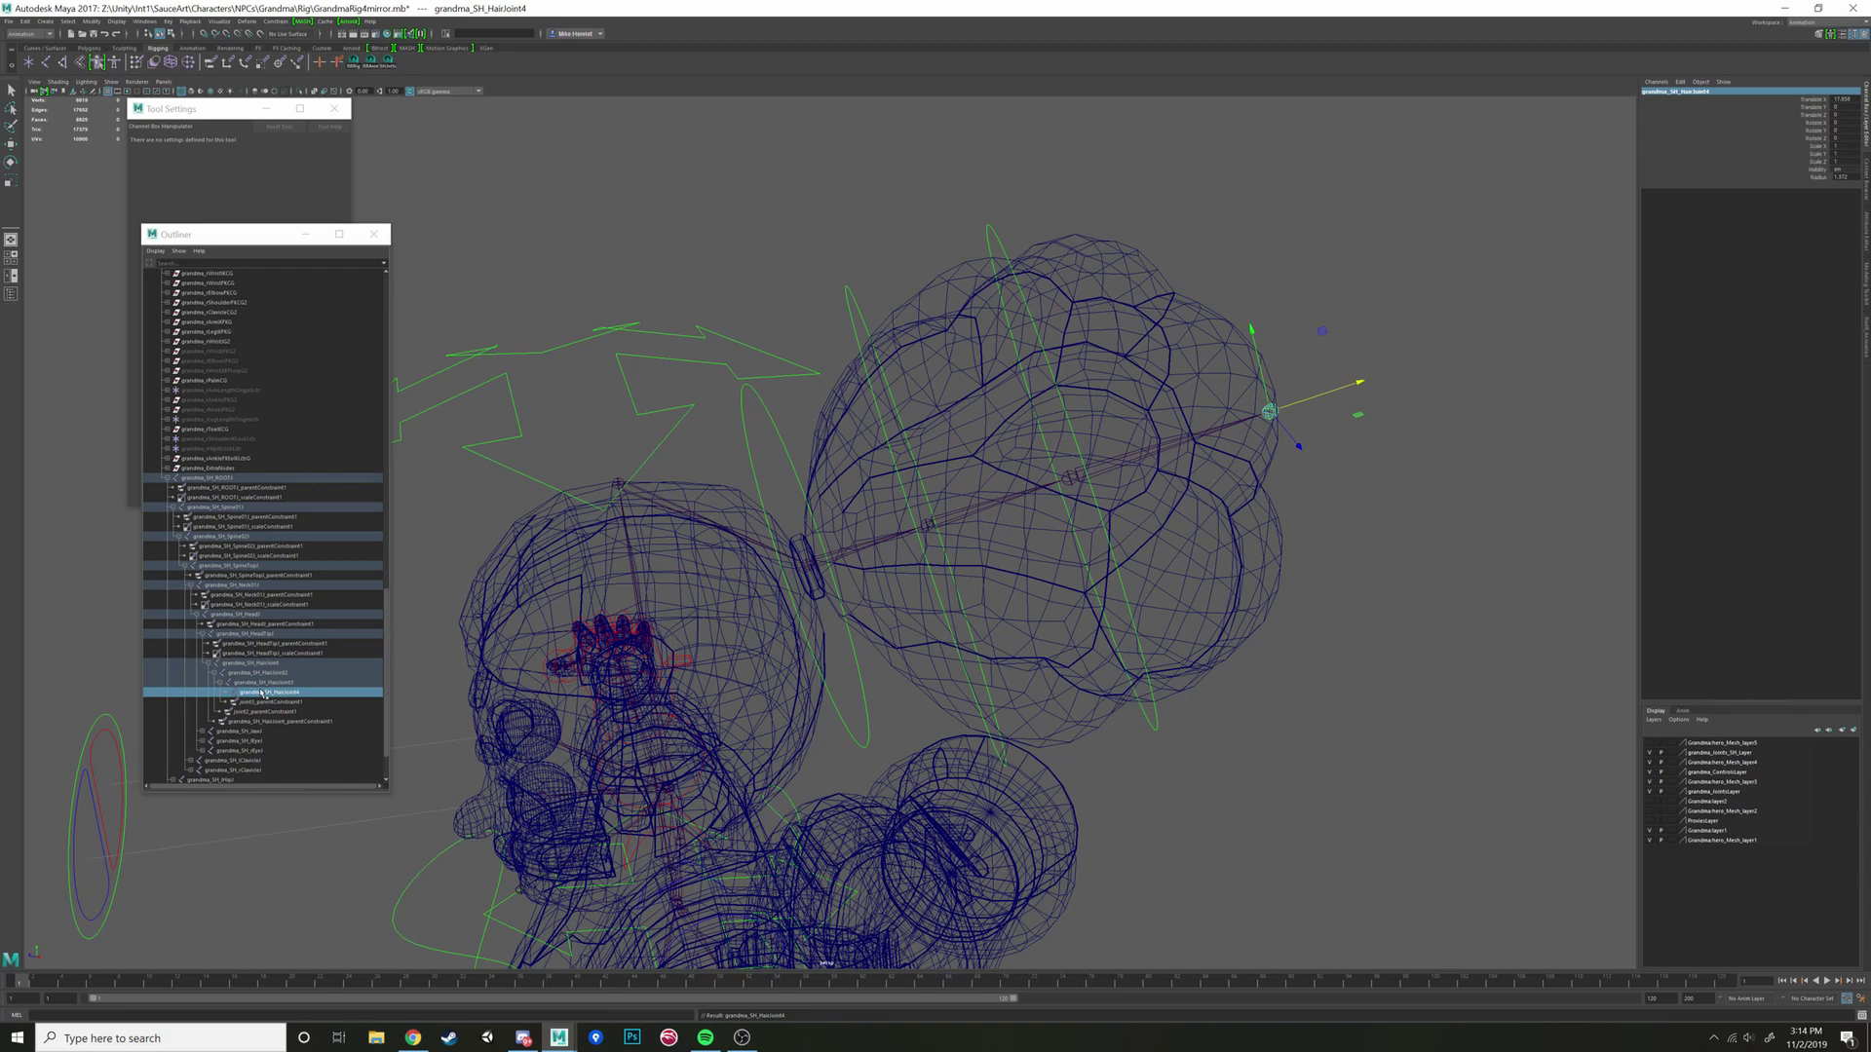
Step: Check the second and third hair joints and the parent constraint under the third one
left_click(276, 683)
left_click(260, 672)
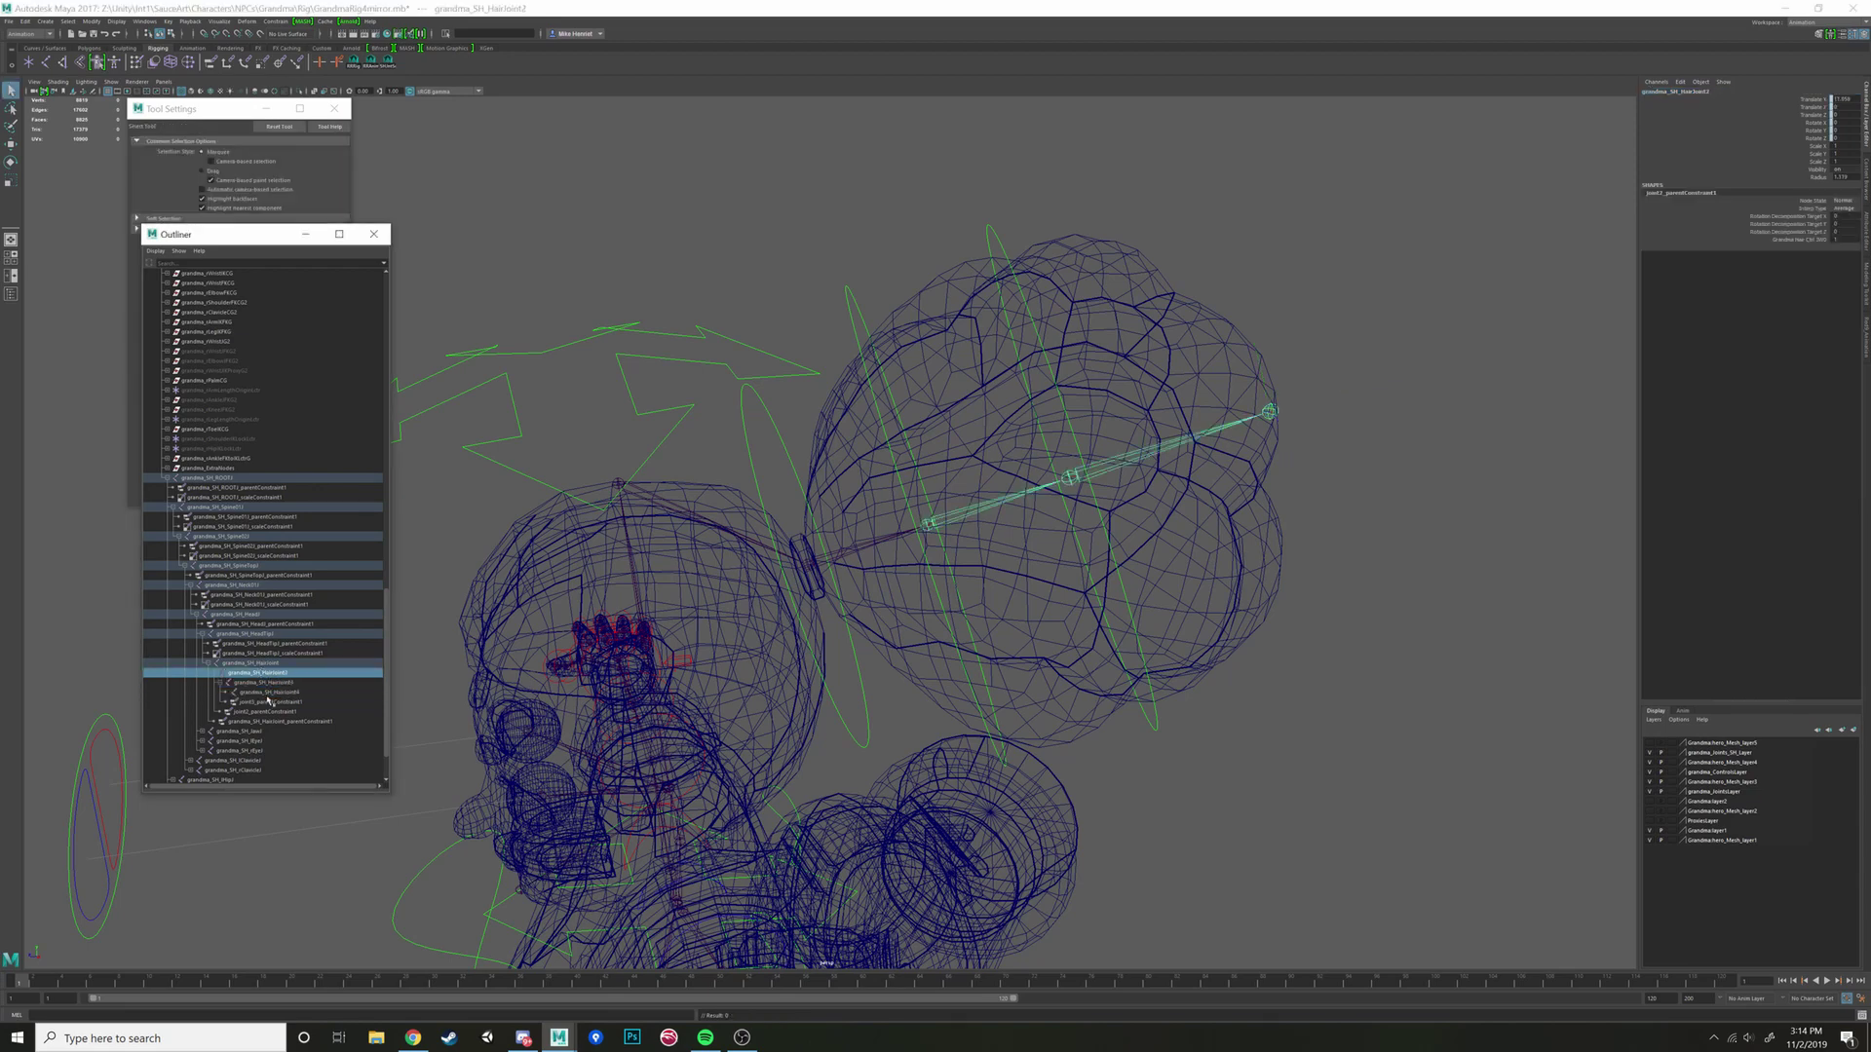
left_click(281, 703)
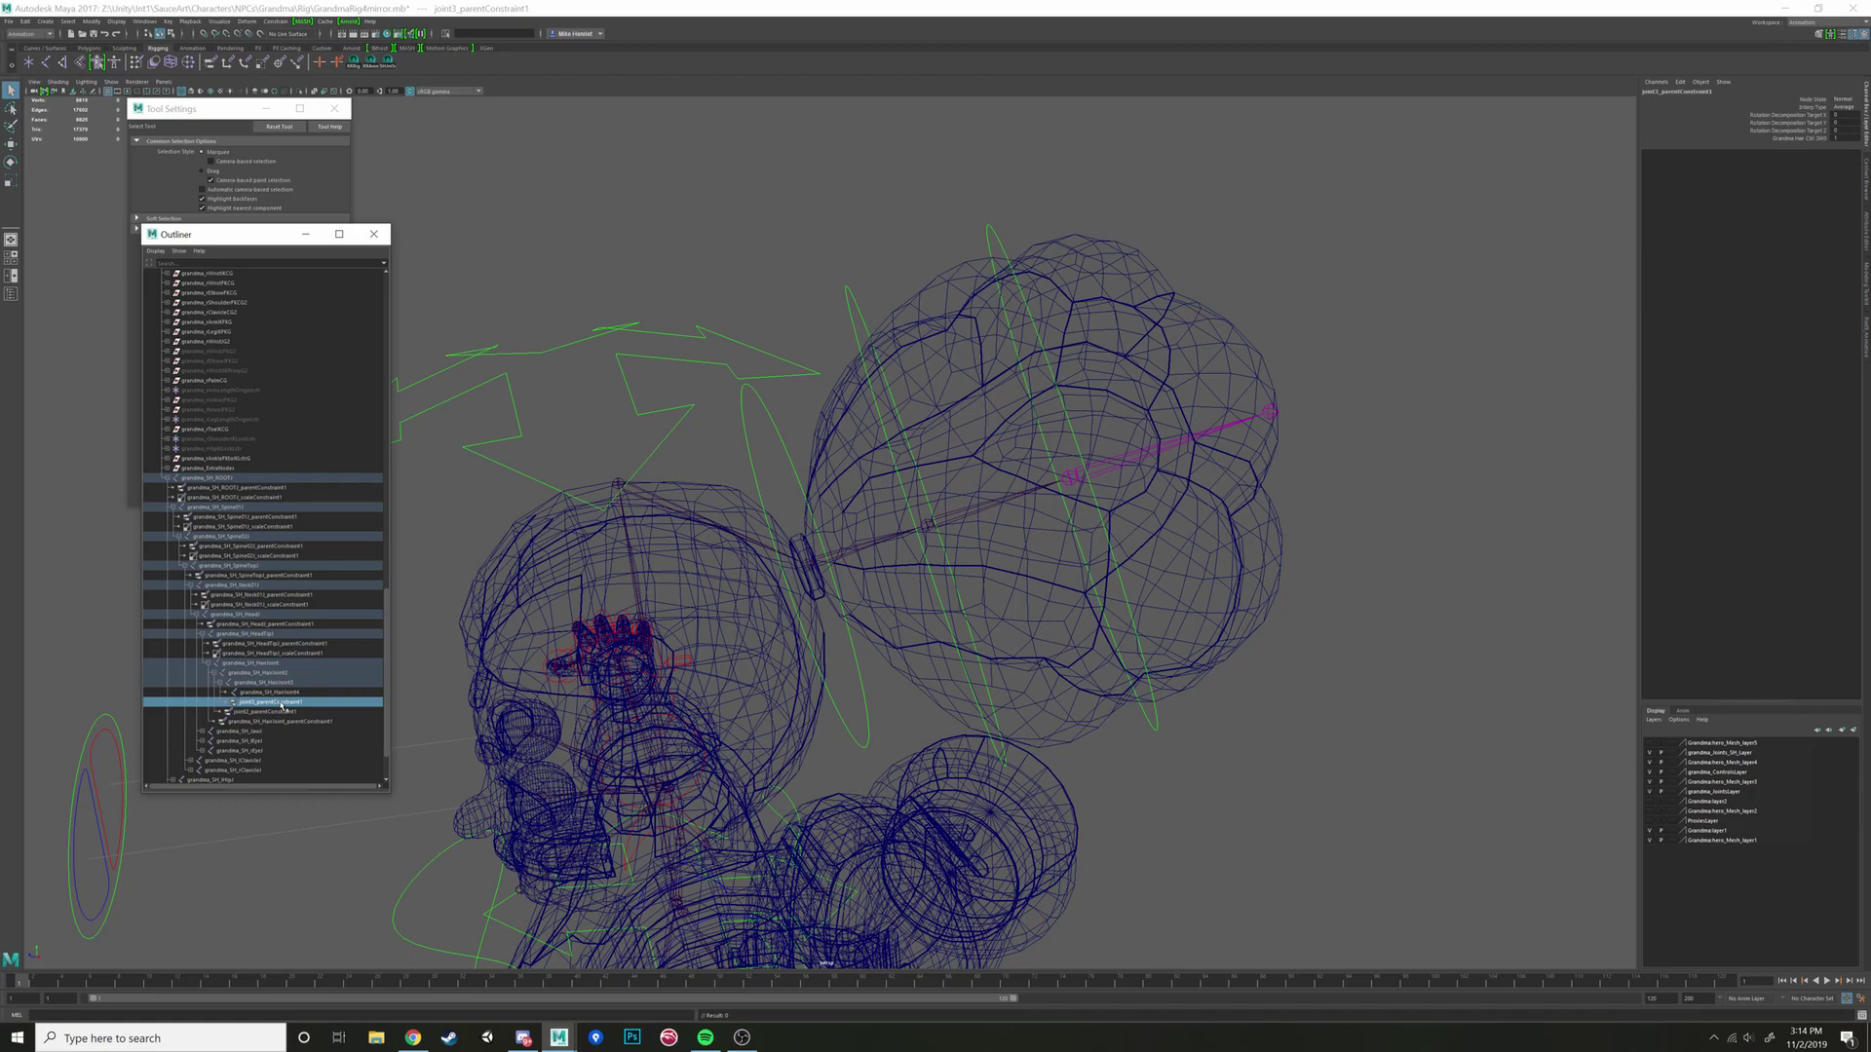
Step: Test the third hair control, grandma_hairCtrl3, by rotating it slightly, and undo the rotation
left_click_drag(911, 695, 921, 464, "alt")
left_click(1035, 597)
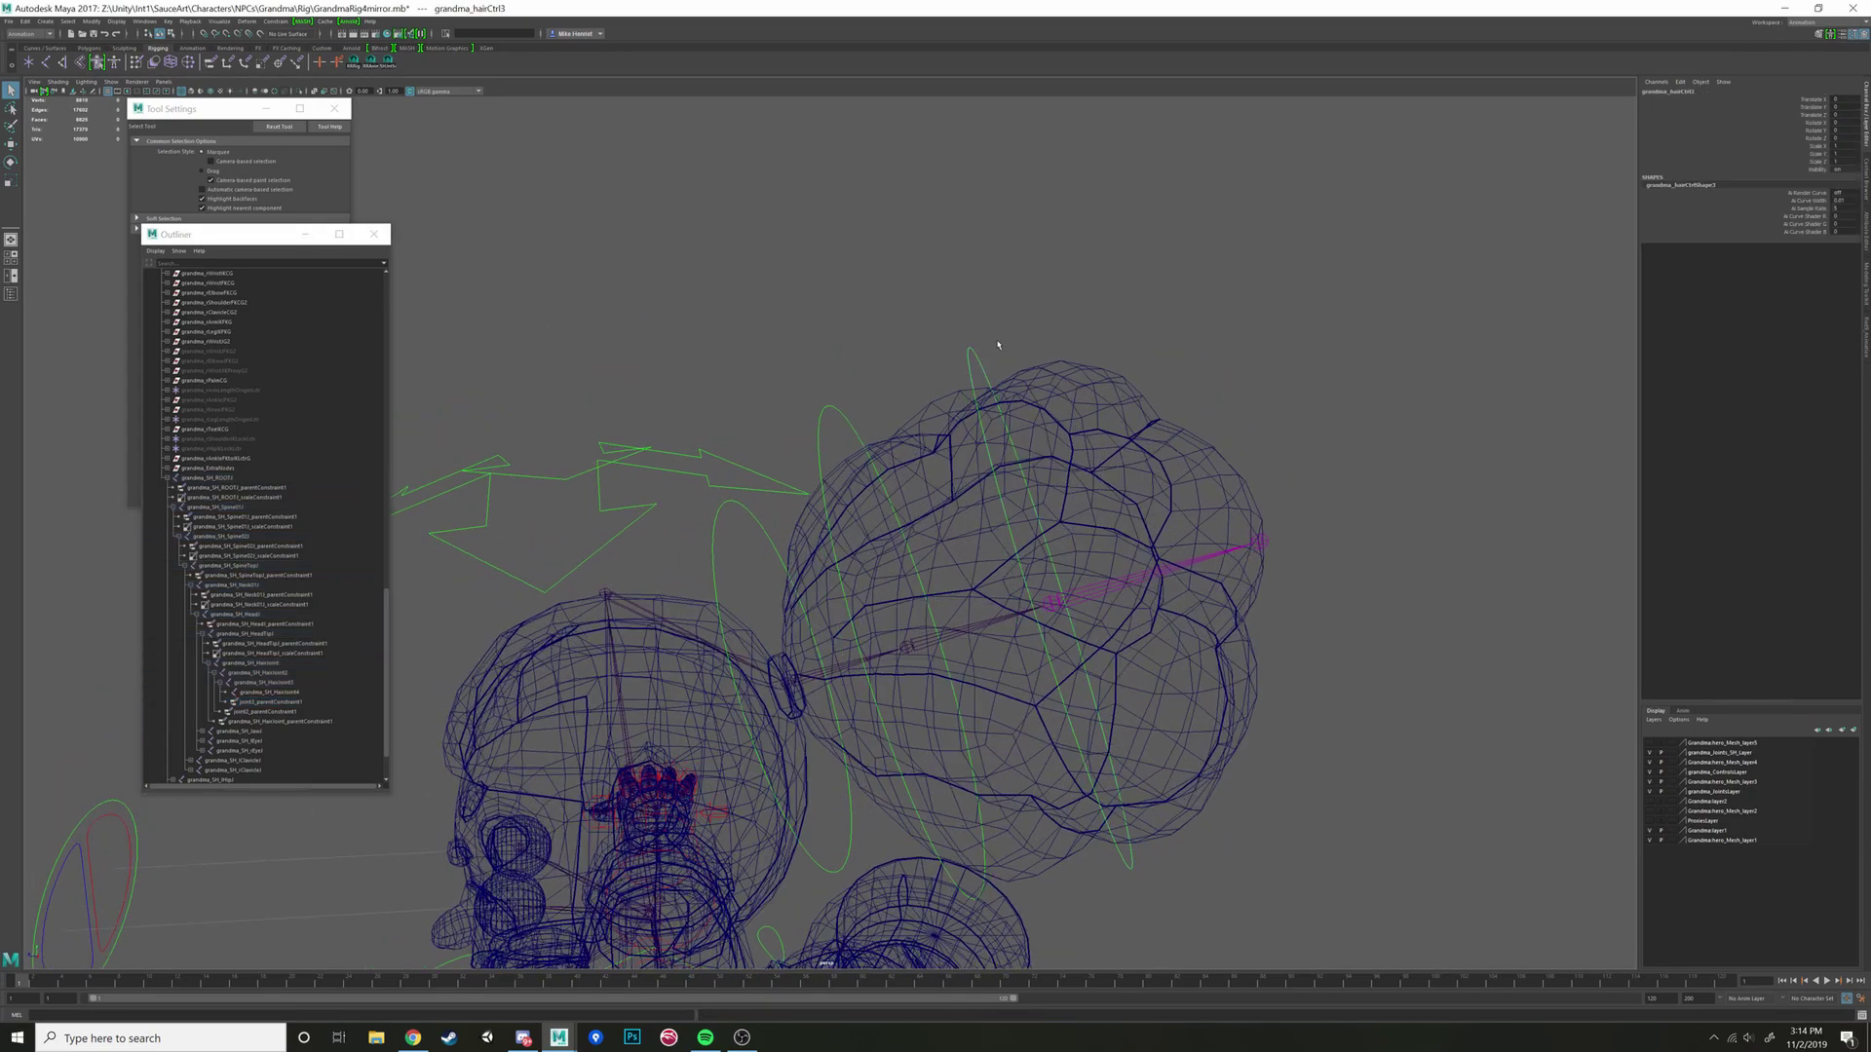
key("e")
left_click_drag(1079, 523, 1095, 541)
key("ctrl+z")
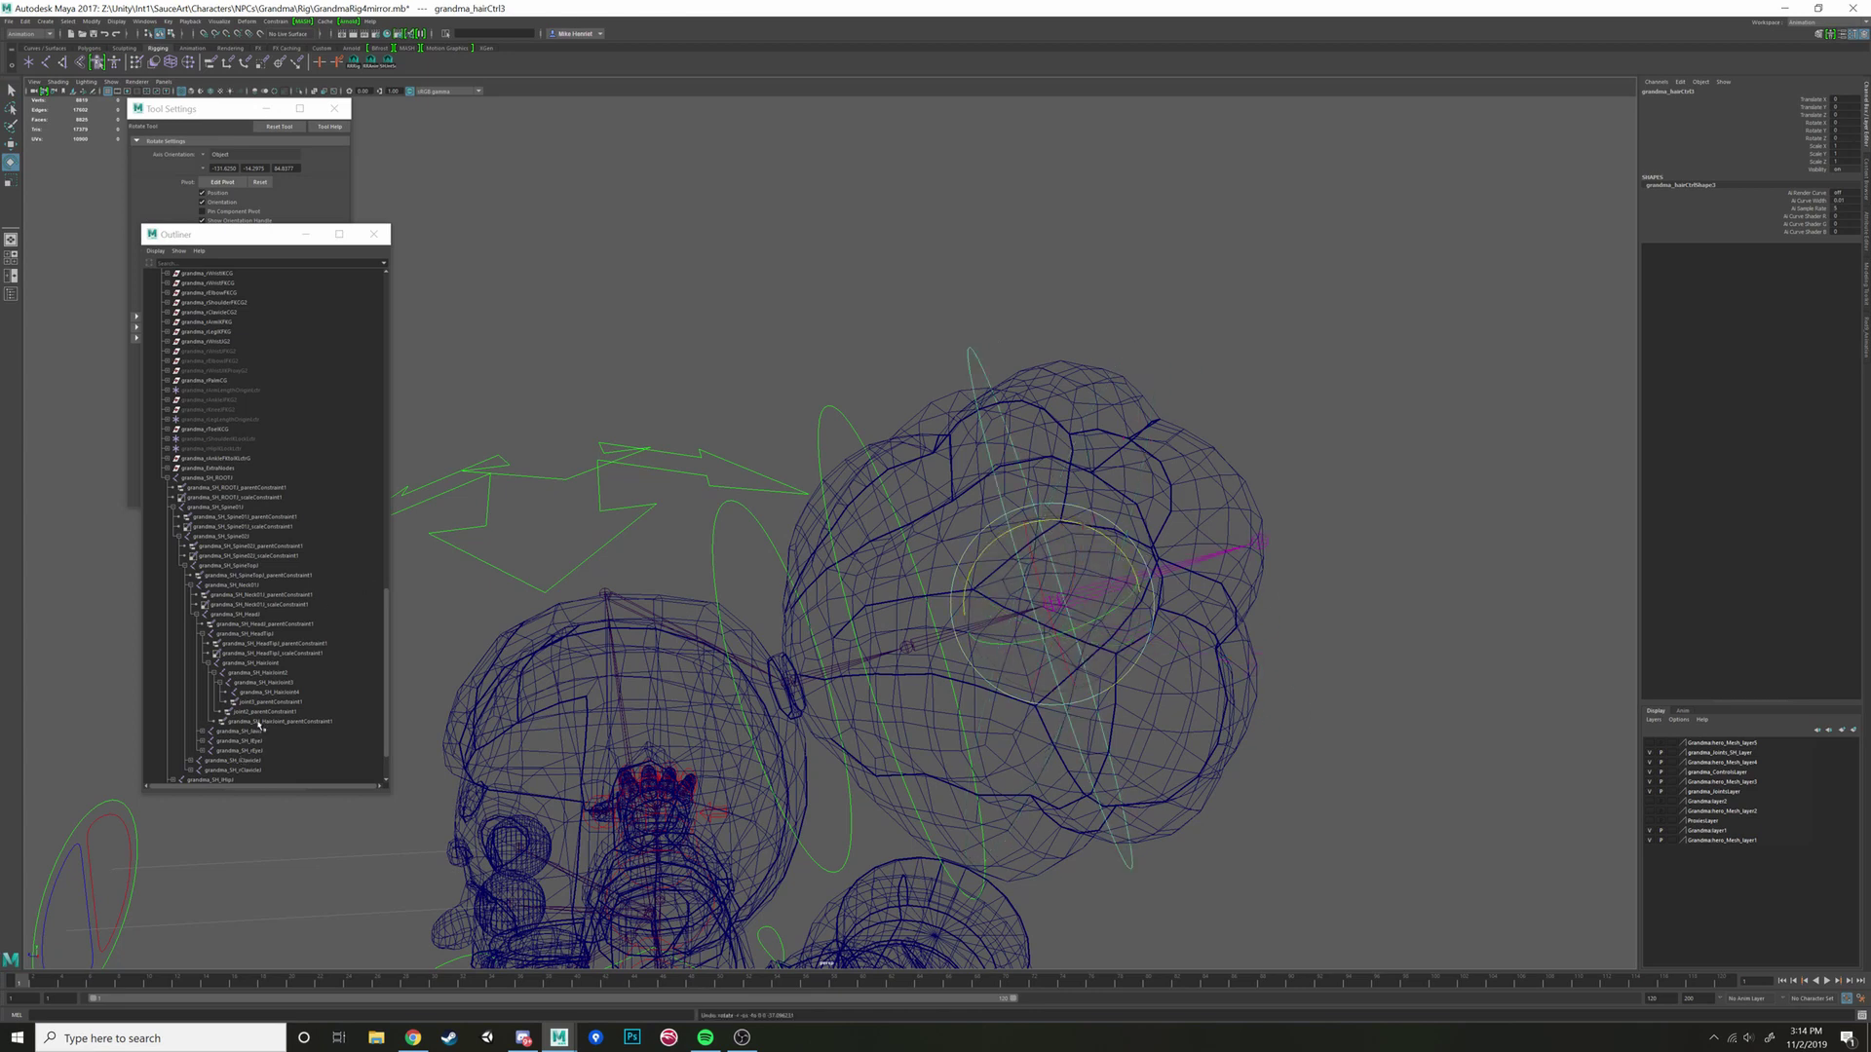
Step: Delete the parent constraint joint3_parentConstraint1 from grandma_SH_HairJoint3
left_click(270, 702)
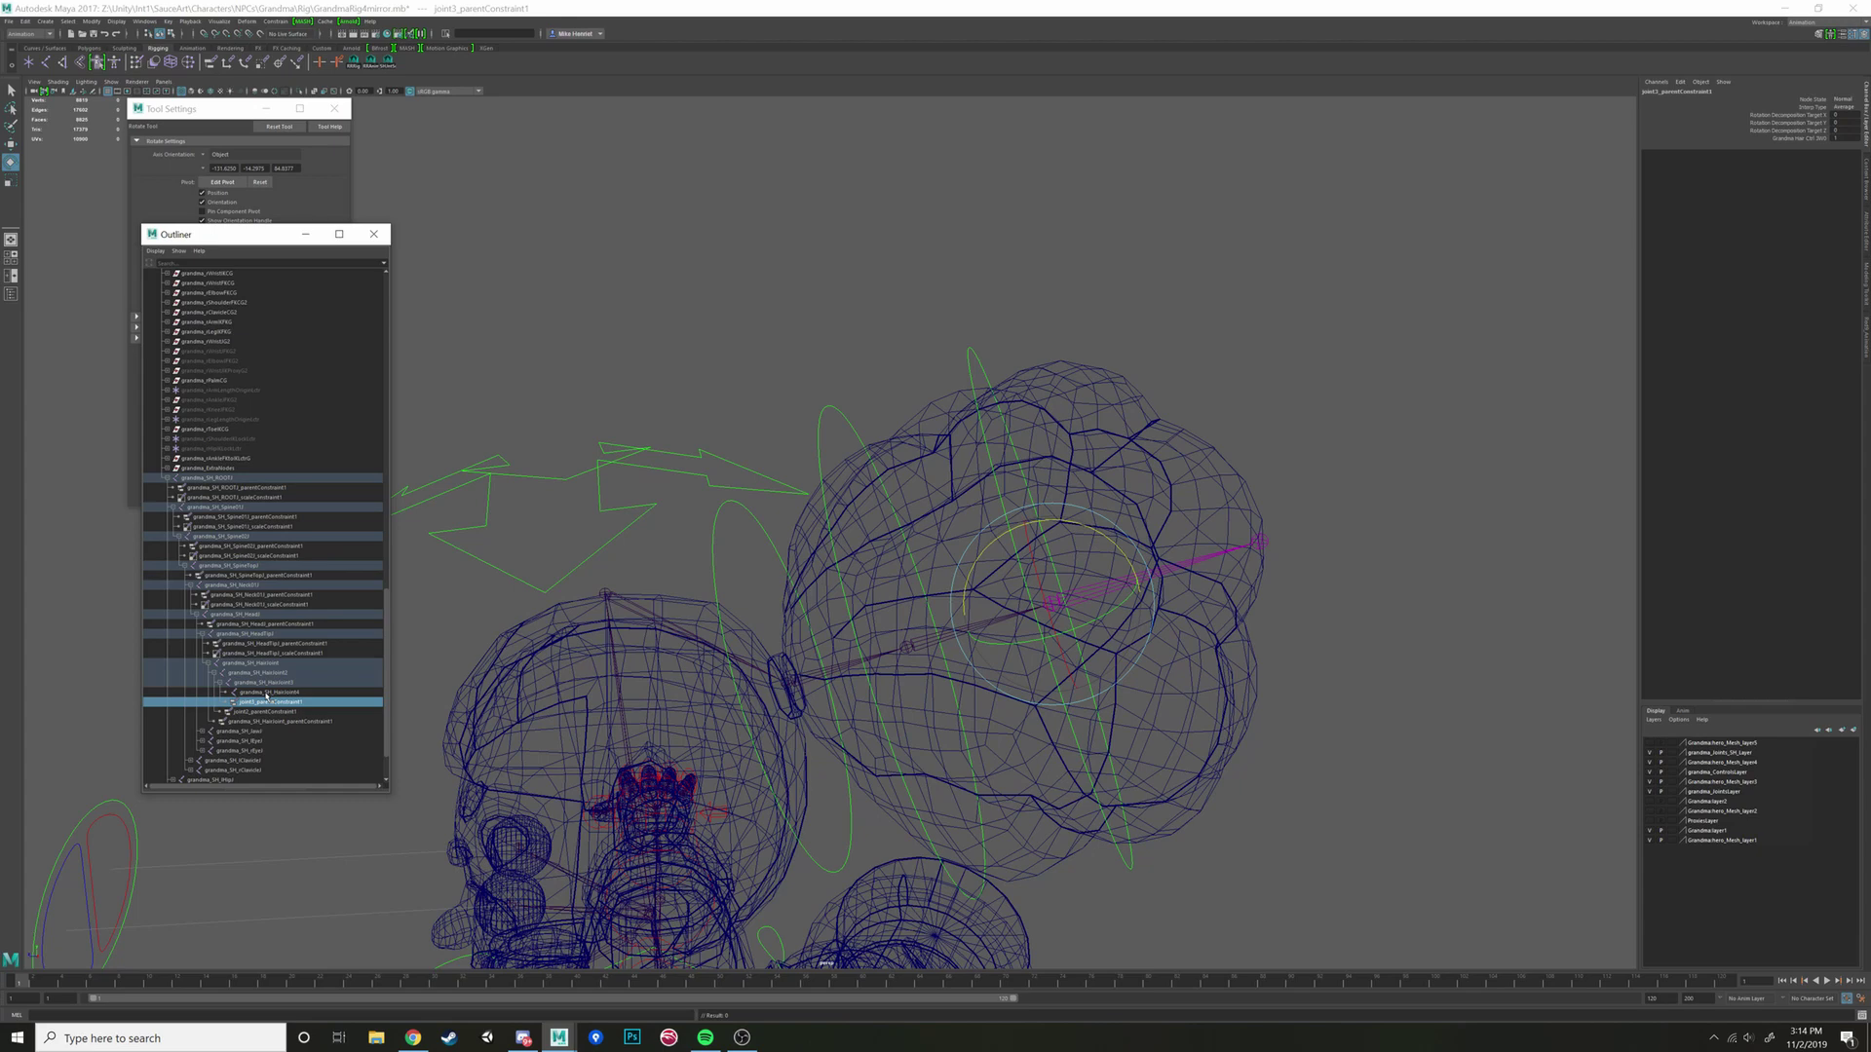
left_click(266, 693)
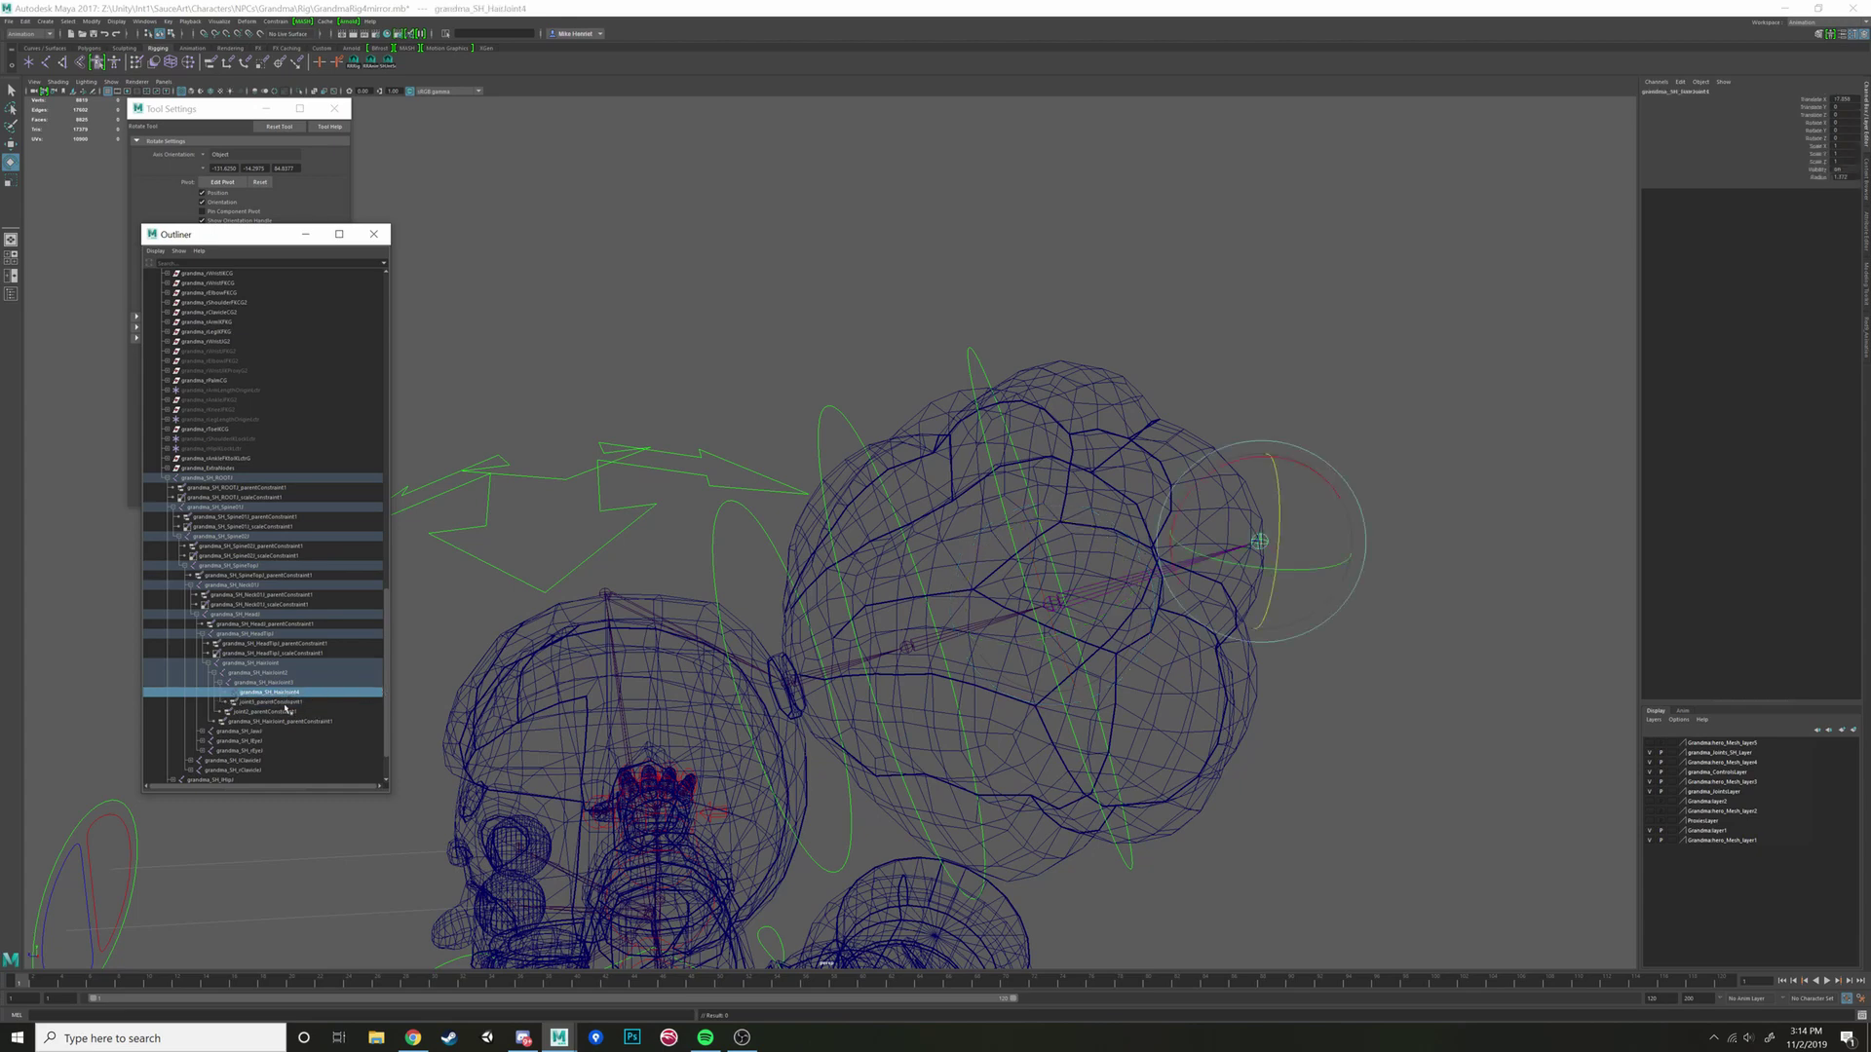
left_click(276, 683)
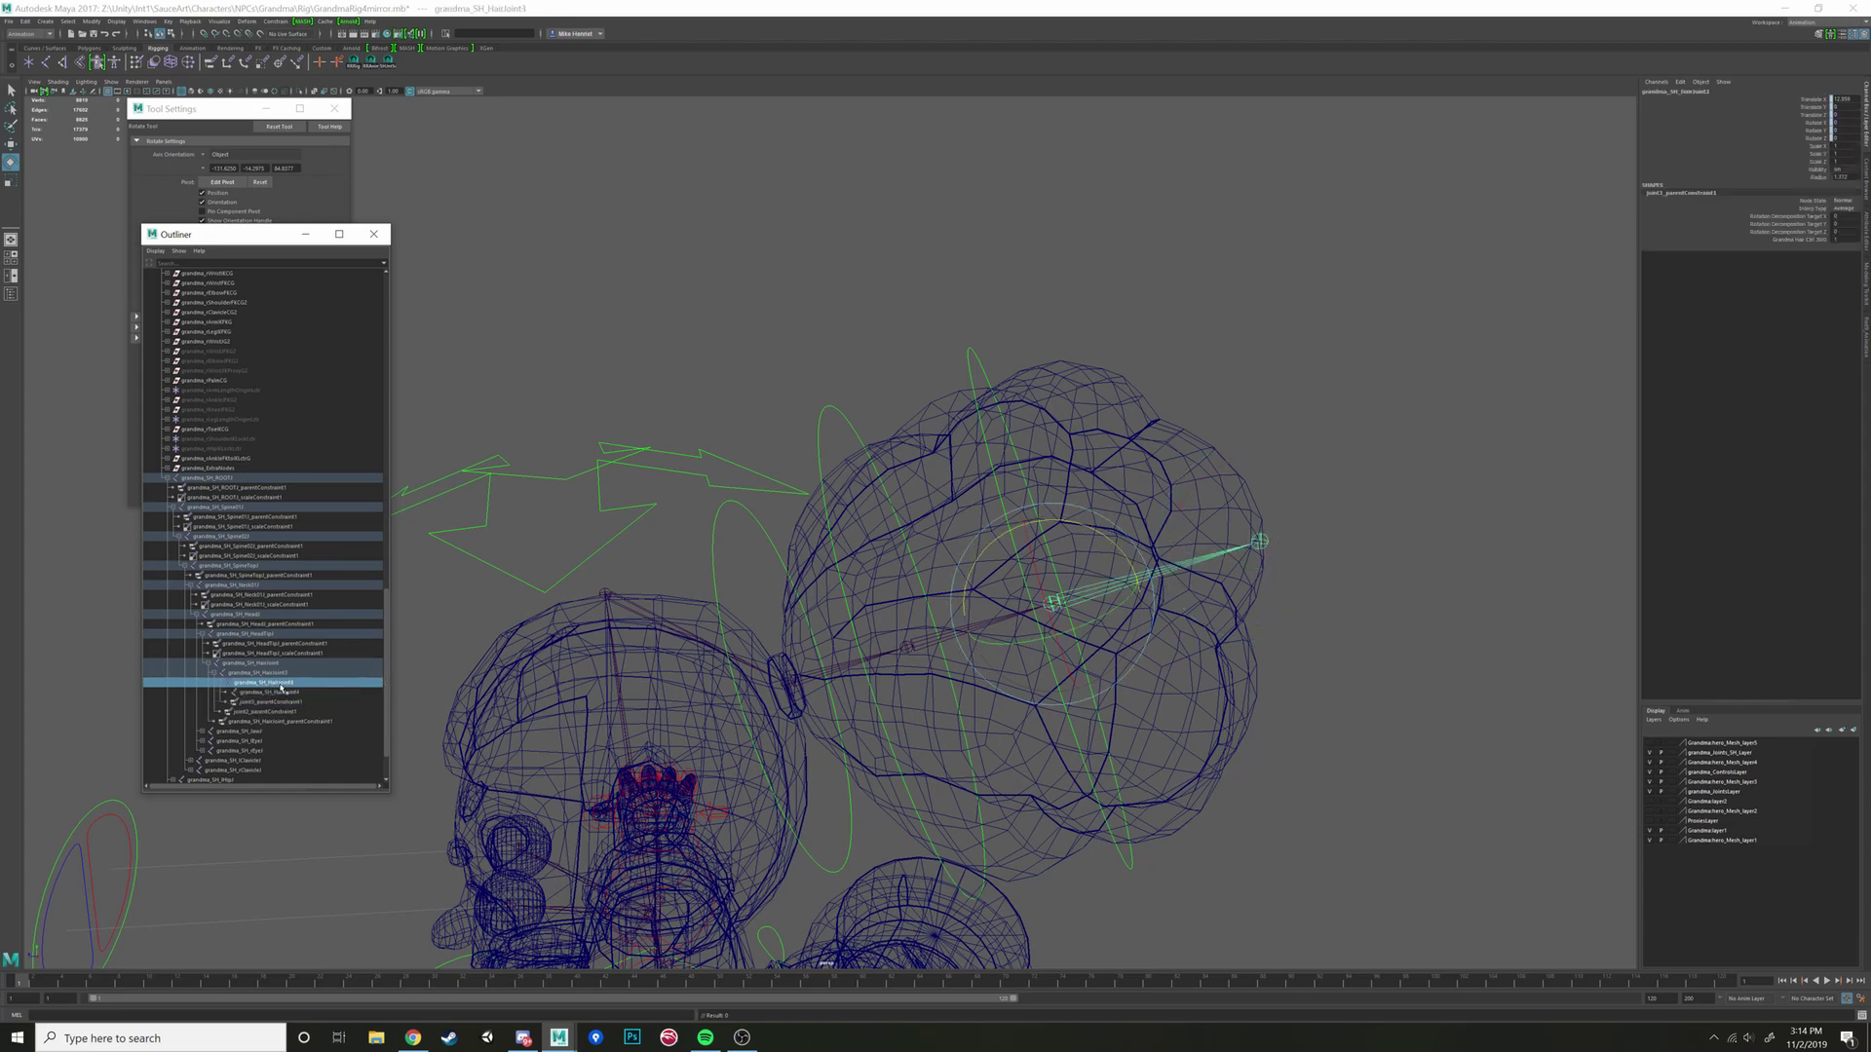
left_click(273, 702)
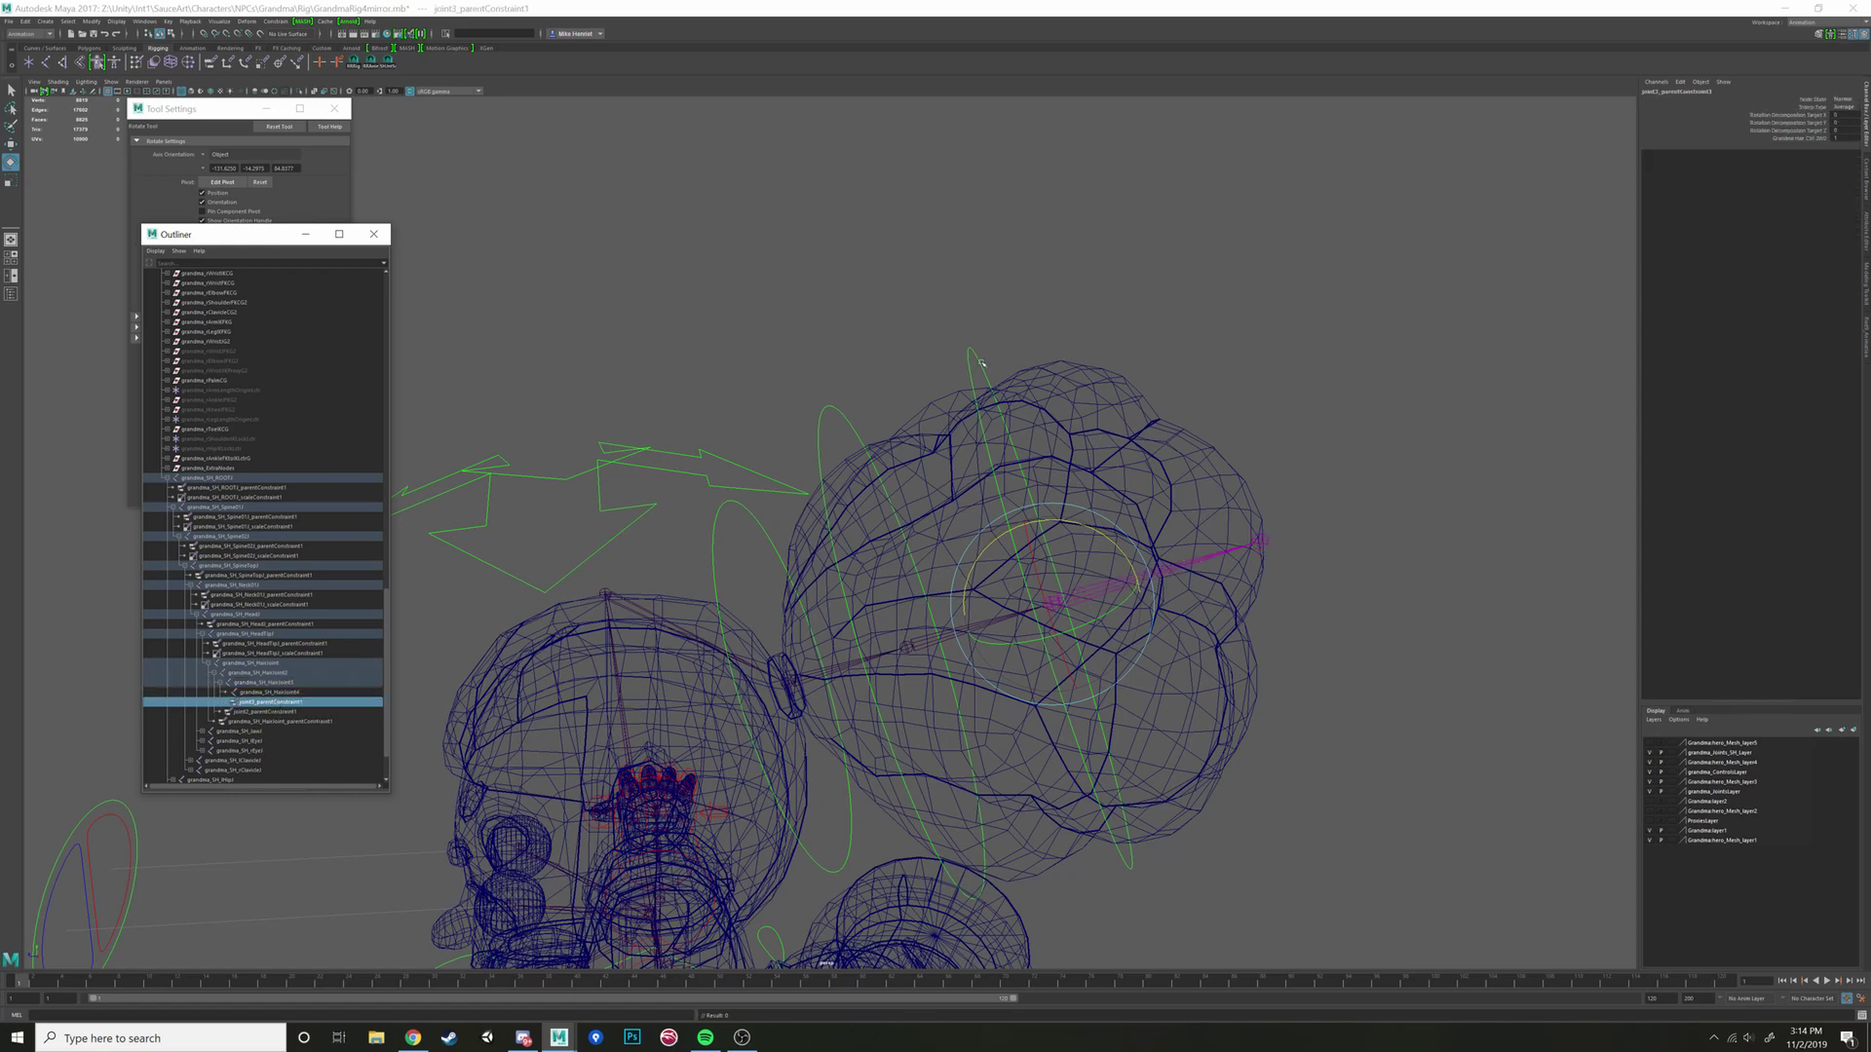
key("Delete")
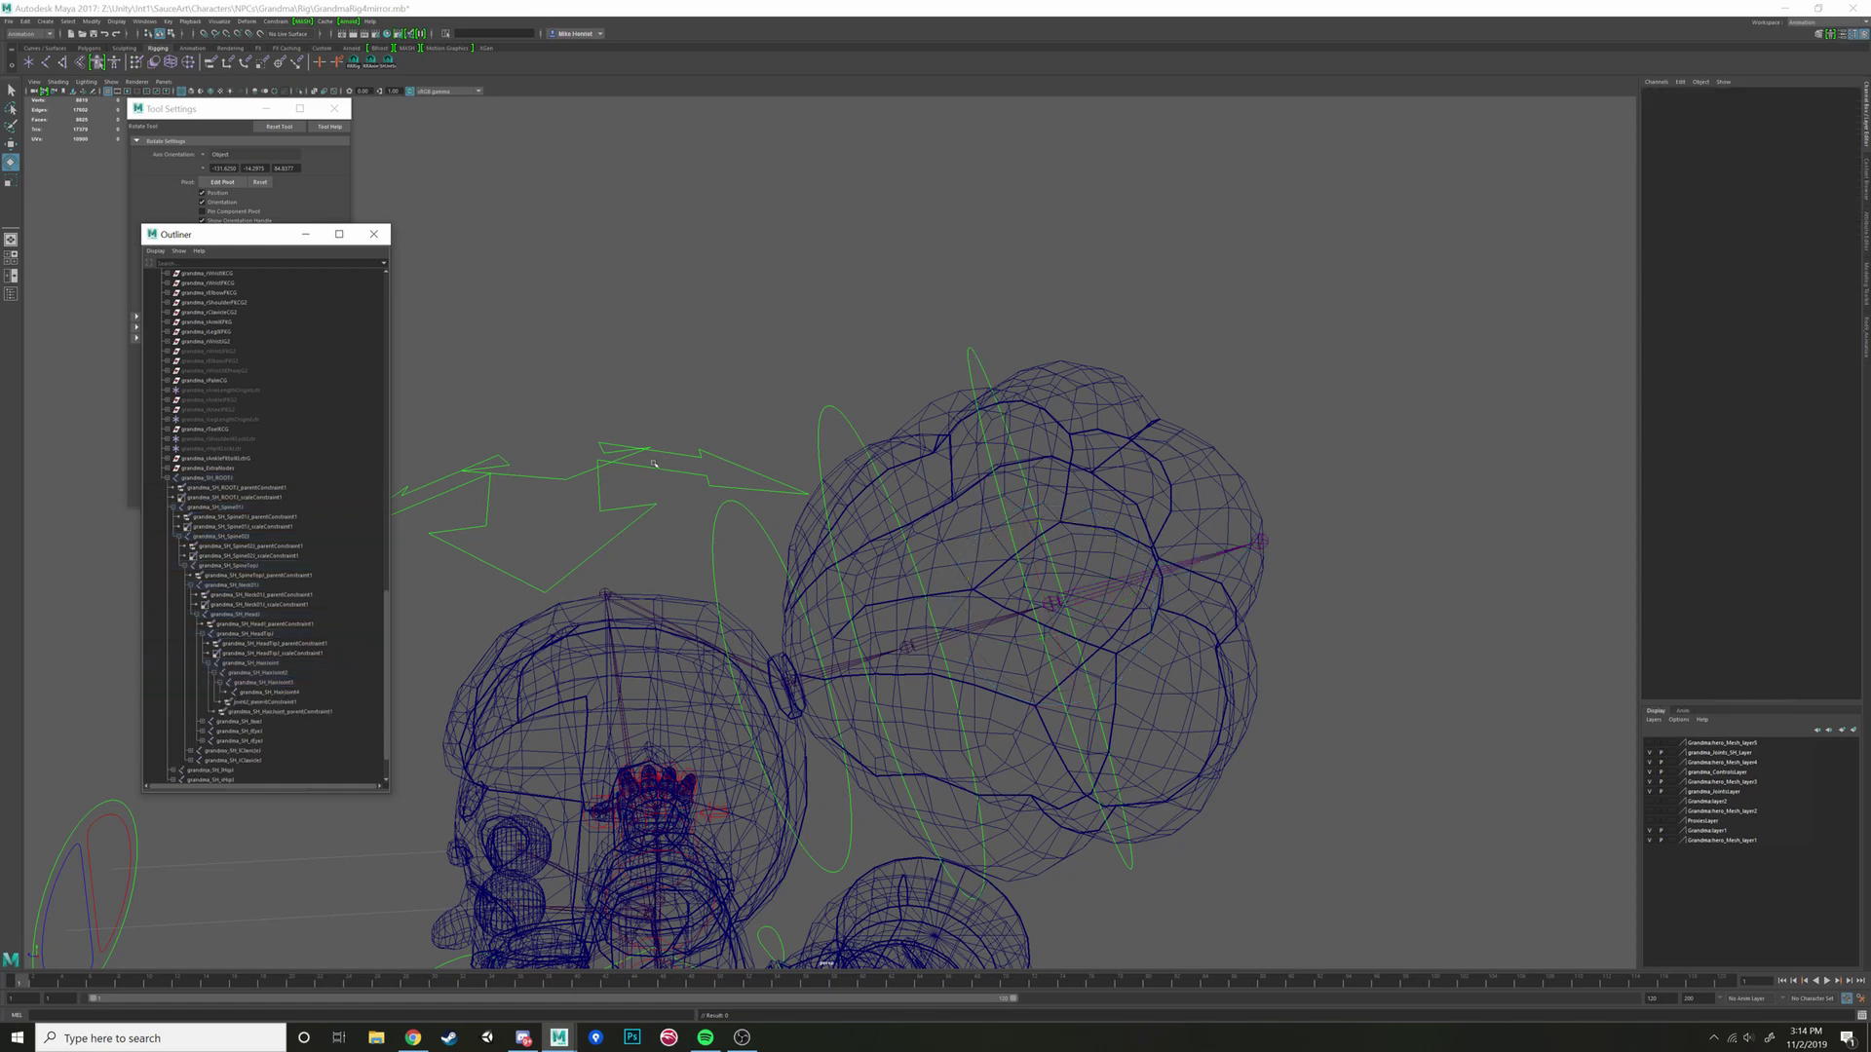
Step: Delete the parent constraint joint2_parentConstraint1 from the second hair joint, grandma_SH_HairJoint2
left_click(278, 702)
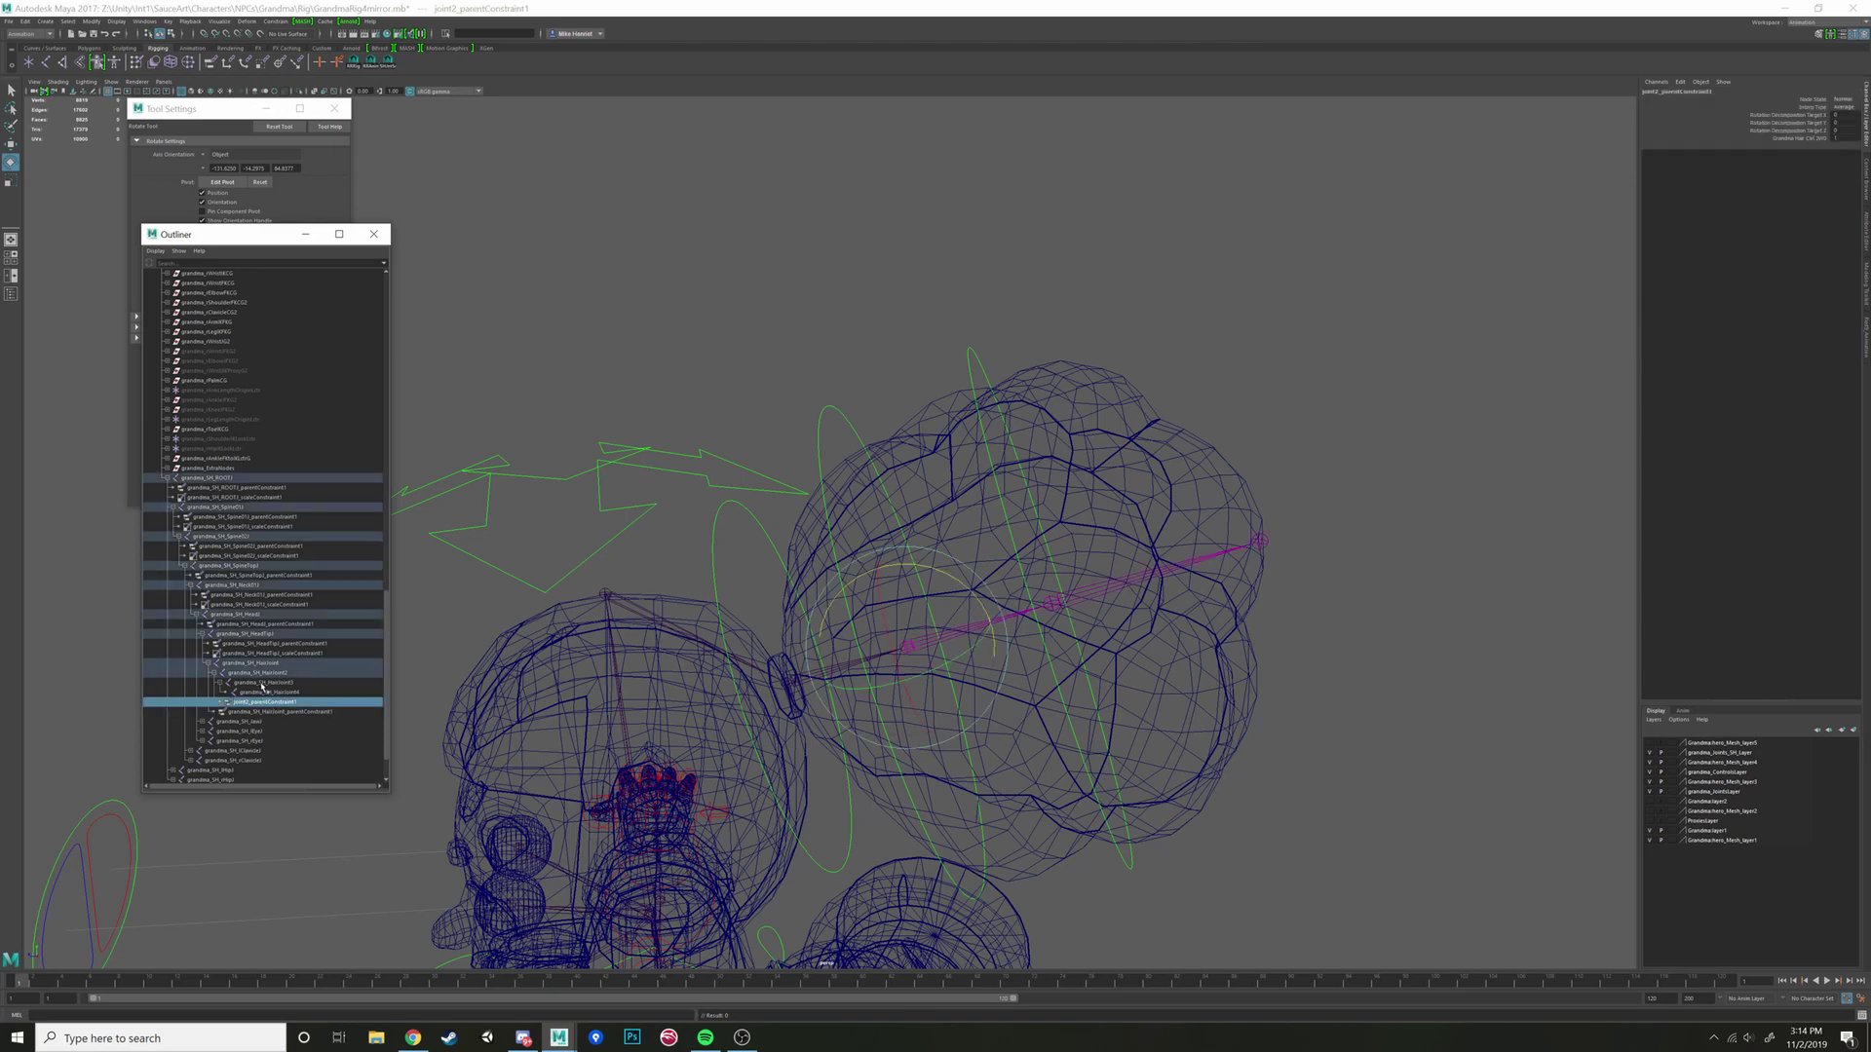
left_click(263, 673)
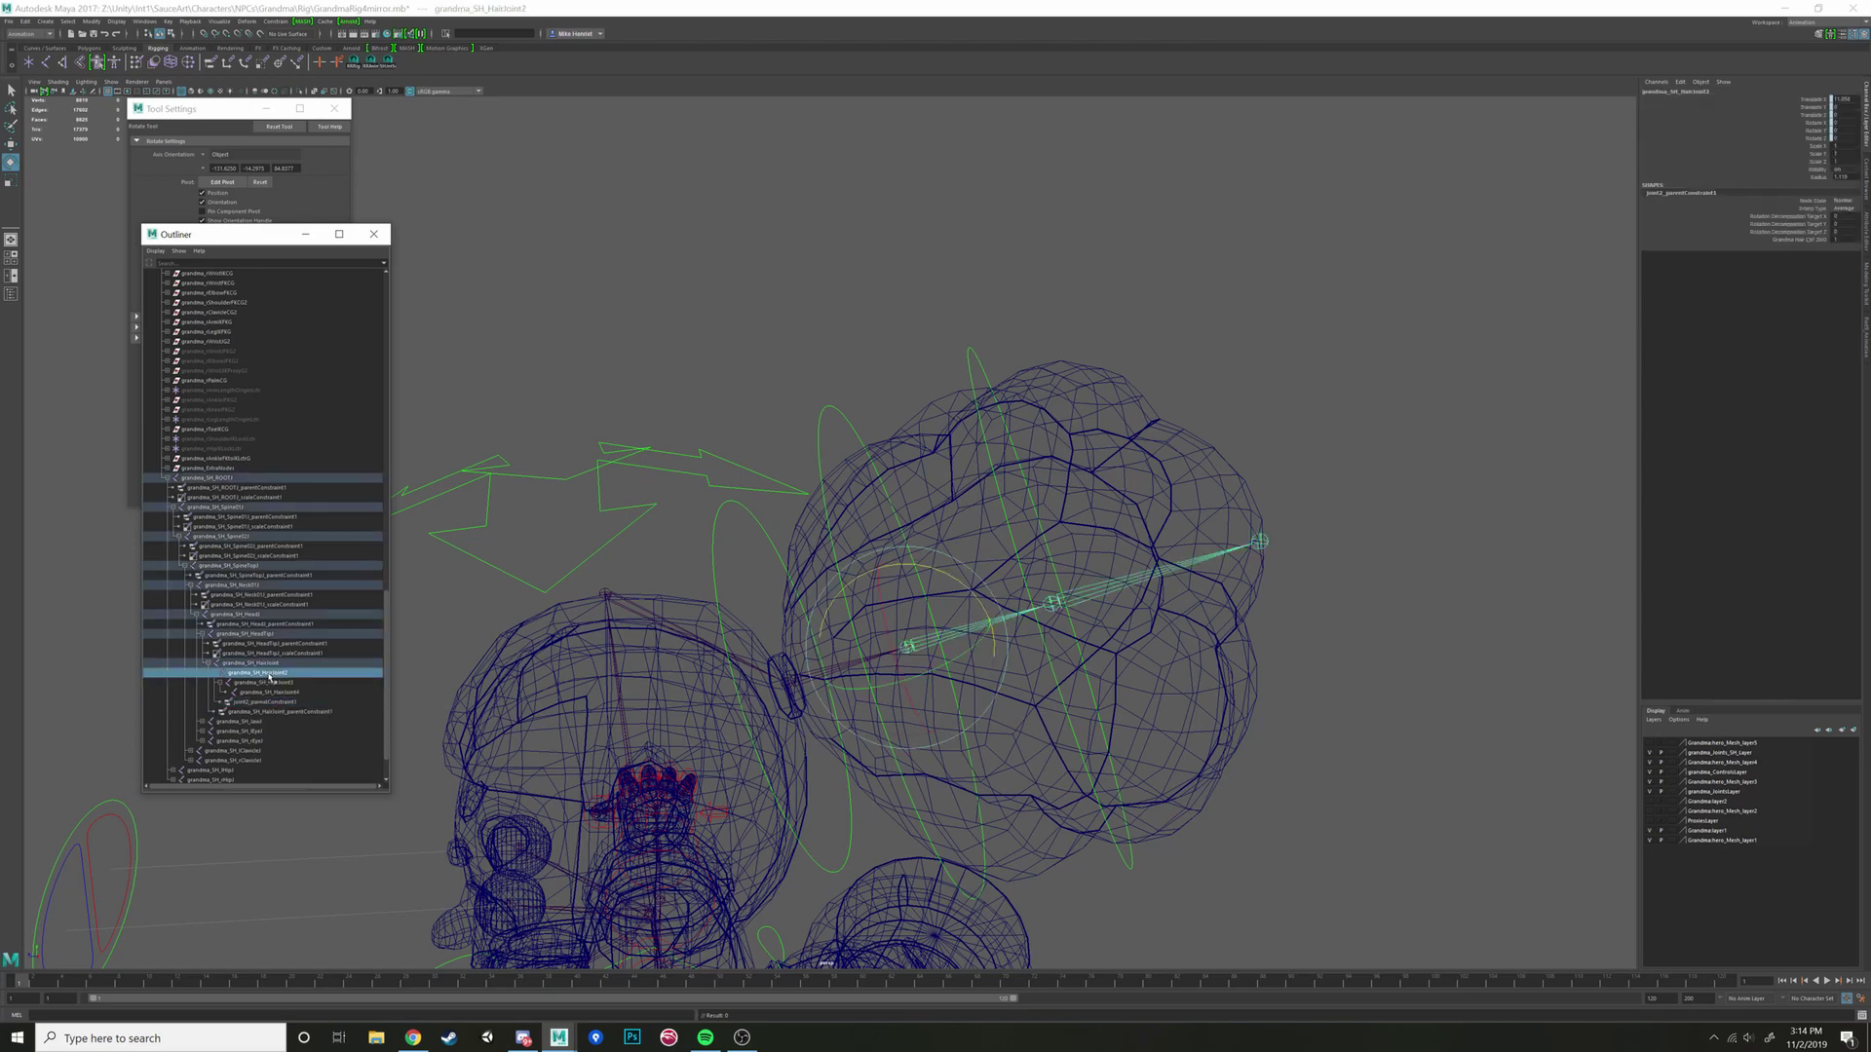
left_click(270, 702)
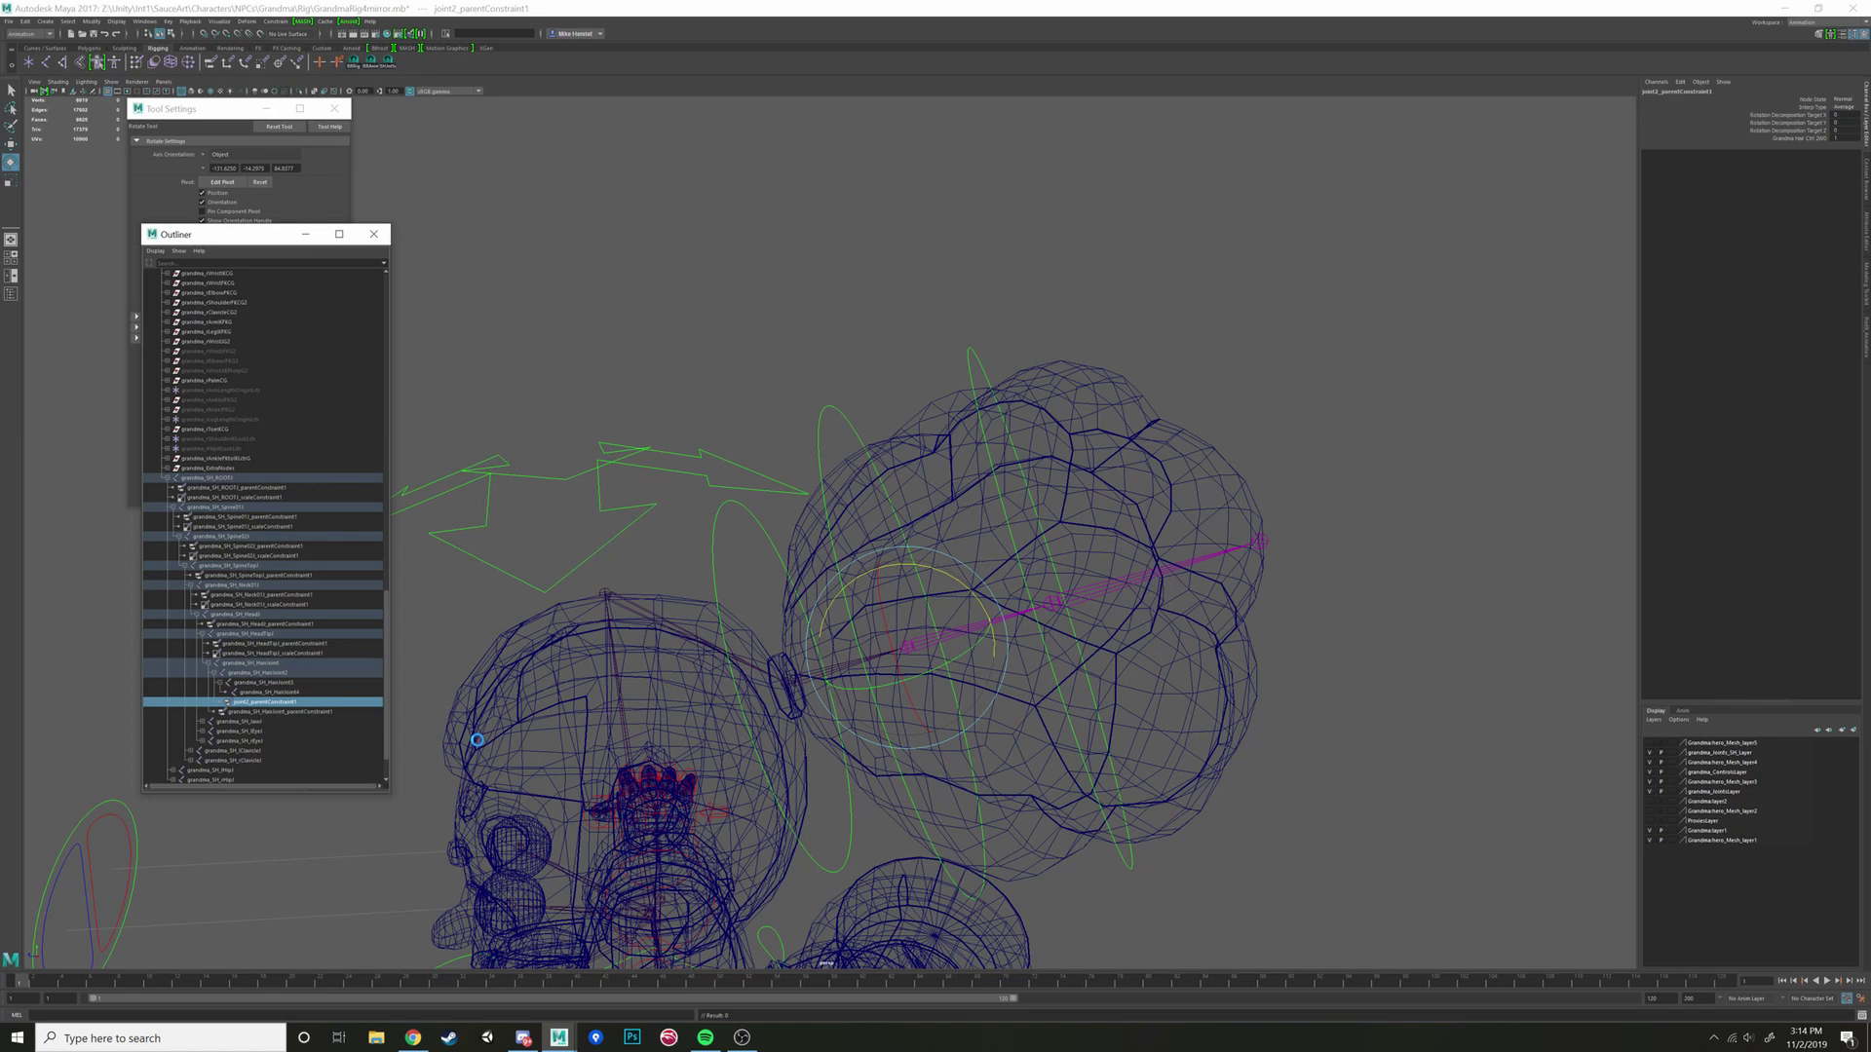
key("Delete")
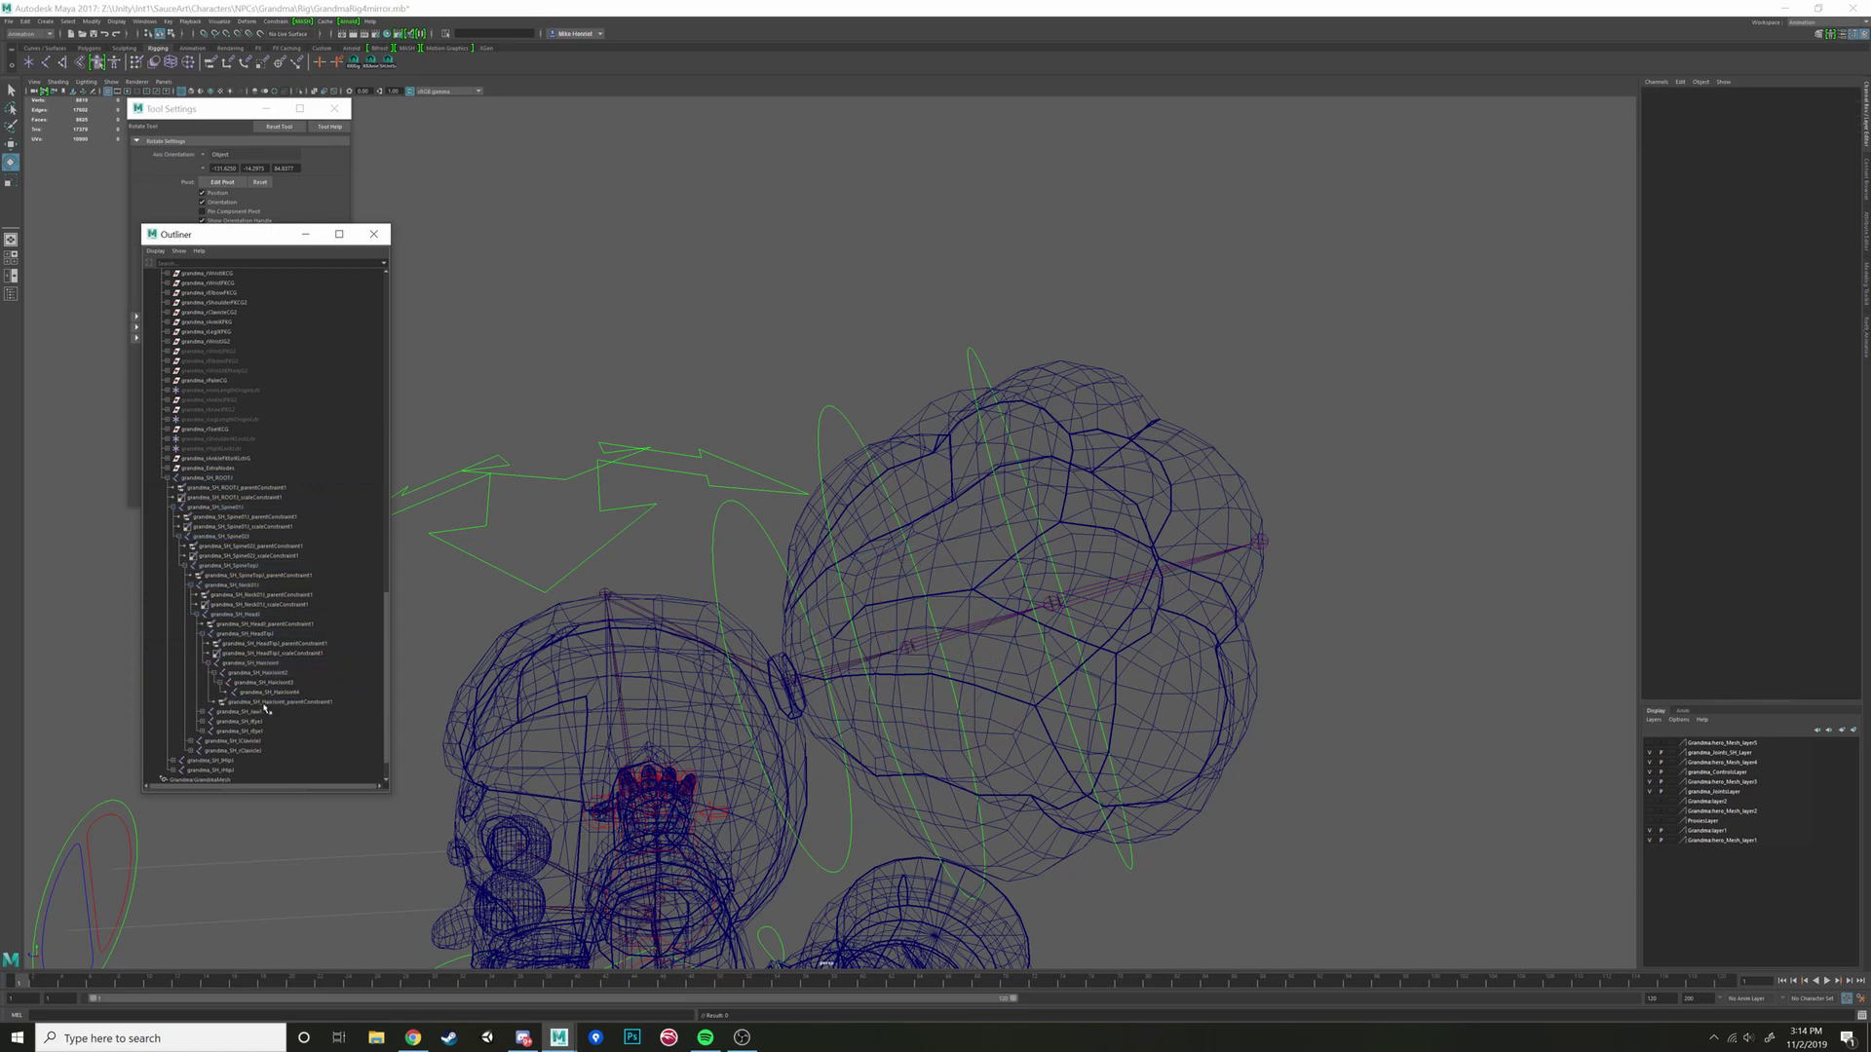
Step: Delete the parent constraint from the root hair joint, grandma_SH_HairJoint
left_click(265, 702)
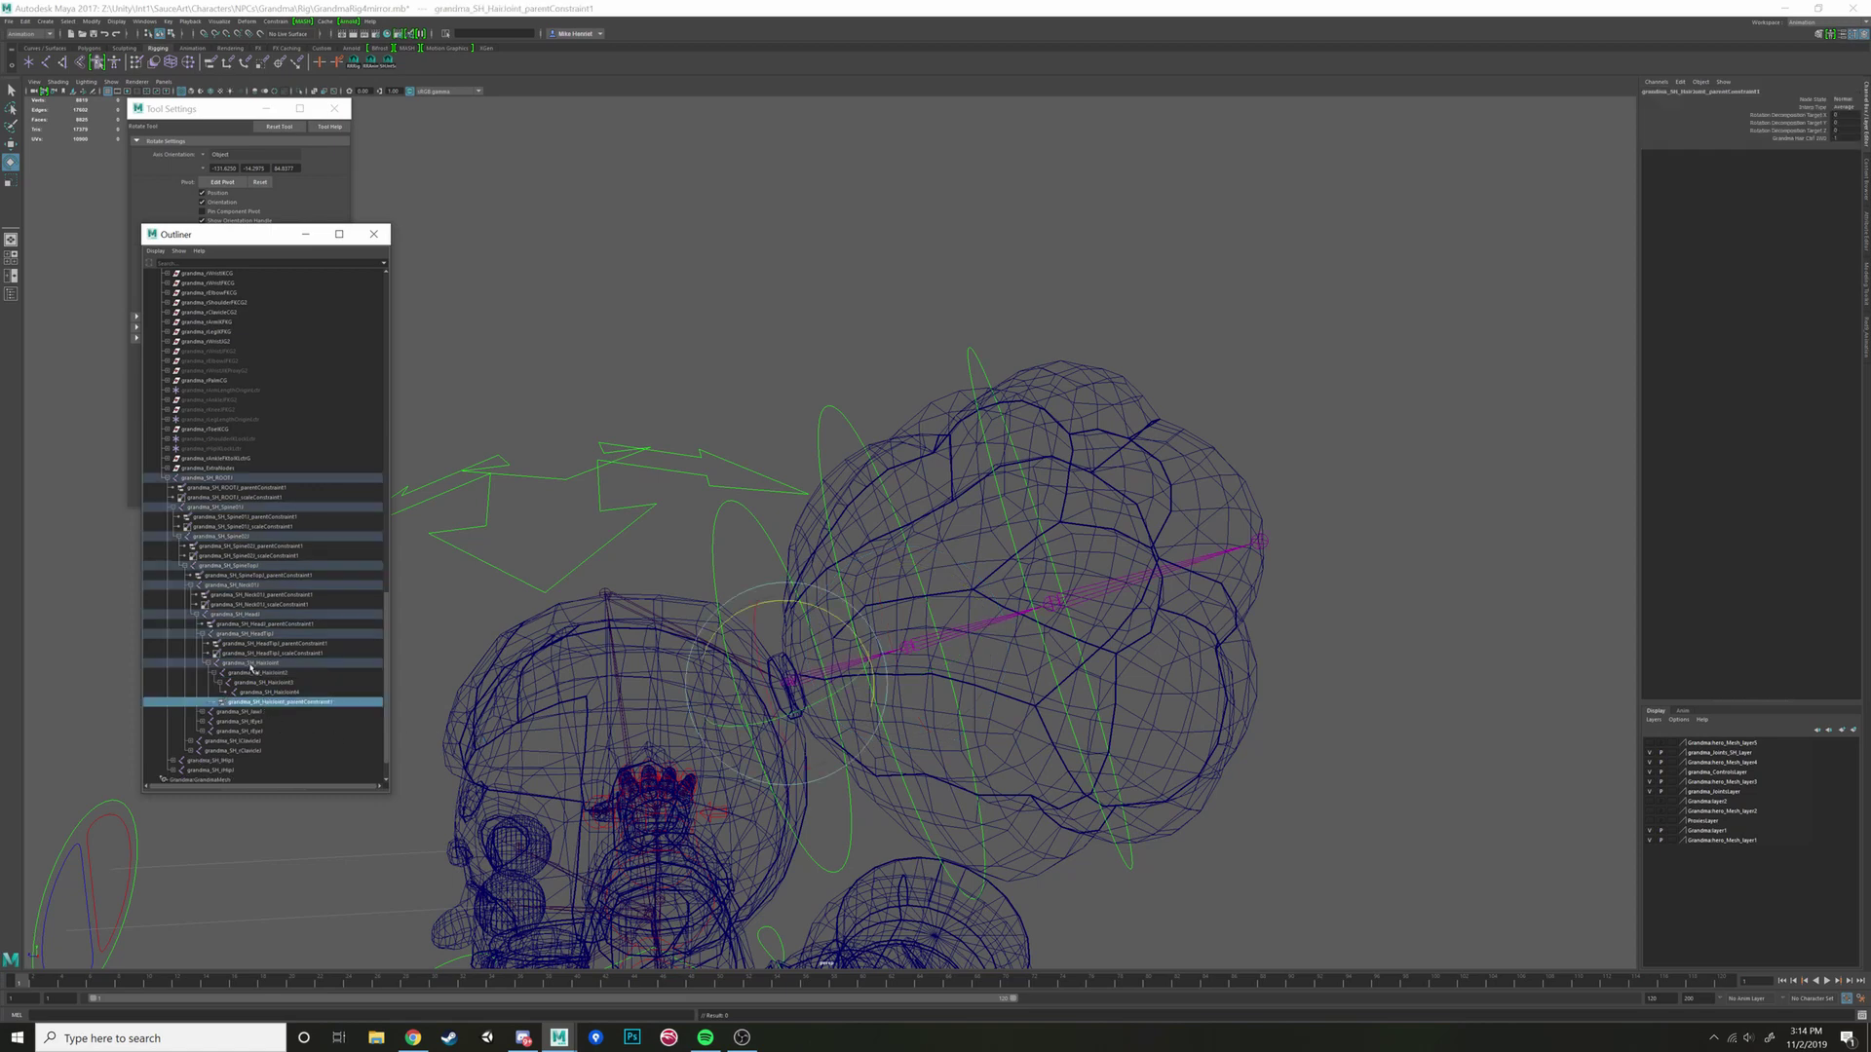
left_click(252, 663)
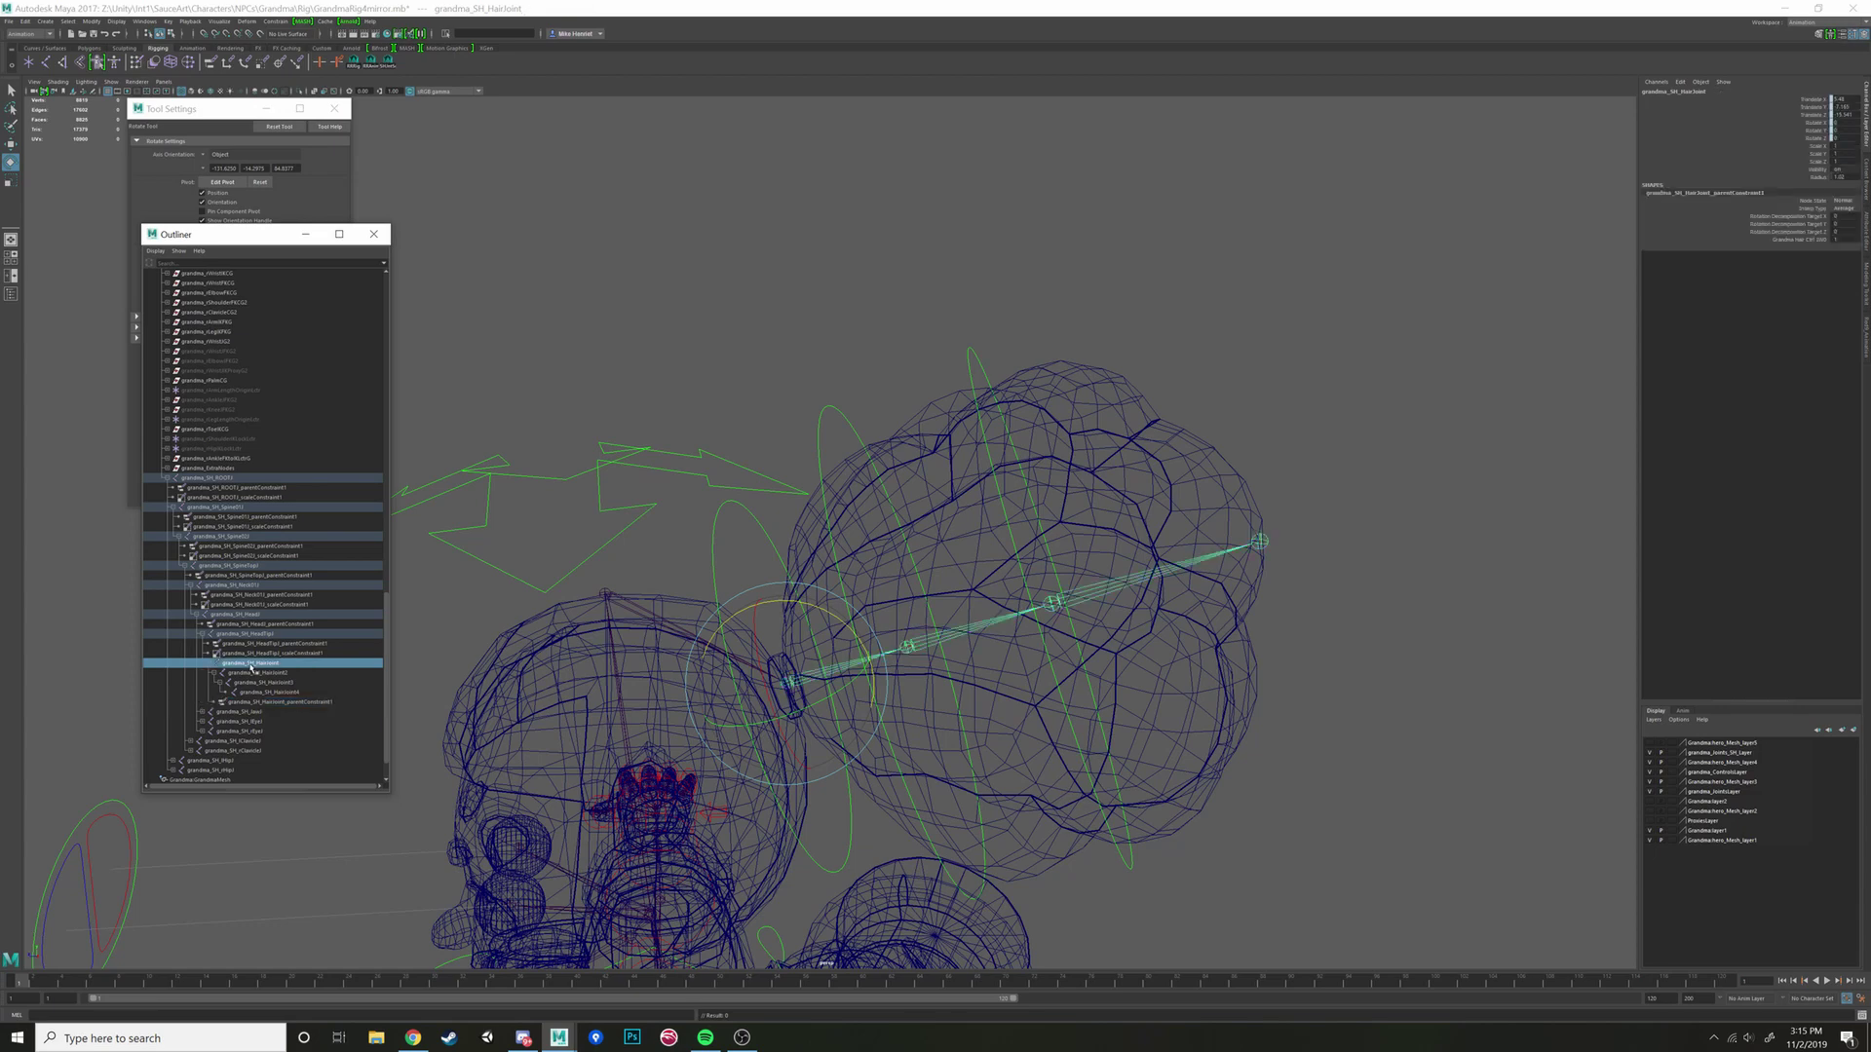
left_click(245, 703)
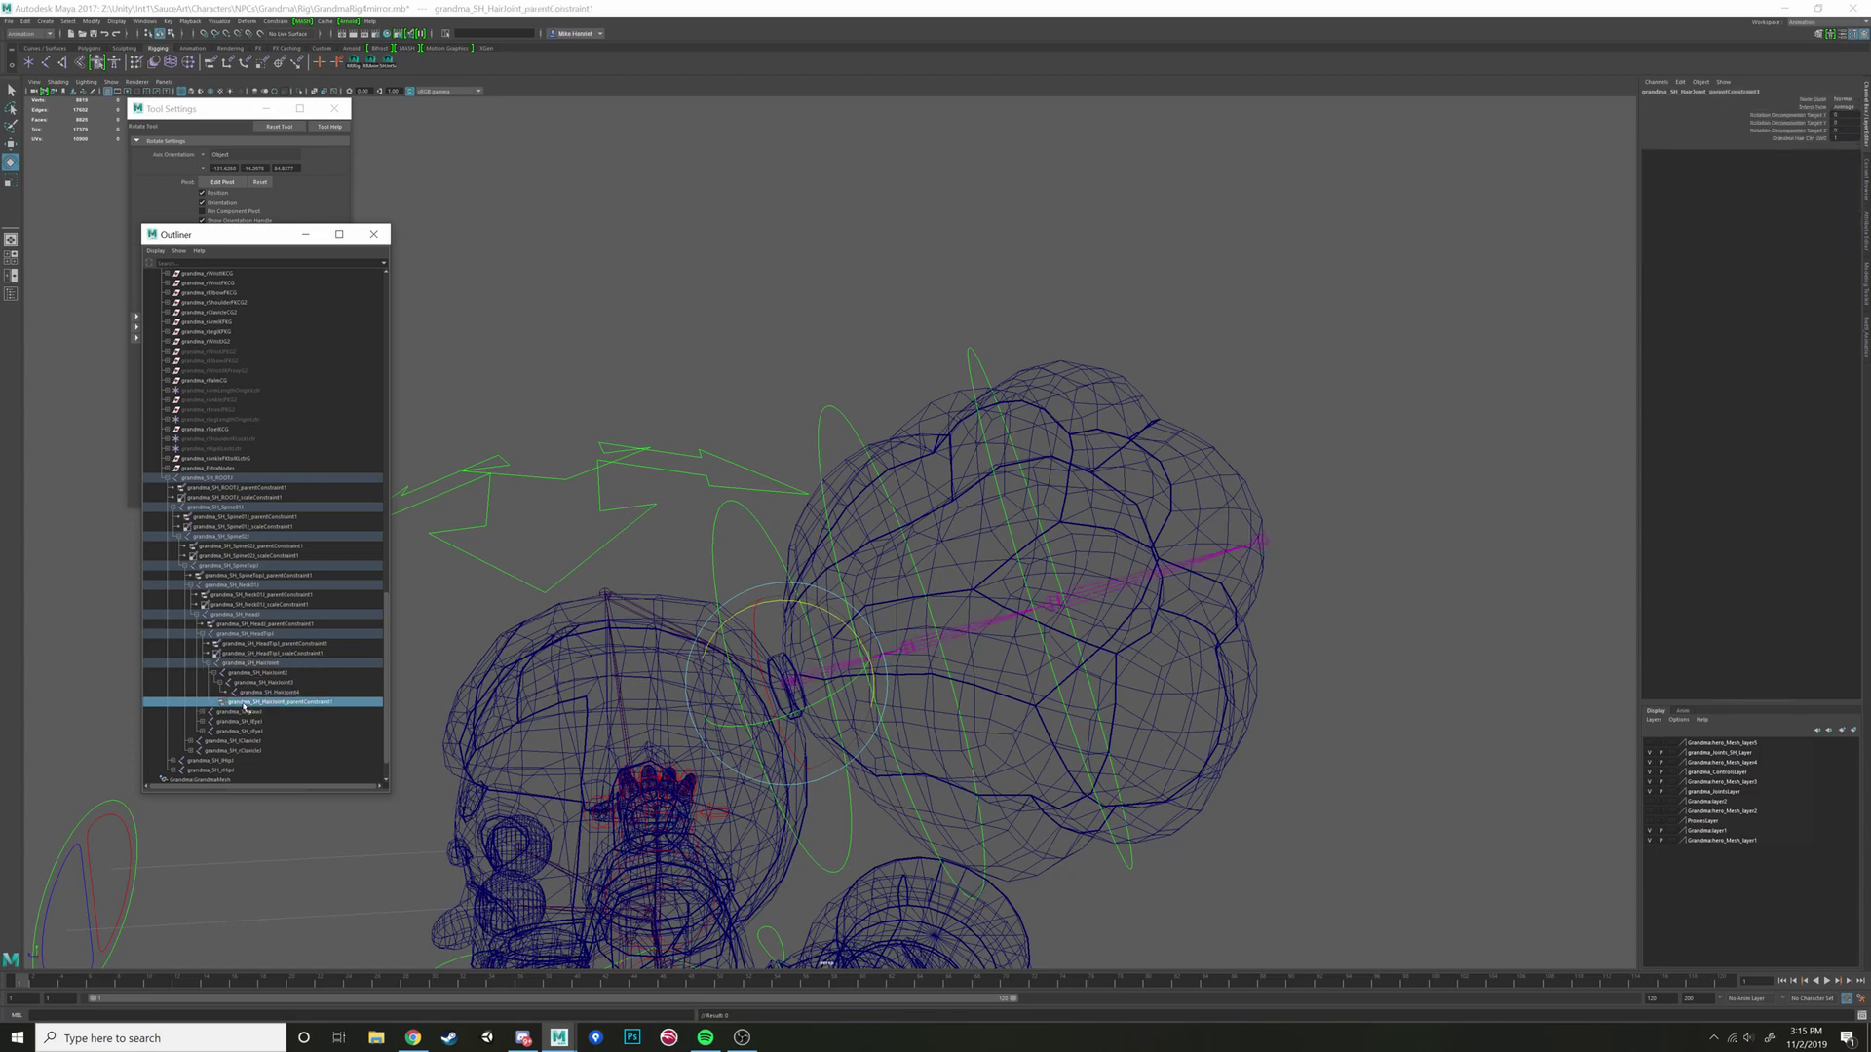
key("Delete")
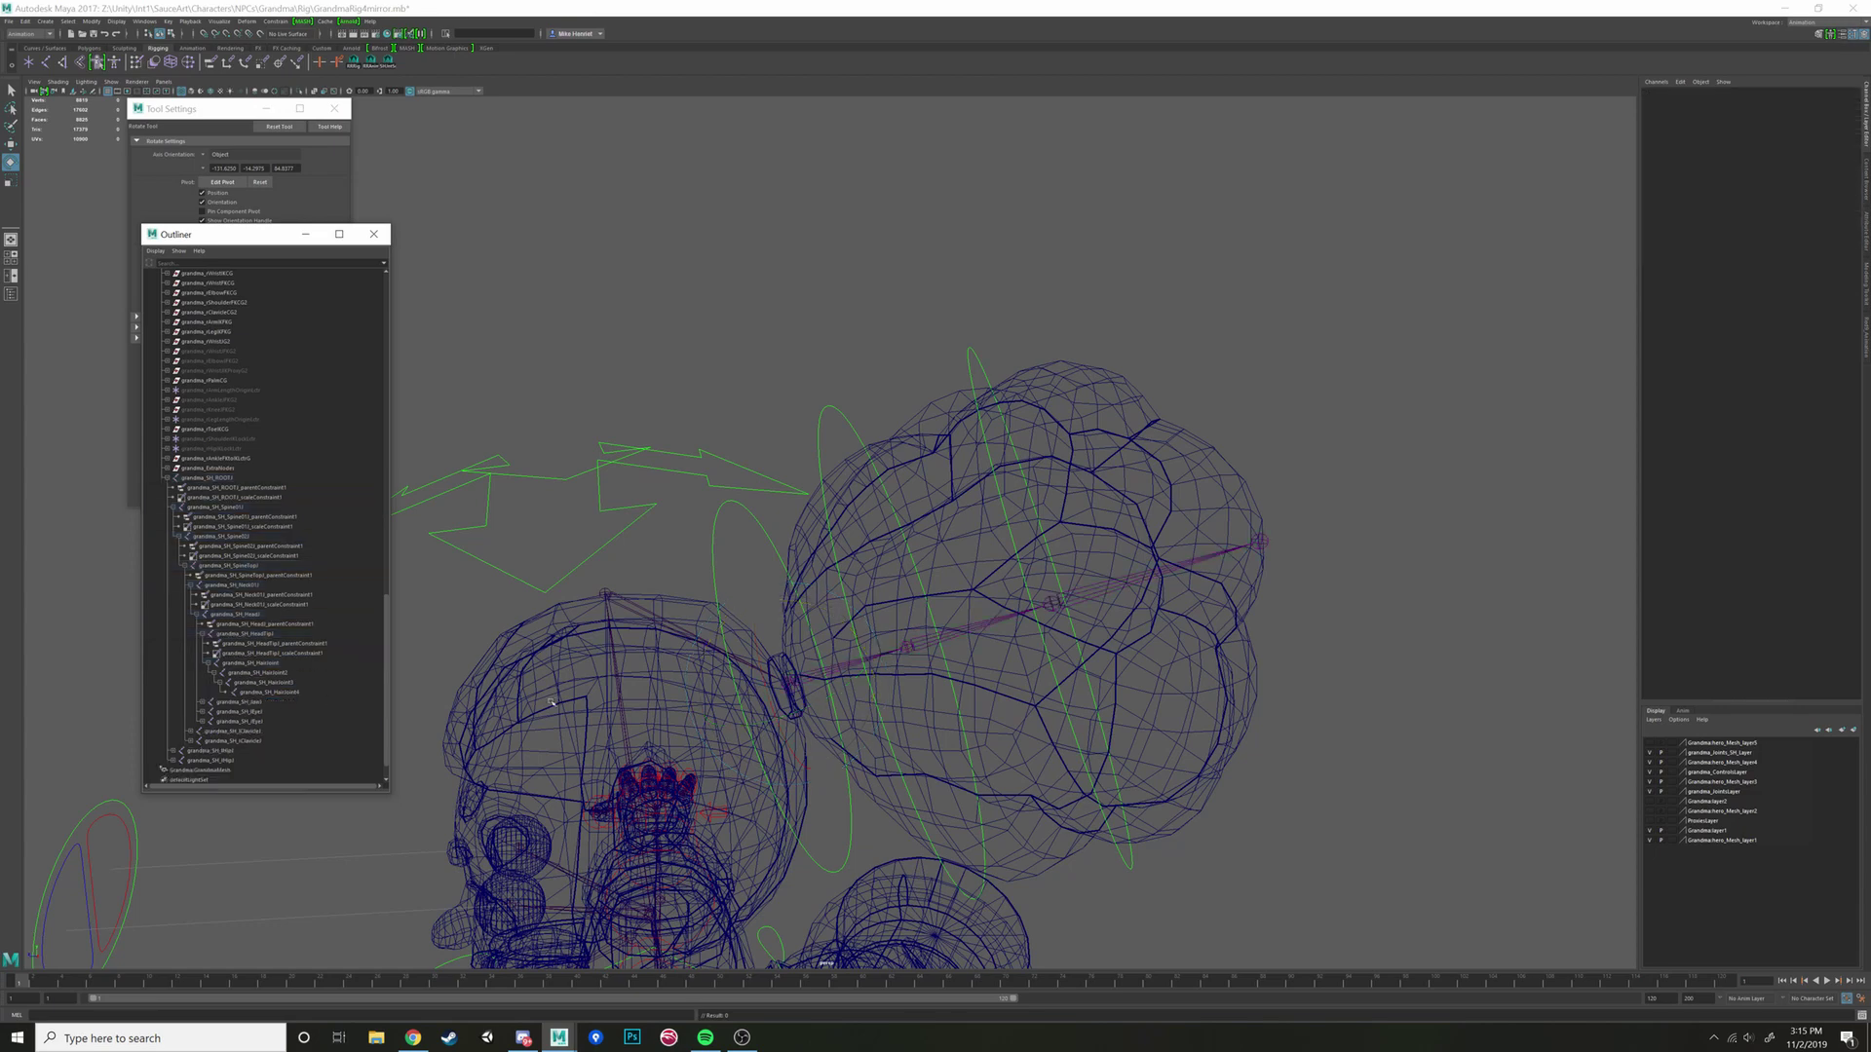
Step: Test the first hair control, grandma_hairCtrl1, by rotating it slightly, and undo the rotation
left_click(971, 355)
left_click(969, 367)
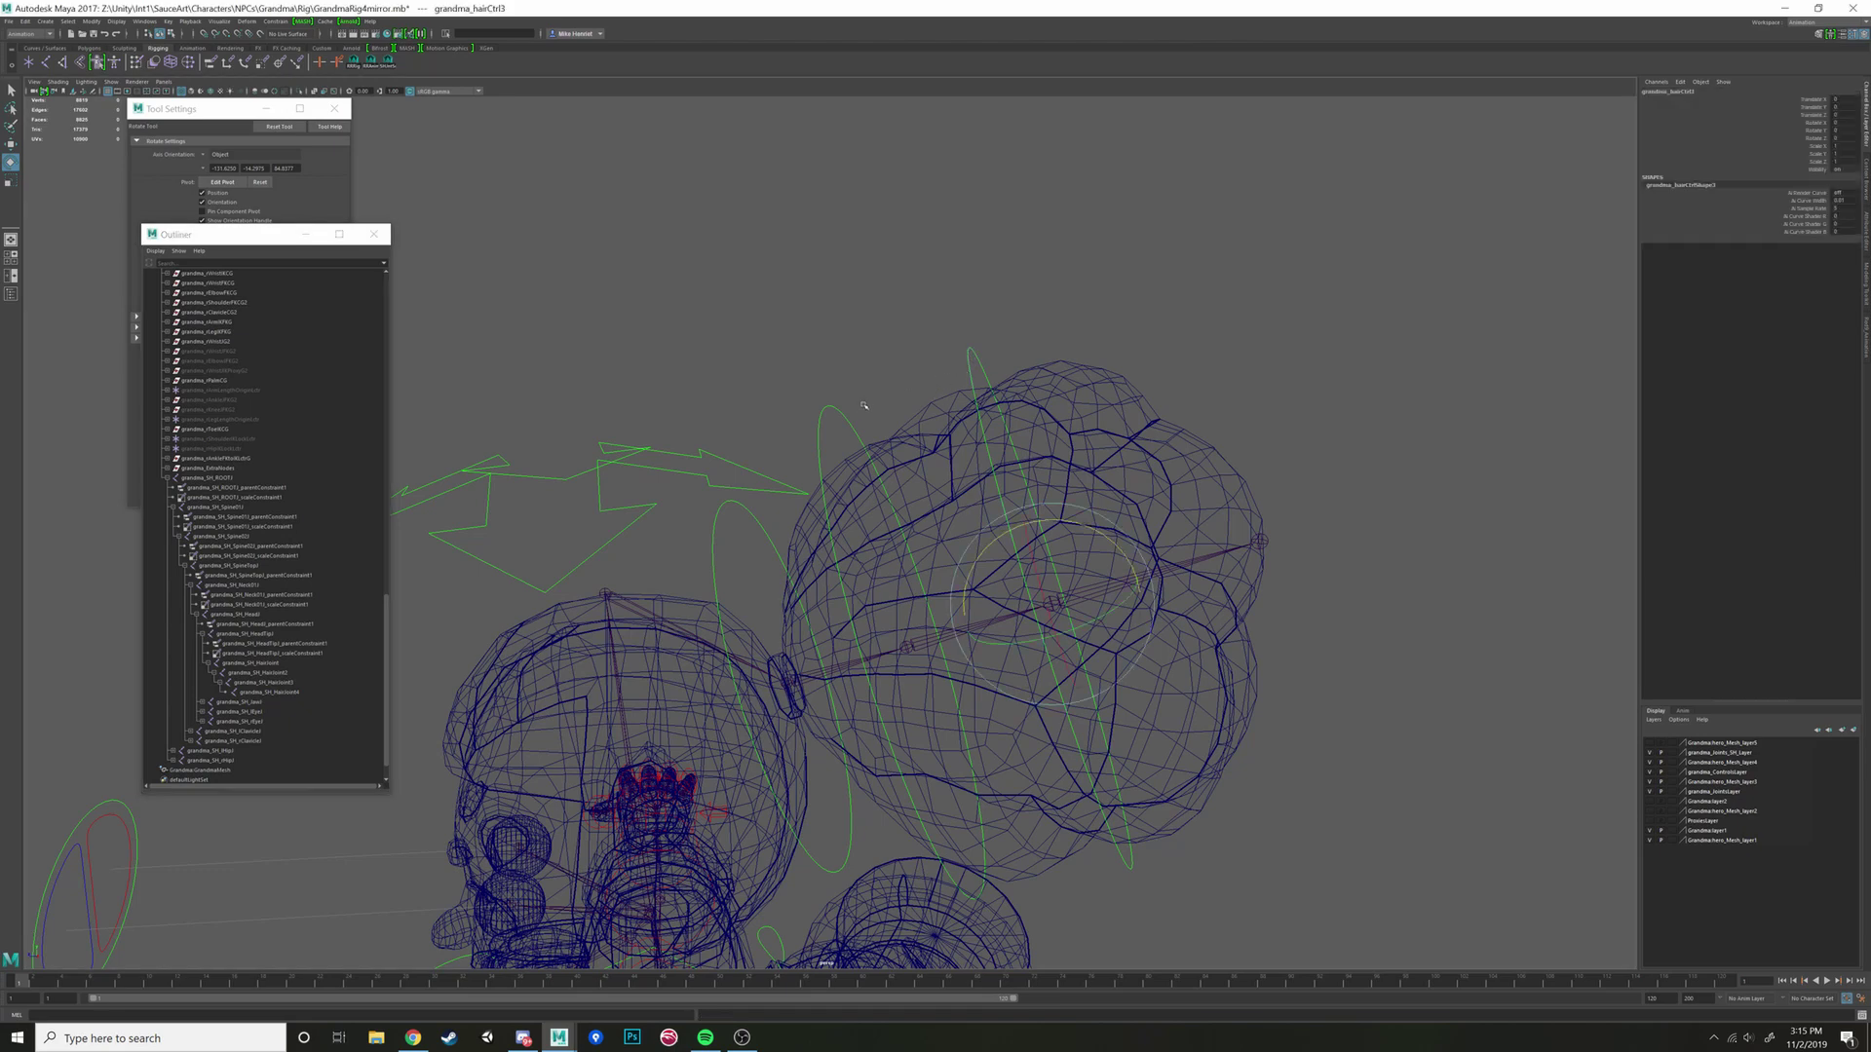
left_click(759, 527)
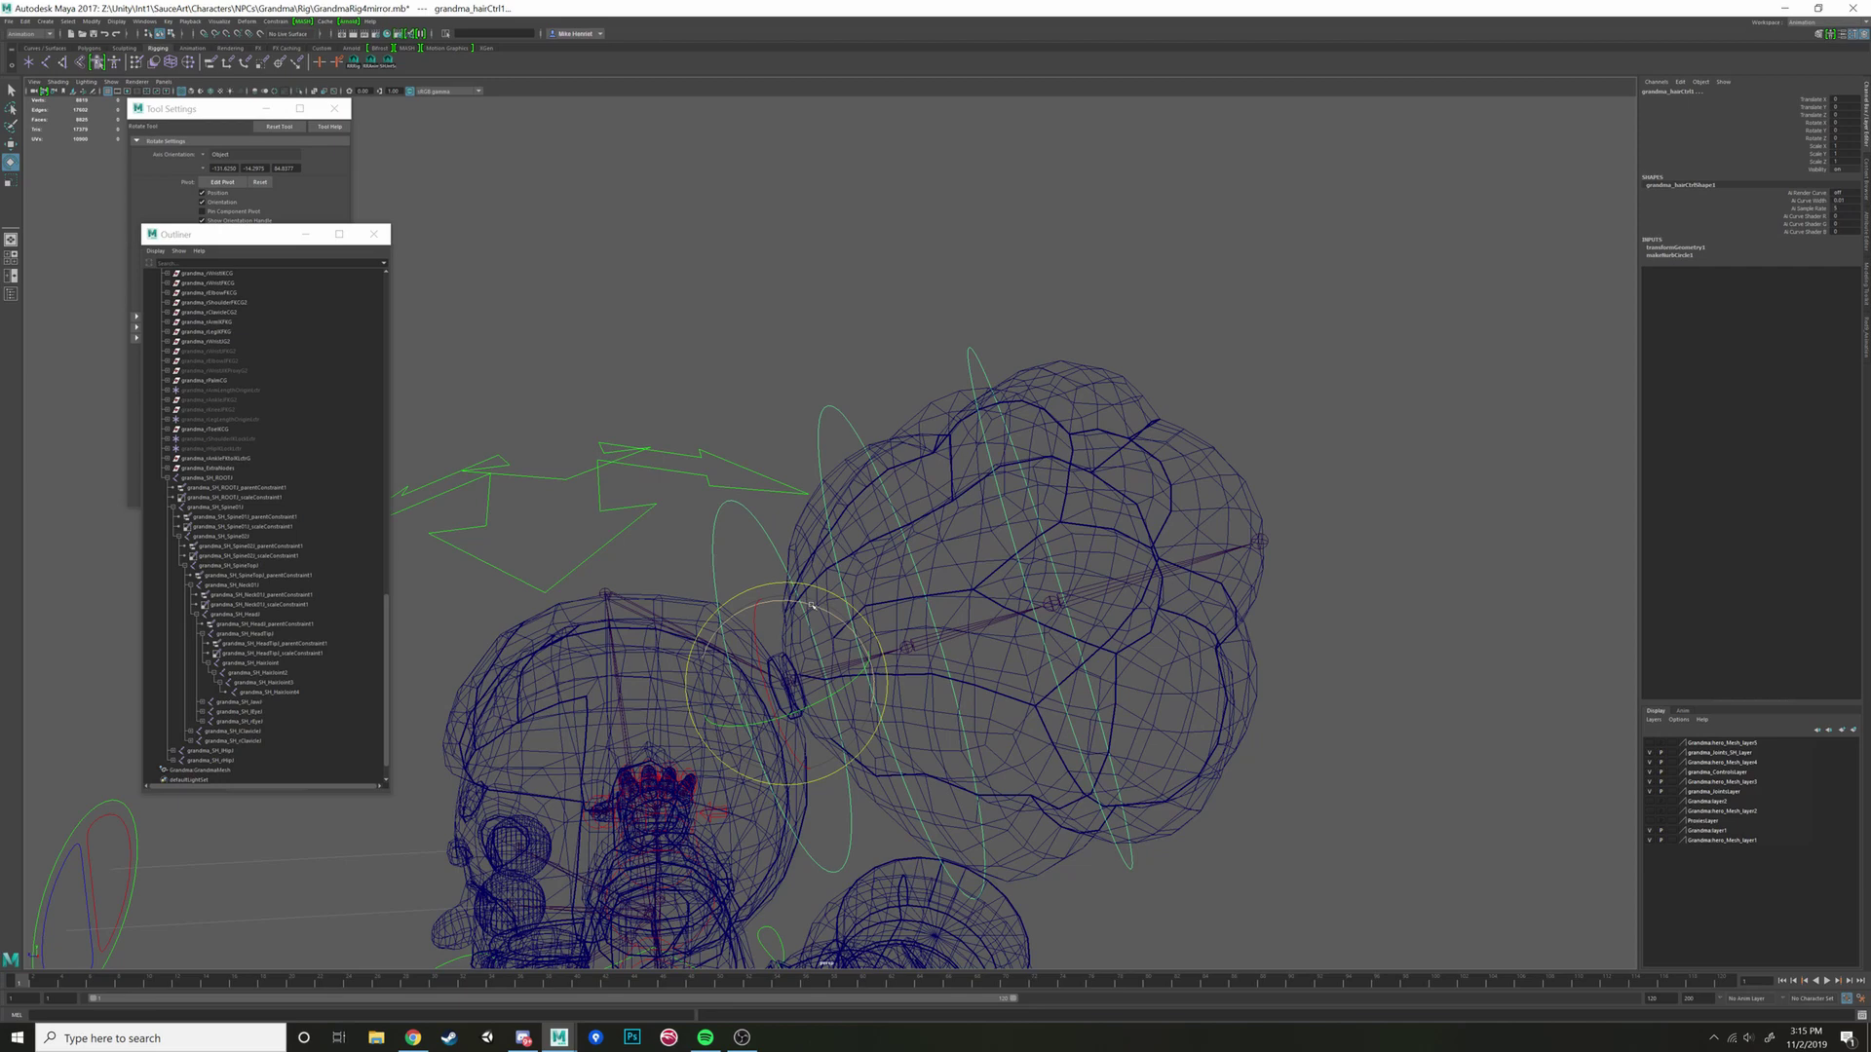
left_click_drag(786, 614, 796, 602)
key("ctrl+z")
Step: Unparent grandma_SH_HairJoint from the head joint so the hair chain sits at the root of the scene hierarchy
left_click(244, 663)
key("f")
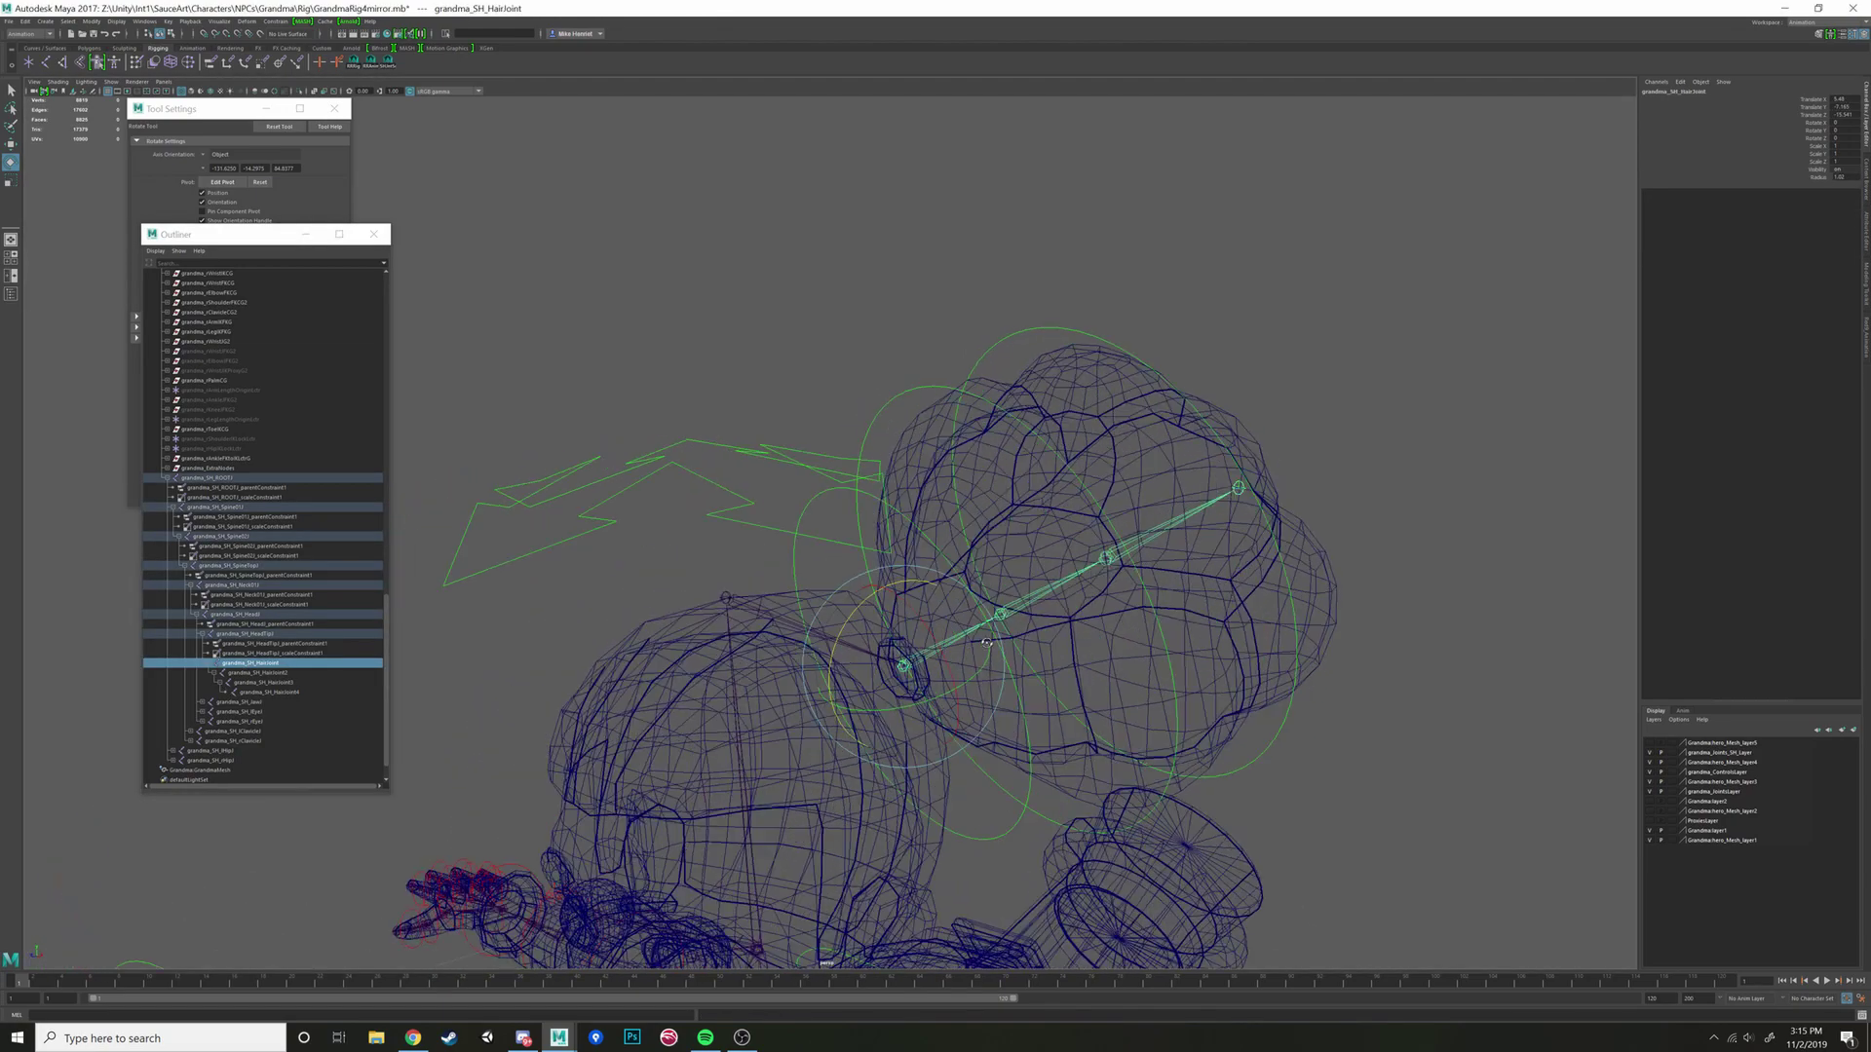
left_click_drag(986, 643, 1014, 668, "alt")
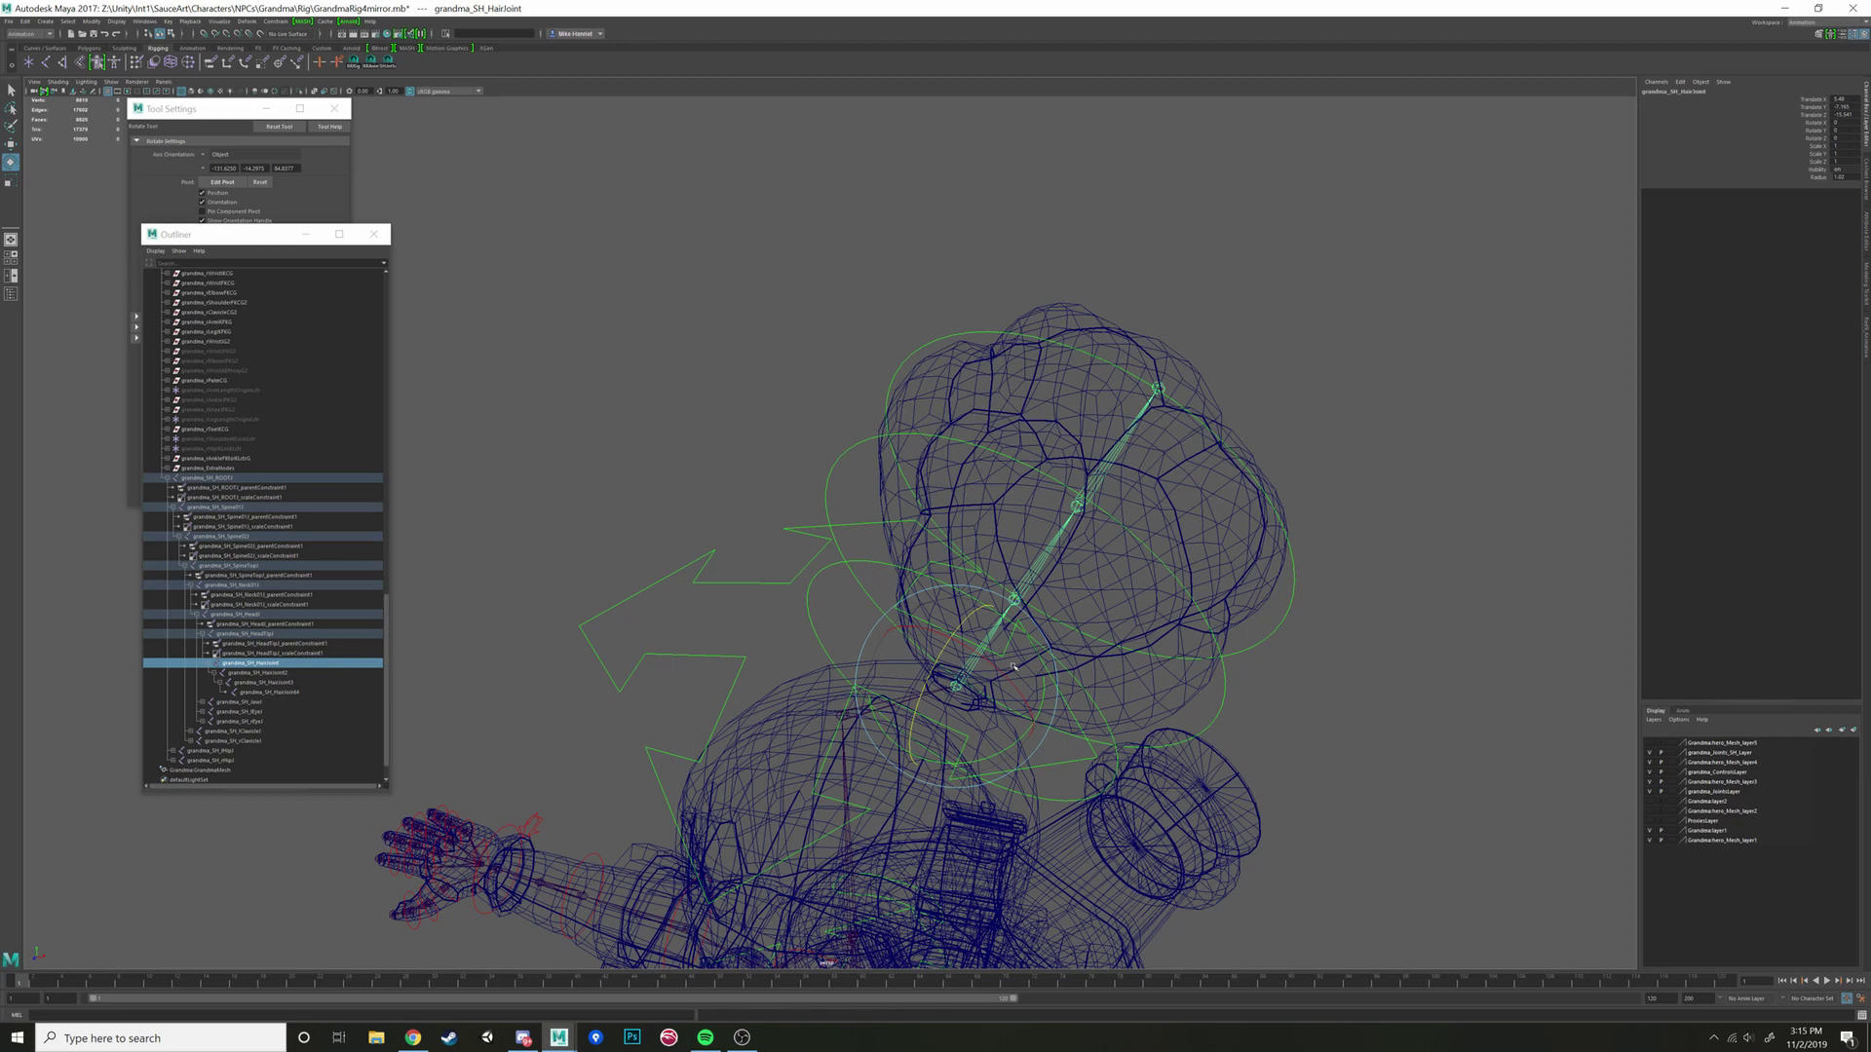
left_click_drag(1067, 614, 904, 454, "alt")
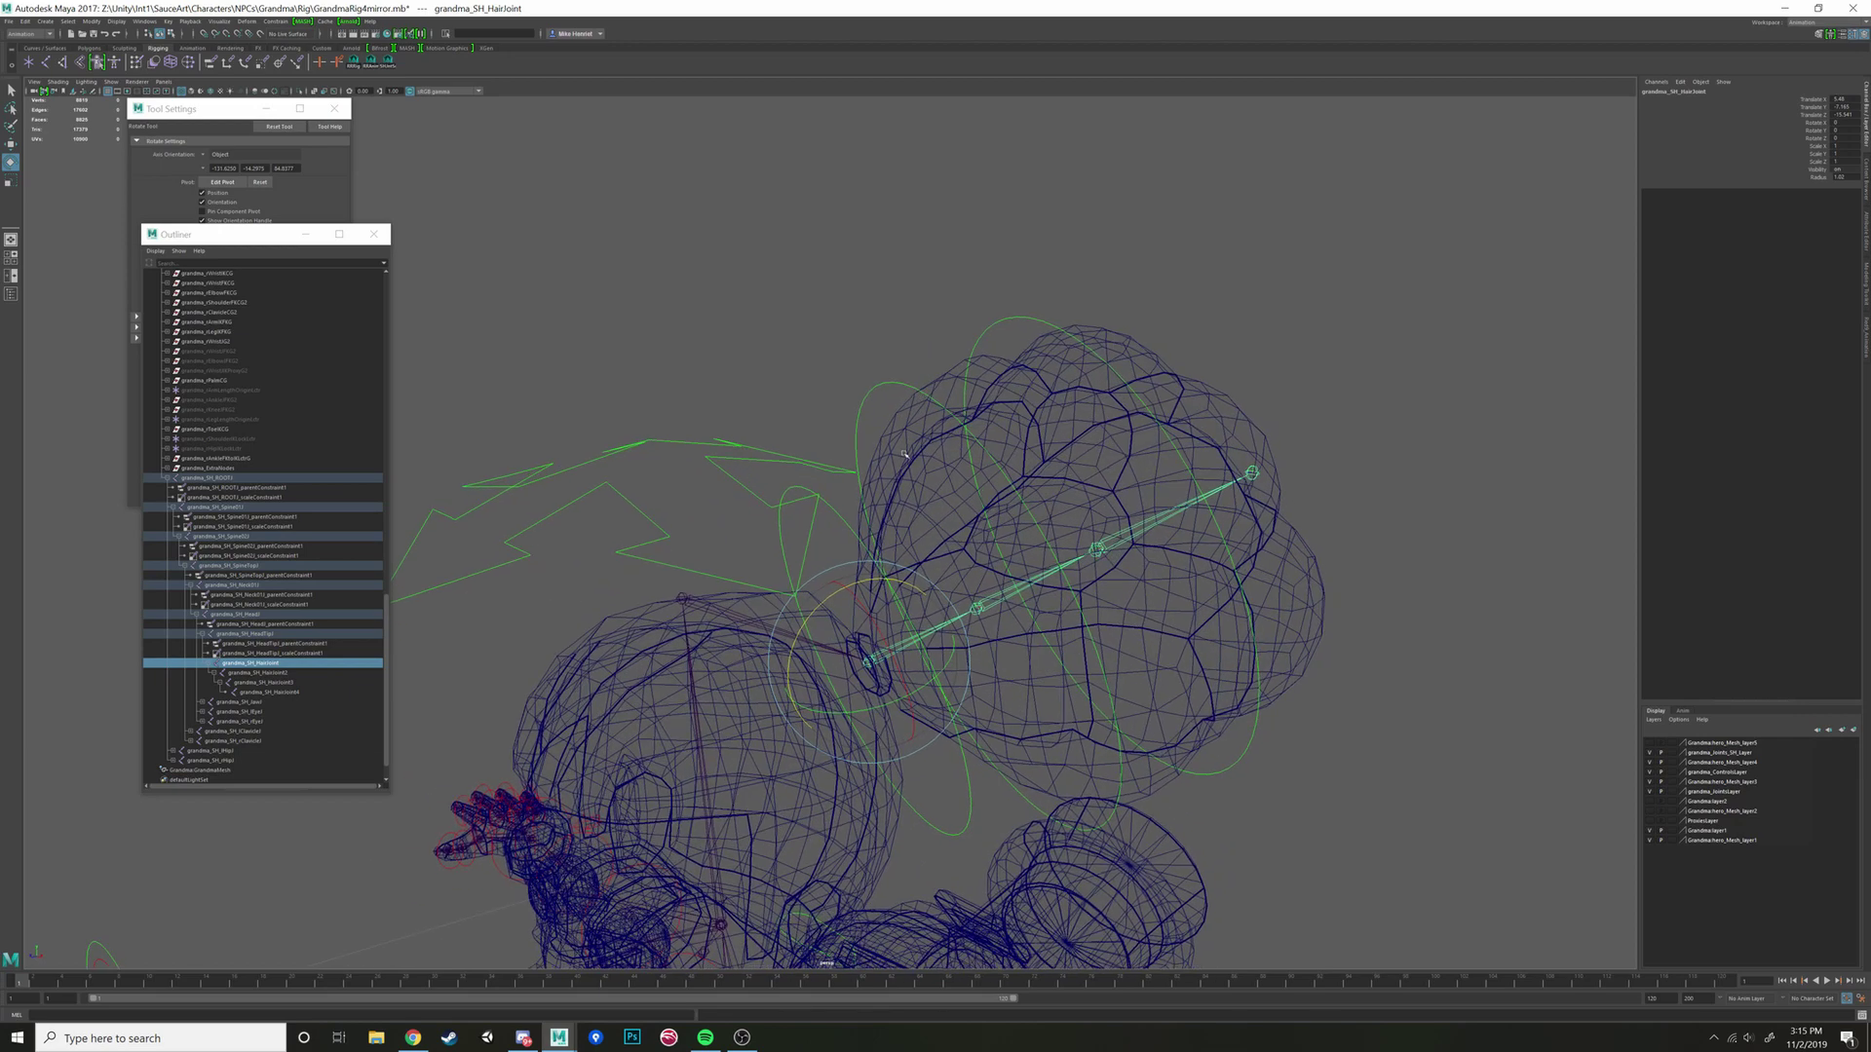
left_click(278, 663)
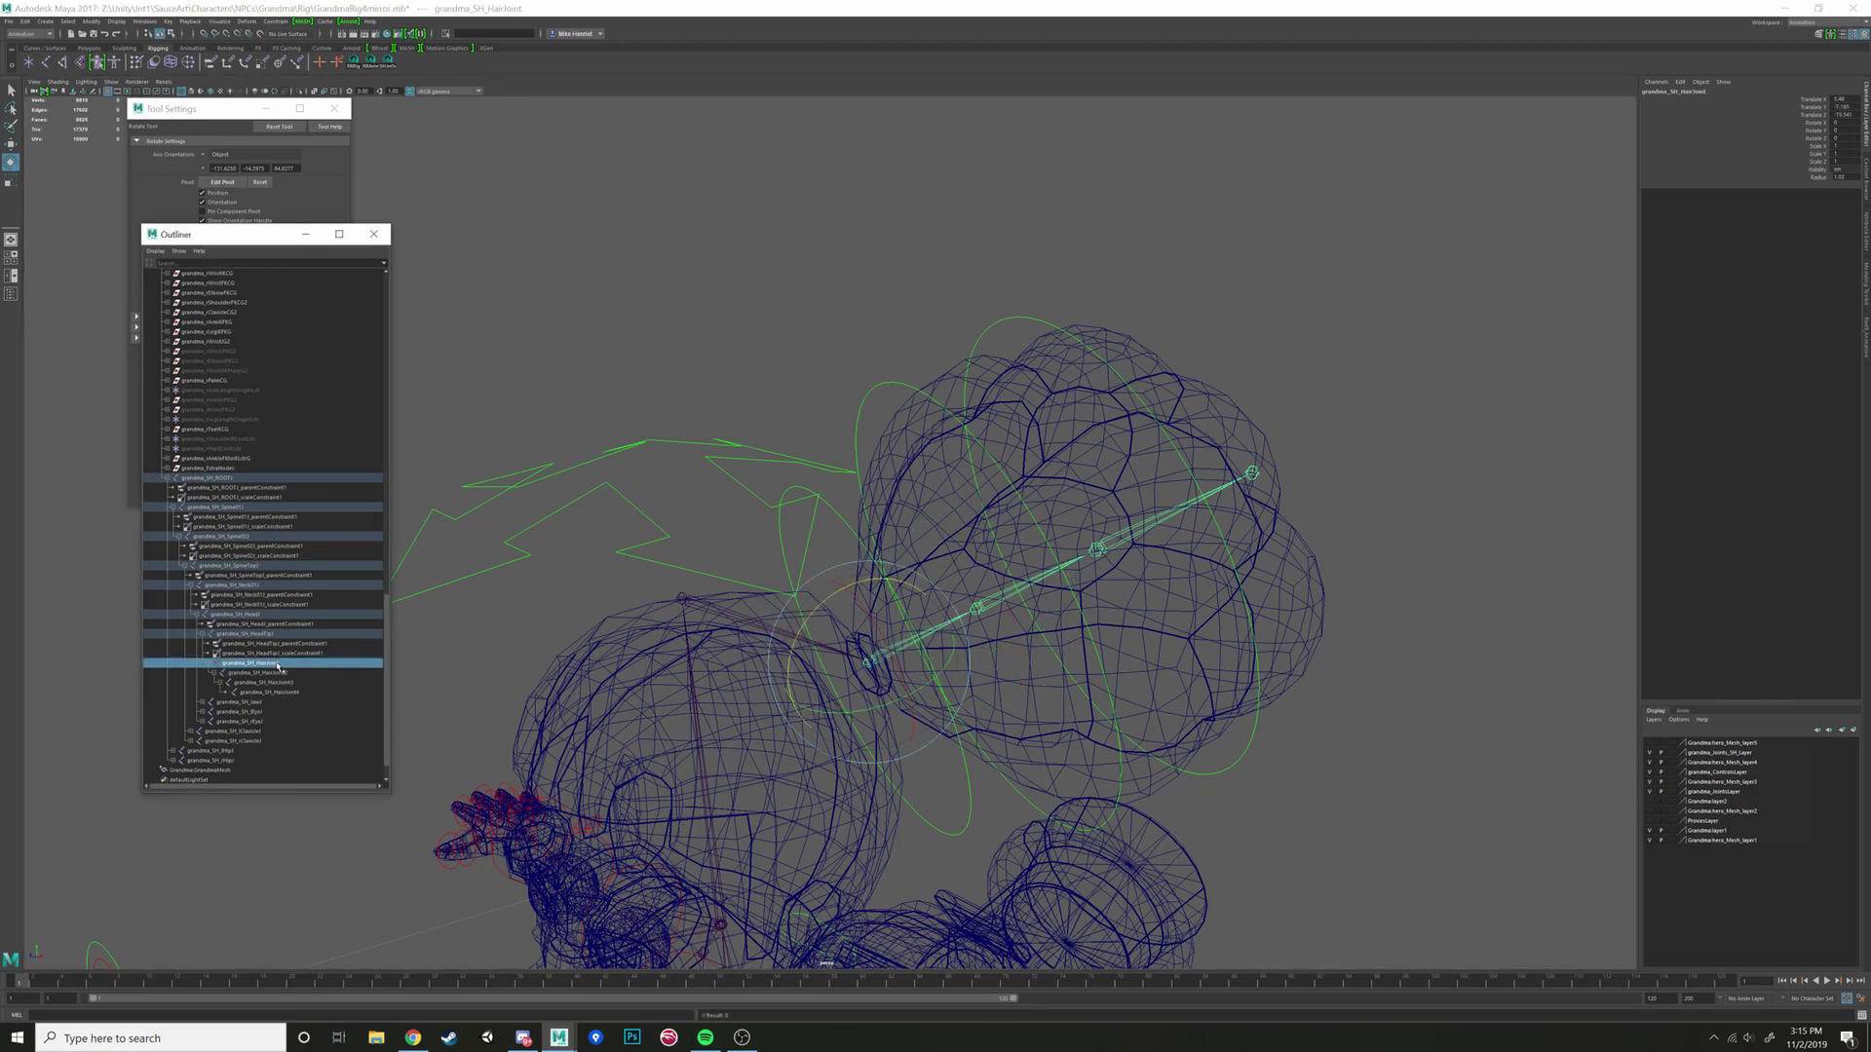
key("shift+p")
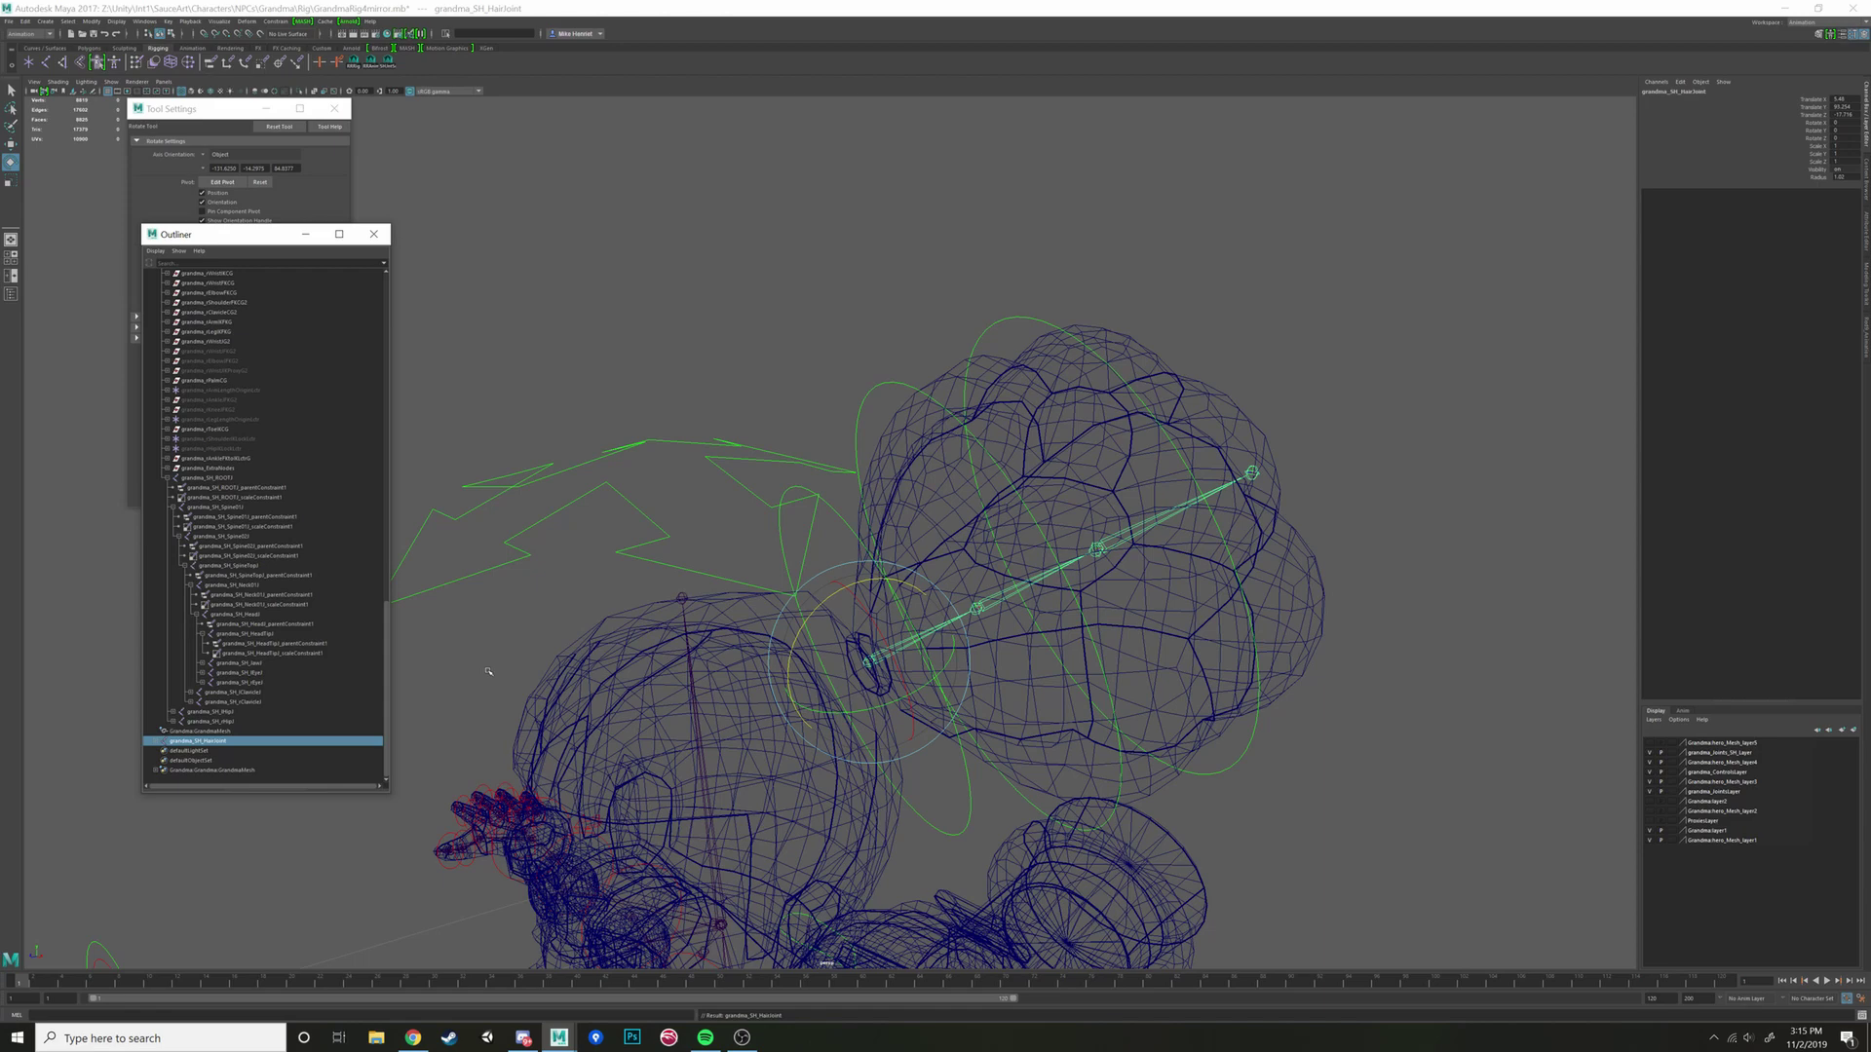
Step: Duplicate the unparented hair joint chain starting at grandma_SH_HairJoint
left_click_drag(620, 446, 699, 488, "alt")
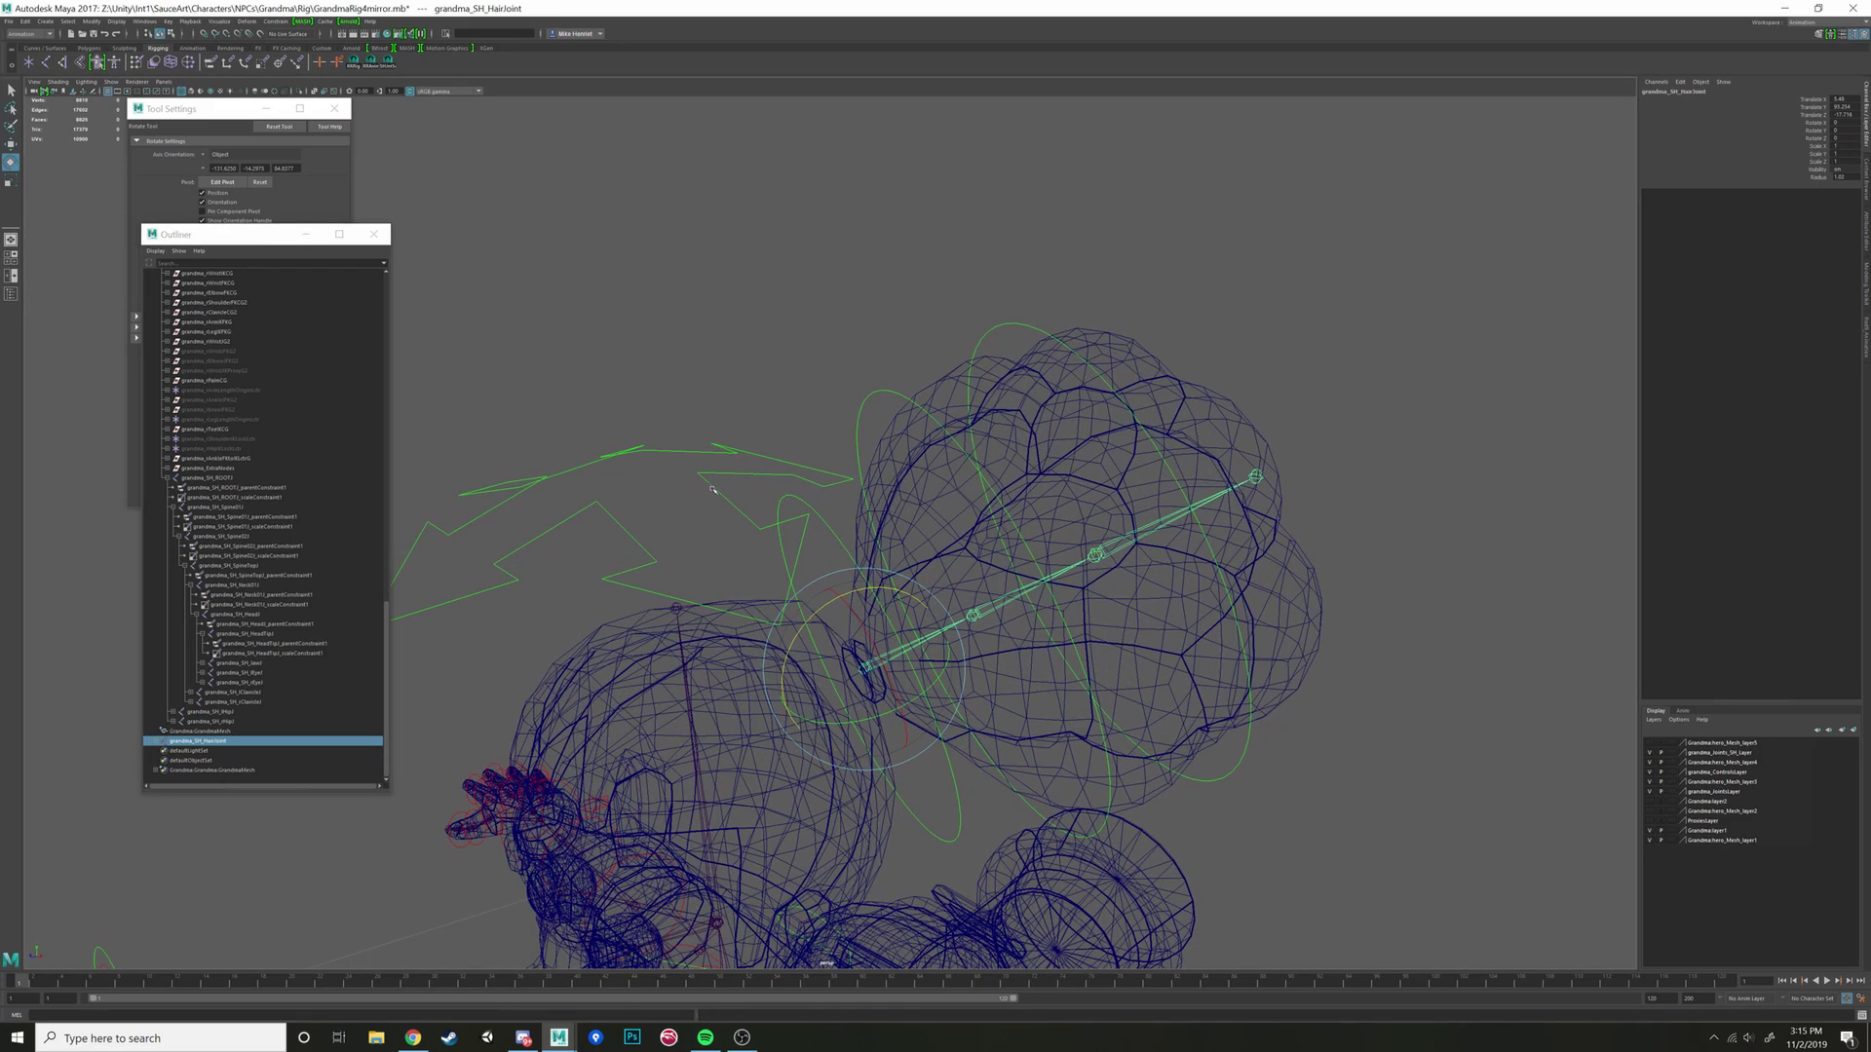
left_click_drag(712, 490, 732, 528, "alt")
left_click_drag(763, 674, 663, 475, "alt")
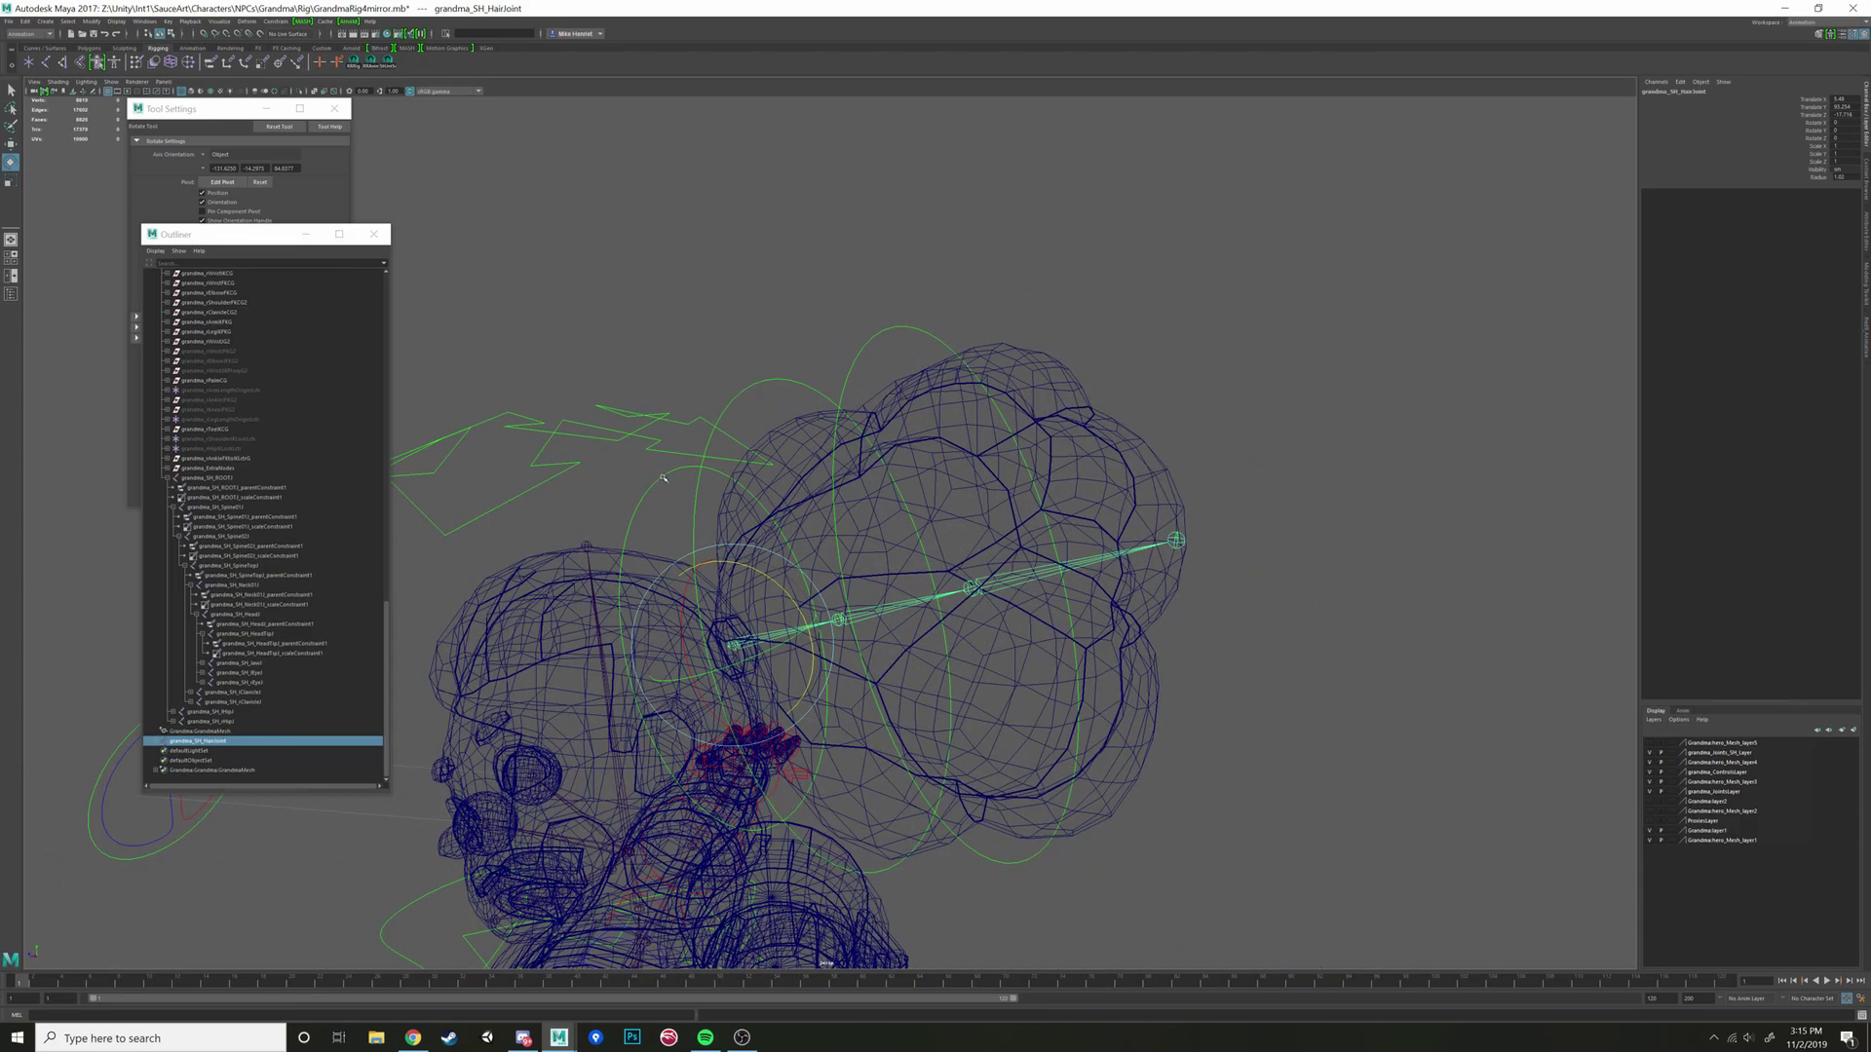
left_click_drag(808, 616, 692, 590, "alt")
key("w")
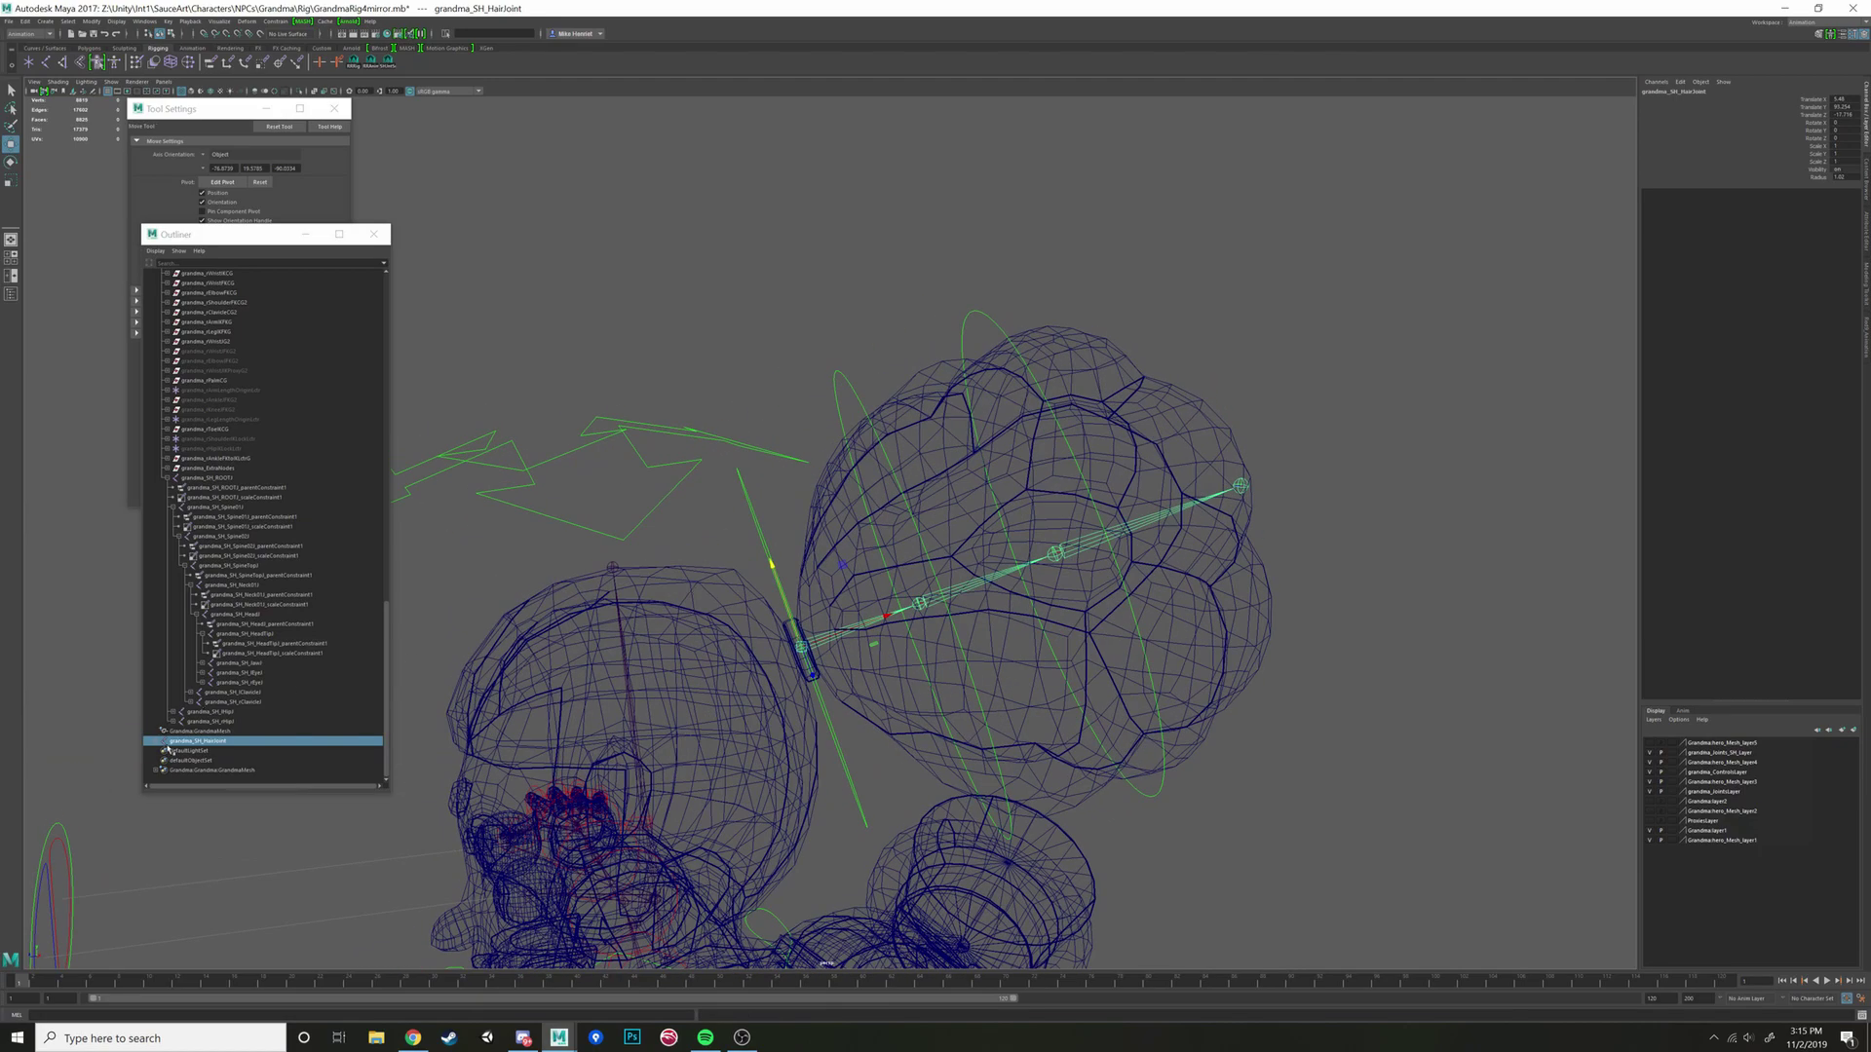
left_click(735, 442)
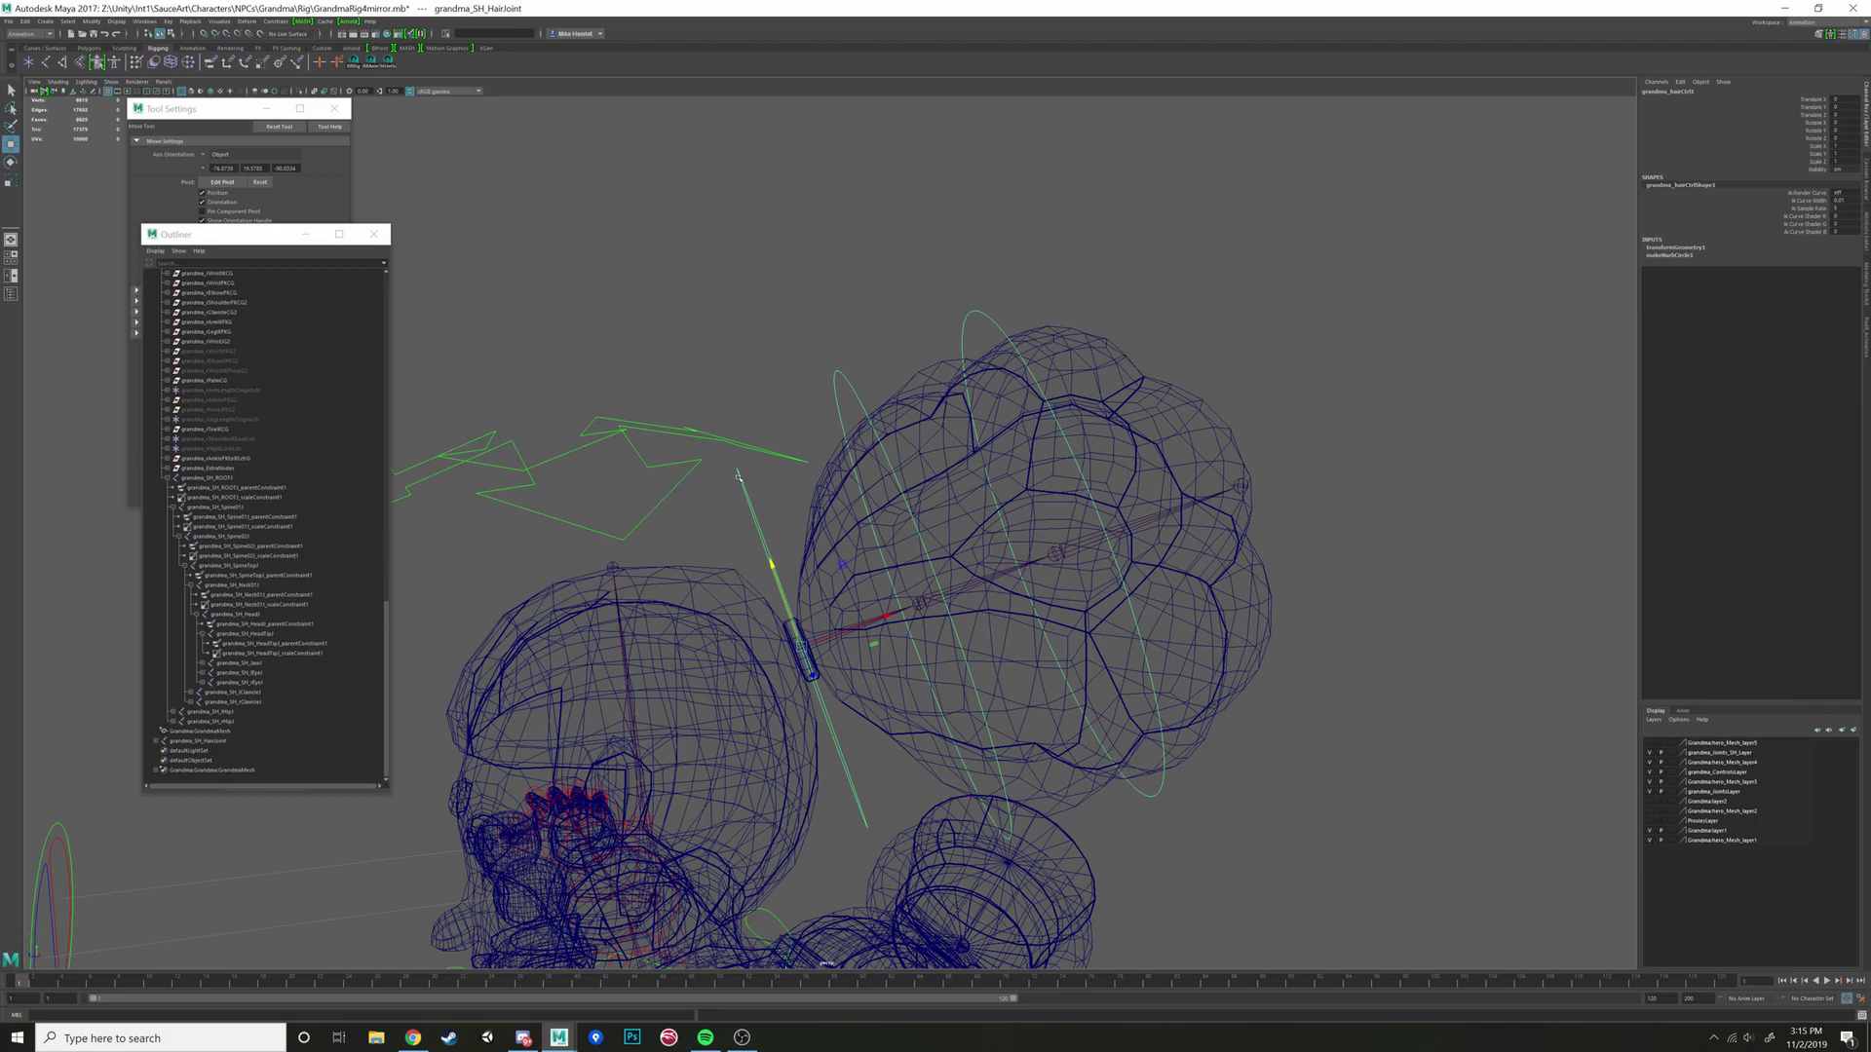
left_click(183, 742)
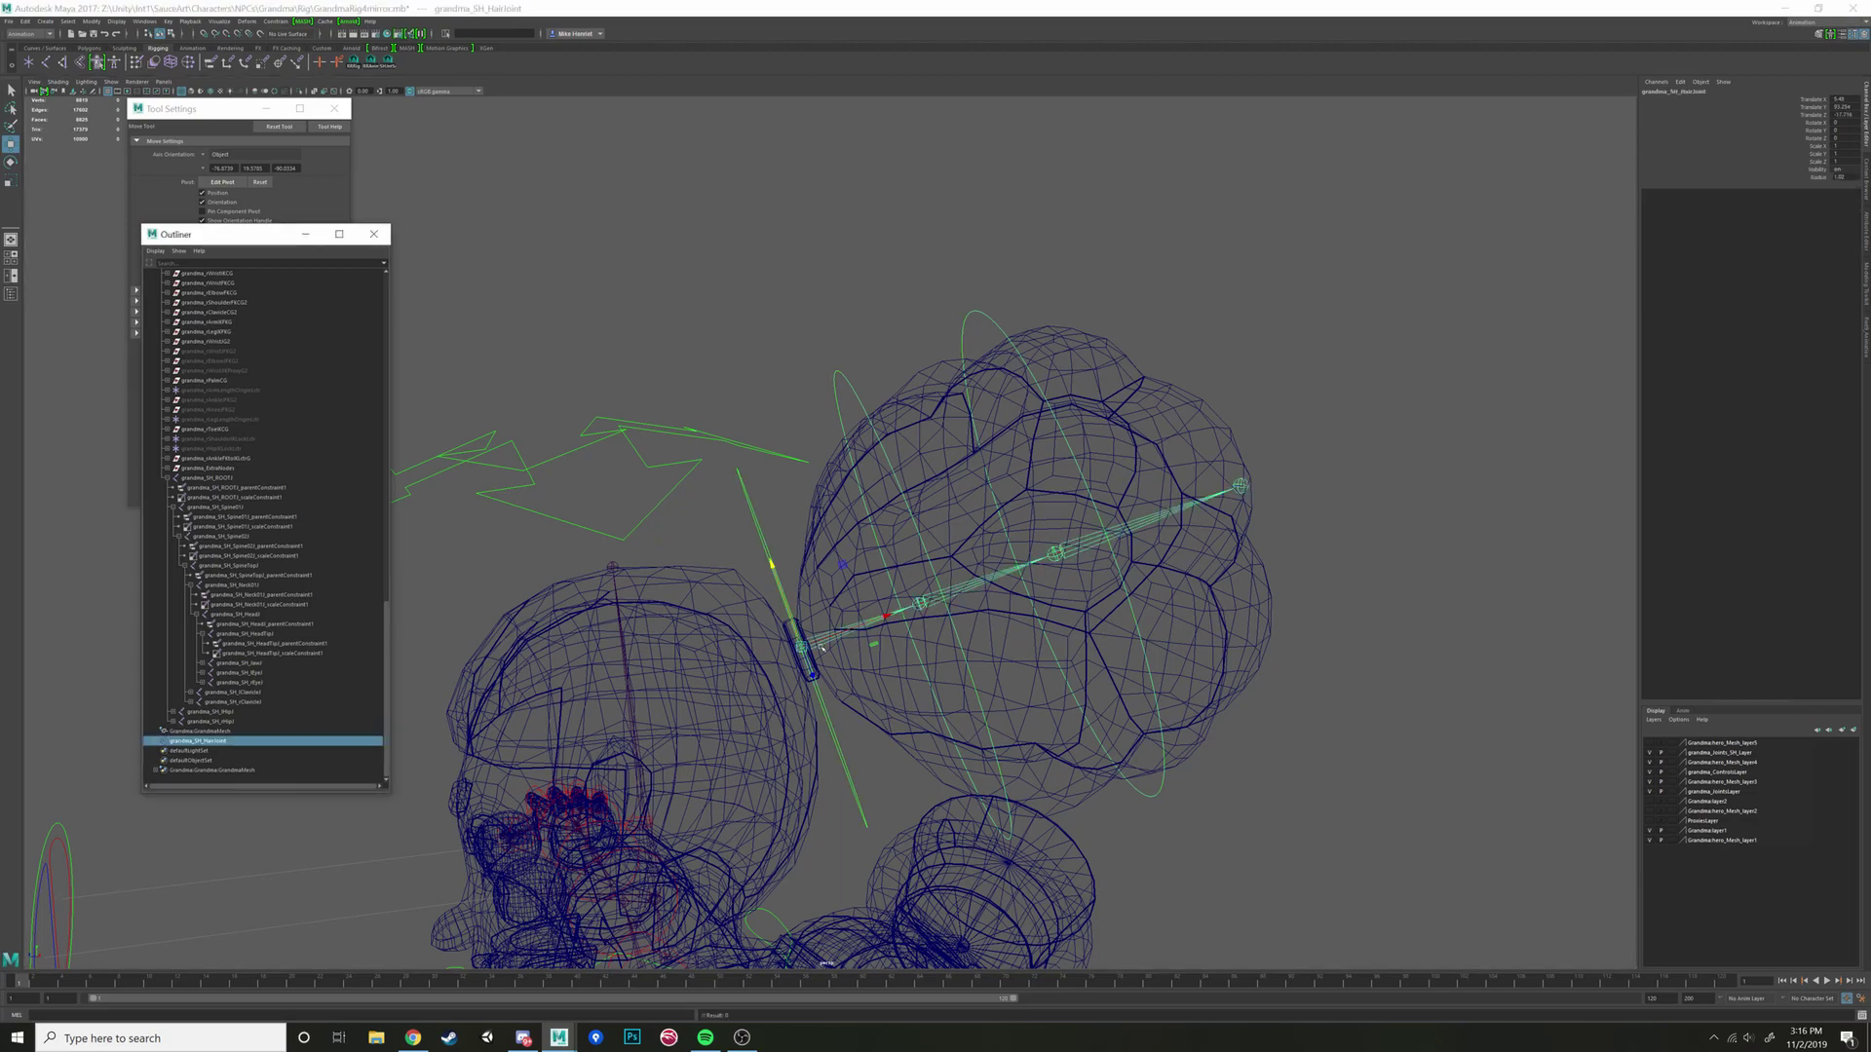
left_click_drag(821, 647, 772, 688, "alt")
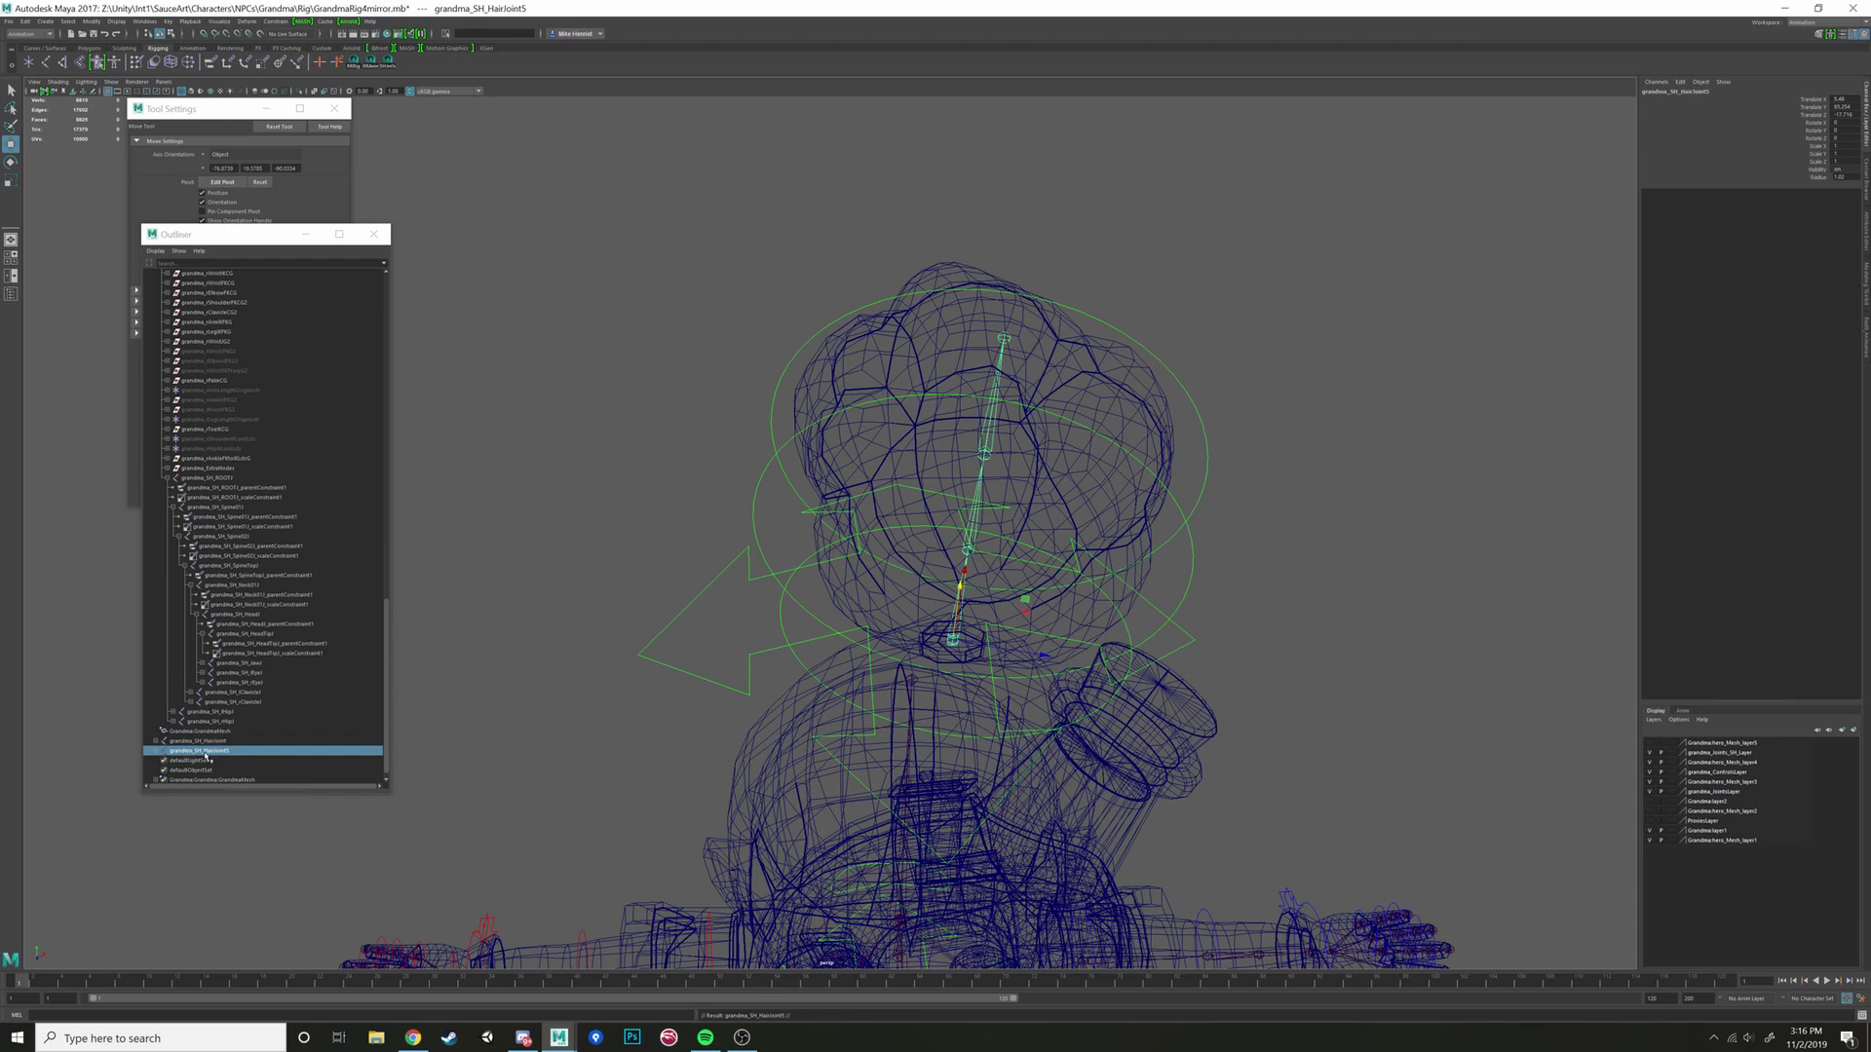
Step: Rename the root joint of the duplicated hair chain as grandma_SH_RHairJoint1
left_click(160, 752)
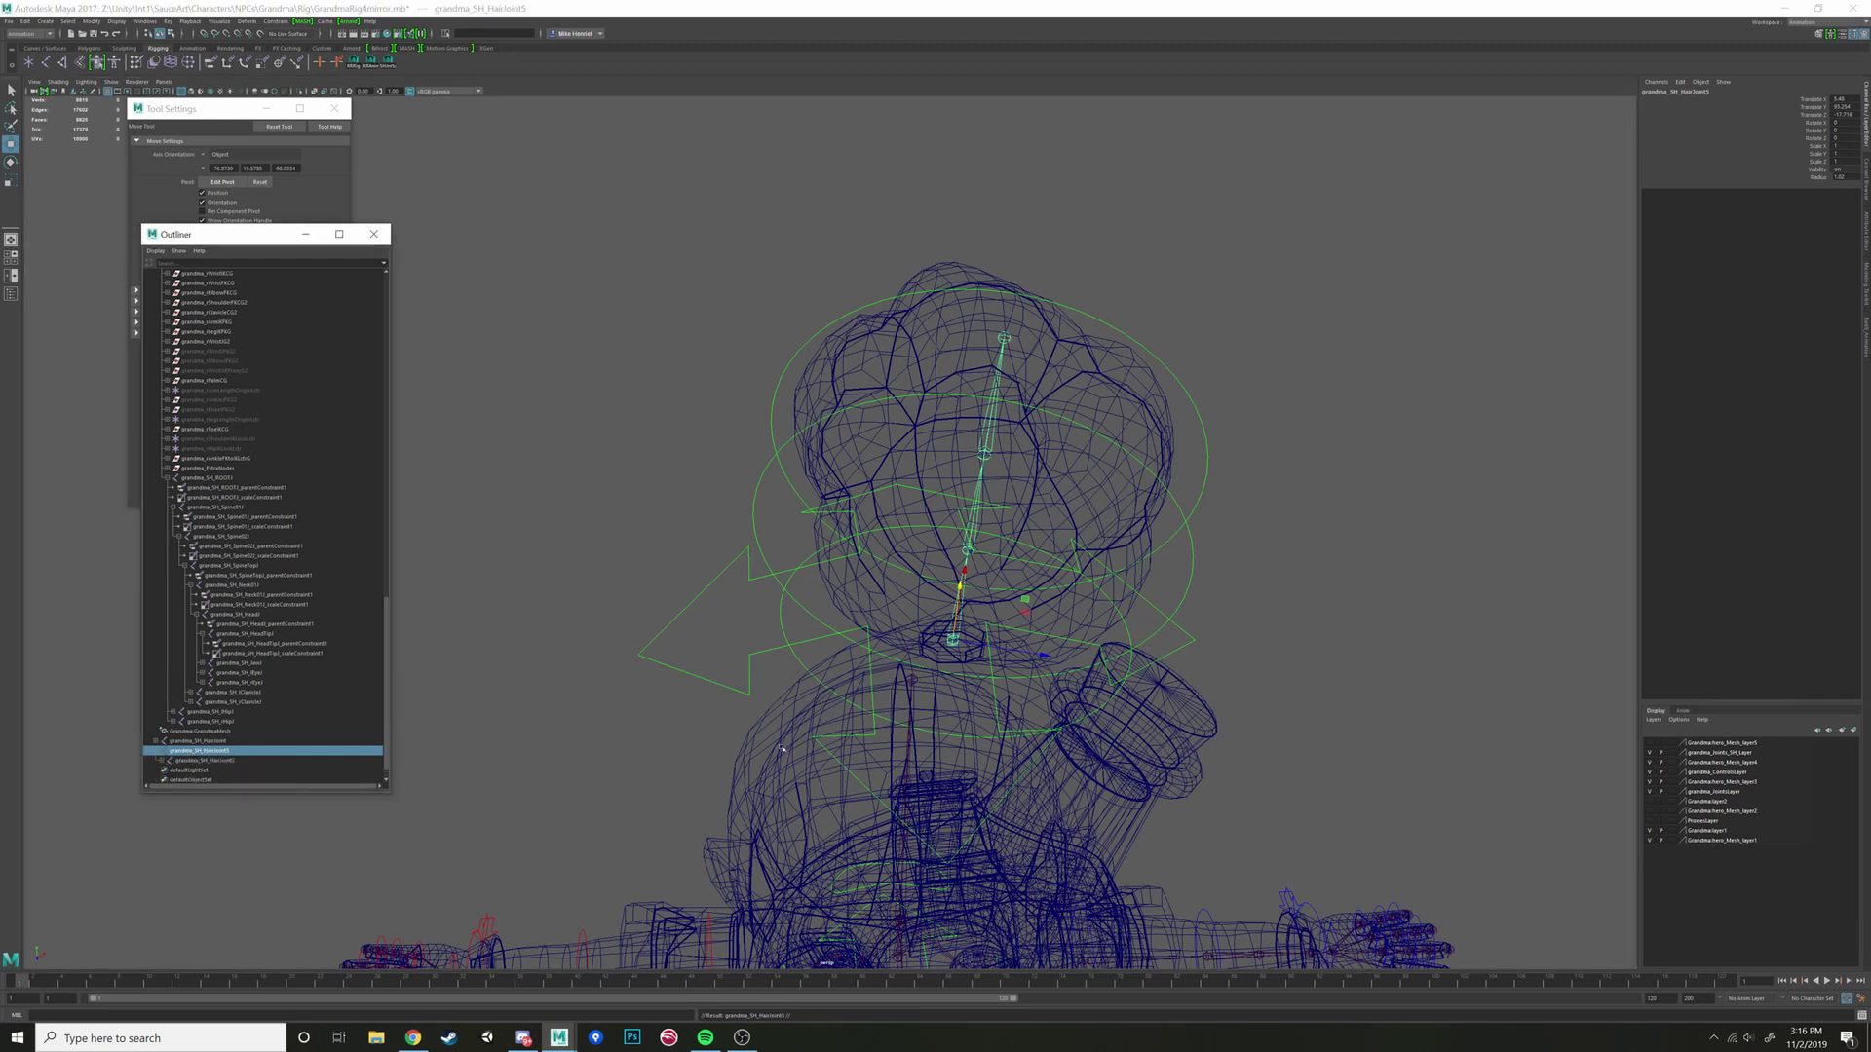
left_click(1652, 92)
left_click(1653, 92)
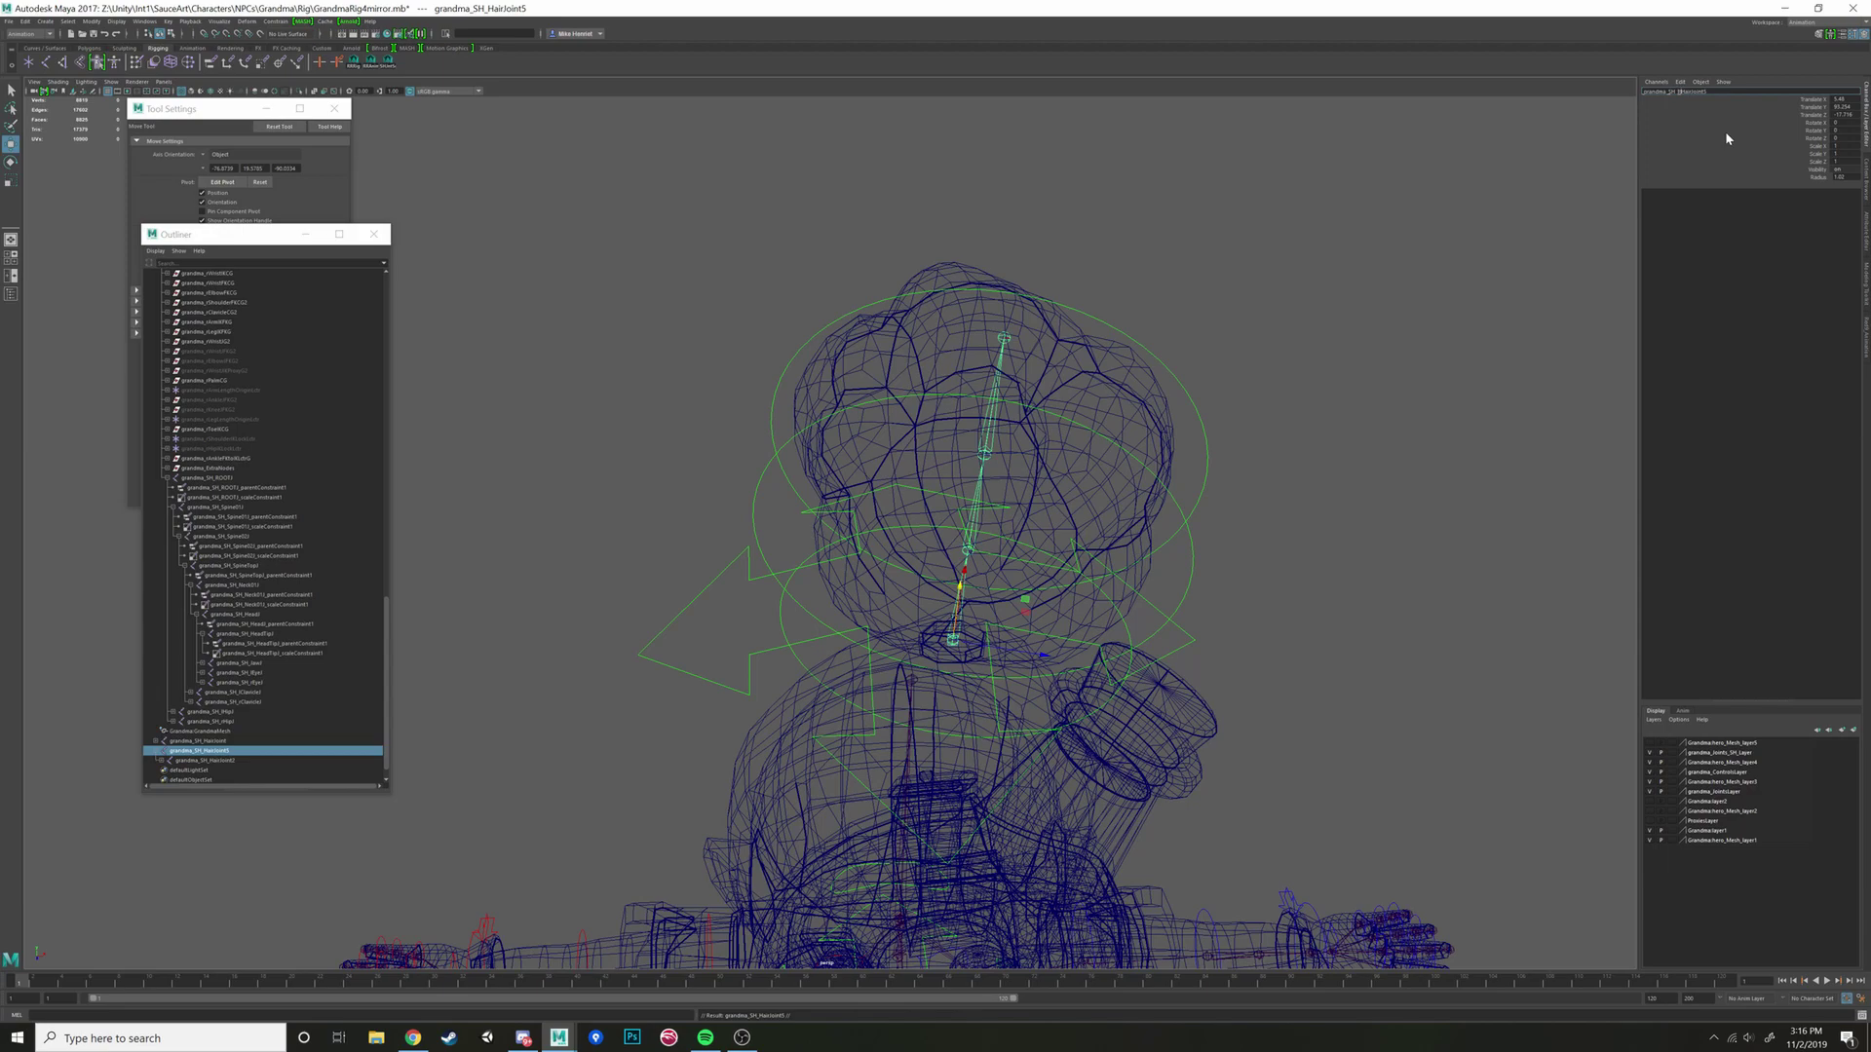
left_click_drag(502, 788, 1225, 370, "alt")
left_click(1671, 92)
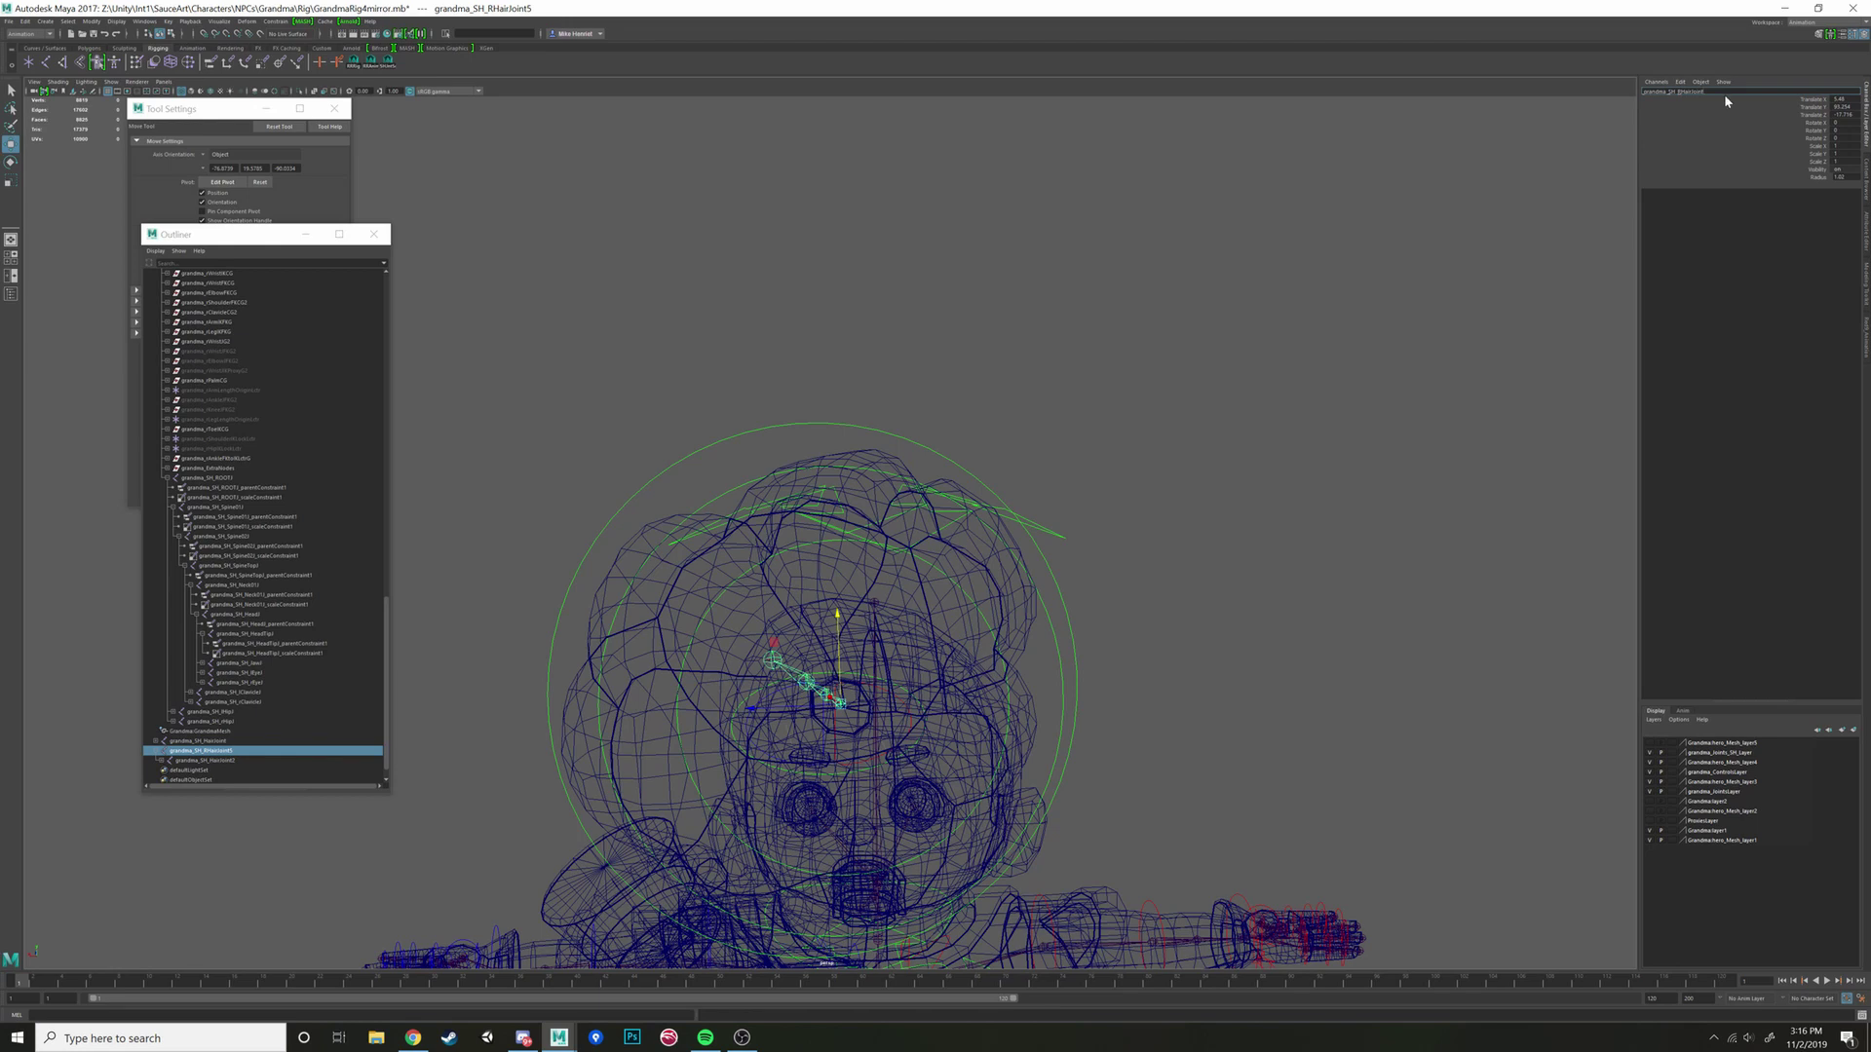
key("Return")
Step: Rename the second joint of the duplicated hair chain as grandma_SH_RHairJoint2
left_click_drag(1107, 339, 550, 635, "alt")
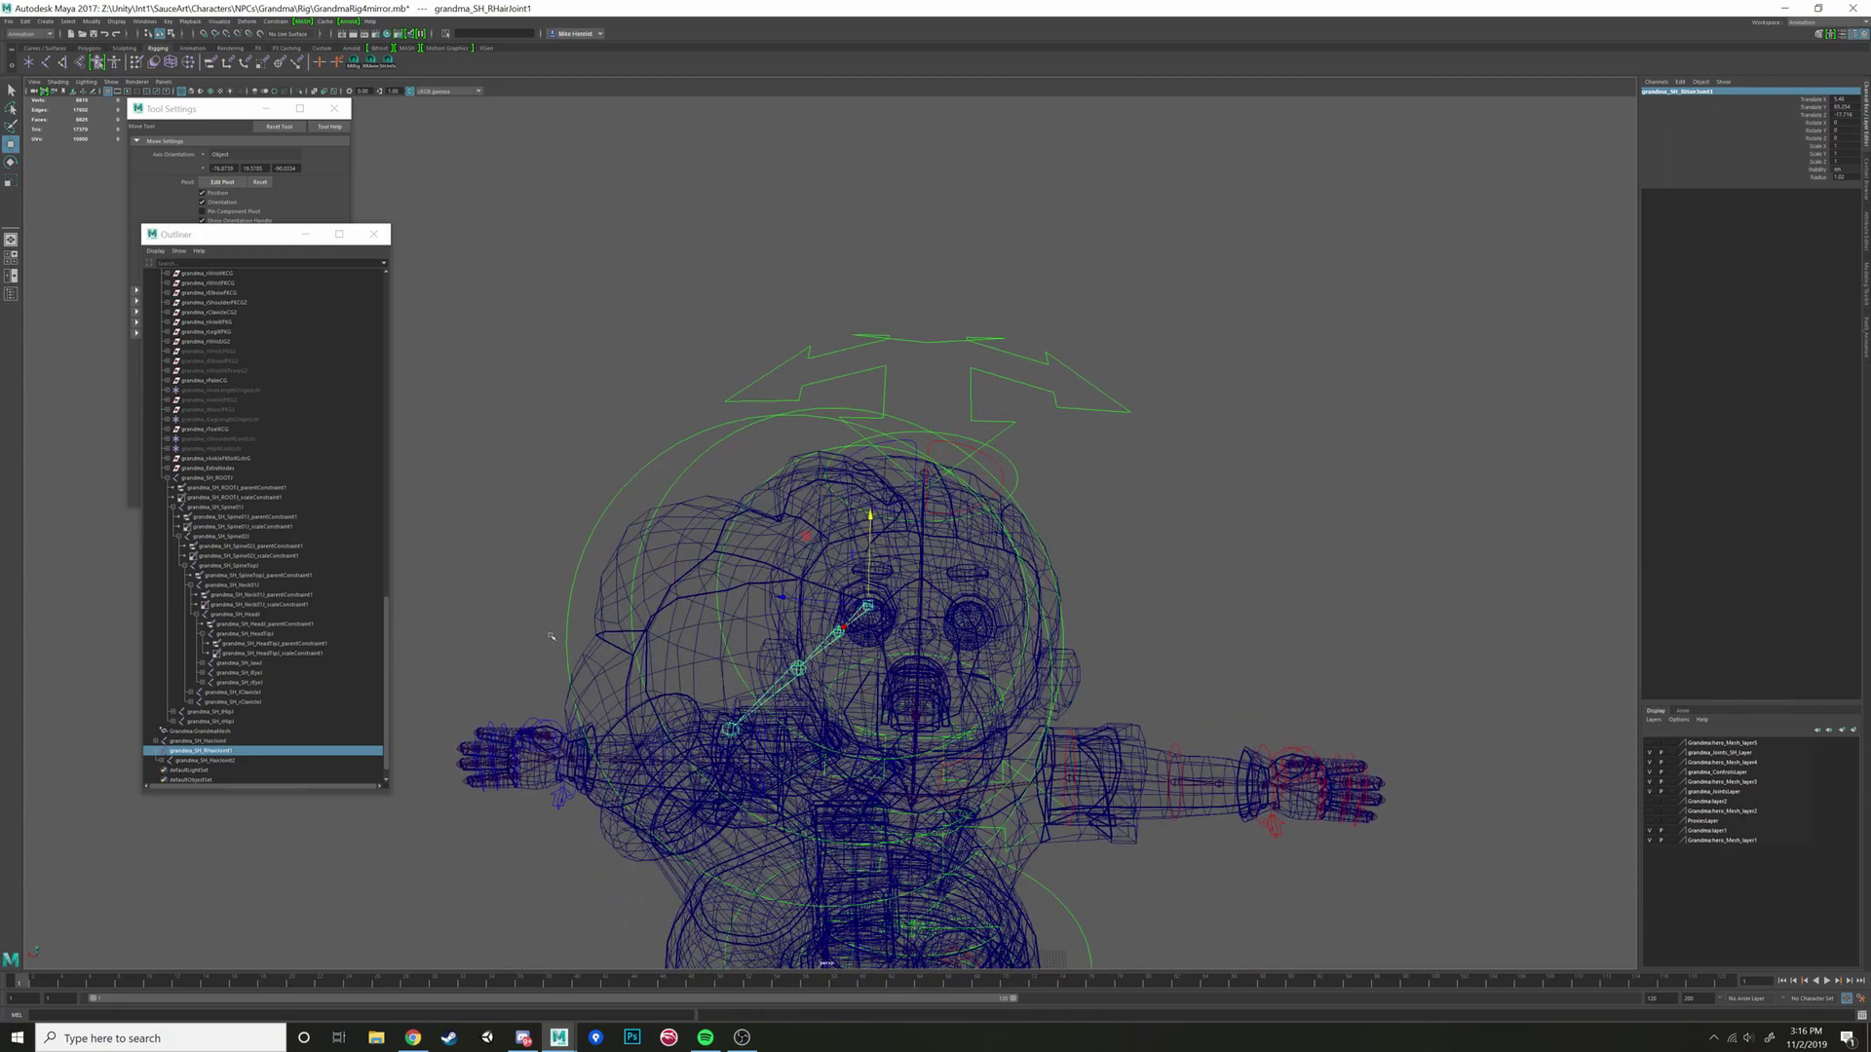
left_click(226, 761)
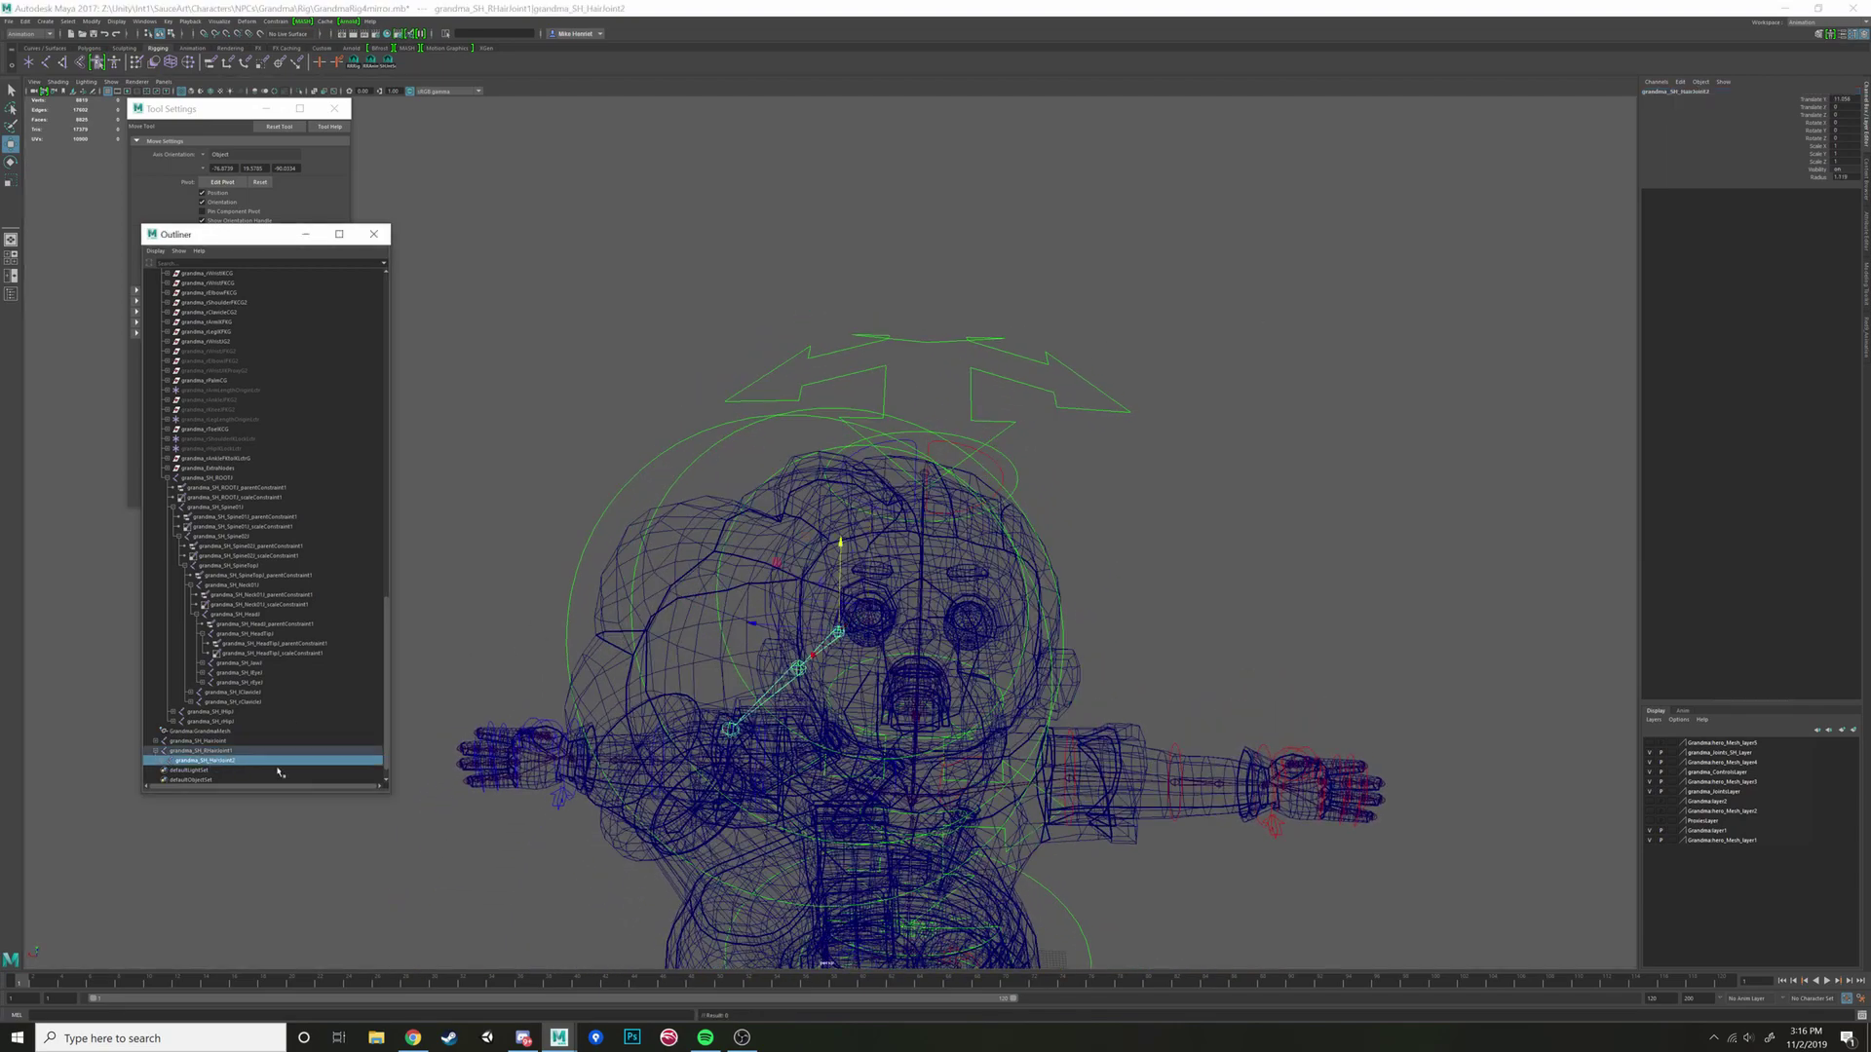
left_click(1683, 94)
left_click(1677, 92)
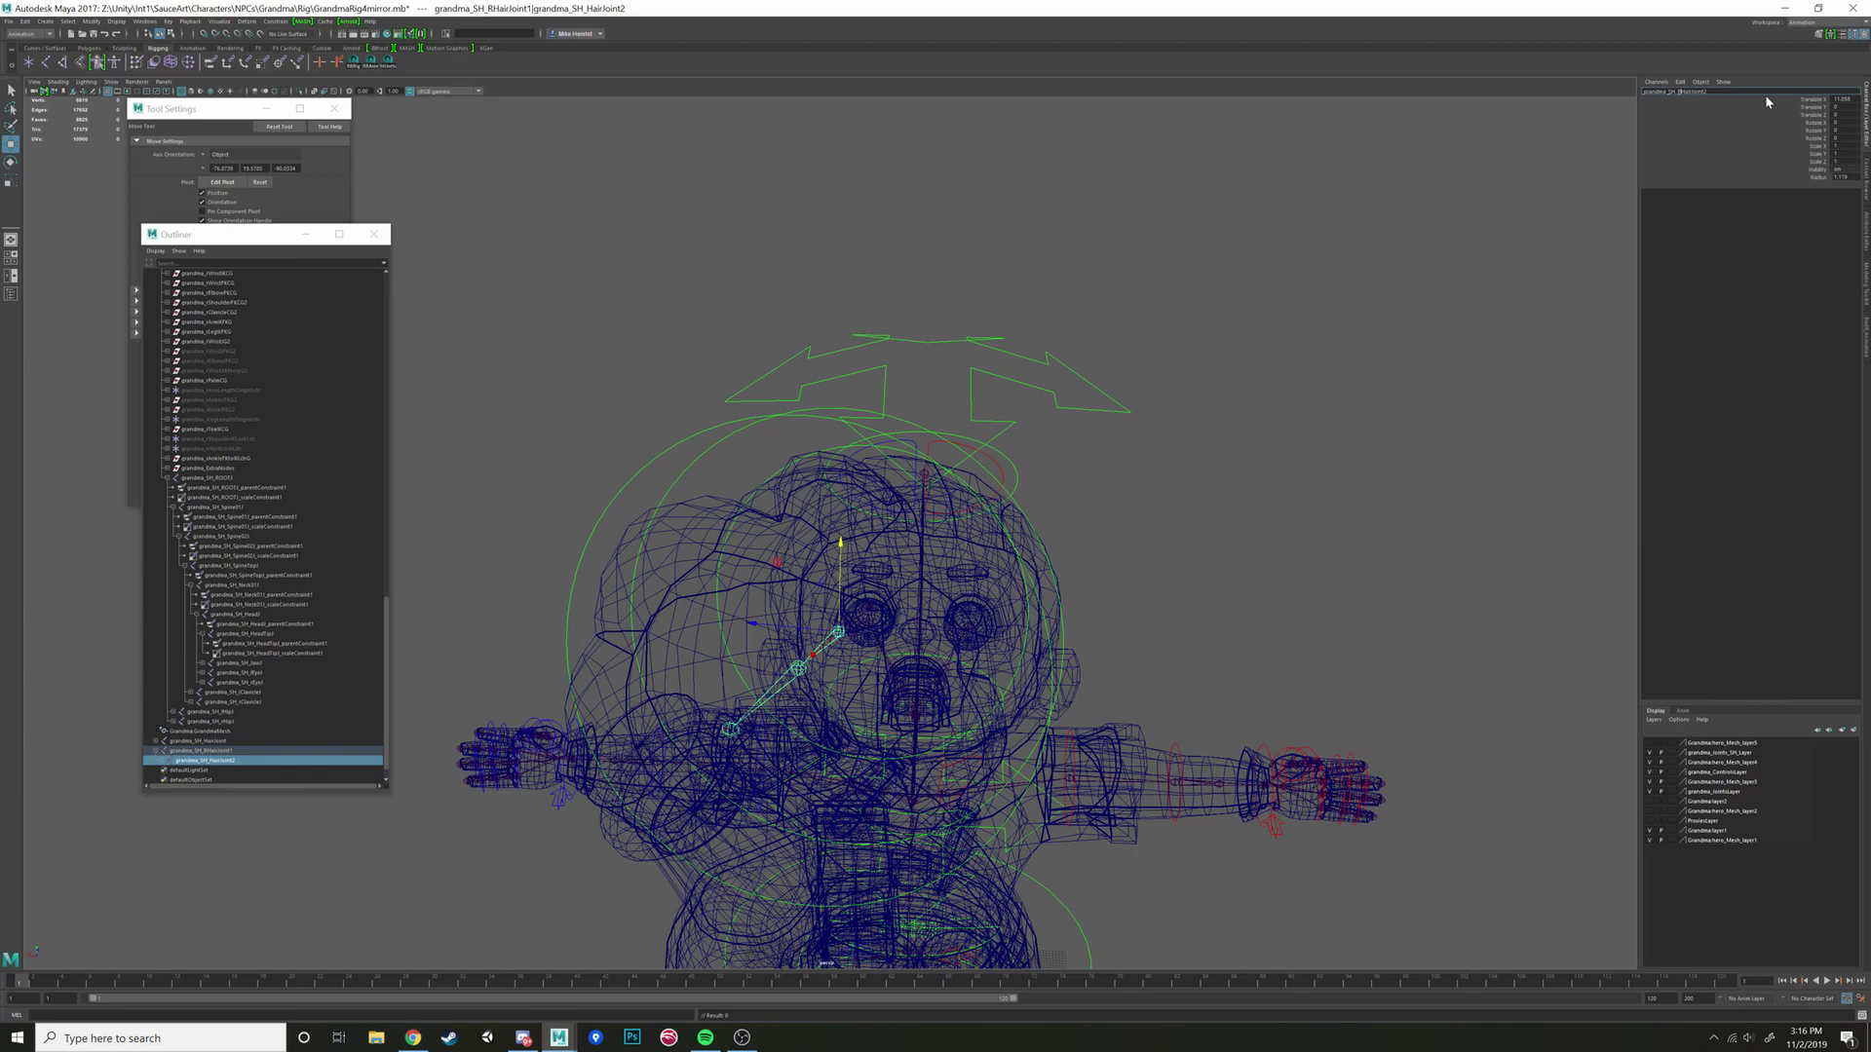
key("Return")
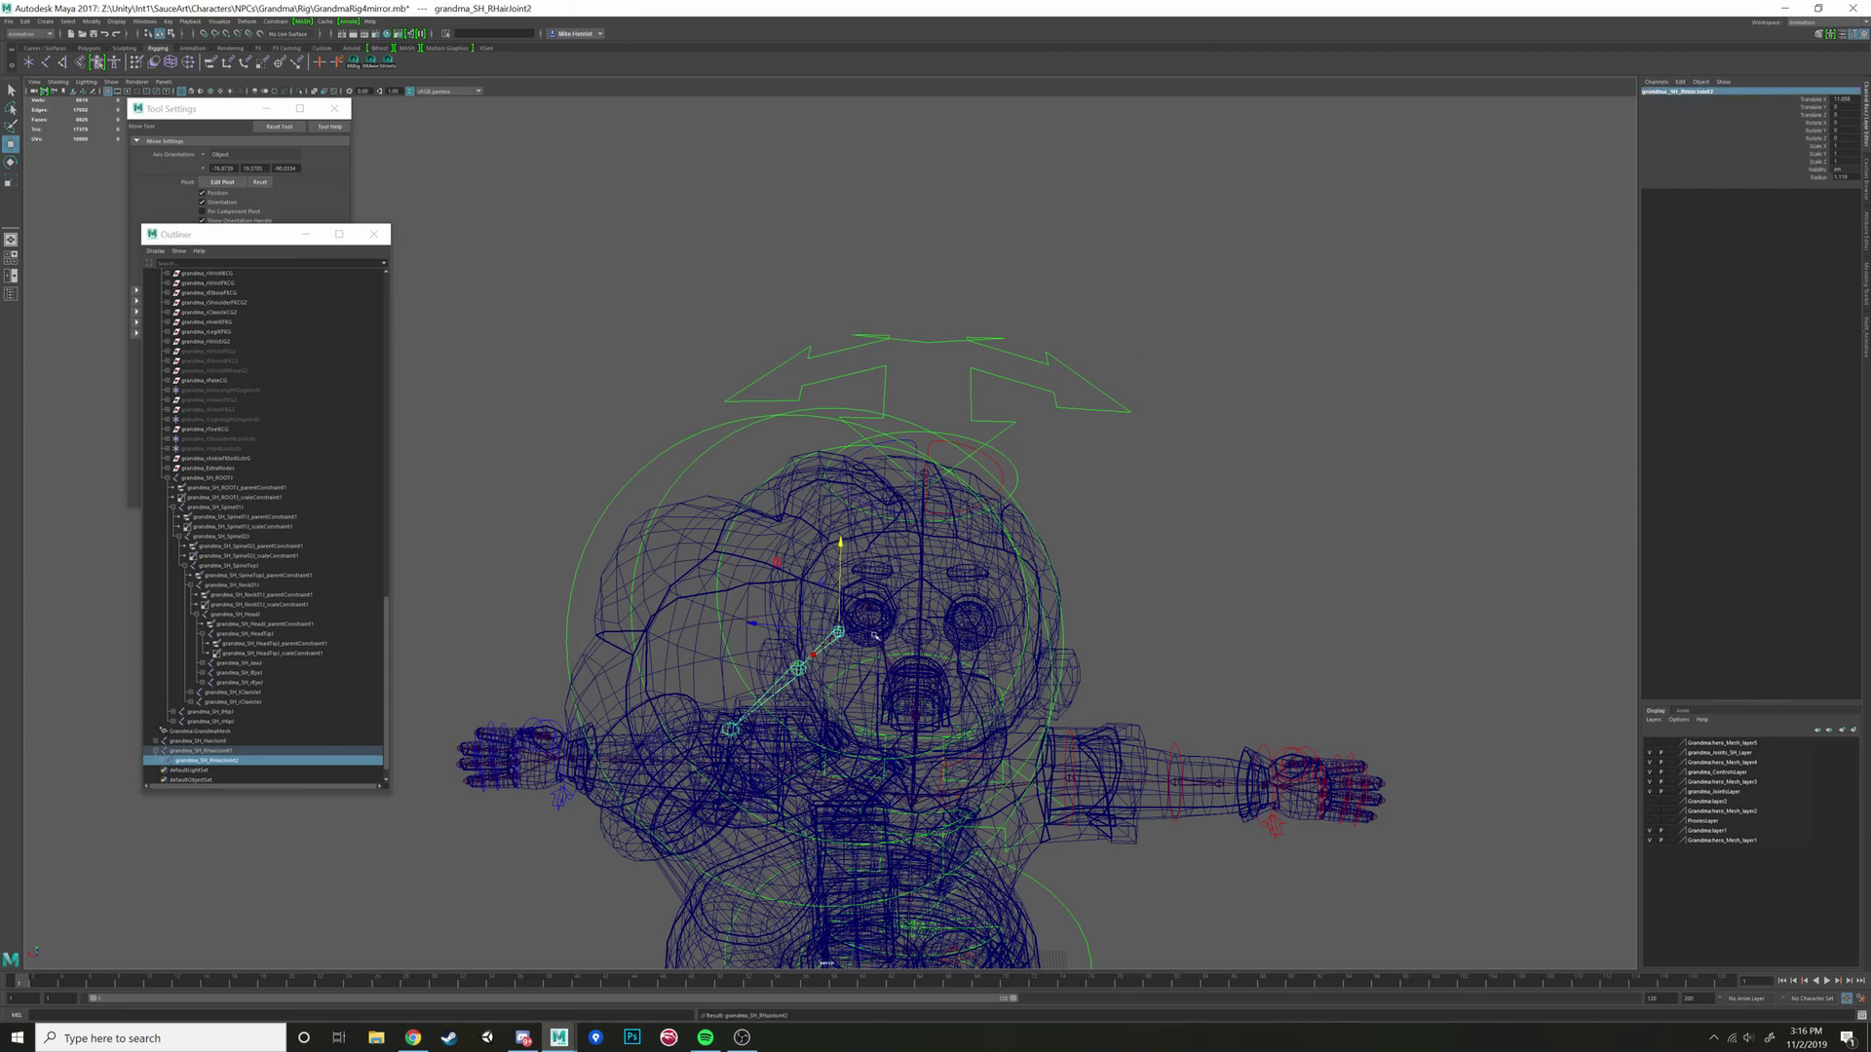
Step: Expand the duplicated hair chain and rename its third joint as grandma_SH_RHairJoint3
left_click(166, 761)
left_click(175, 742)
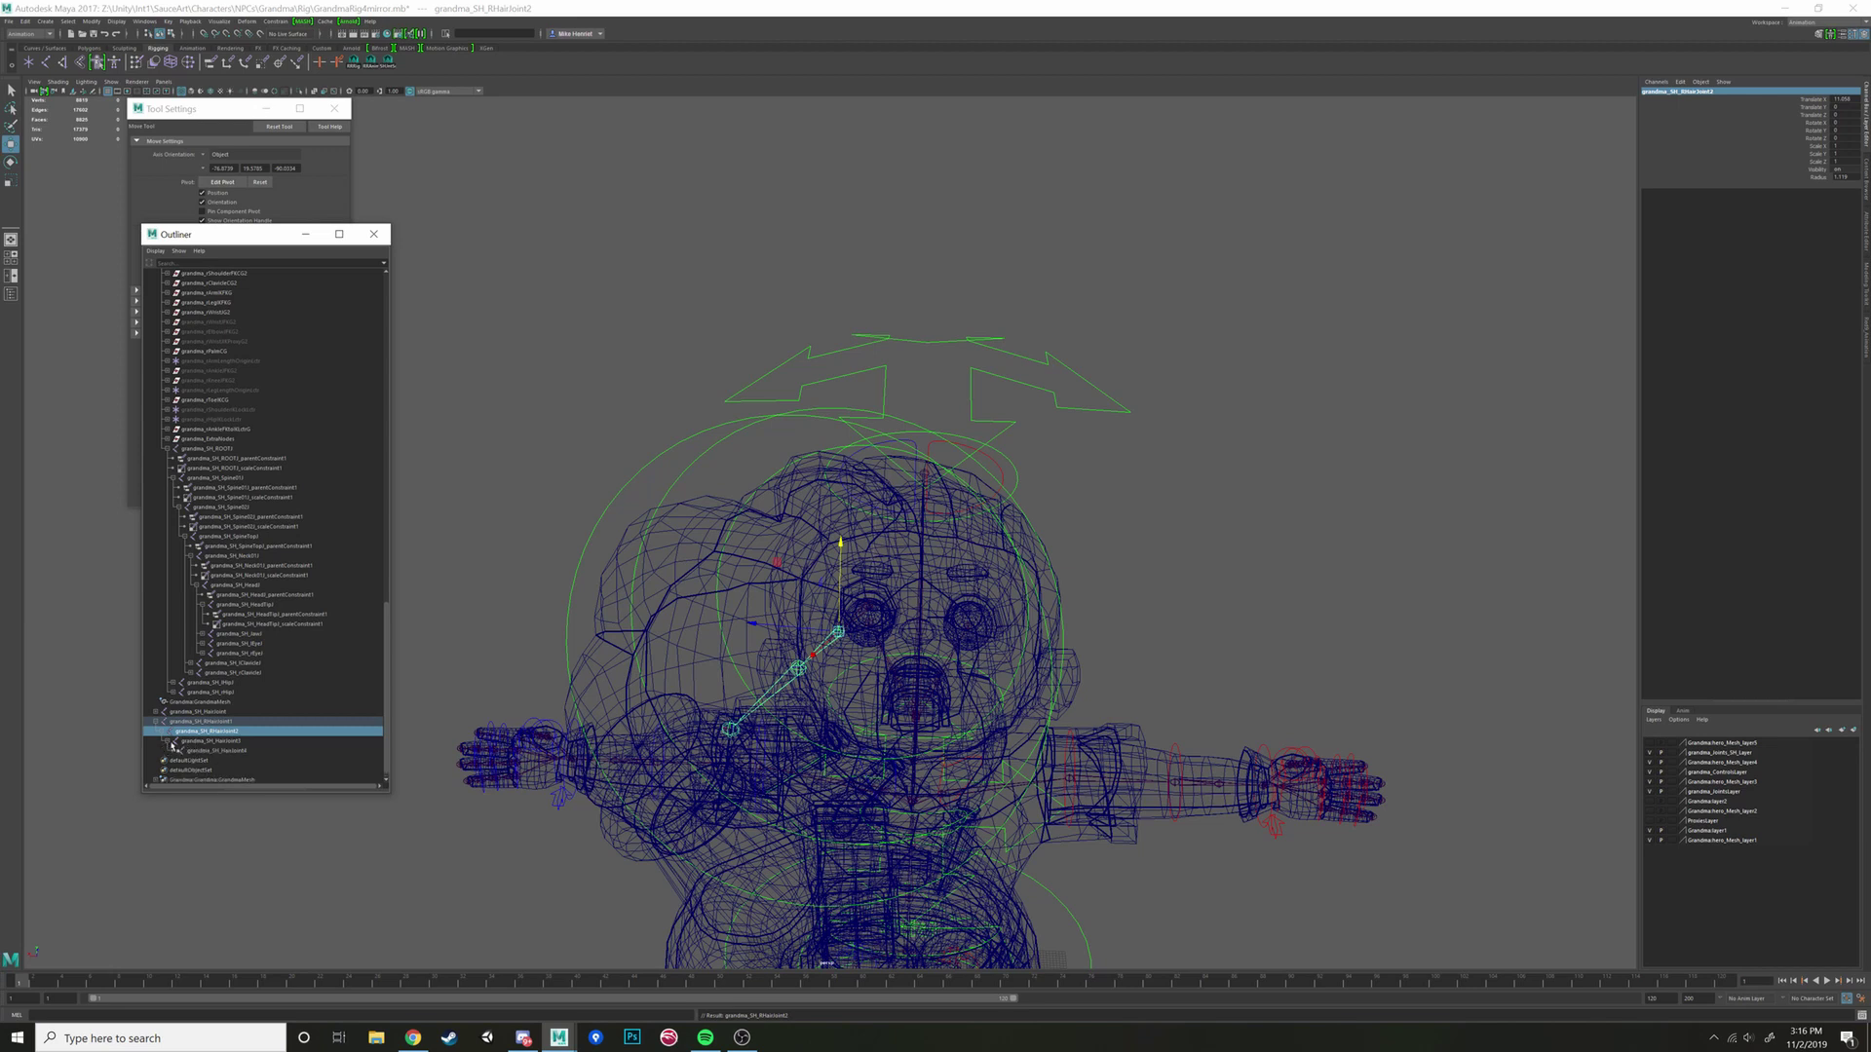
left_click(219, 742)
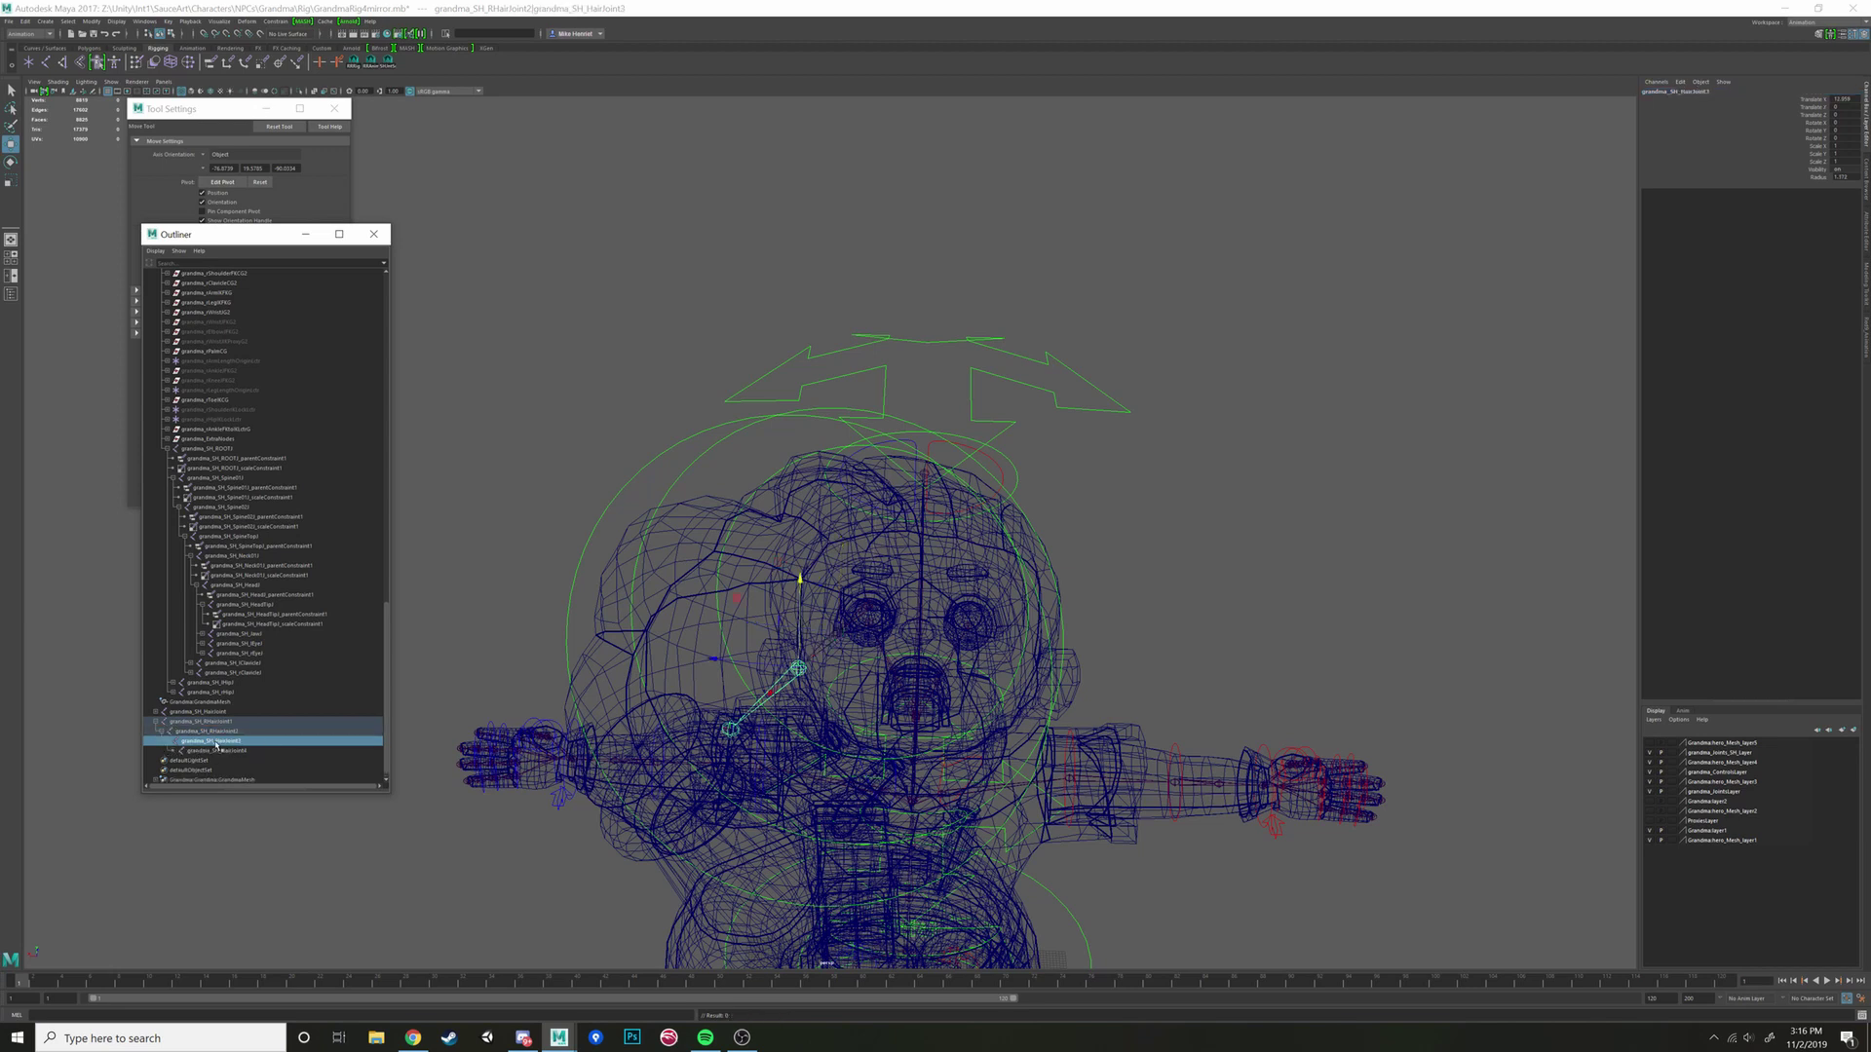
double_click(220, 741)
left_click(217, 741)
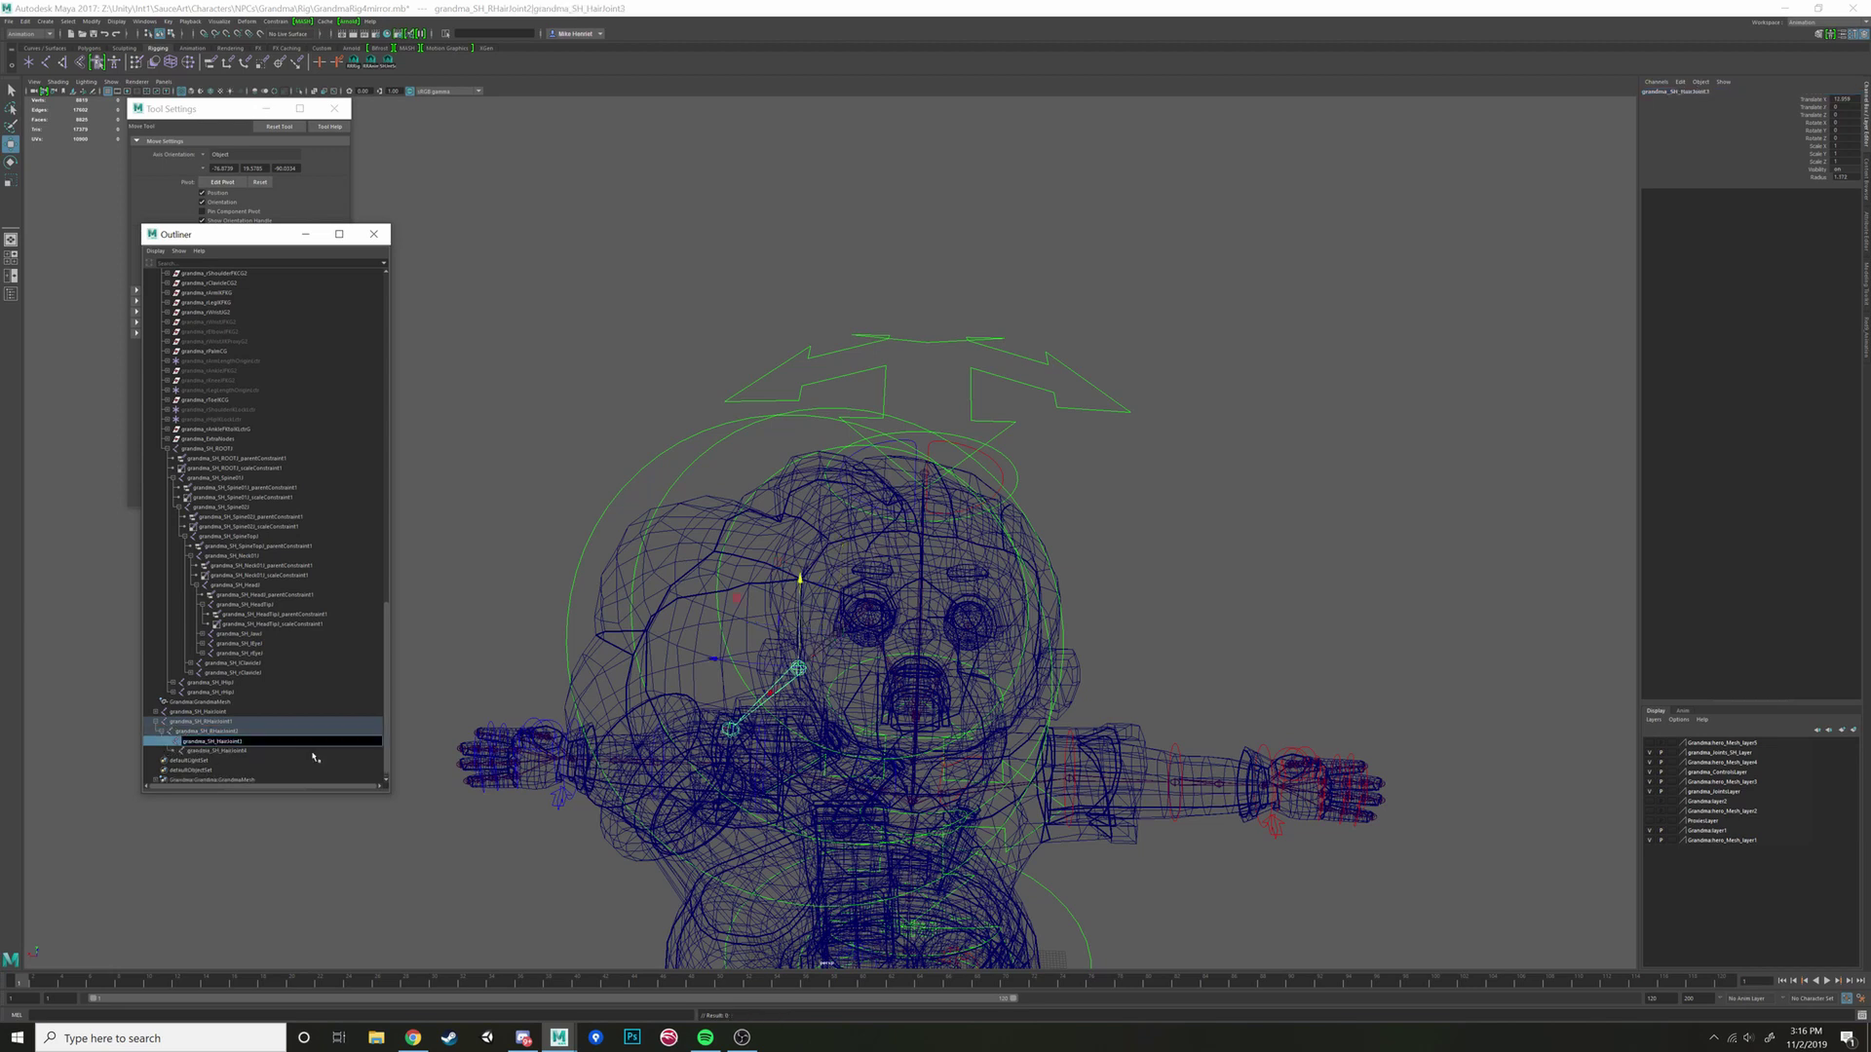
Step: Rename the end joint of the duplicated hair chain as grandma_SH_RHairJoint4
left_click(226, 752)
double_click(226, 752)
left_click(223, 751)
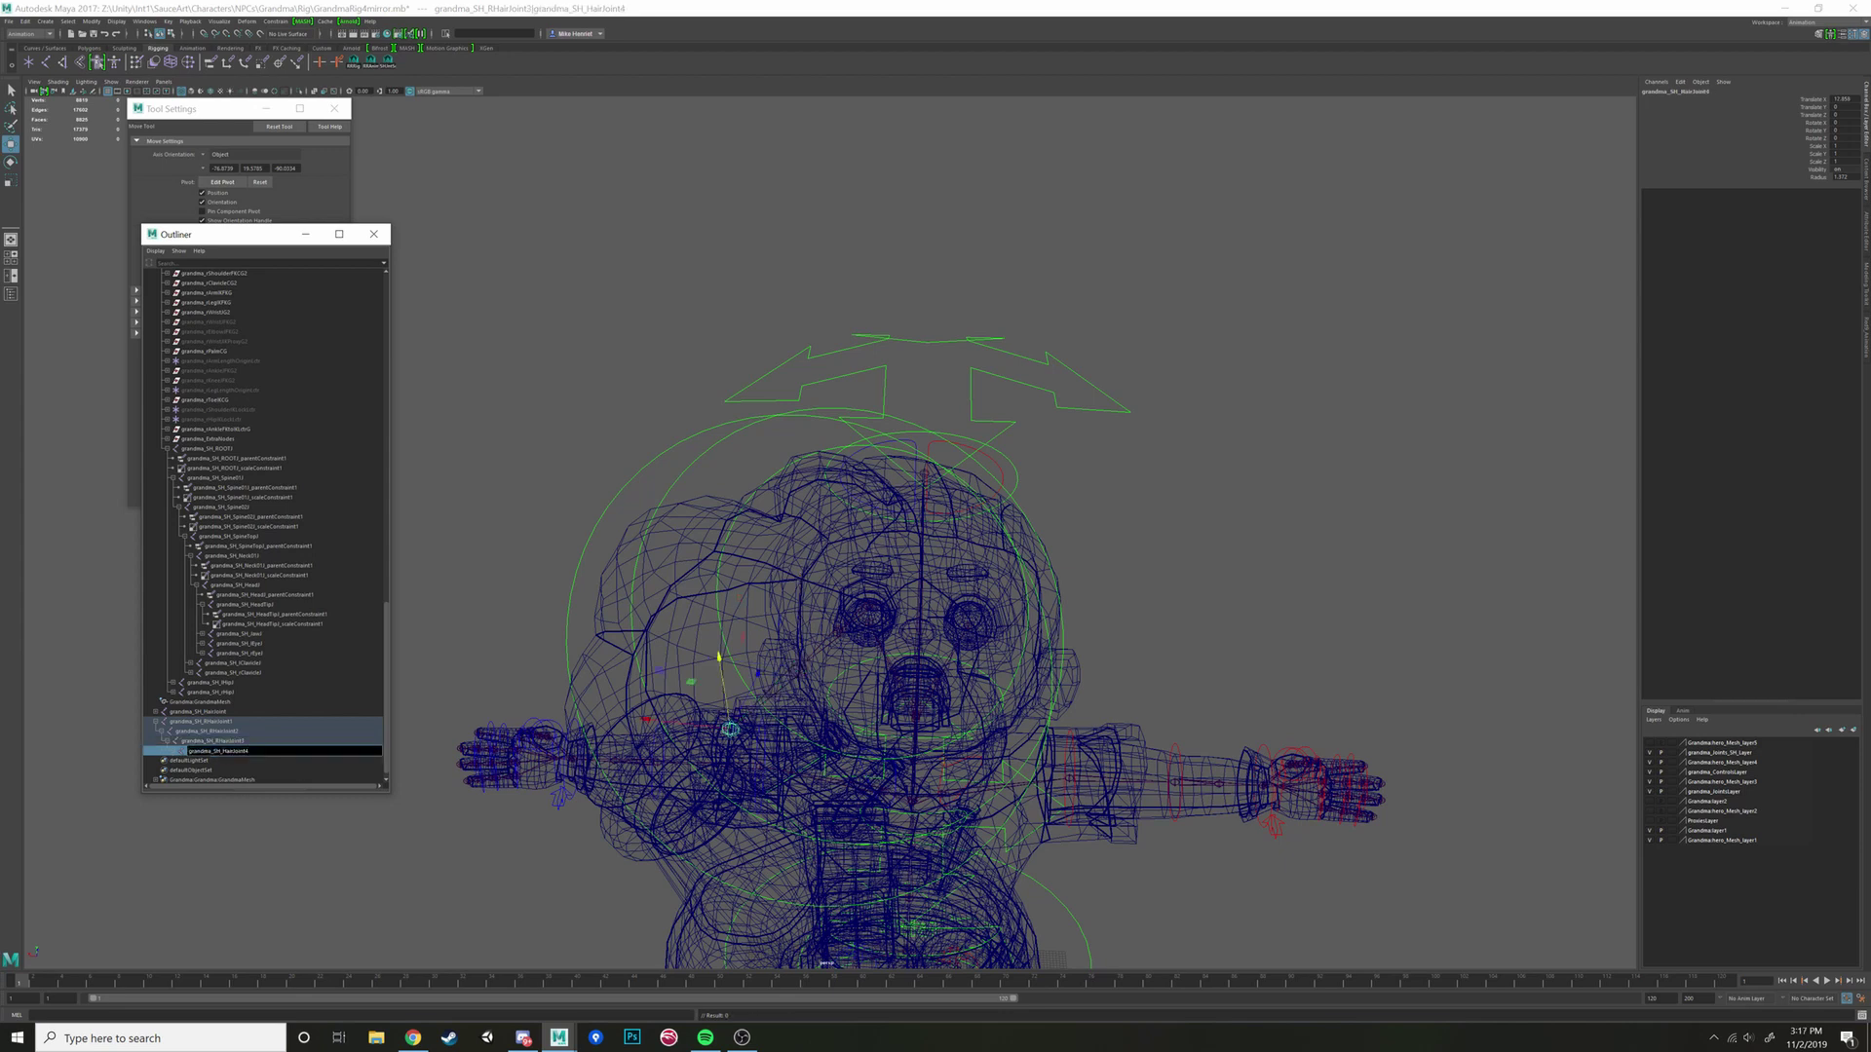
type("R")
key("Return")
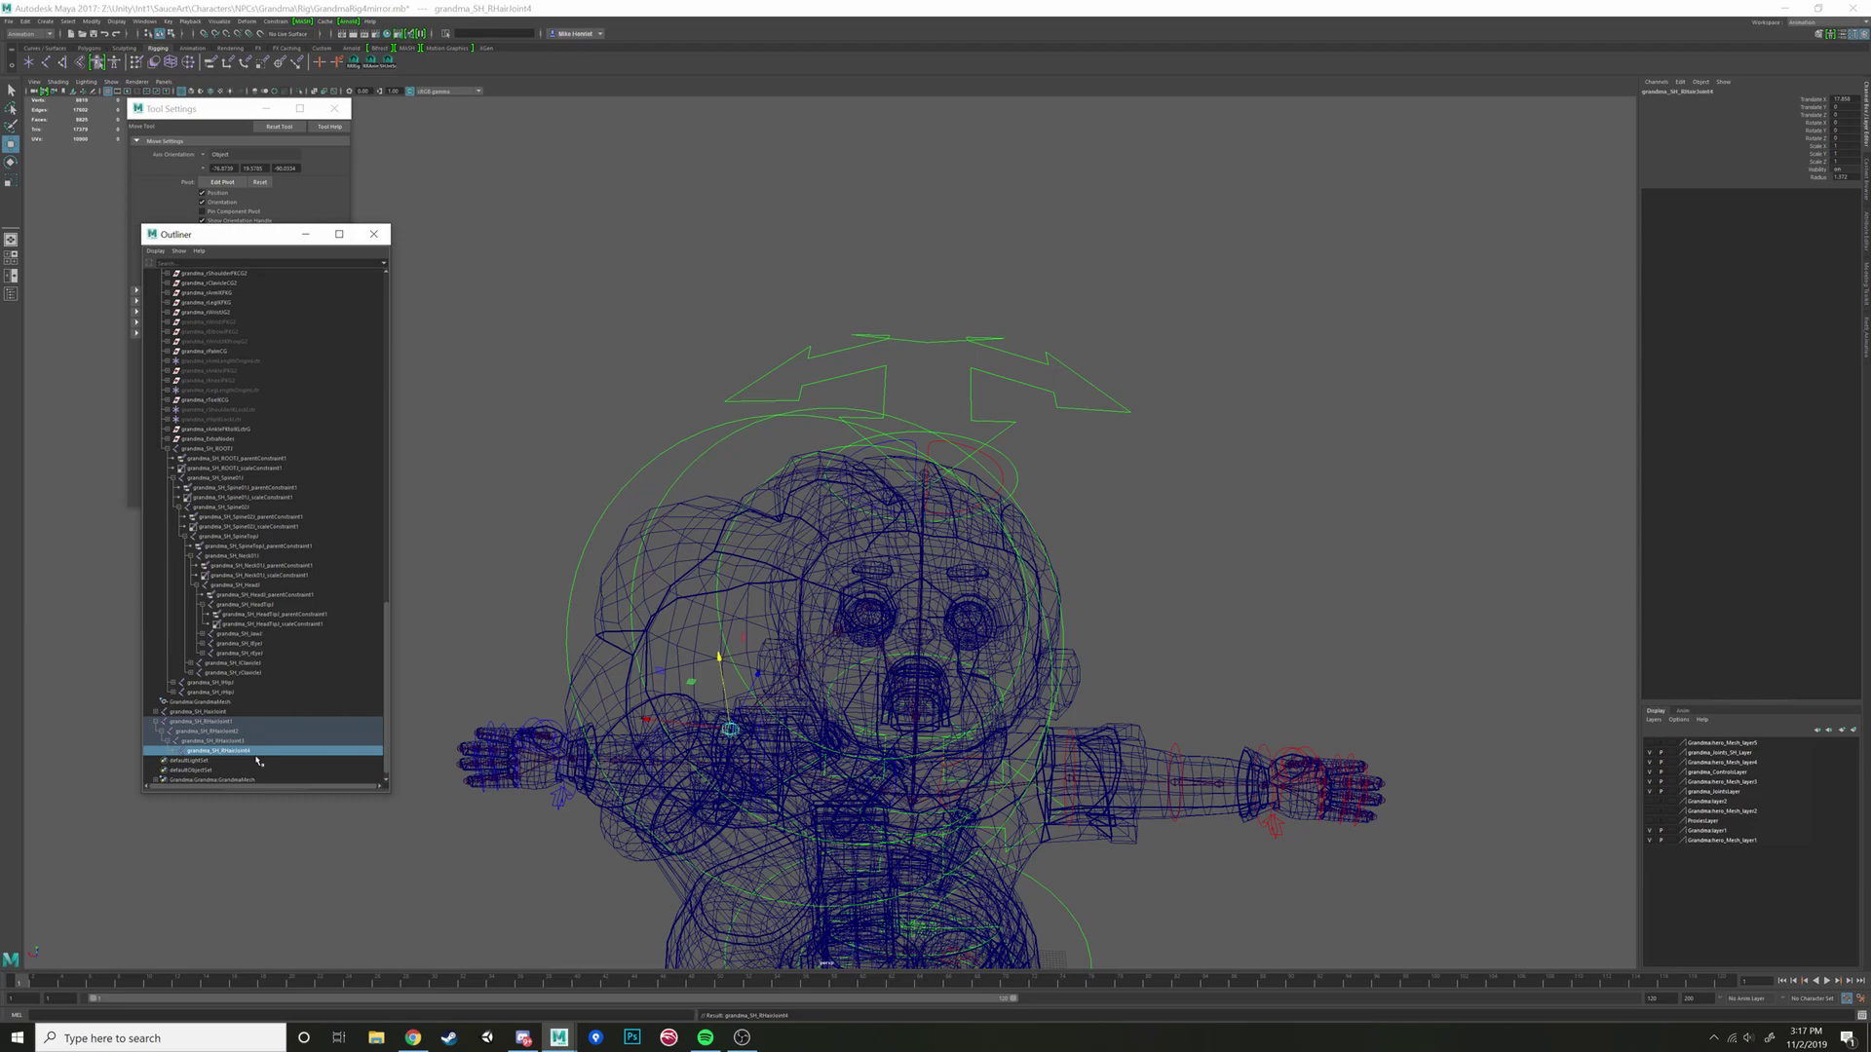
Step: Select the root joint grandma_SH_RHairJoint1 and try grouping its chain with the Group options reset to their defaults
left_click_drag(448, 737, 682, 726, "alt")
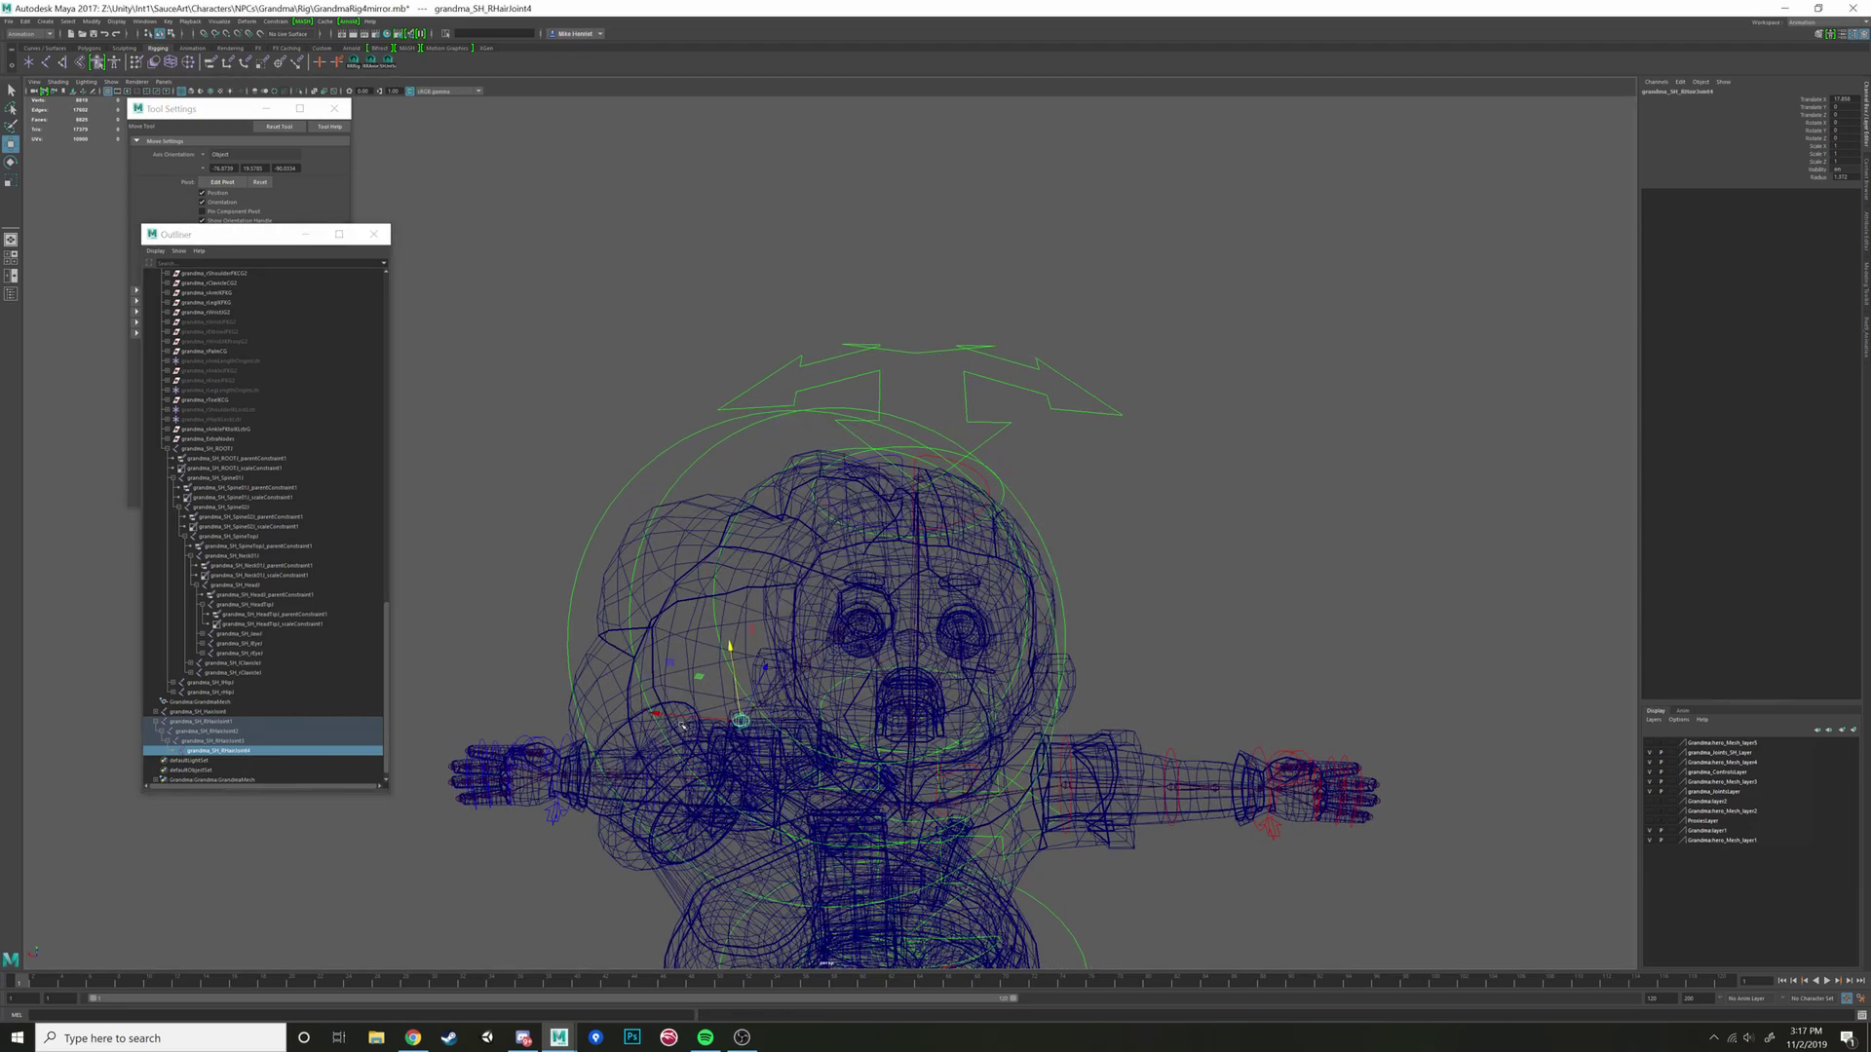
left_click(206, 721)
left_click_drag(682, 643, 753, 559, "alt")
left_click_drag(1072, 575, 690, 587, "alt")
middle_click_drag(690, 587, 863, 588)
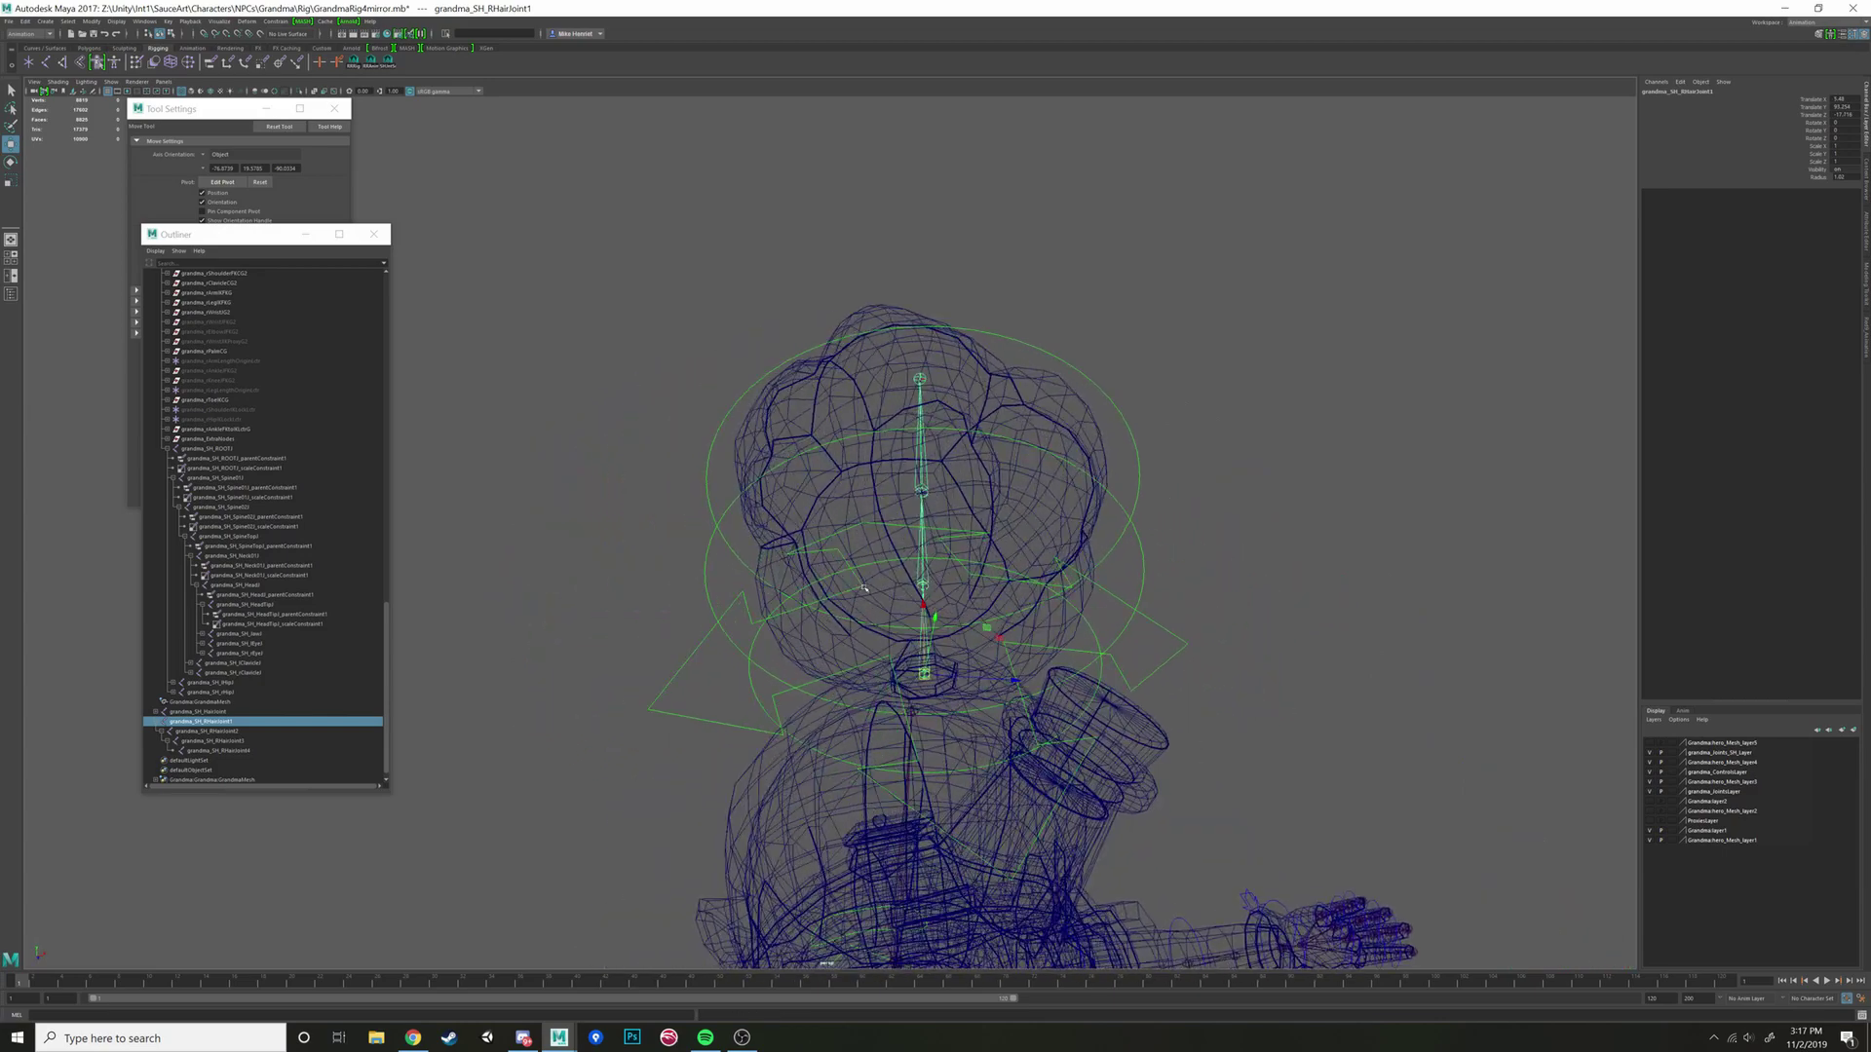
left_click_drag(863, 589, 832, 591, "alt")
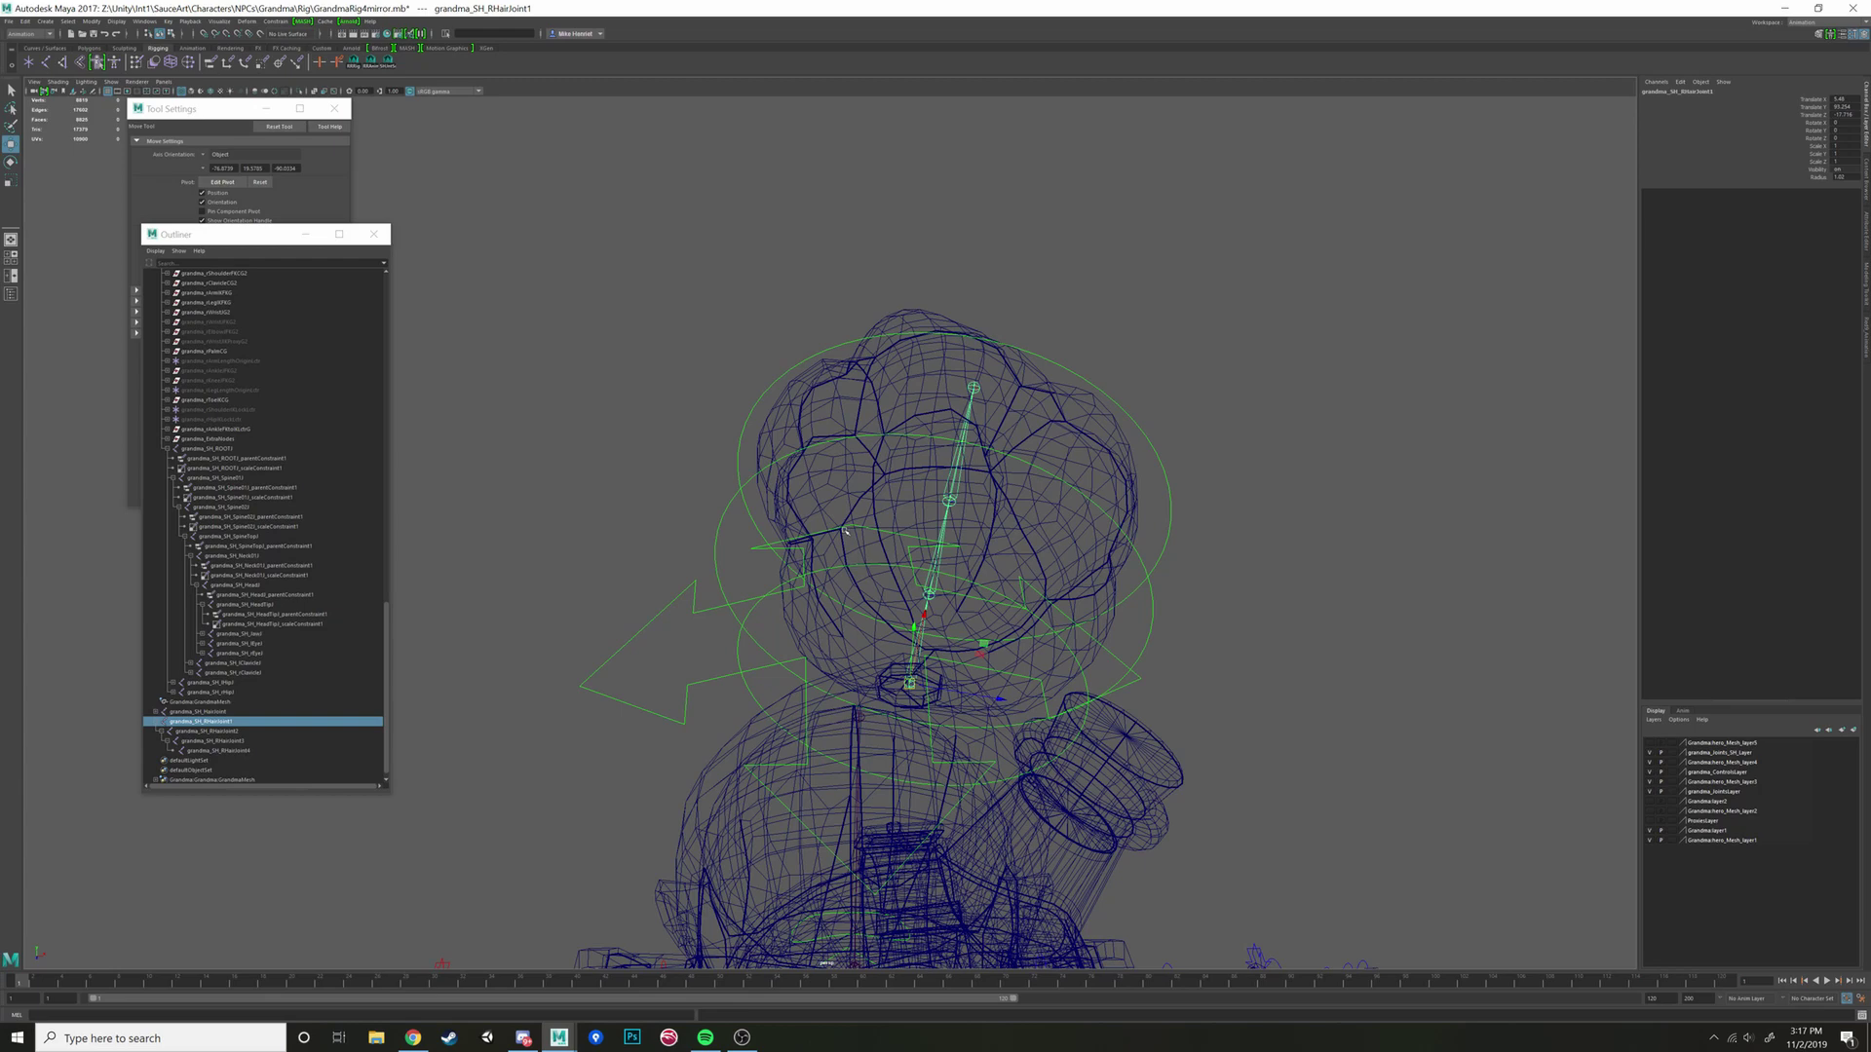
left_click_drag(802, 477, 797, 479, "alt")
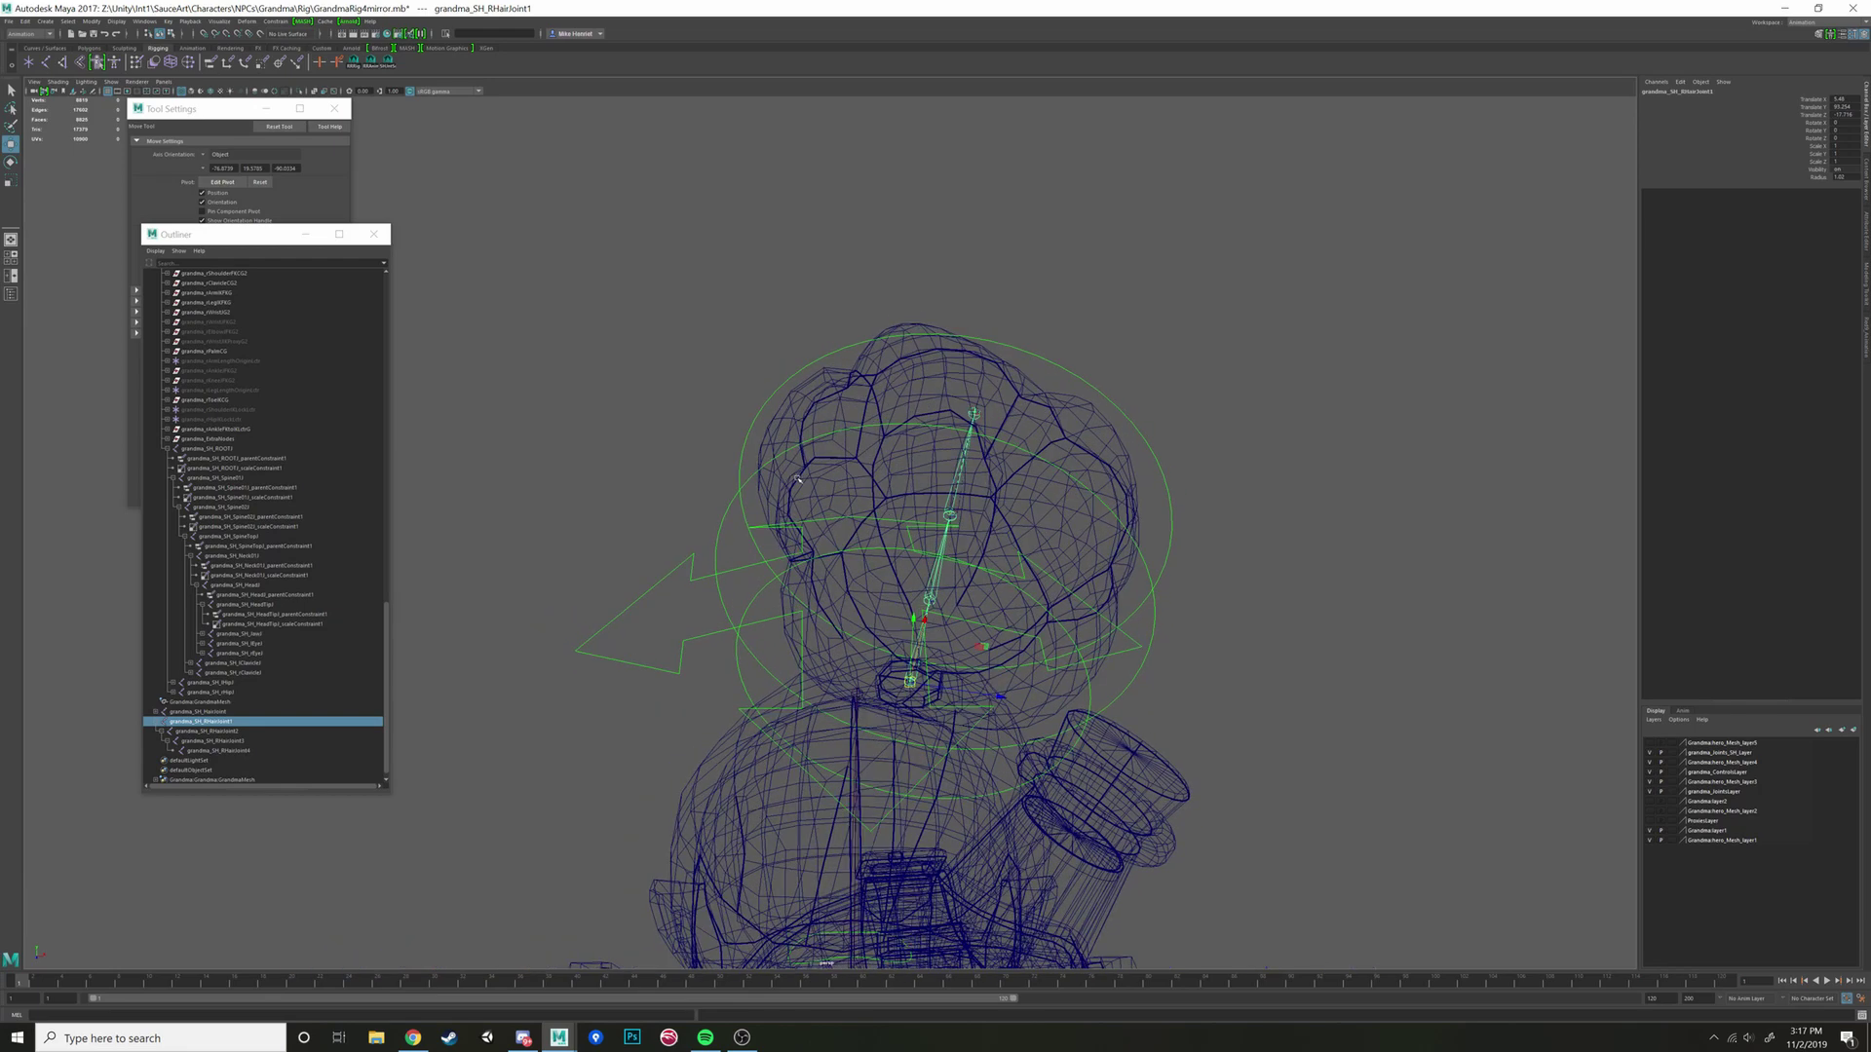
left_click(21, 20)
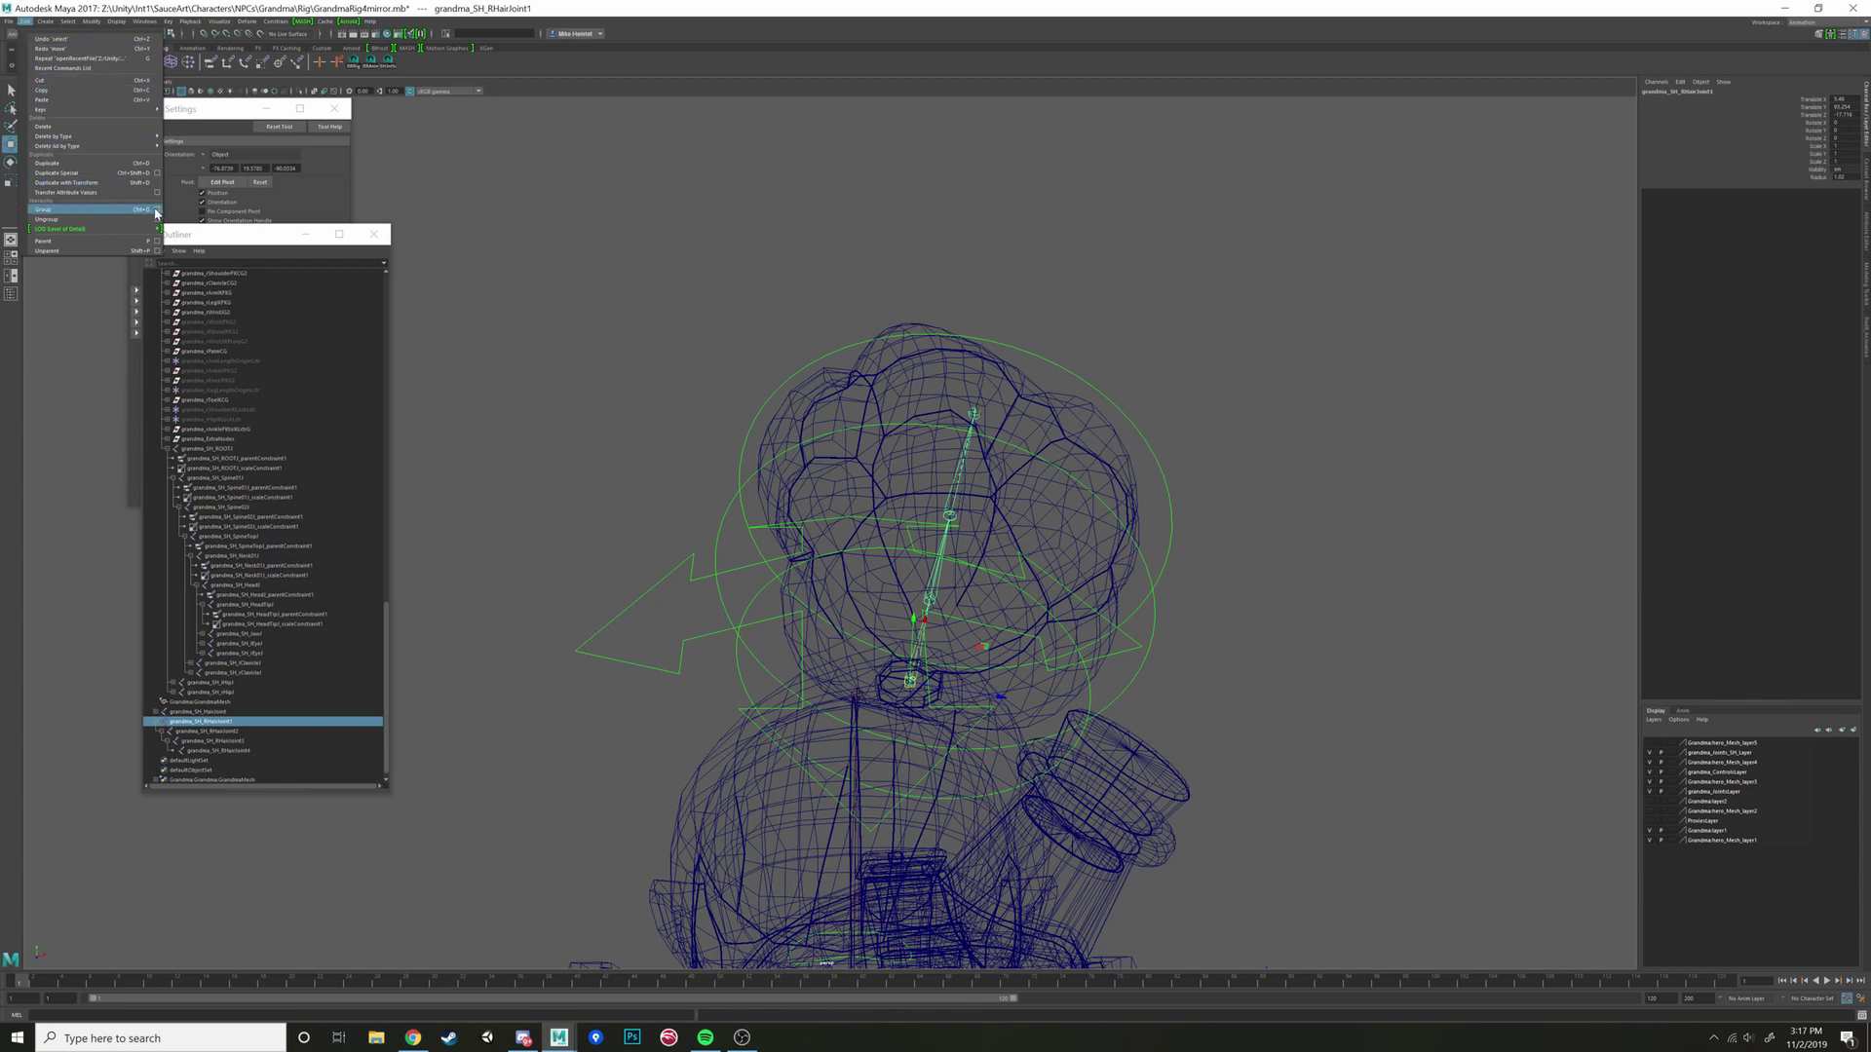
left_click(157, 213)
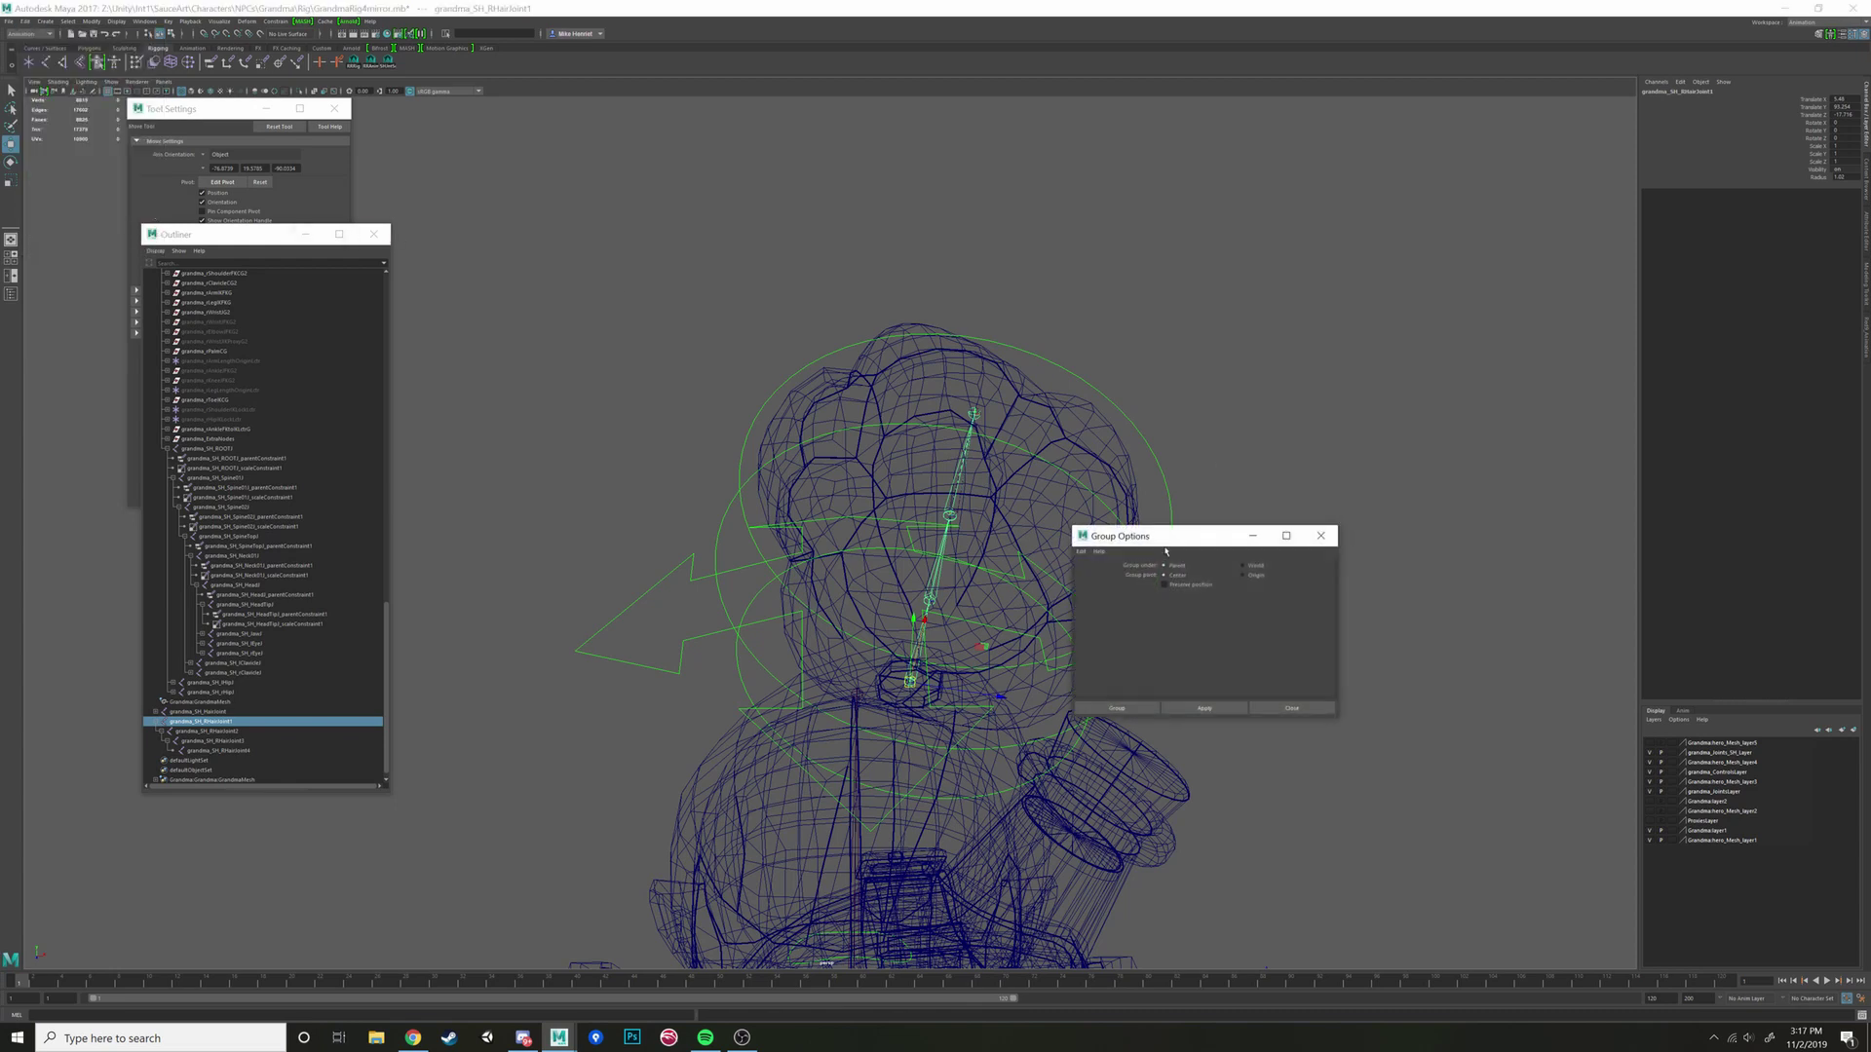
left_click_drag(1118, 547, 933, 454)
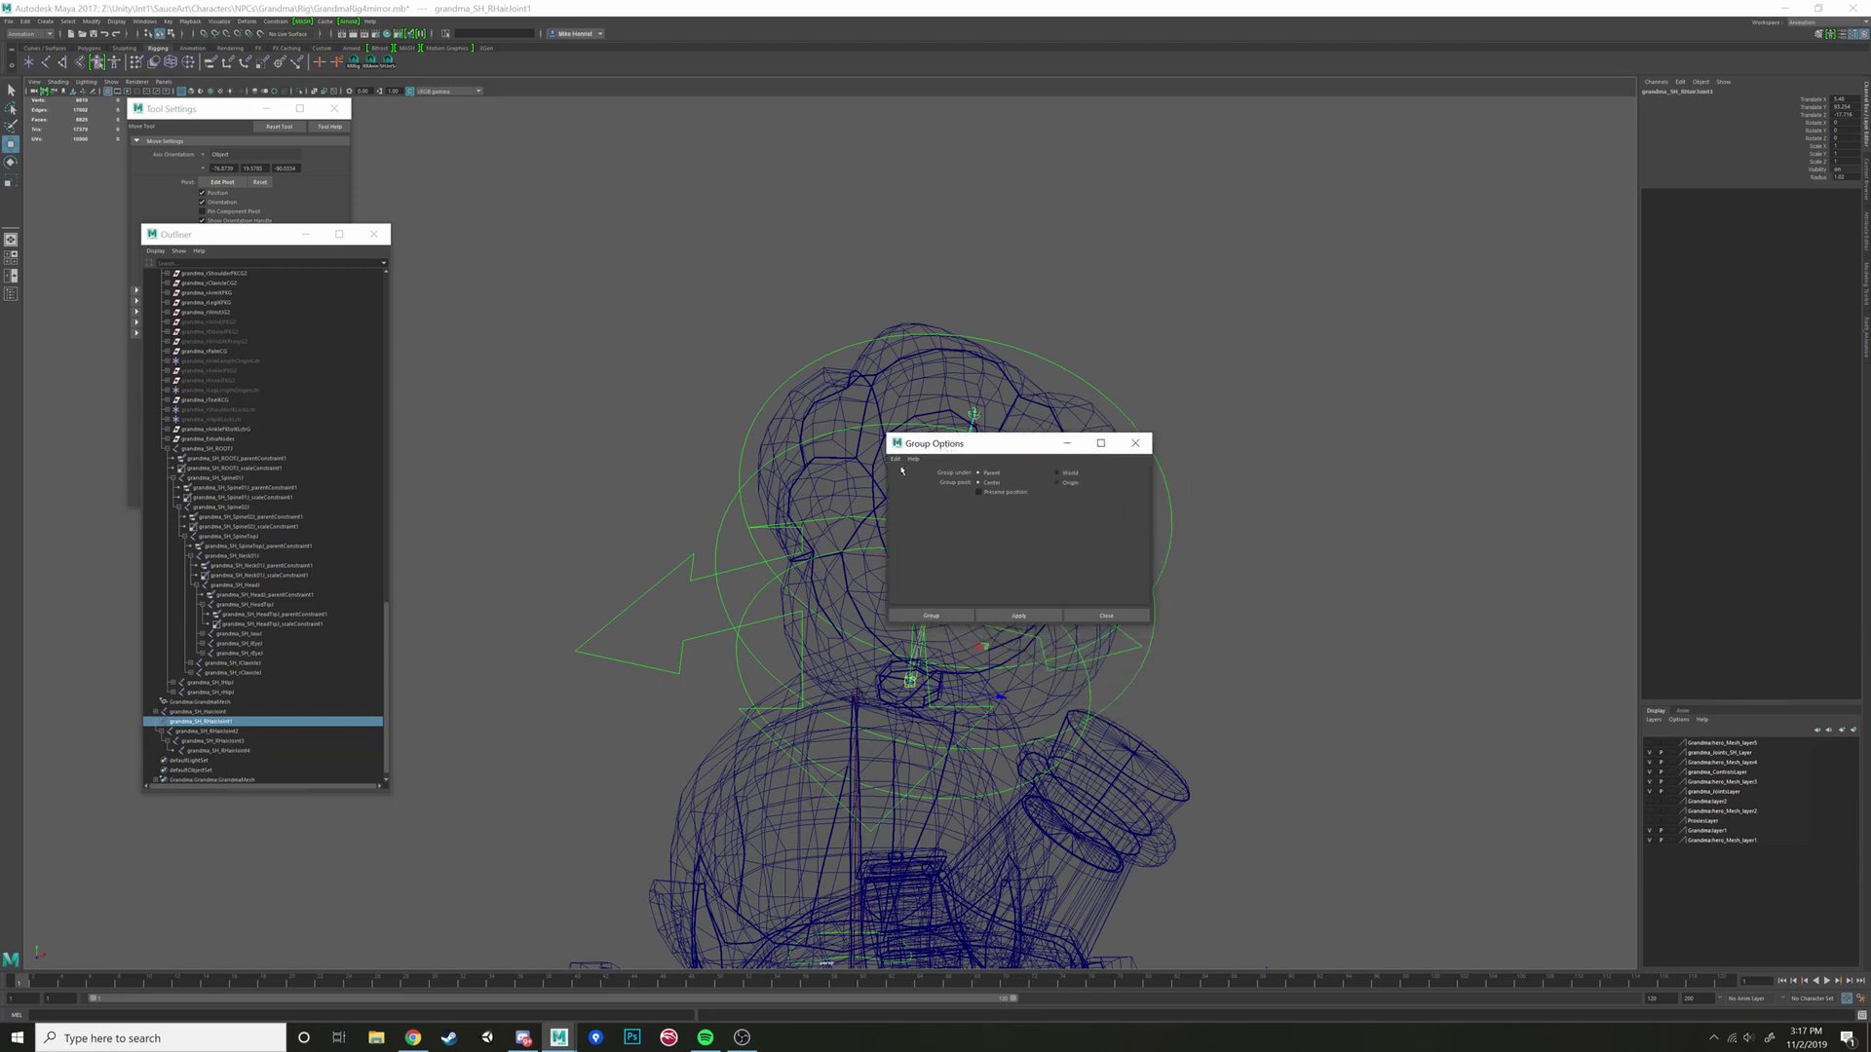
left_click(896, 459)
left_click(902, 478)
left_click(950, 616)
Step: Expand the new group's hierarchy through the R-prefixed hair joints it contains
right_click_drag(828, 651, 601, 700, "alt")
left_click_drag(602, 701, 662, 765, "alt")
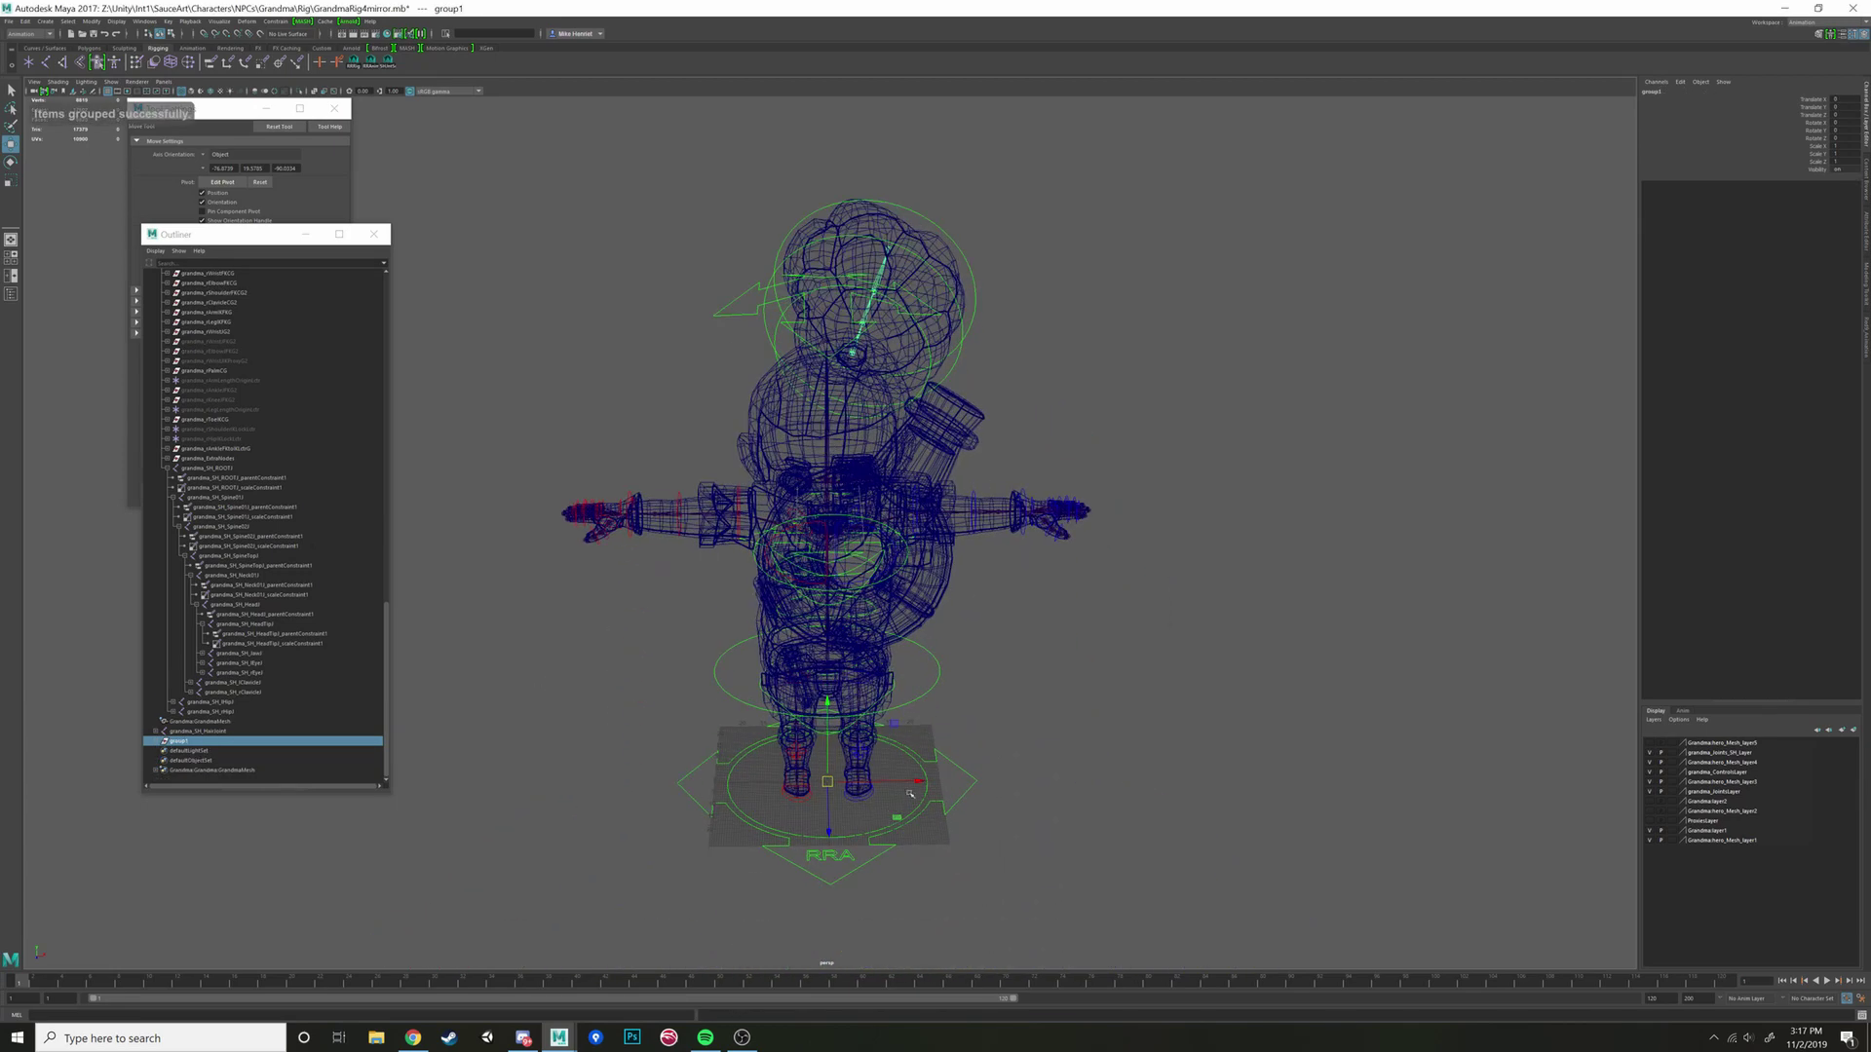
left_click(156, 742)
left_click(162, 751)
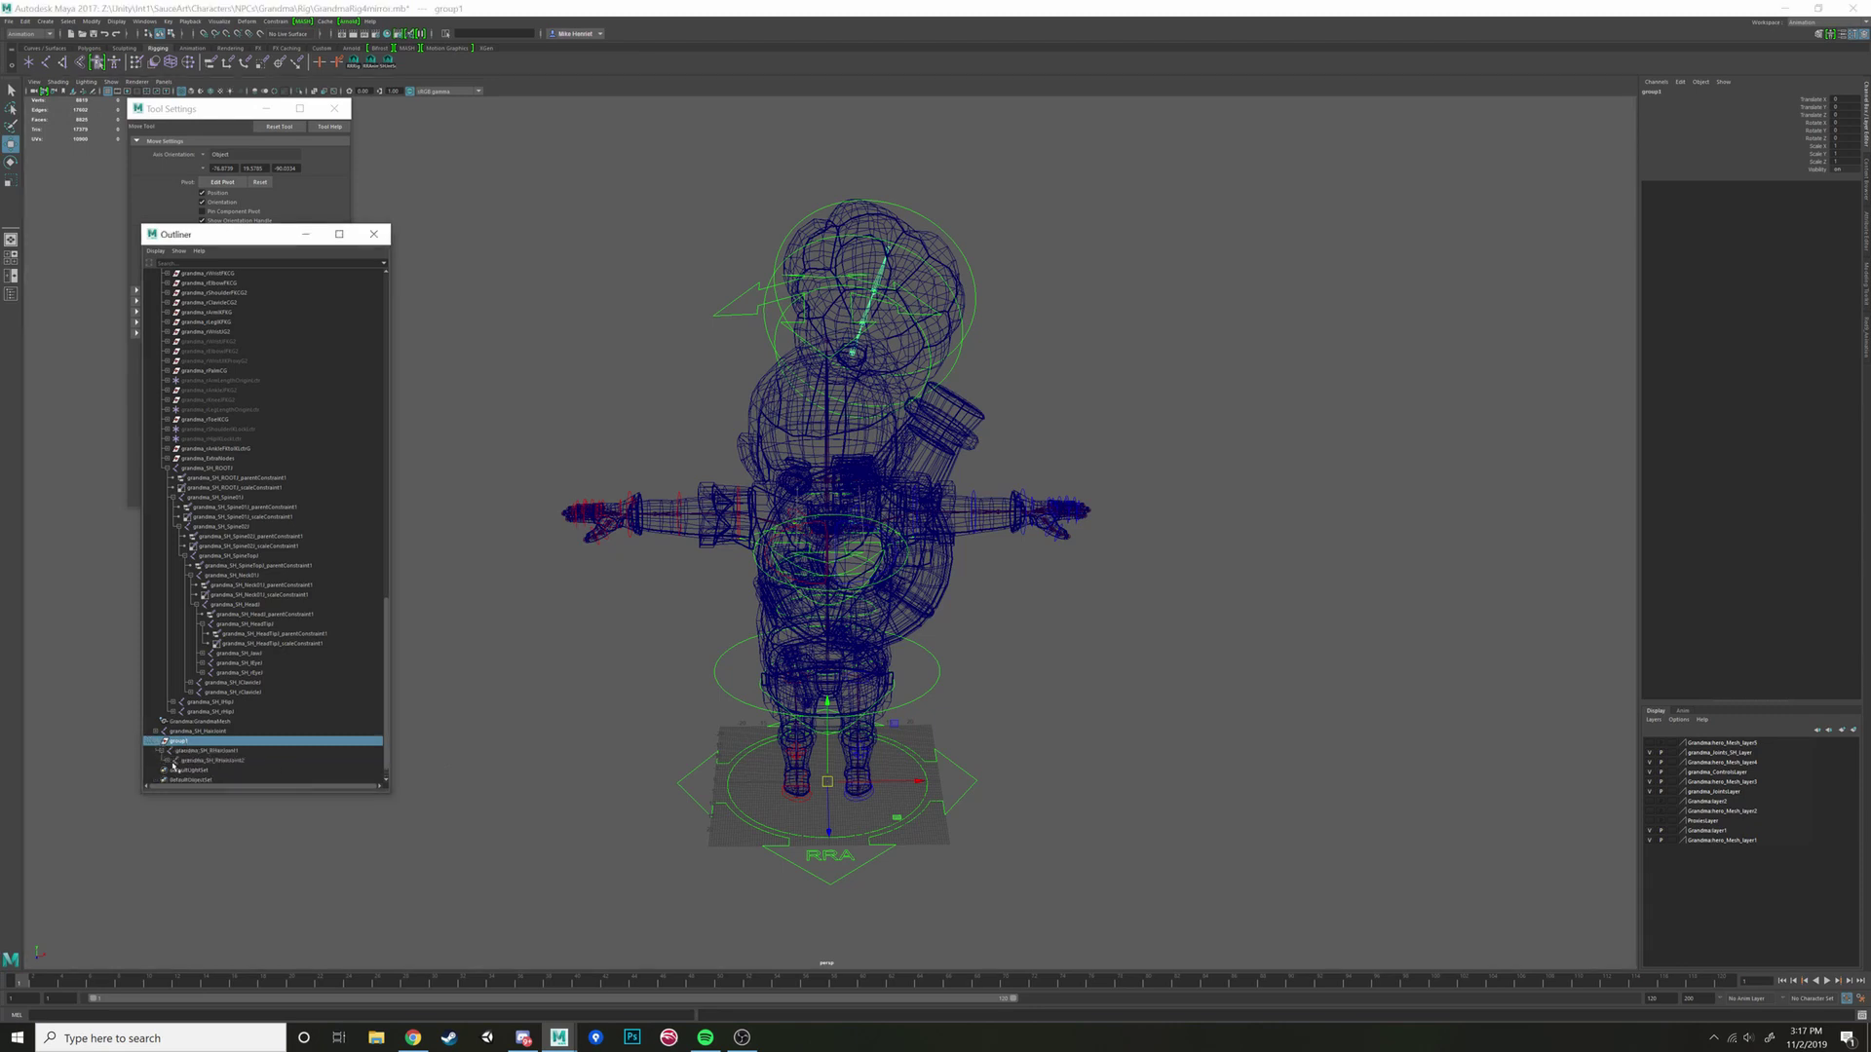
left_click(168, 760)
left_click(173, 770)
Step: Try to mirror the grouped hair chain to the other side by setting the group's Scale X to -1
left_click_drag(843, 781, 877, 745)
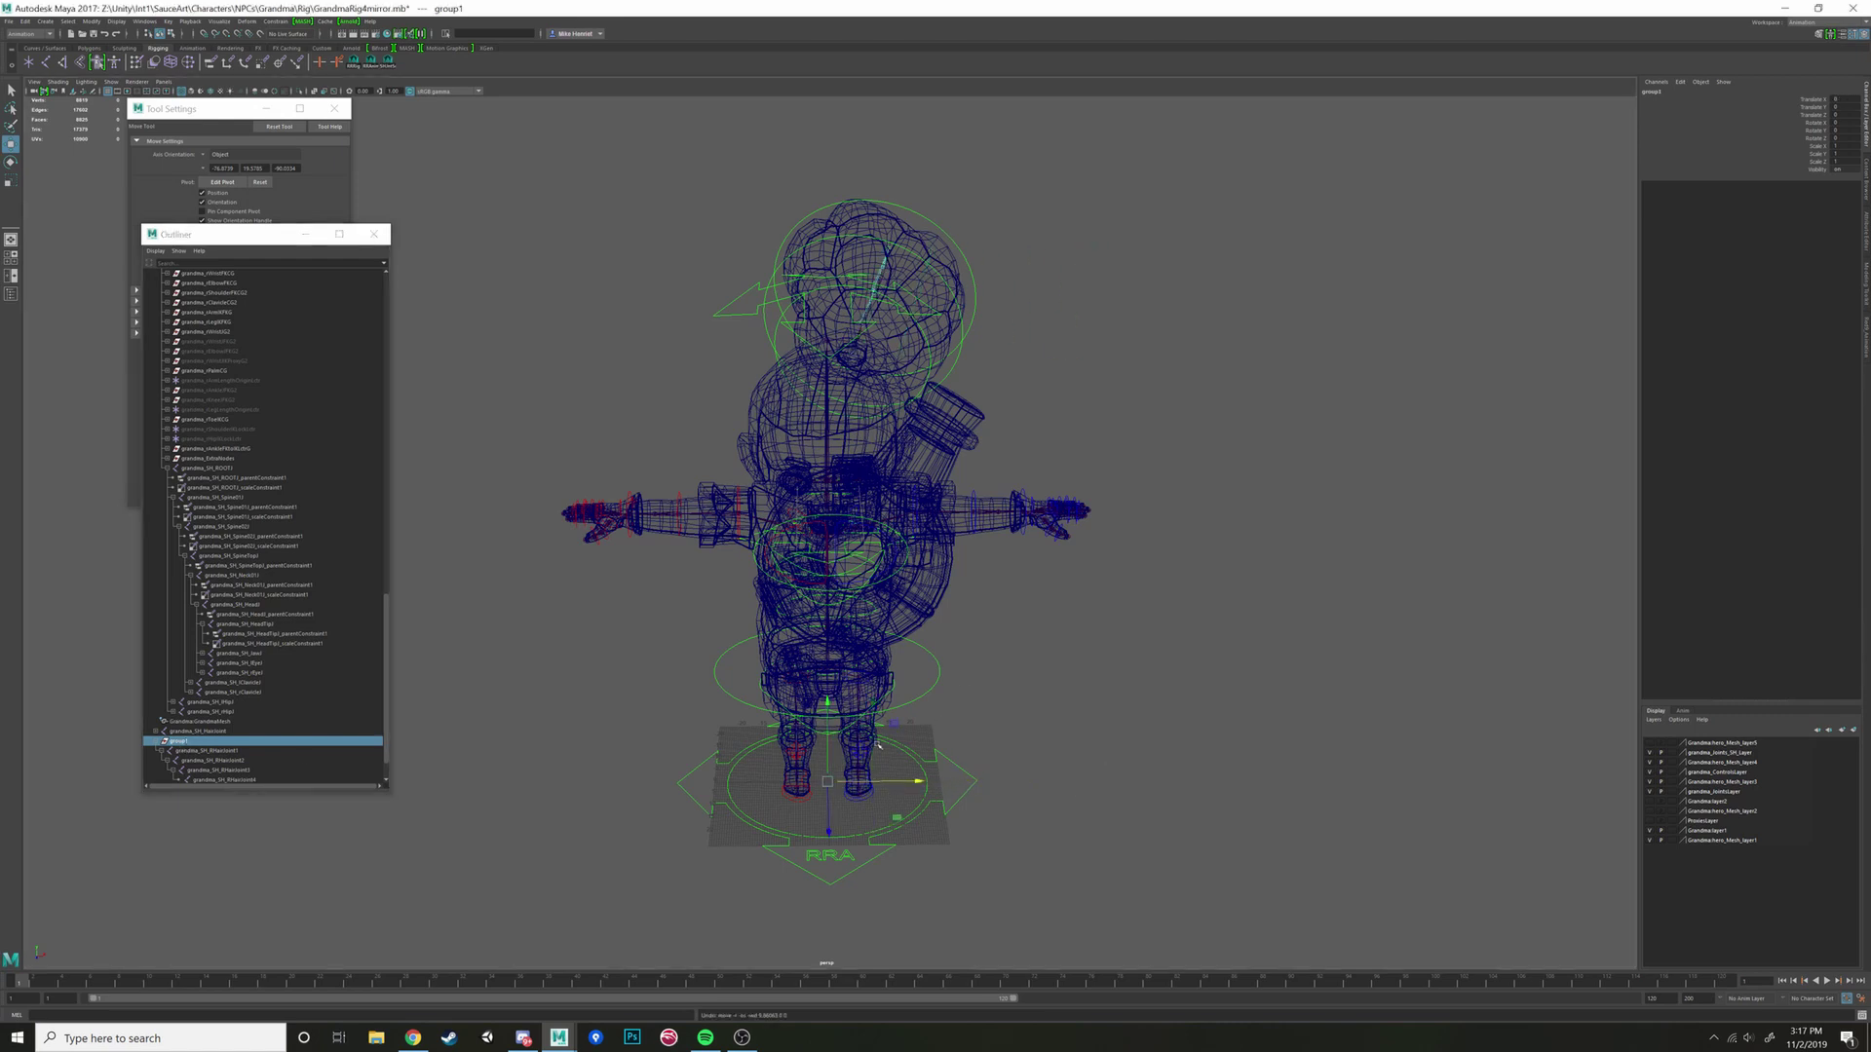
double_click(1837, 146)
type("-1")
key("Return")
middle_click_drag(1164, 347, 1190, 530, "alt")
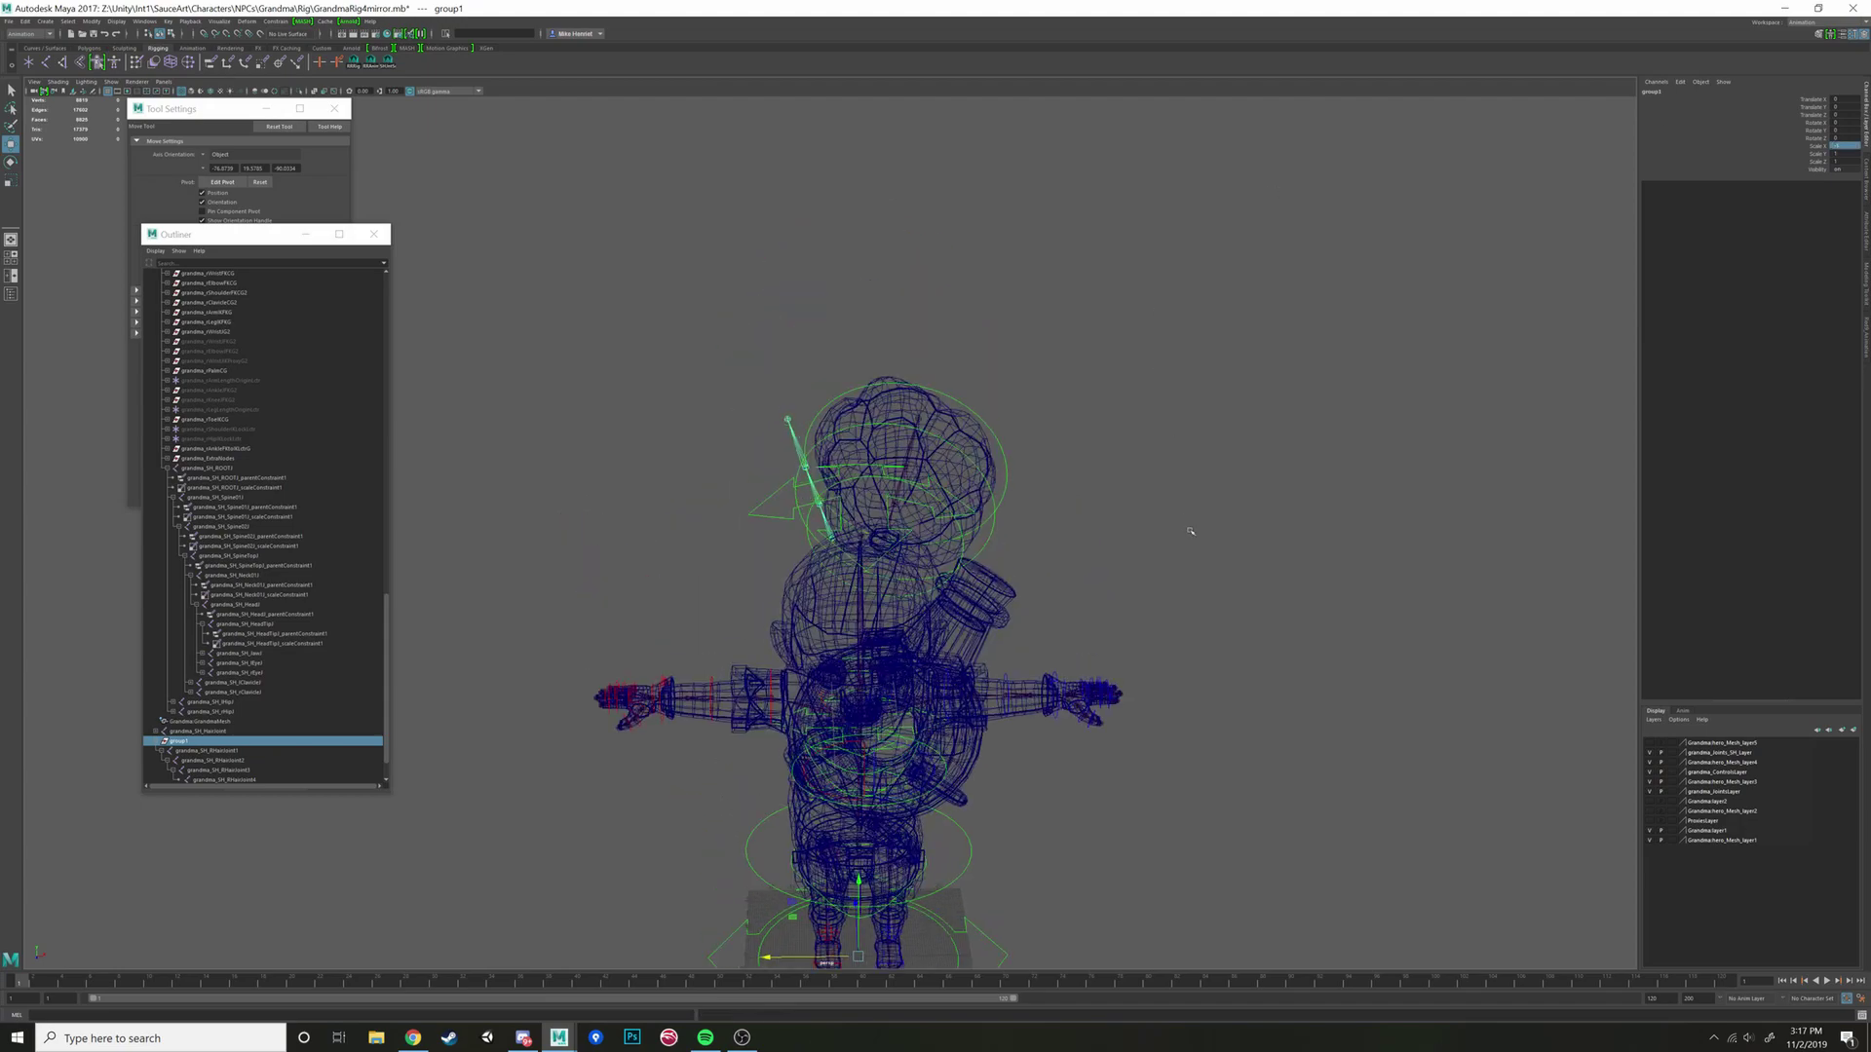
scroll(811, 476, "up", 6)
left_click(836, 549)
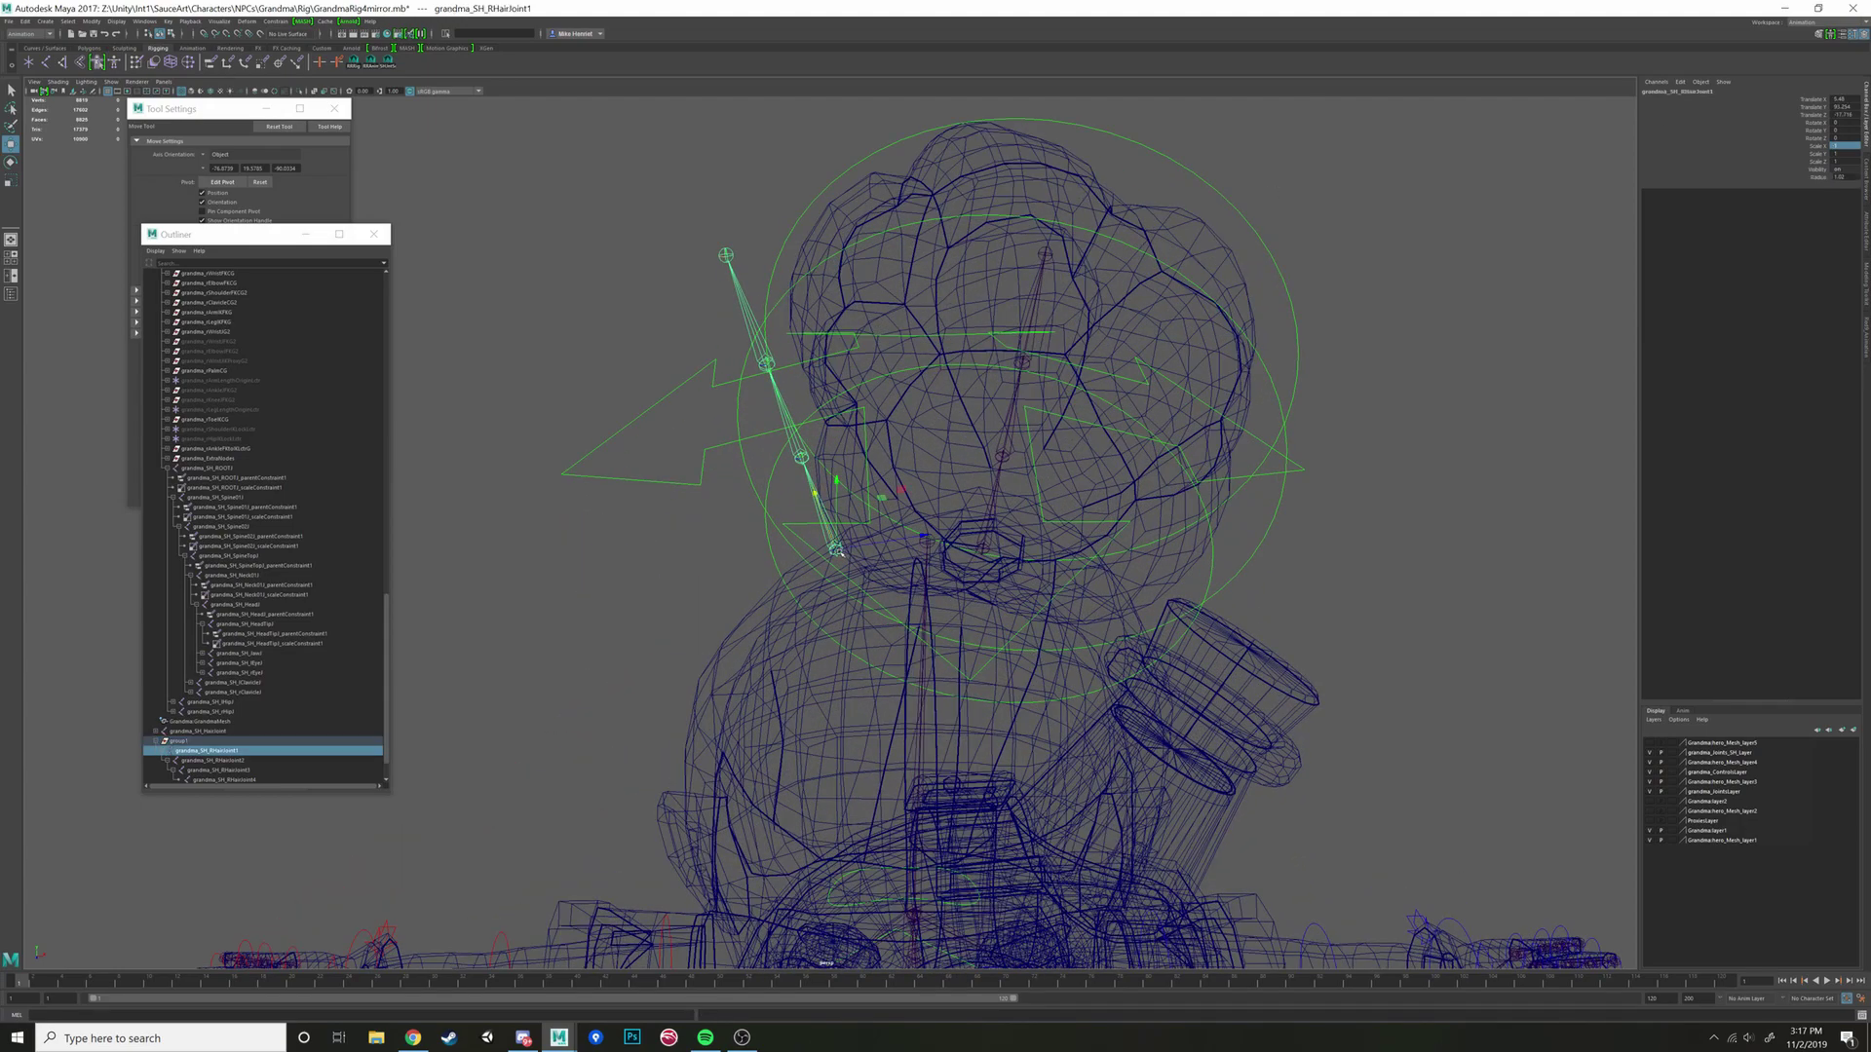
left_click_drag(807, 429, 942, 485, "alt")
scroll(943, 485, "down", 10)
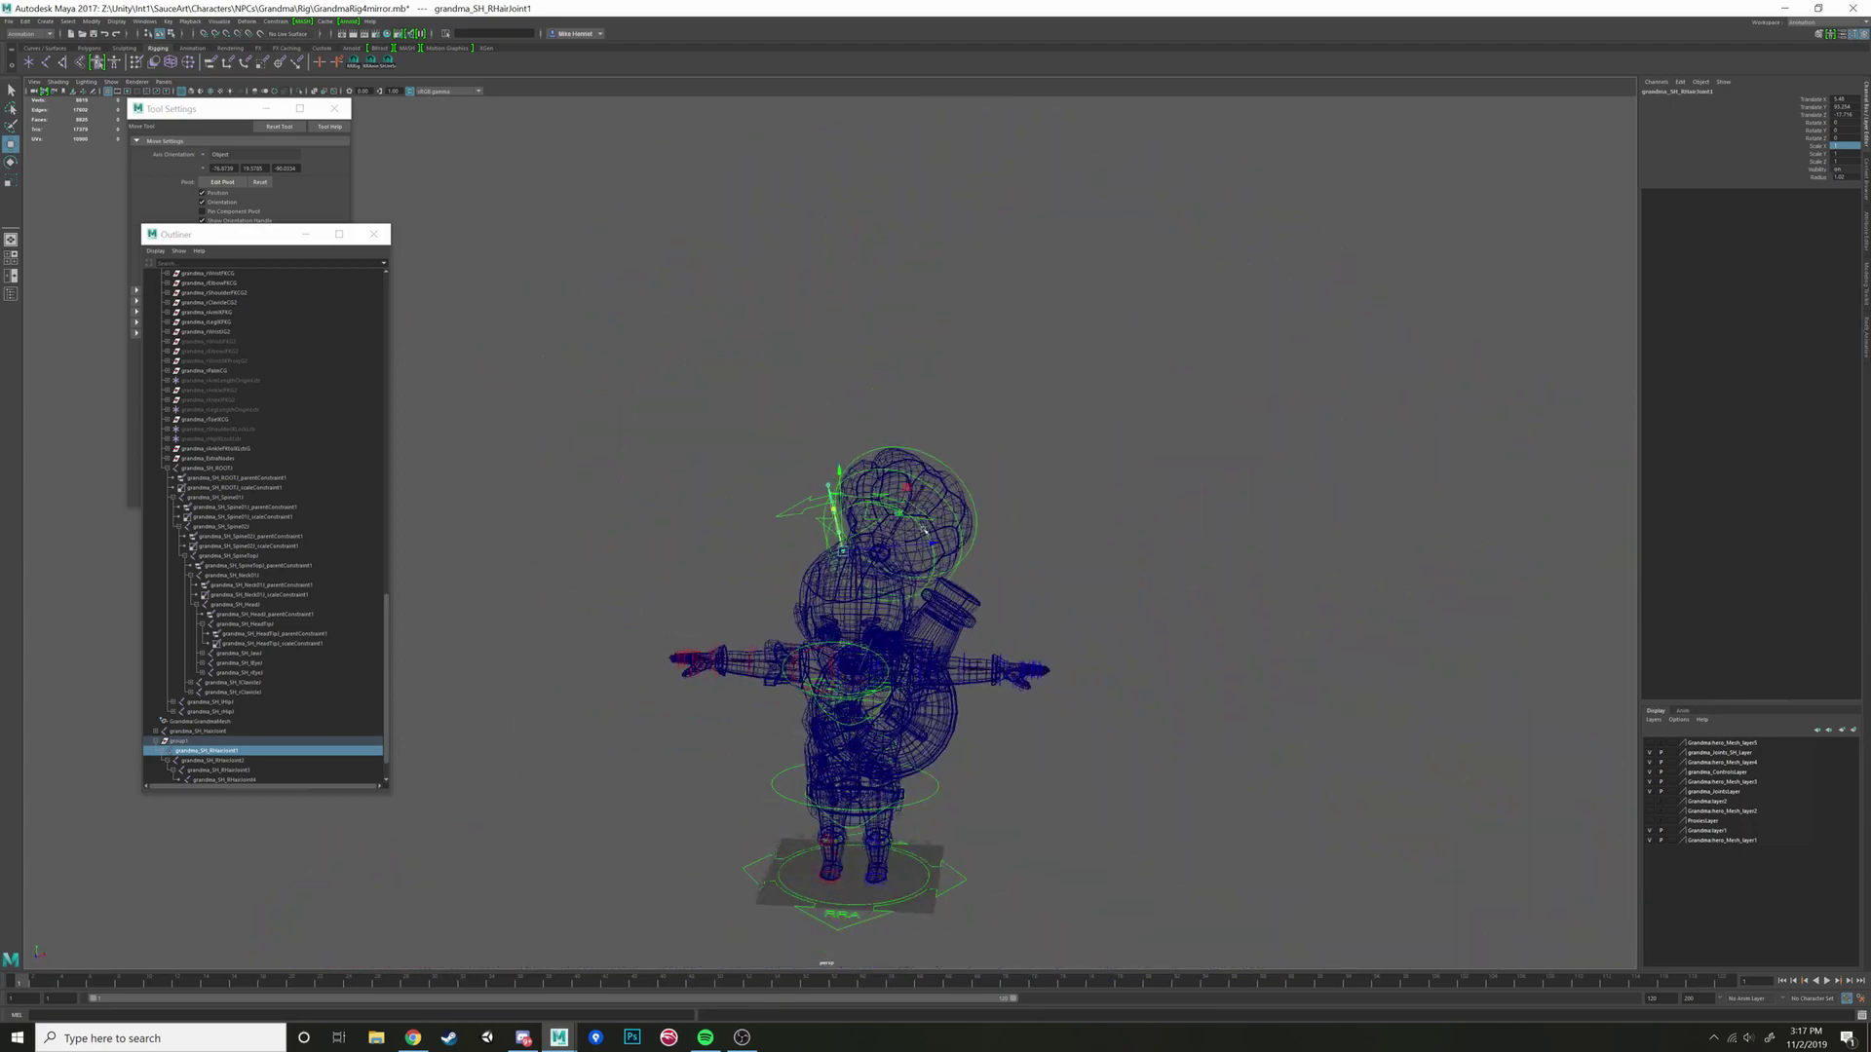
left_click_drag(936, 561, 918, 587, "alt")
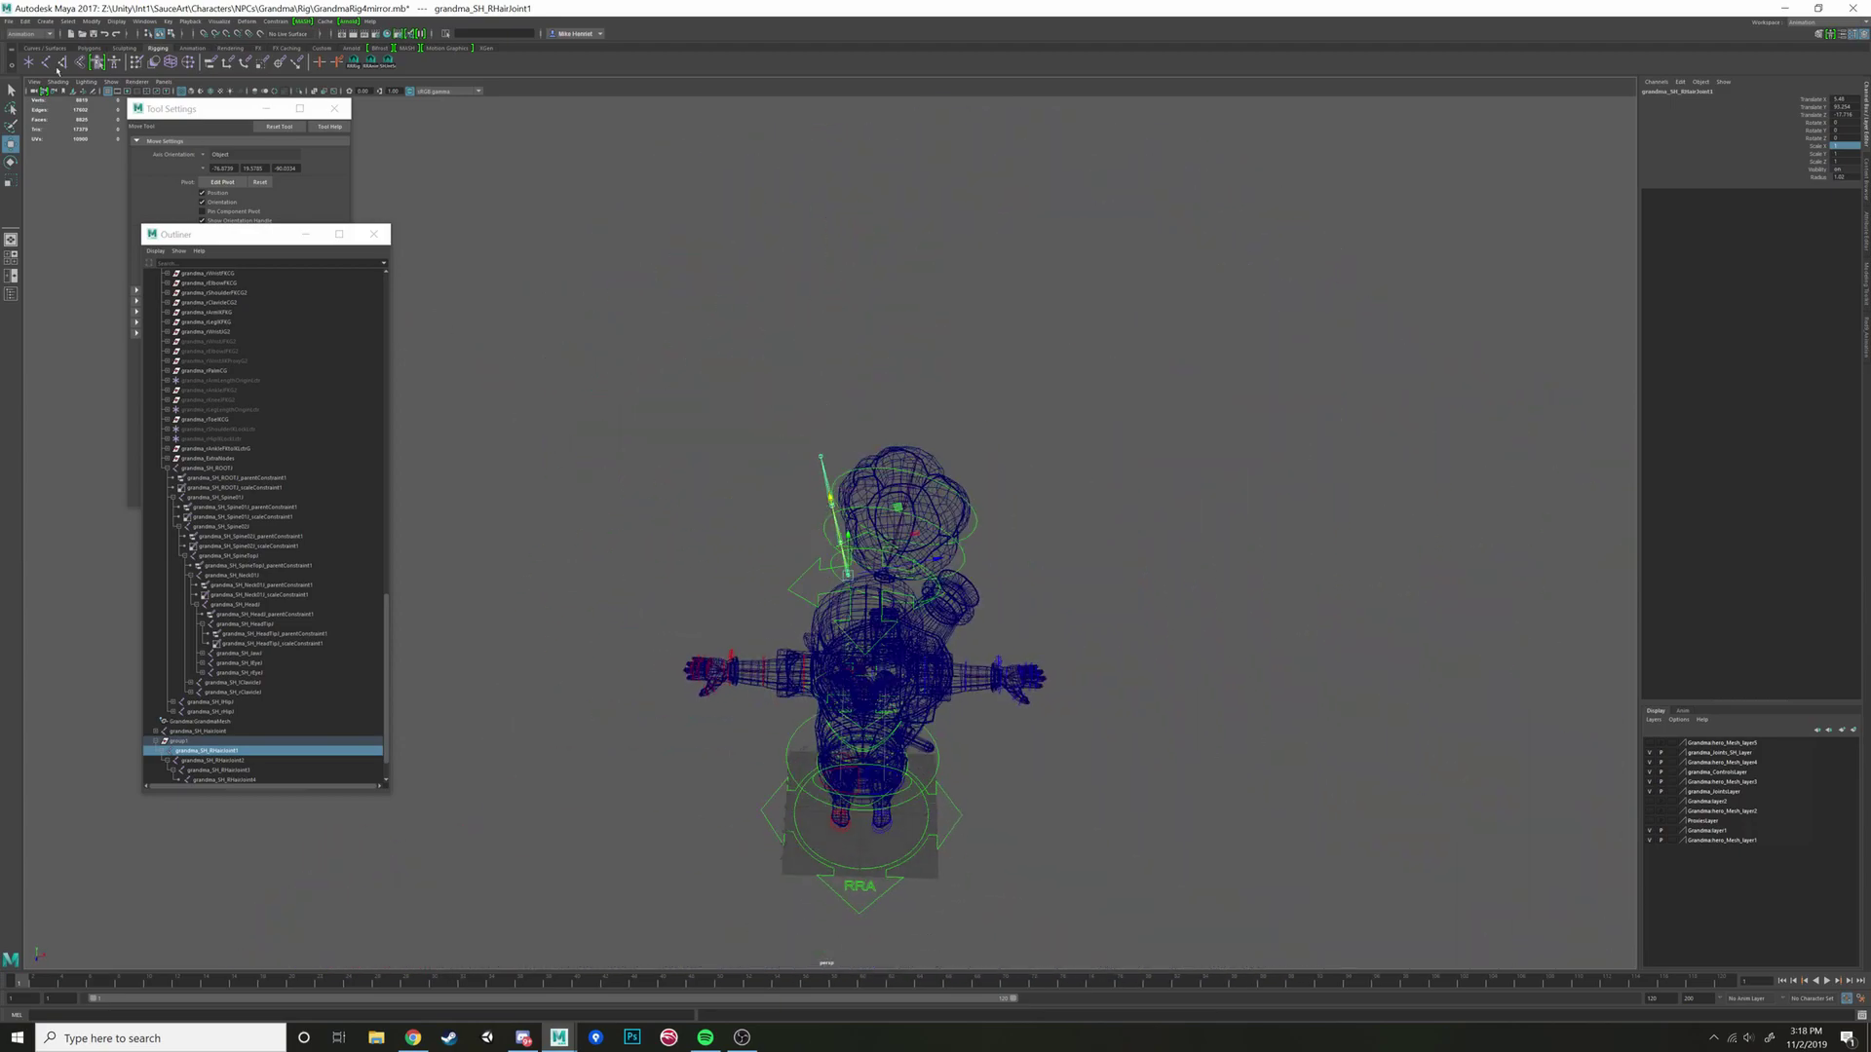
Step: Switch to the Rigging menu set and open the Mirror Joints options
left_click(29, 33)
left_click(29, 55)
left_click(176, 21)
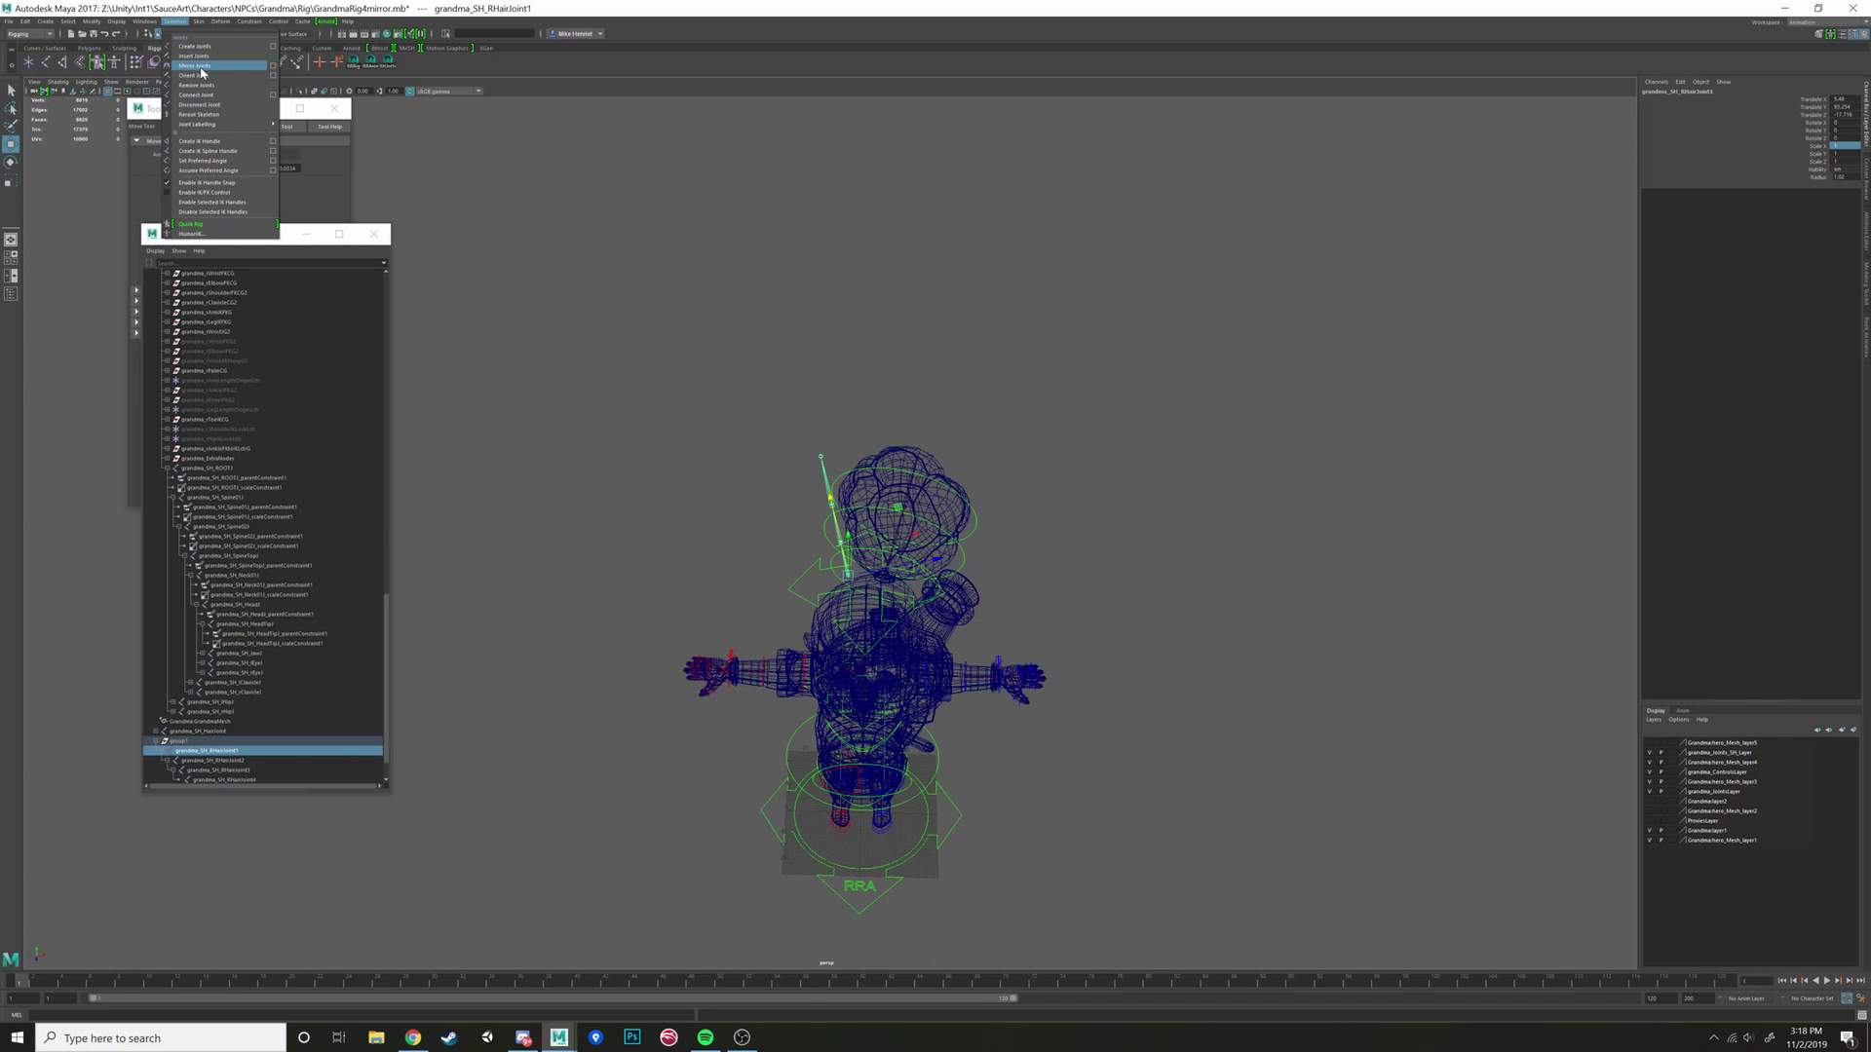
left_click(273, 65)
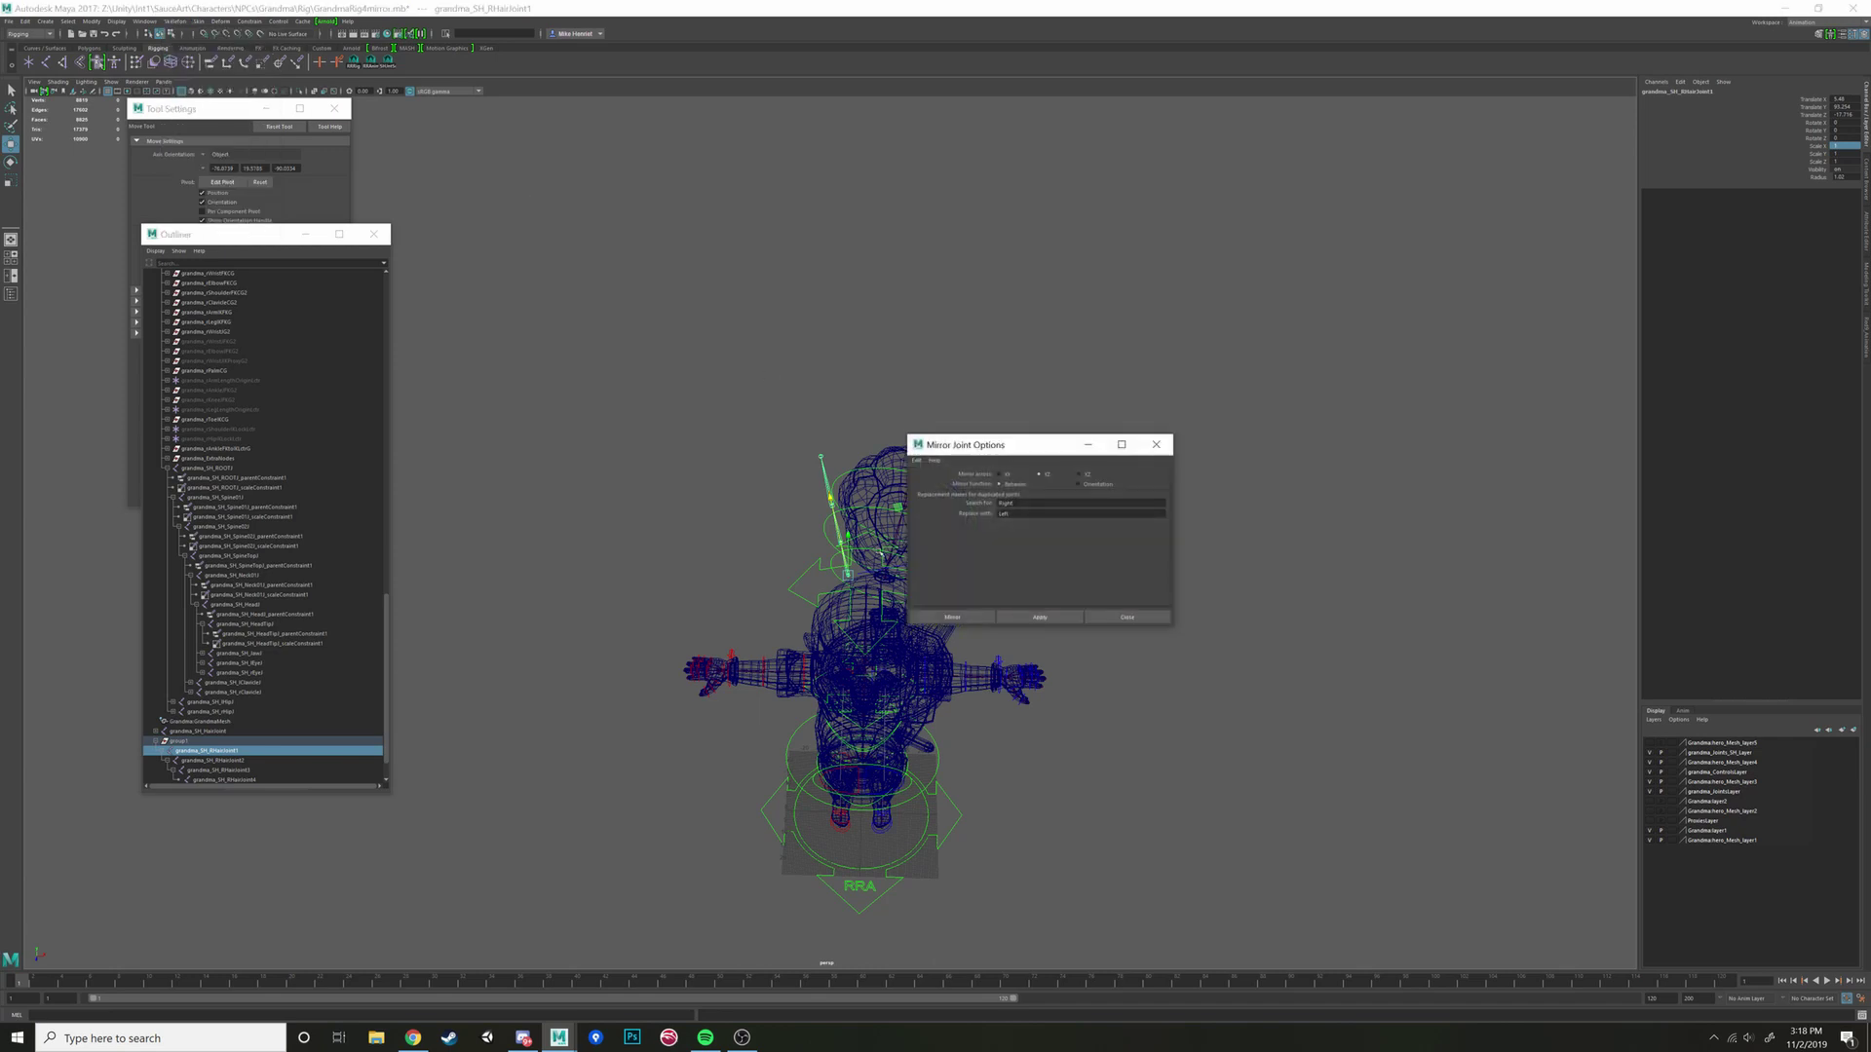
left_click_drag(984, 454, 1101, 394)
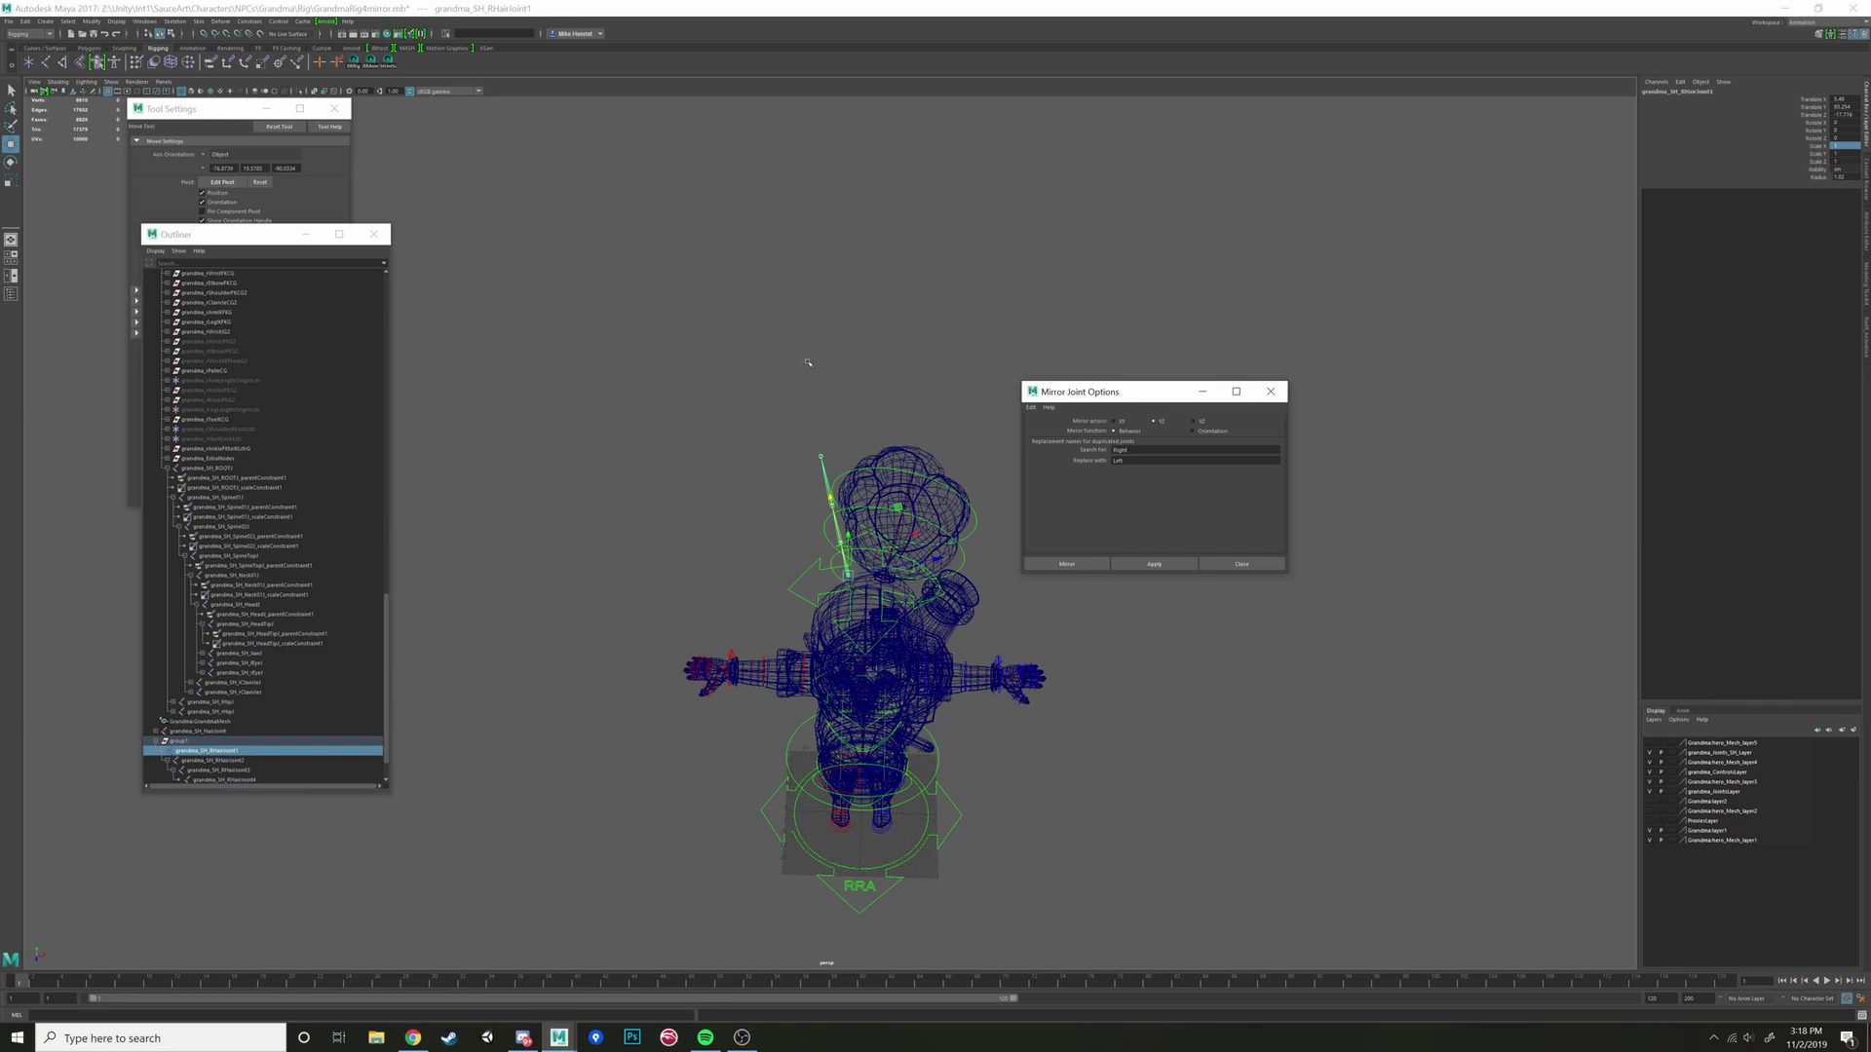
Step: Undo the negative scaling and the grouping of the R-prefixed hair chain
scroll(880, 404, "up", 4)
key("ctrl+z")
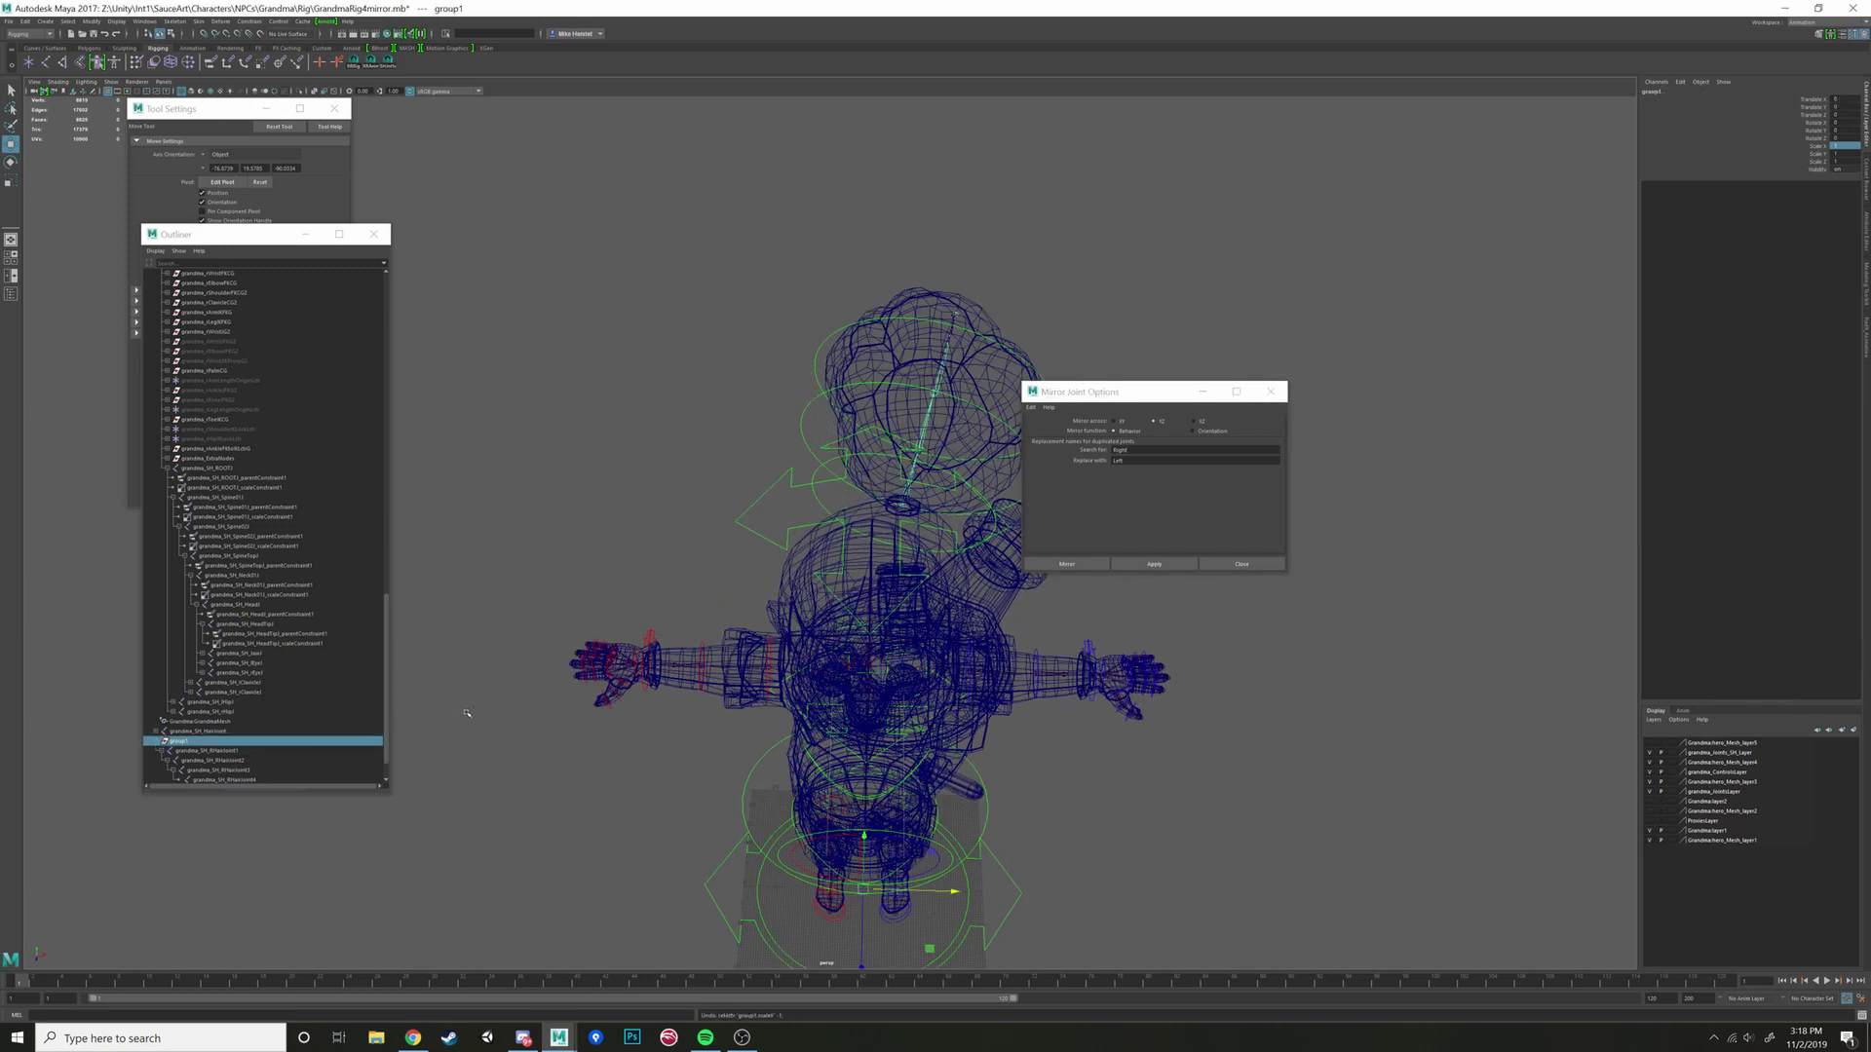
key("ctrl+z")
Step: Examine the orientation of the R-prefixed hair chain from several angles to judge which plane to mirror across
left_click_drag(685, 586, 681, 597, "alt")
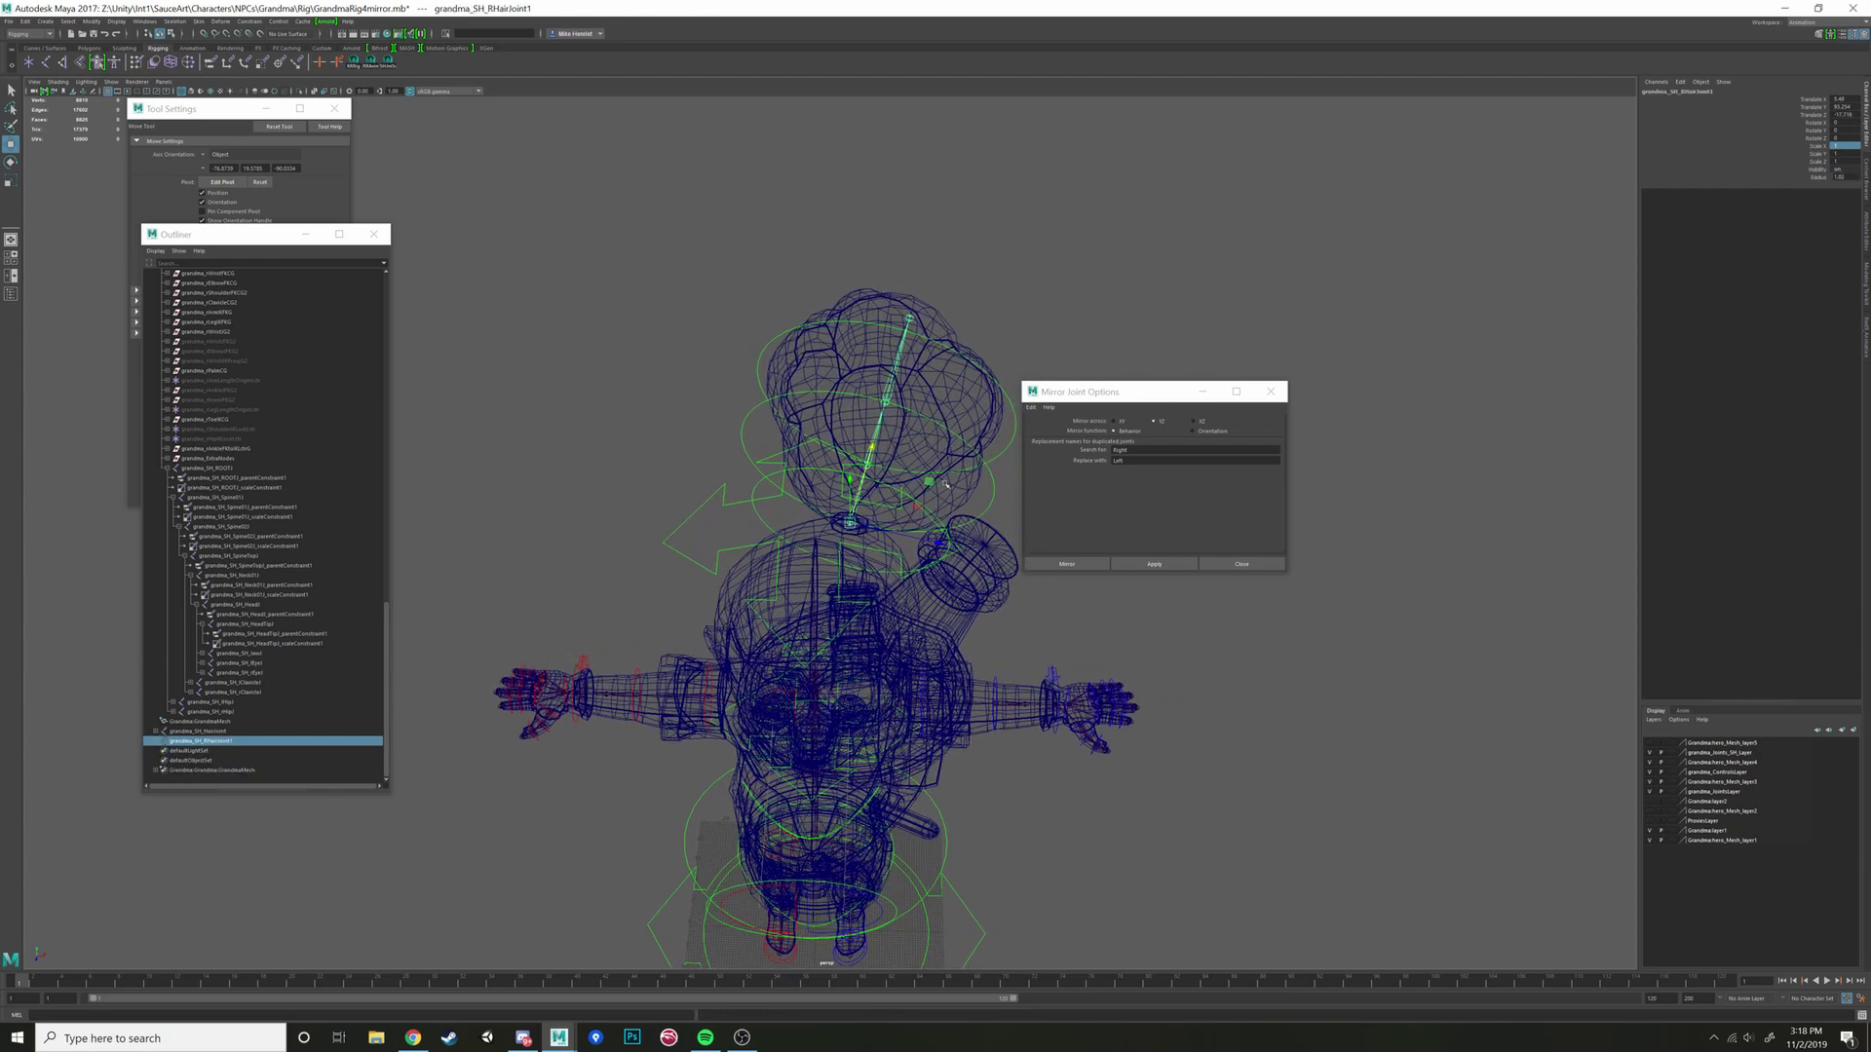
left_click_drag(947, 485, 829, 485, "alt")
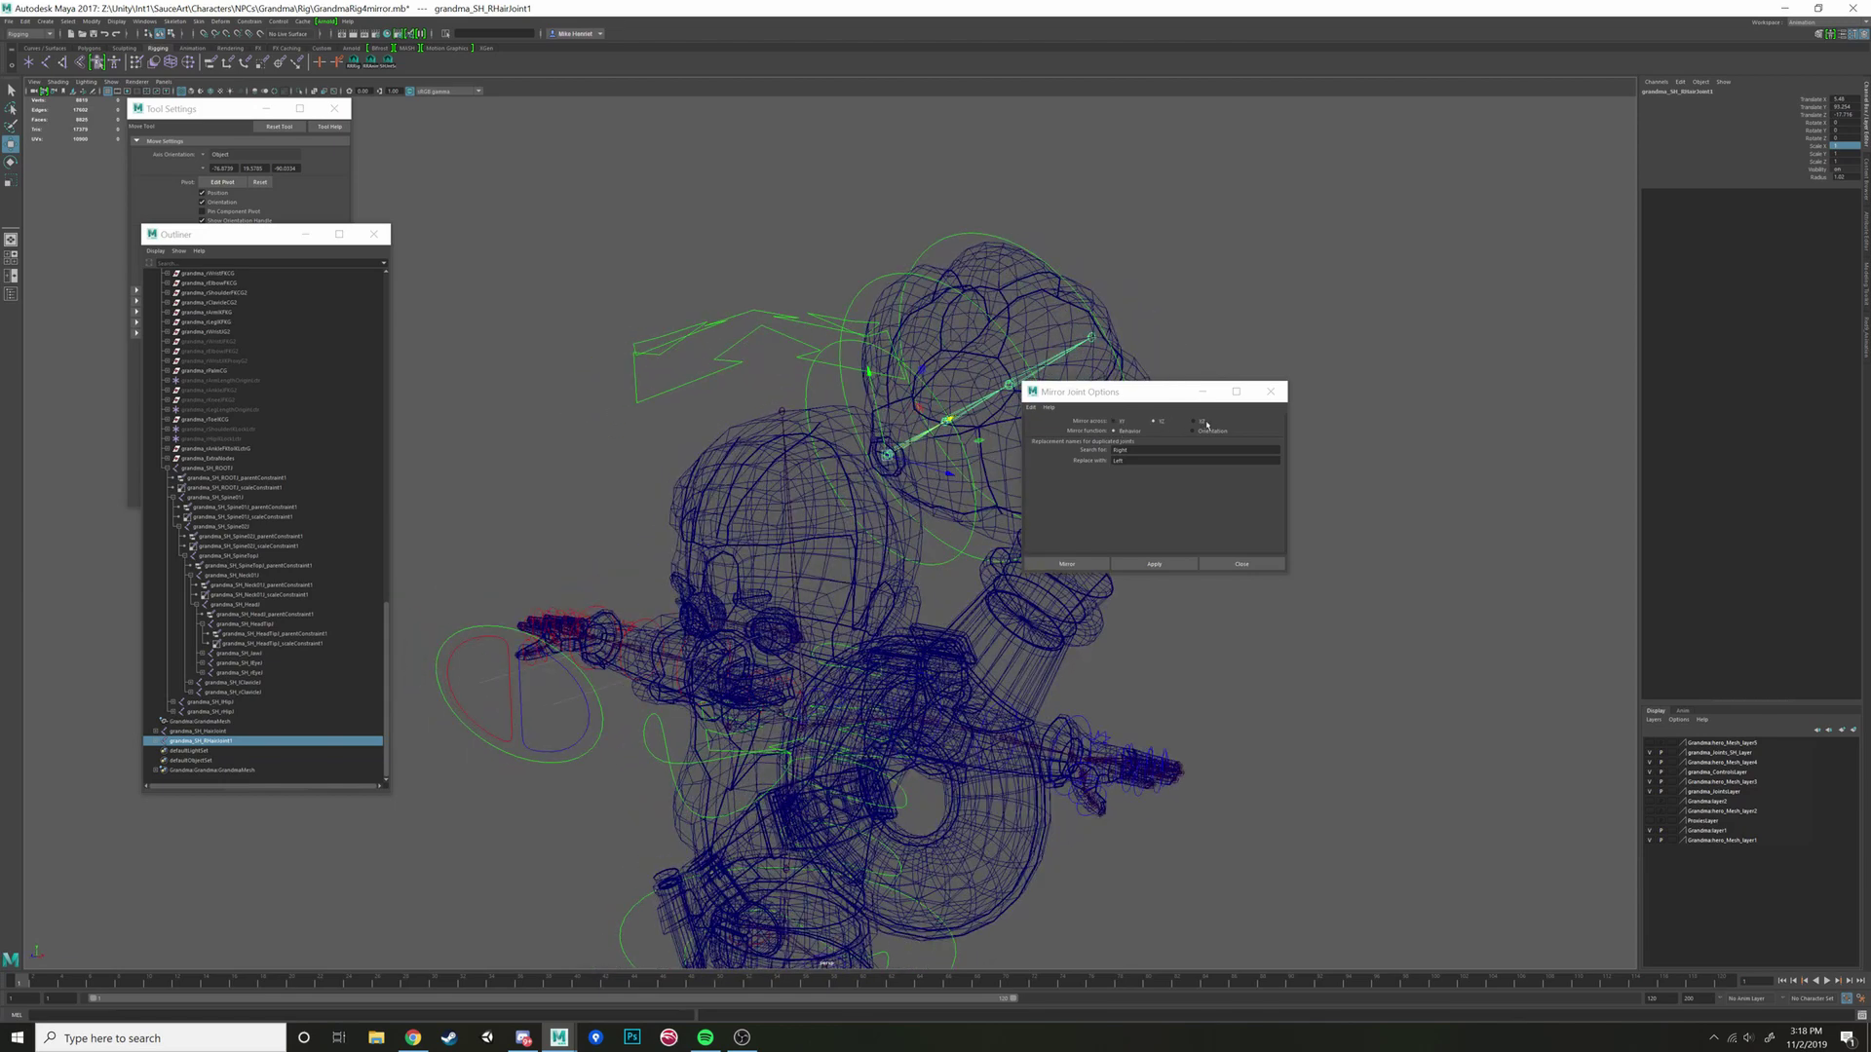
left_click_drag(1004, 429, 740, 459, "alt")
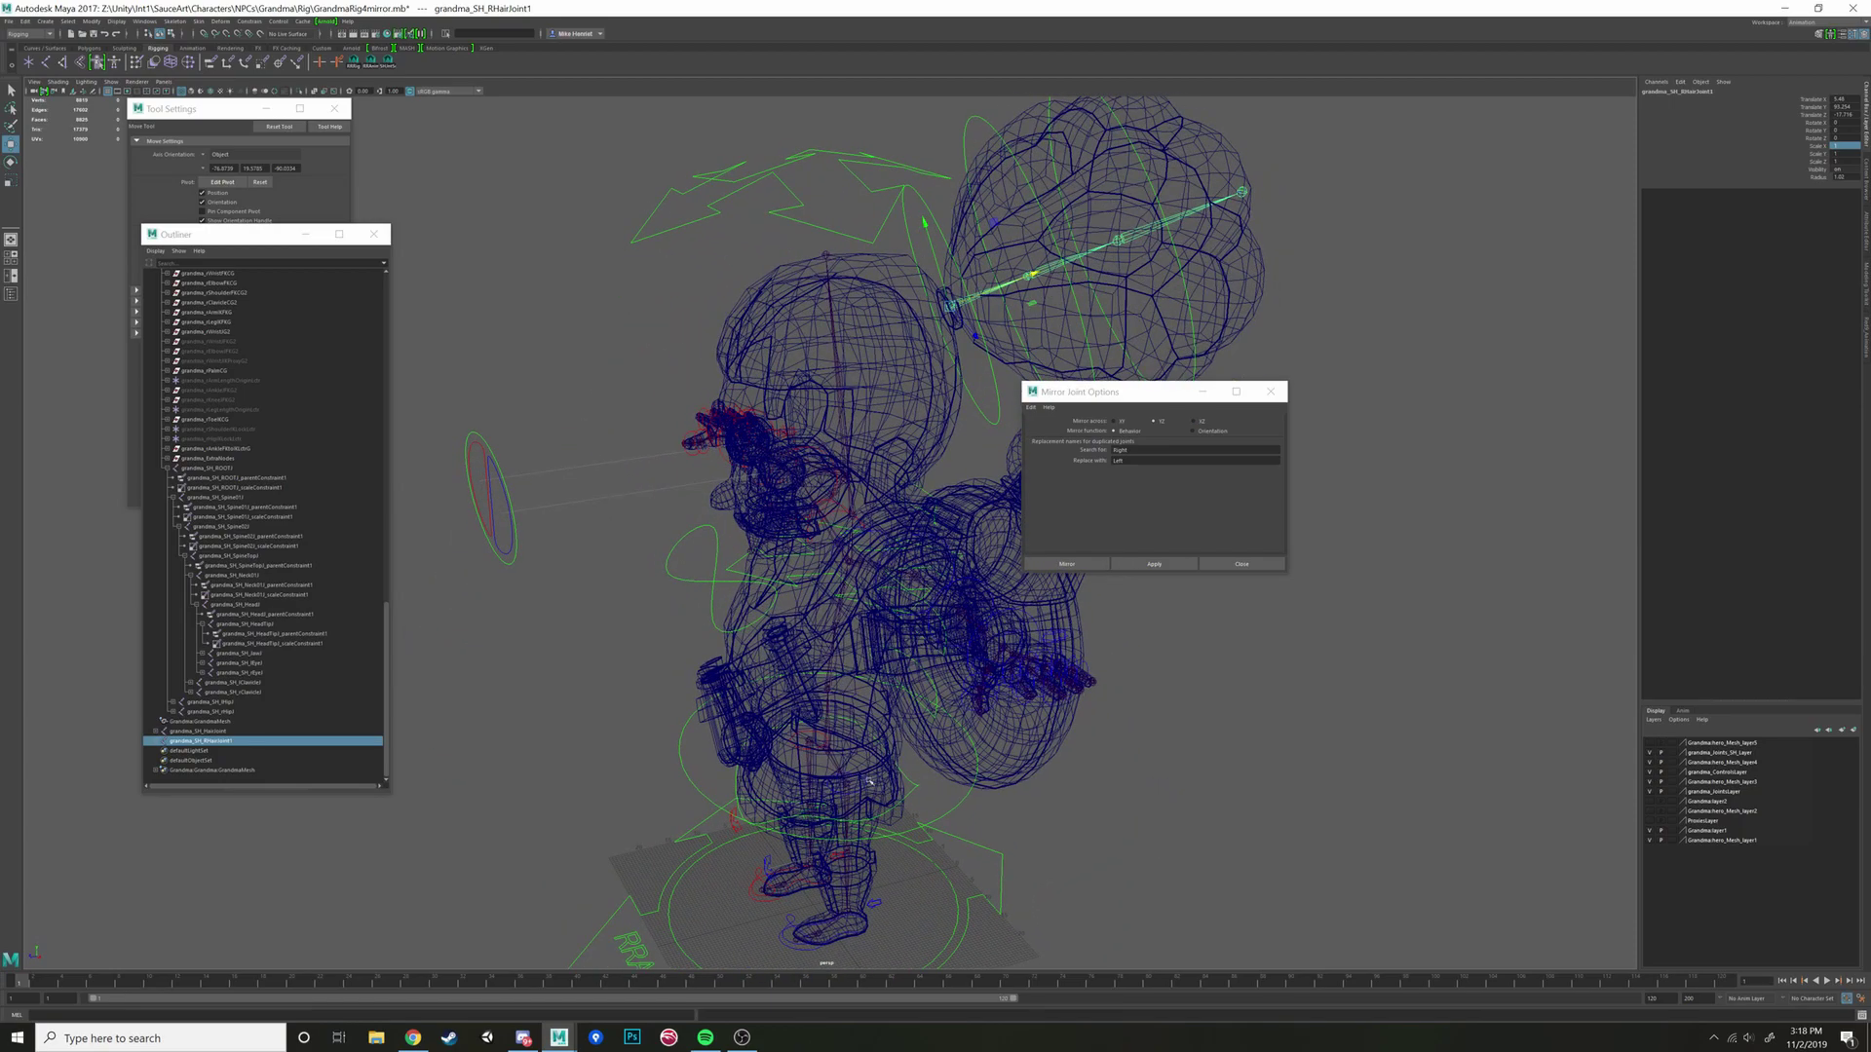
left_click_drag(870, 782, 529, 905, "alt")
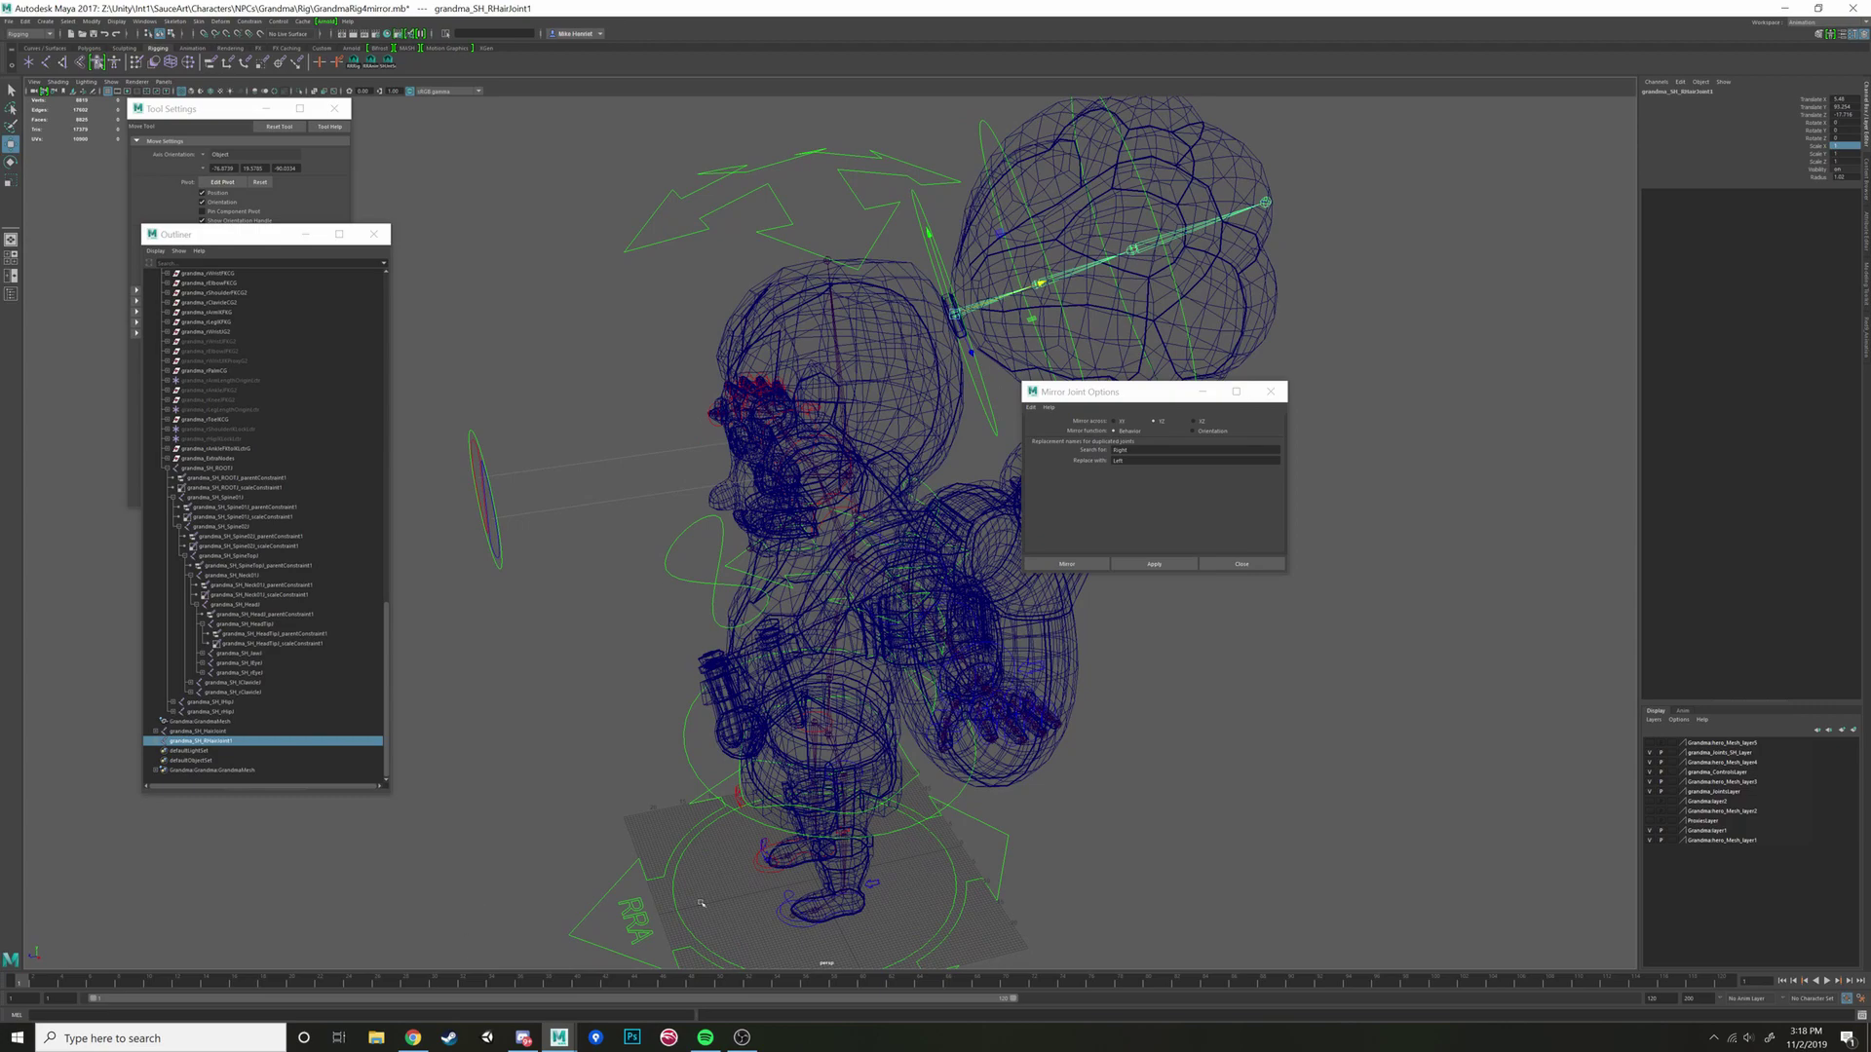
left_click_drag(700, 903, 785, 902, "alt")
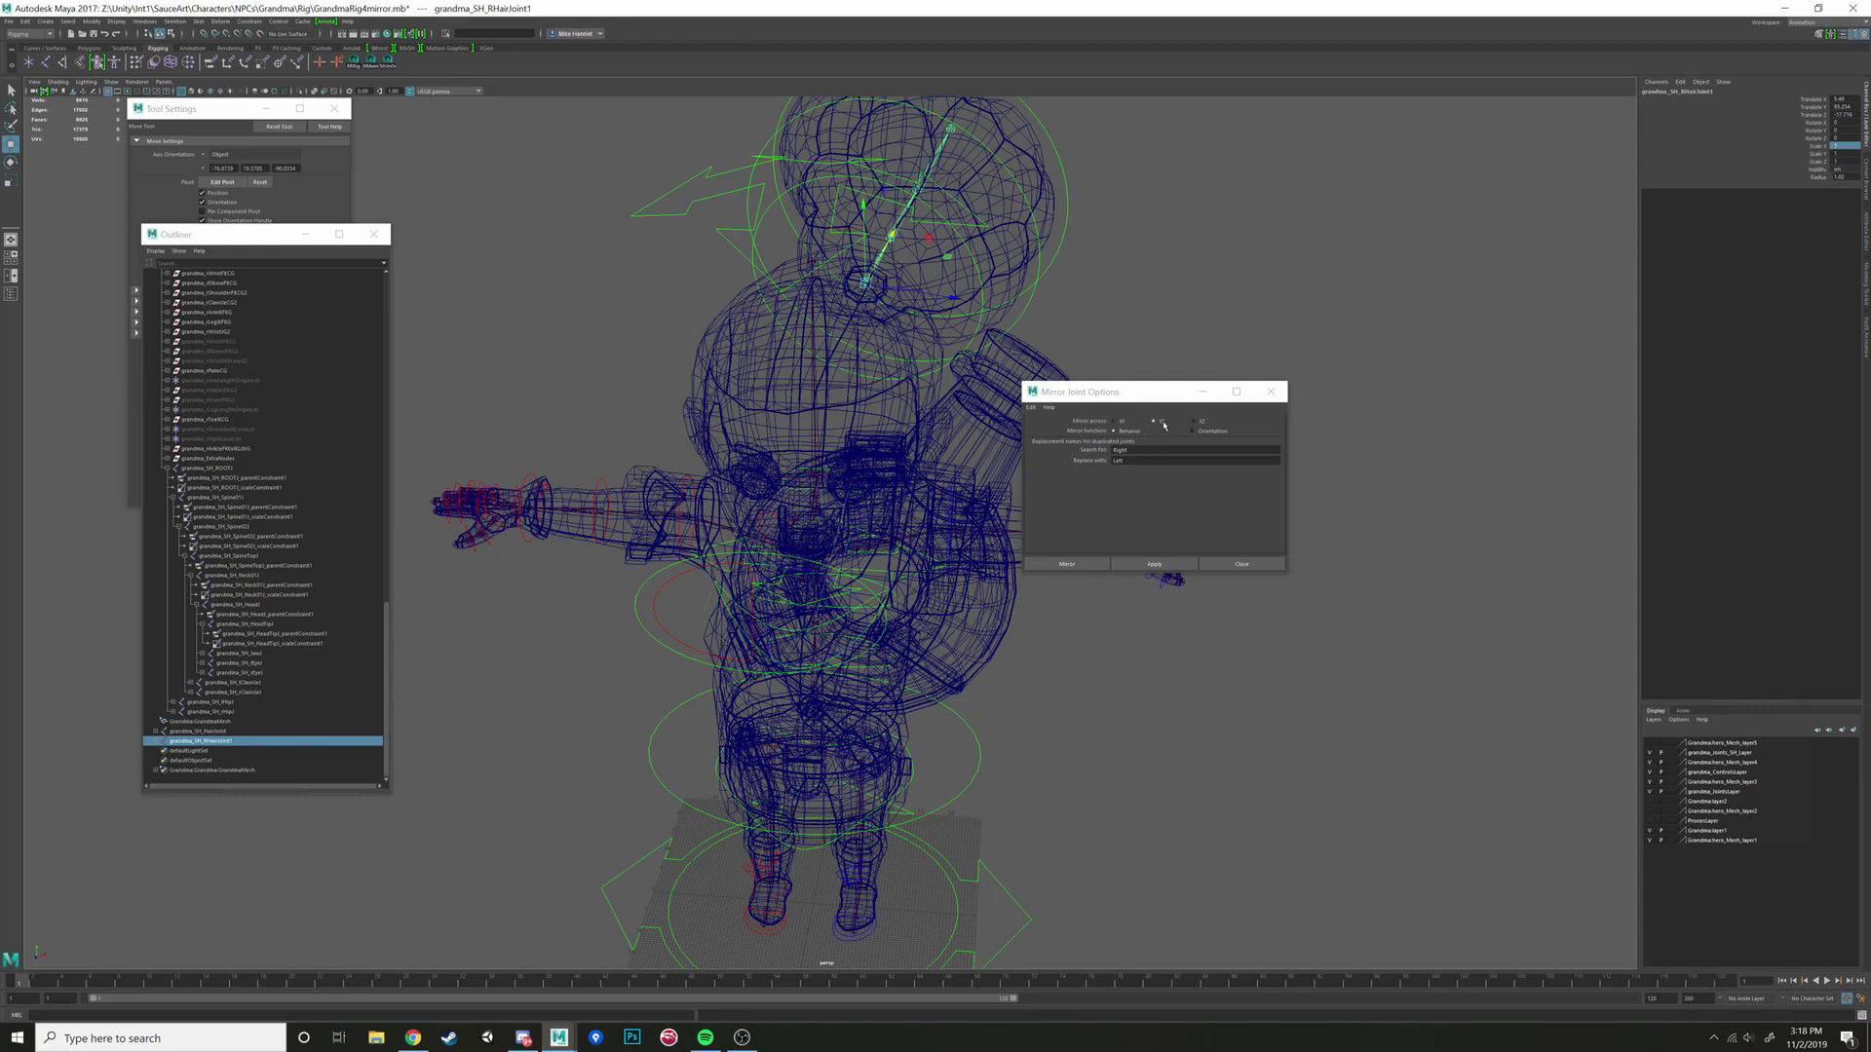
middle_click_drag(815, 483, 779, 575, "alt")
left_click_drag(779, 575, 838, 580, "alt")
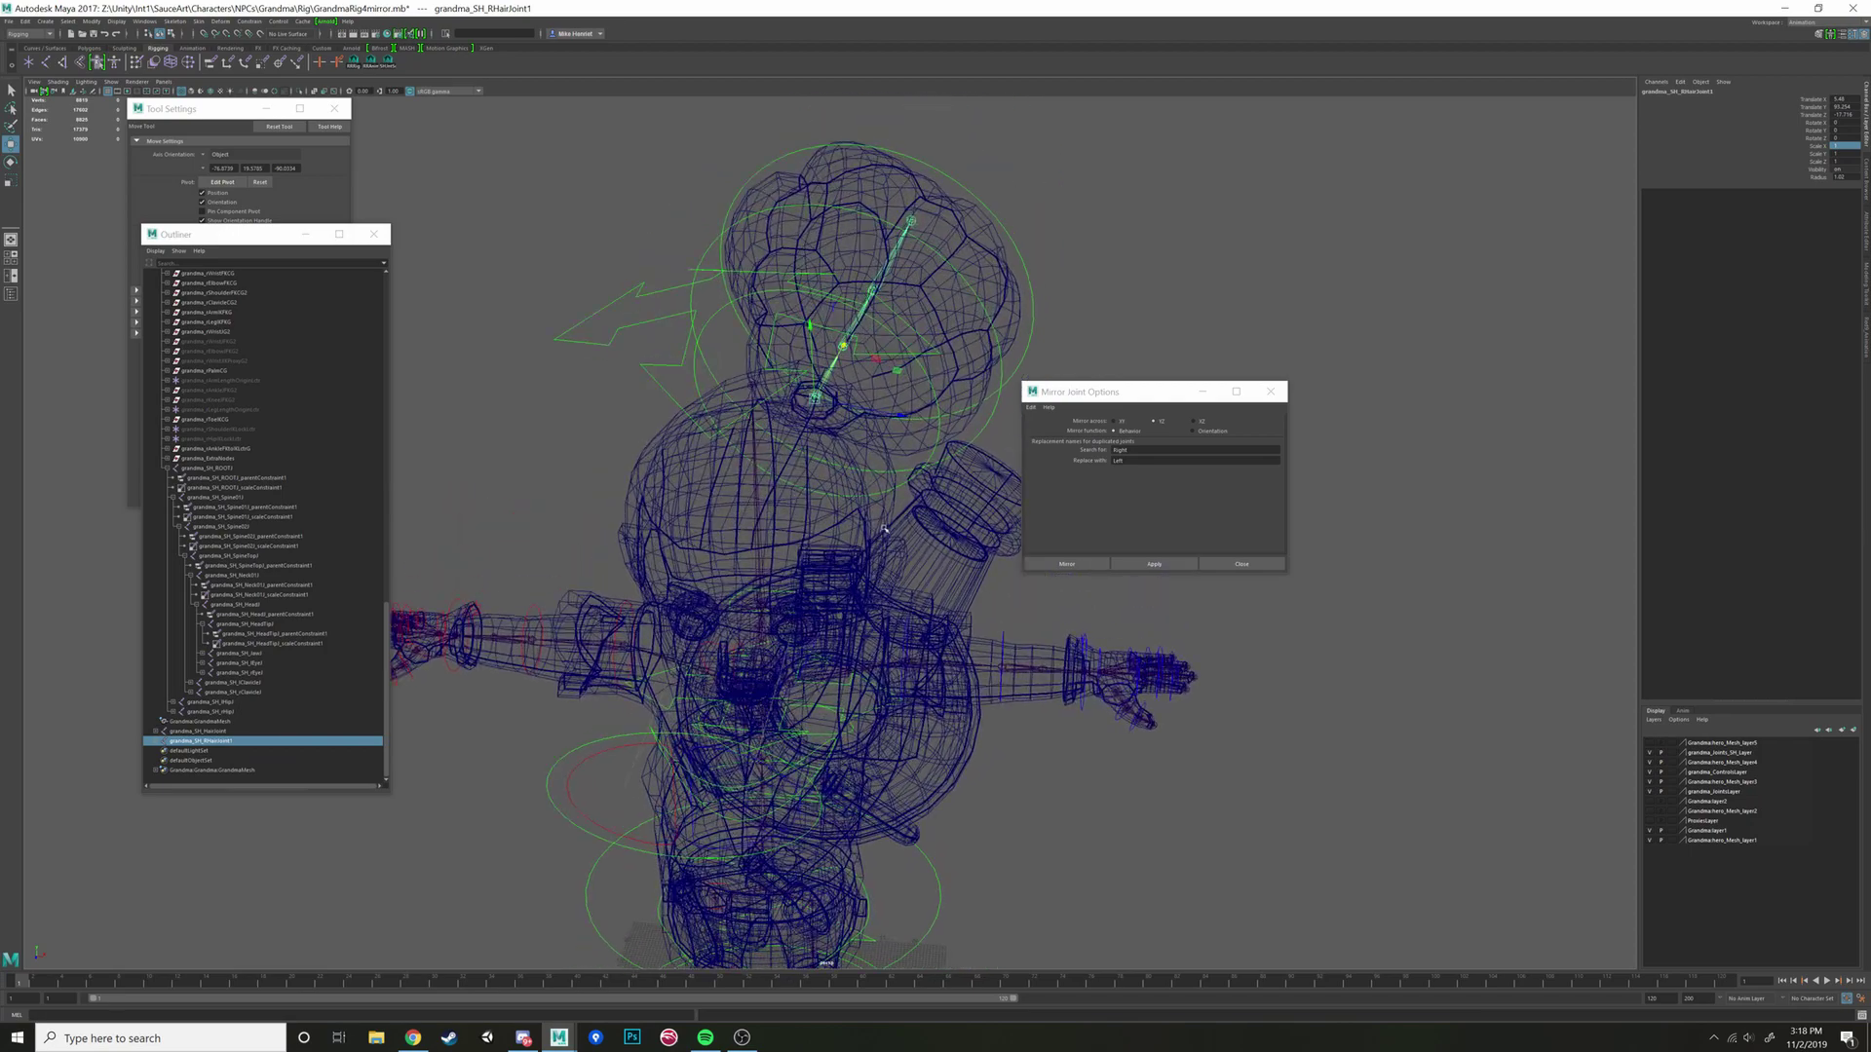
middle_click_drag(816, 468, 844, 575, "alt")
right_click_drag(845, 575, 935, 575, "alt")
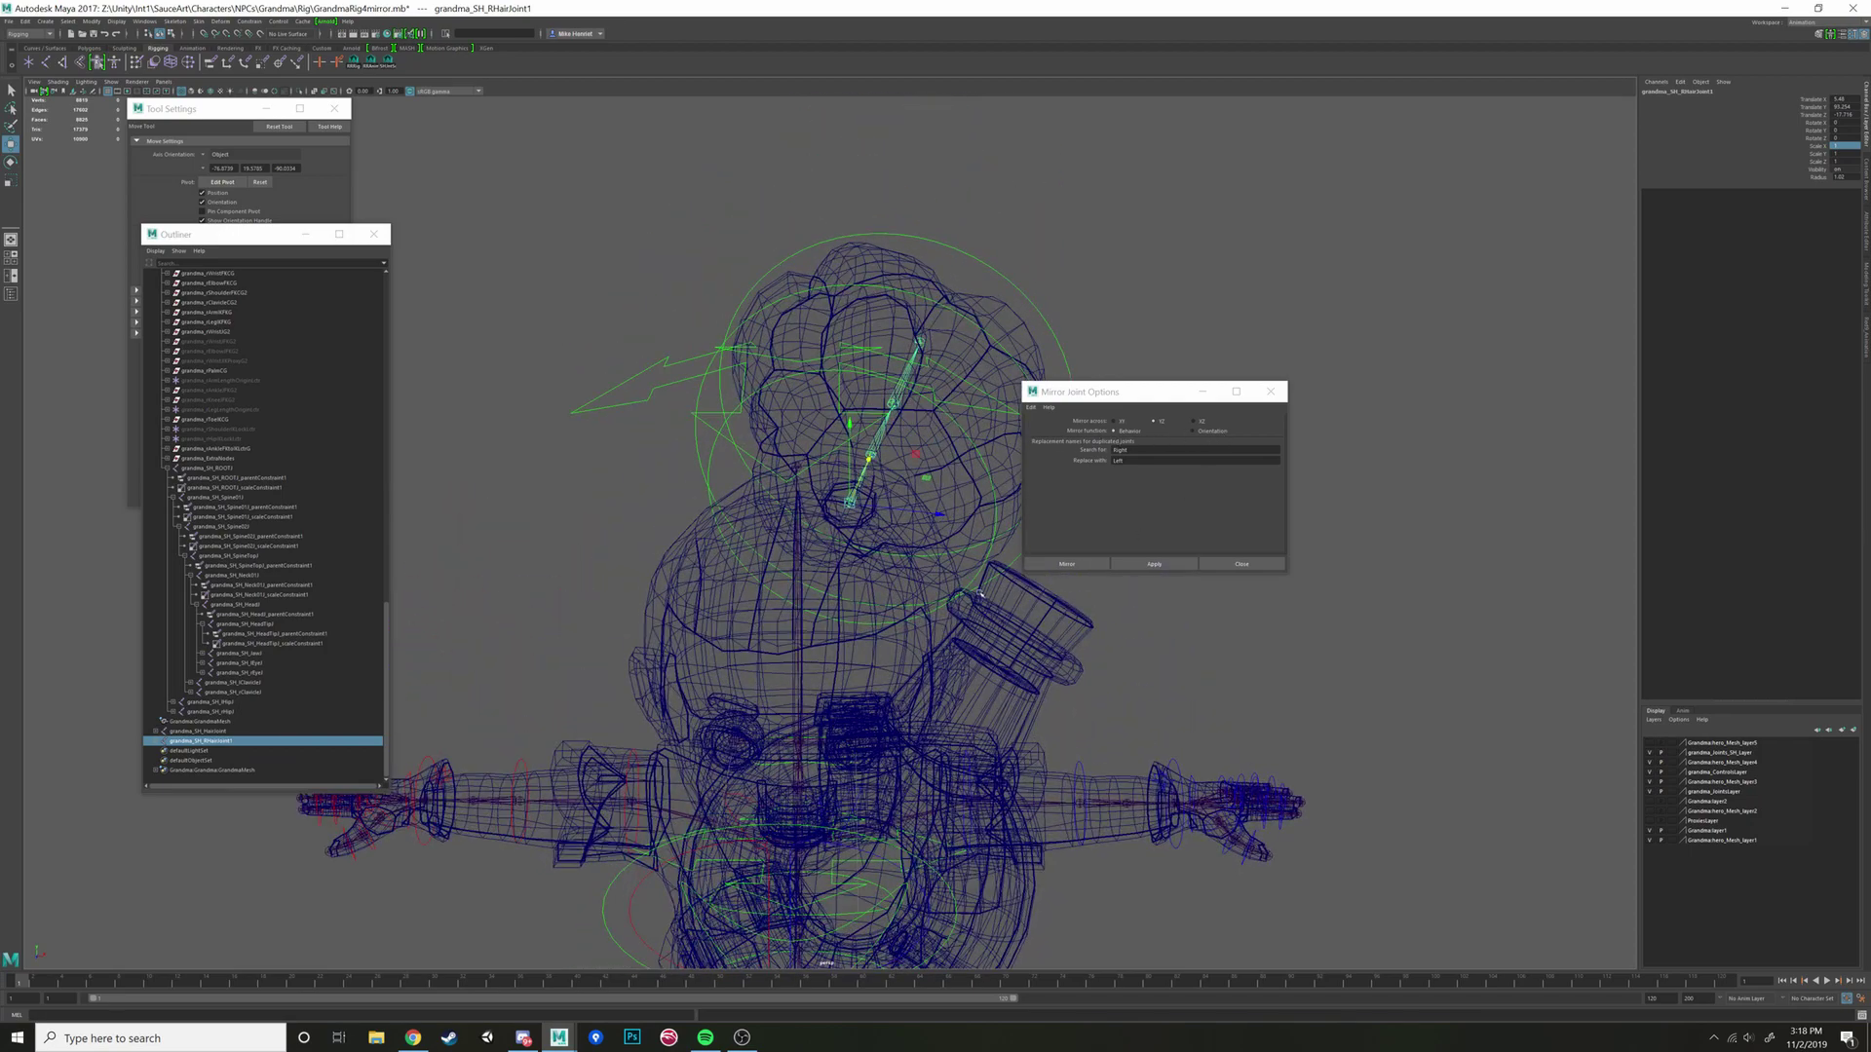
left_click_drag(979, 593, 903, 544, "alt")
Step: Reset the Mirror Joint options to their defaults and try to mirror the grandma_SH_RHairJoint1 chain across the YZ plane
left_click(1031, 407)
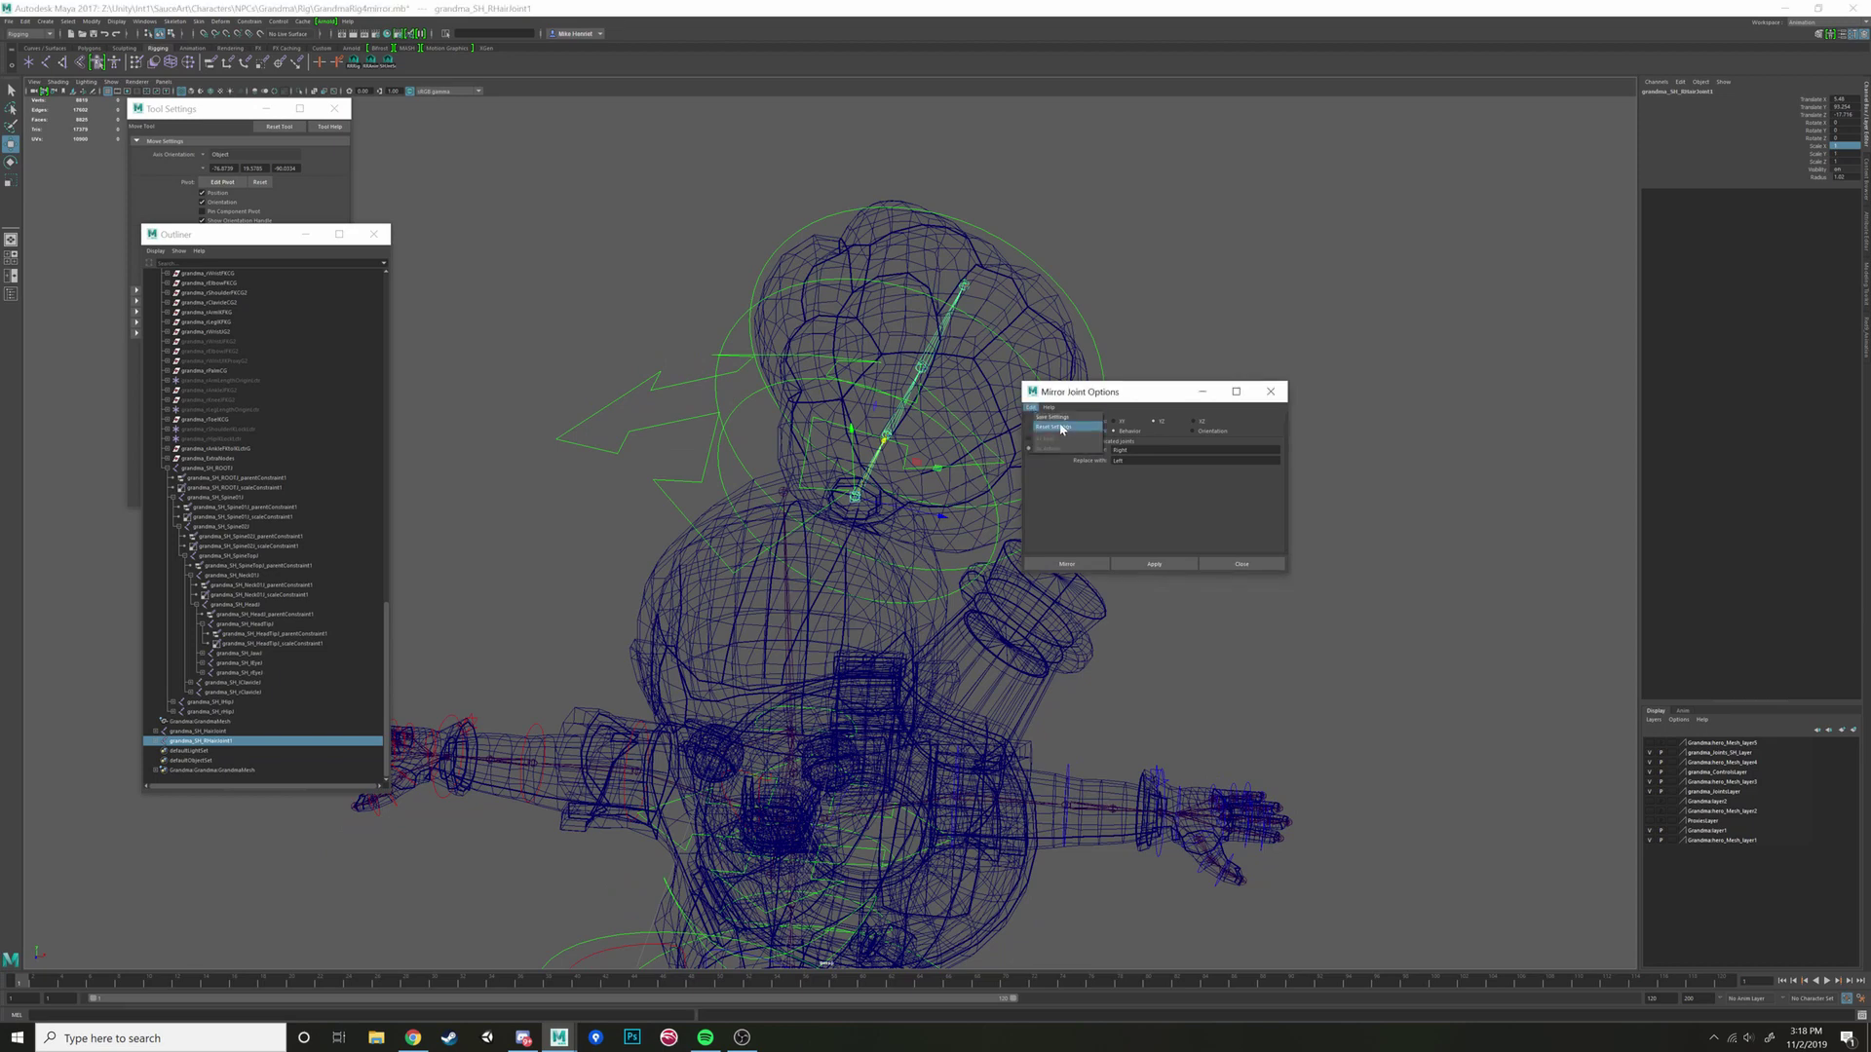
left_click(1061, 428)
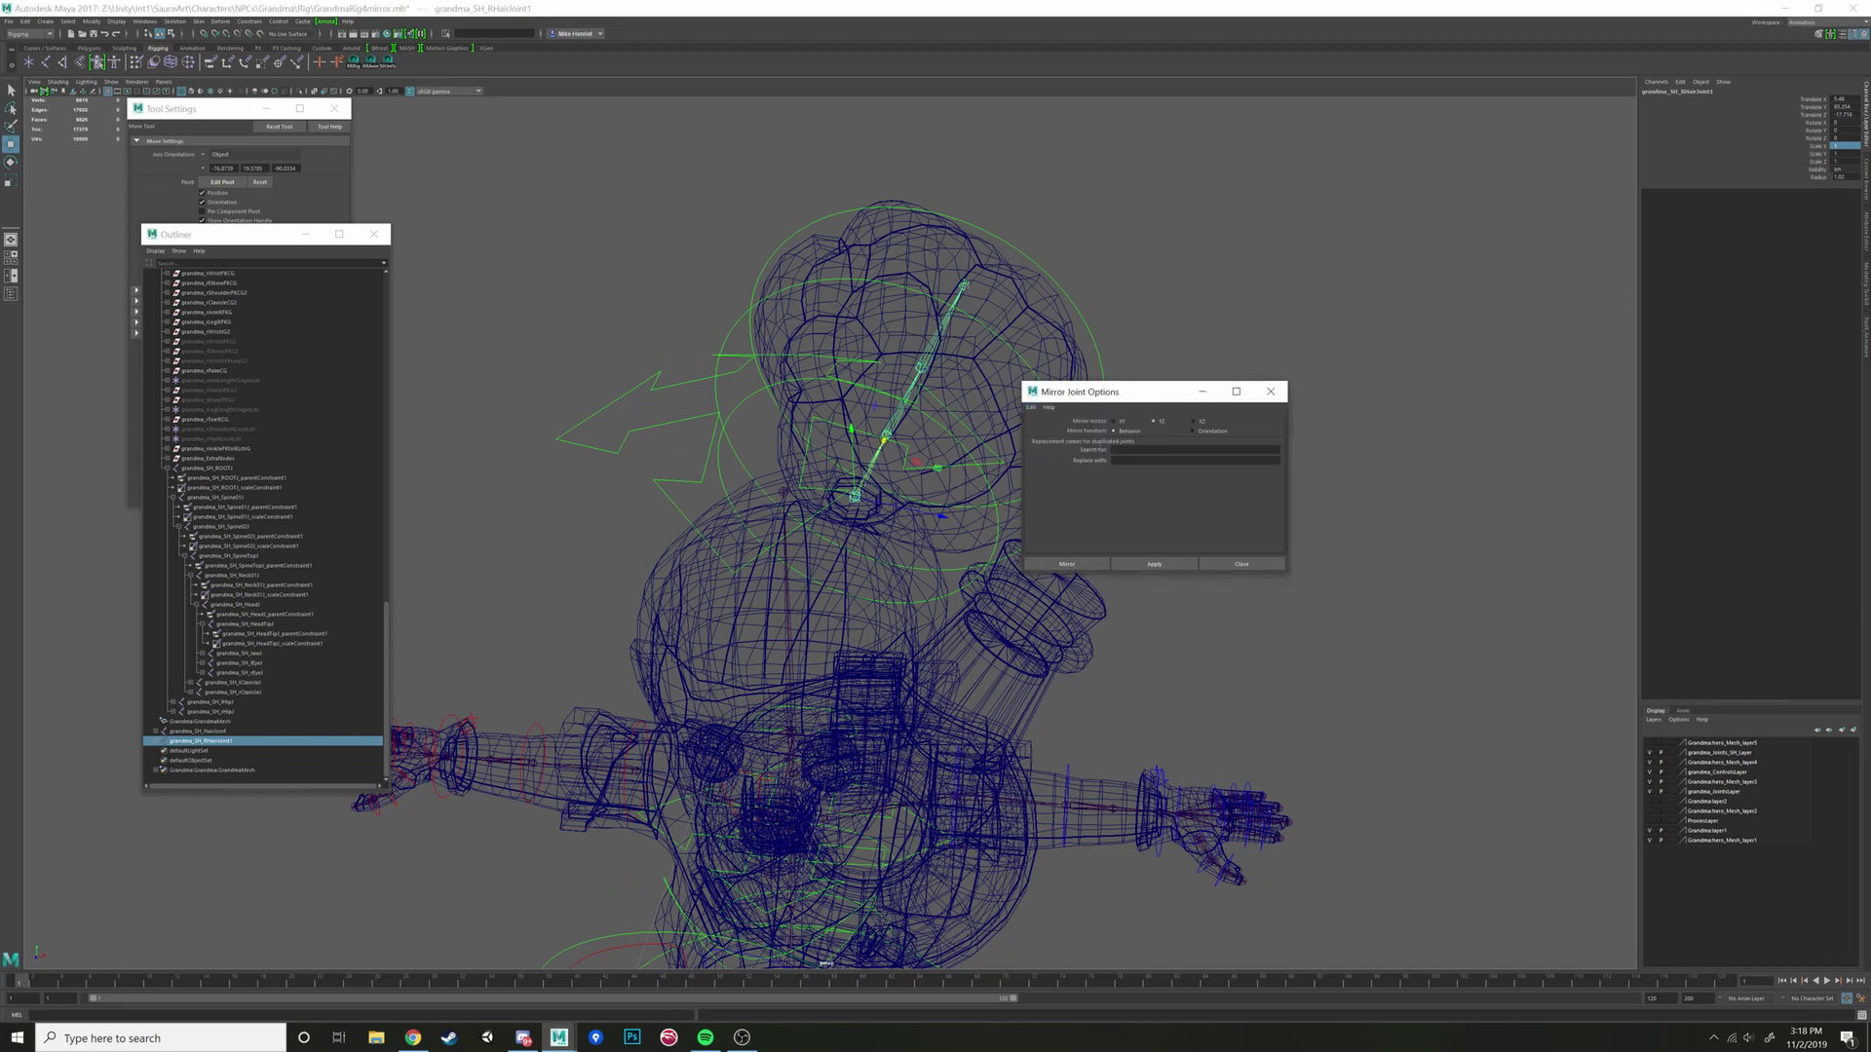
left_click(1068, 564)
Step: Examine the placement and orientation of the mirrored hair chain, selecting its joints in turn to compare it with the original
left_click_drag(974, 624, 885, 640, "alt")
left_click(864, 610)
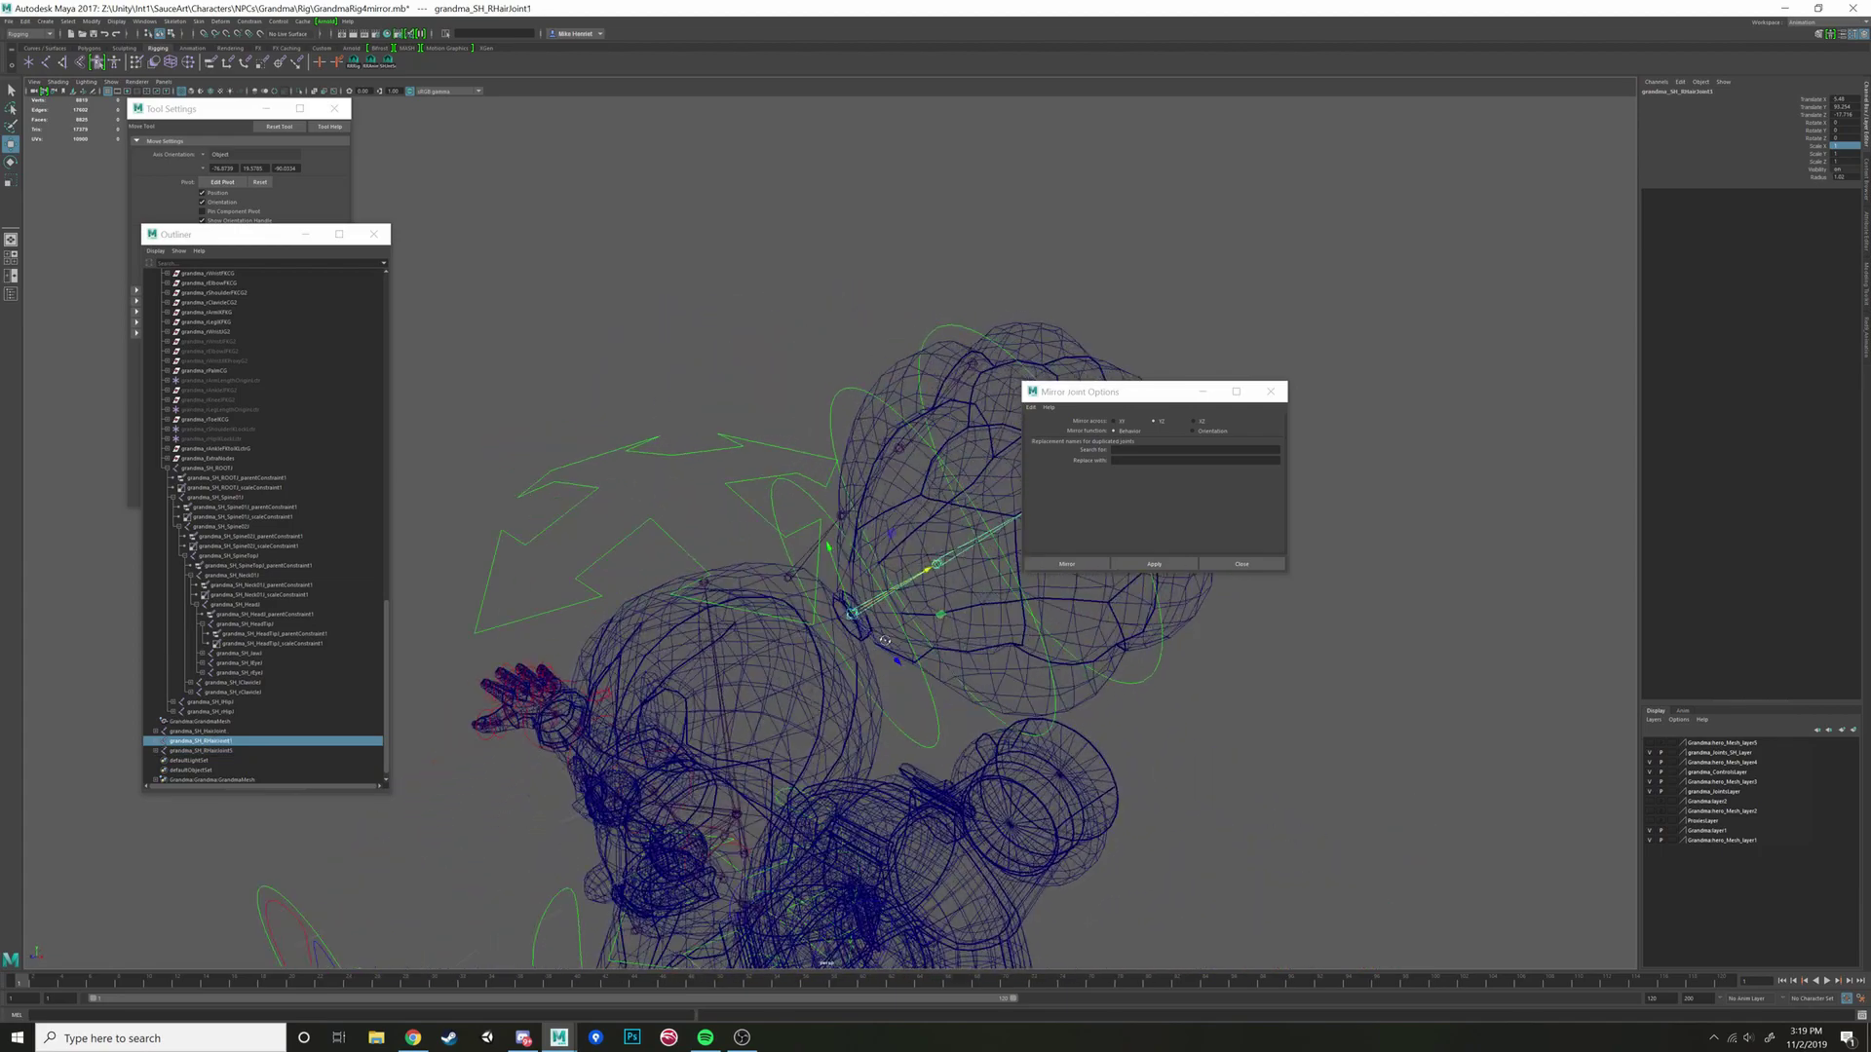
left_click(786, 580)
left_click_drag(735, 640, 722, 618, "alt")
left_click(868, 510)
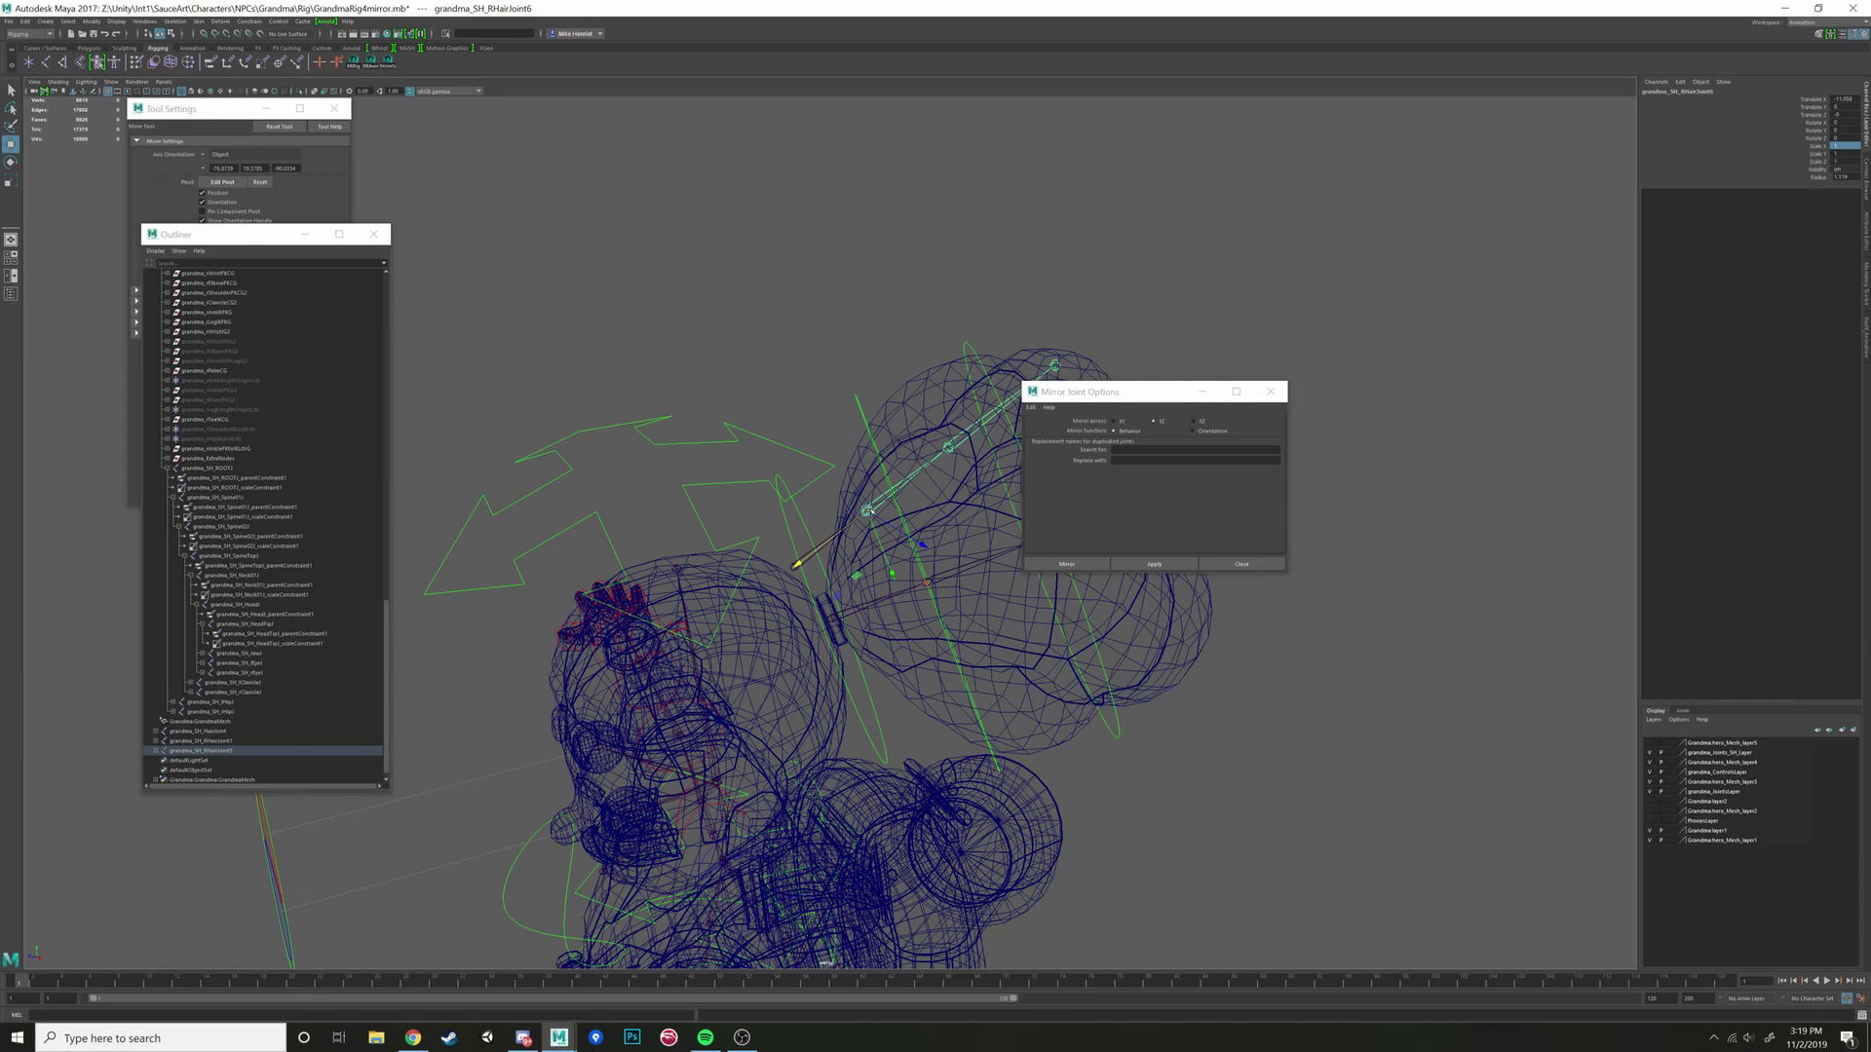
left_click_drag(953, 490, 857, 594, "alt")
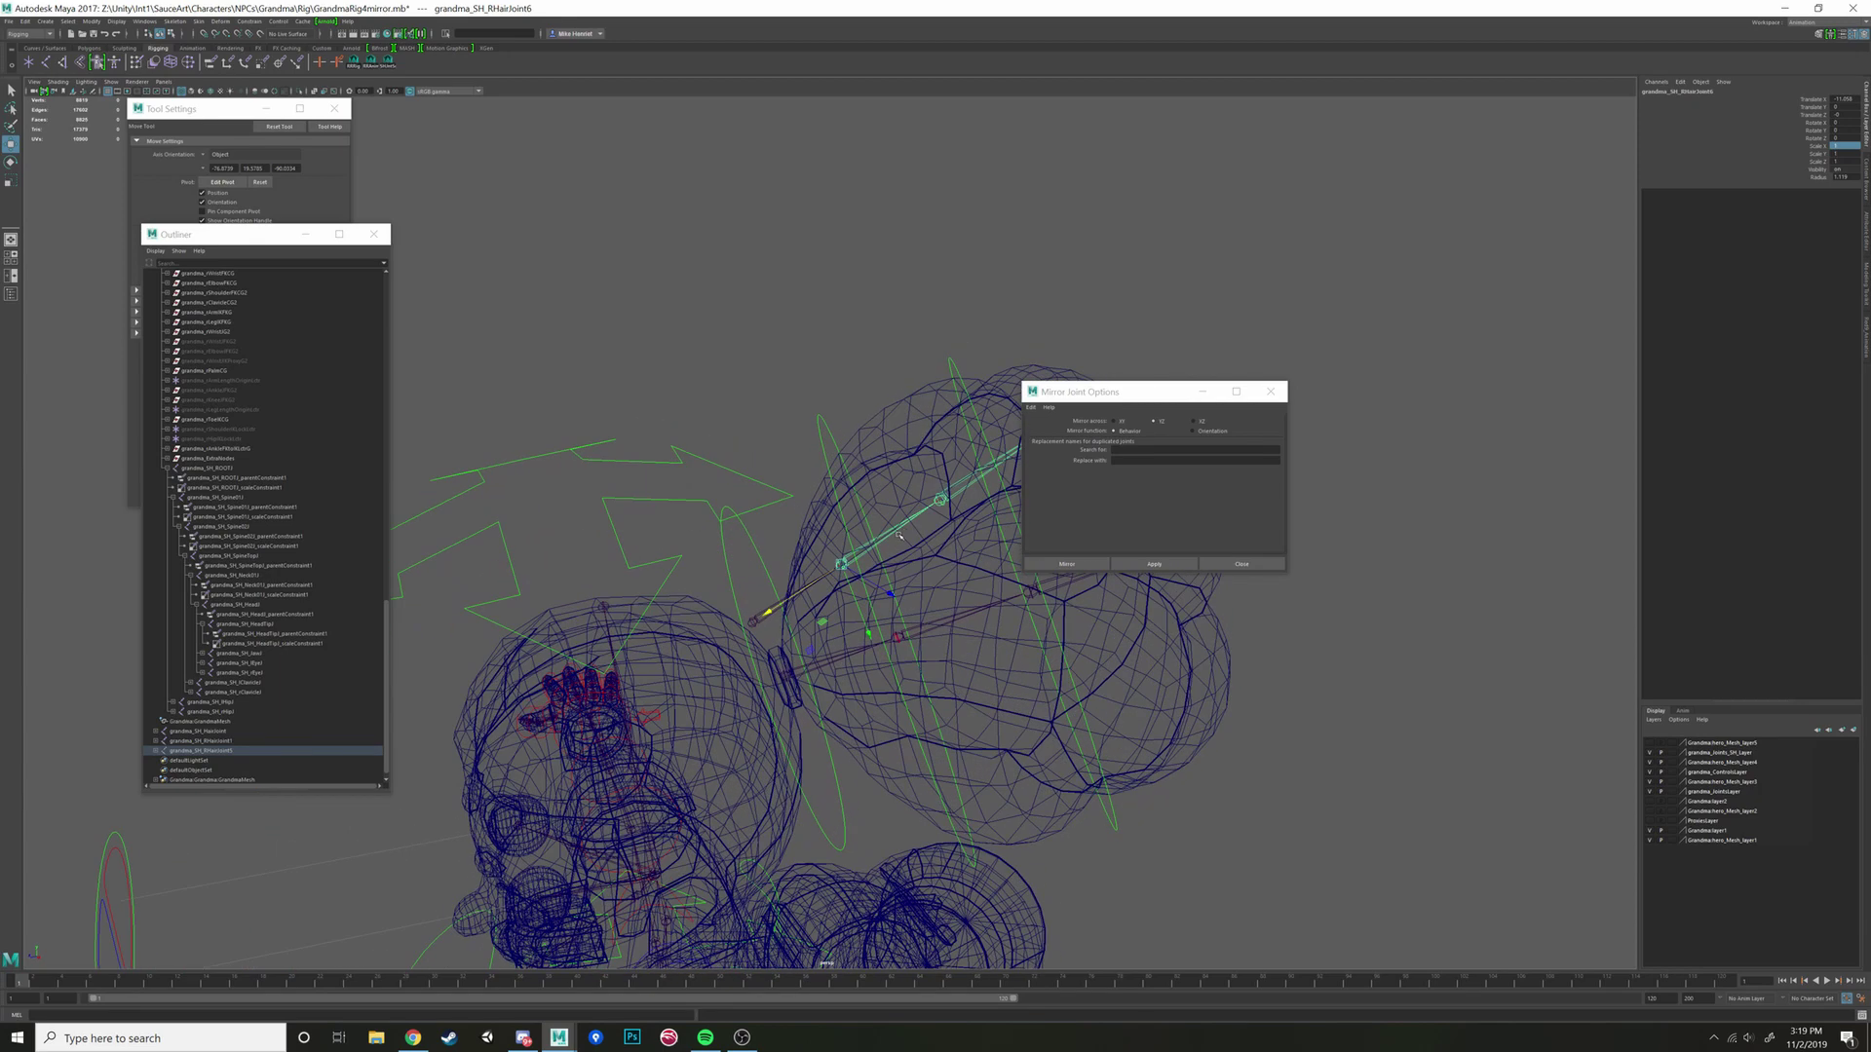
key("ctrl+z")
key("ctrl+z")
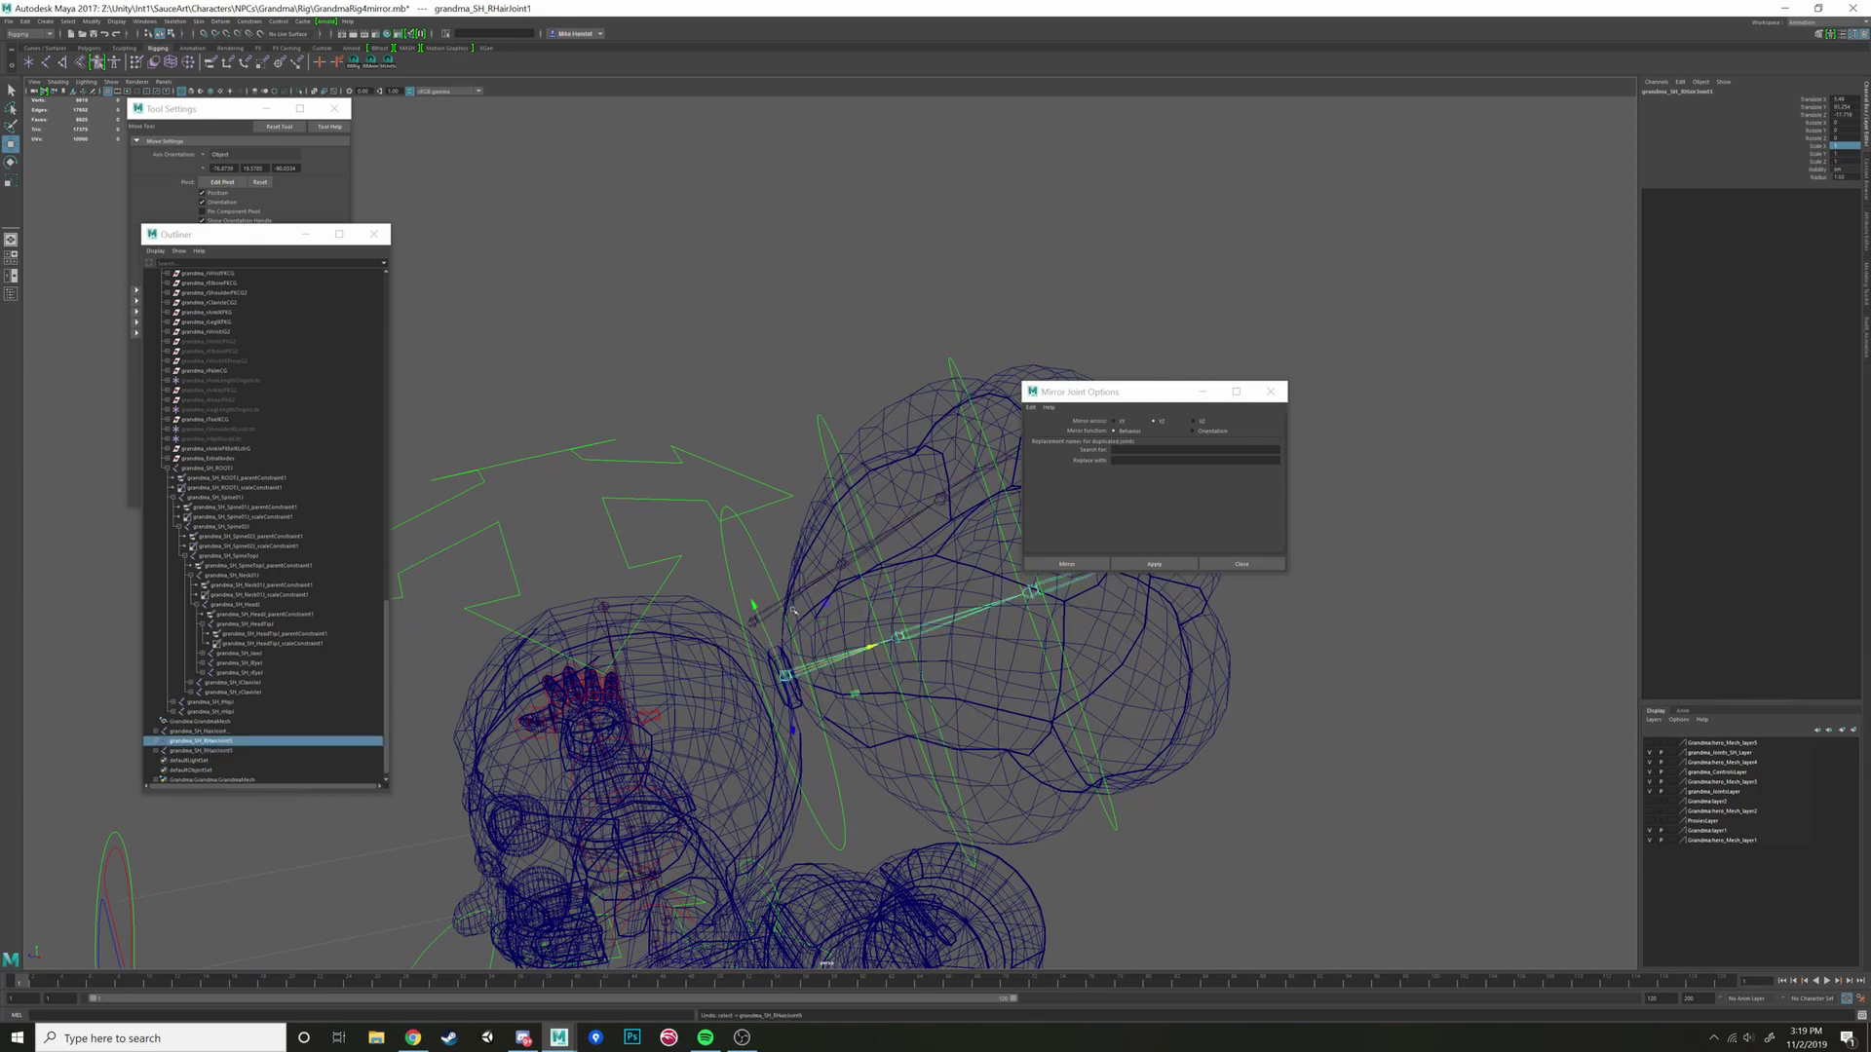
left_click_drag(771, 614, 861, 665, "alt")
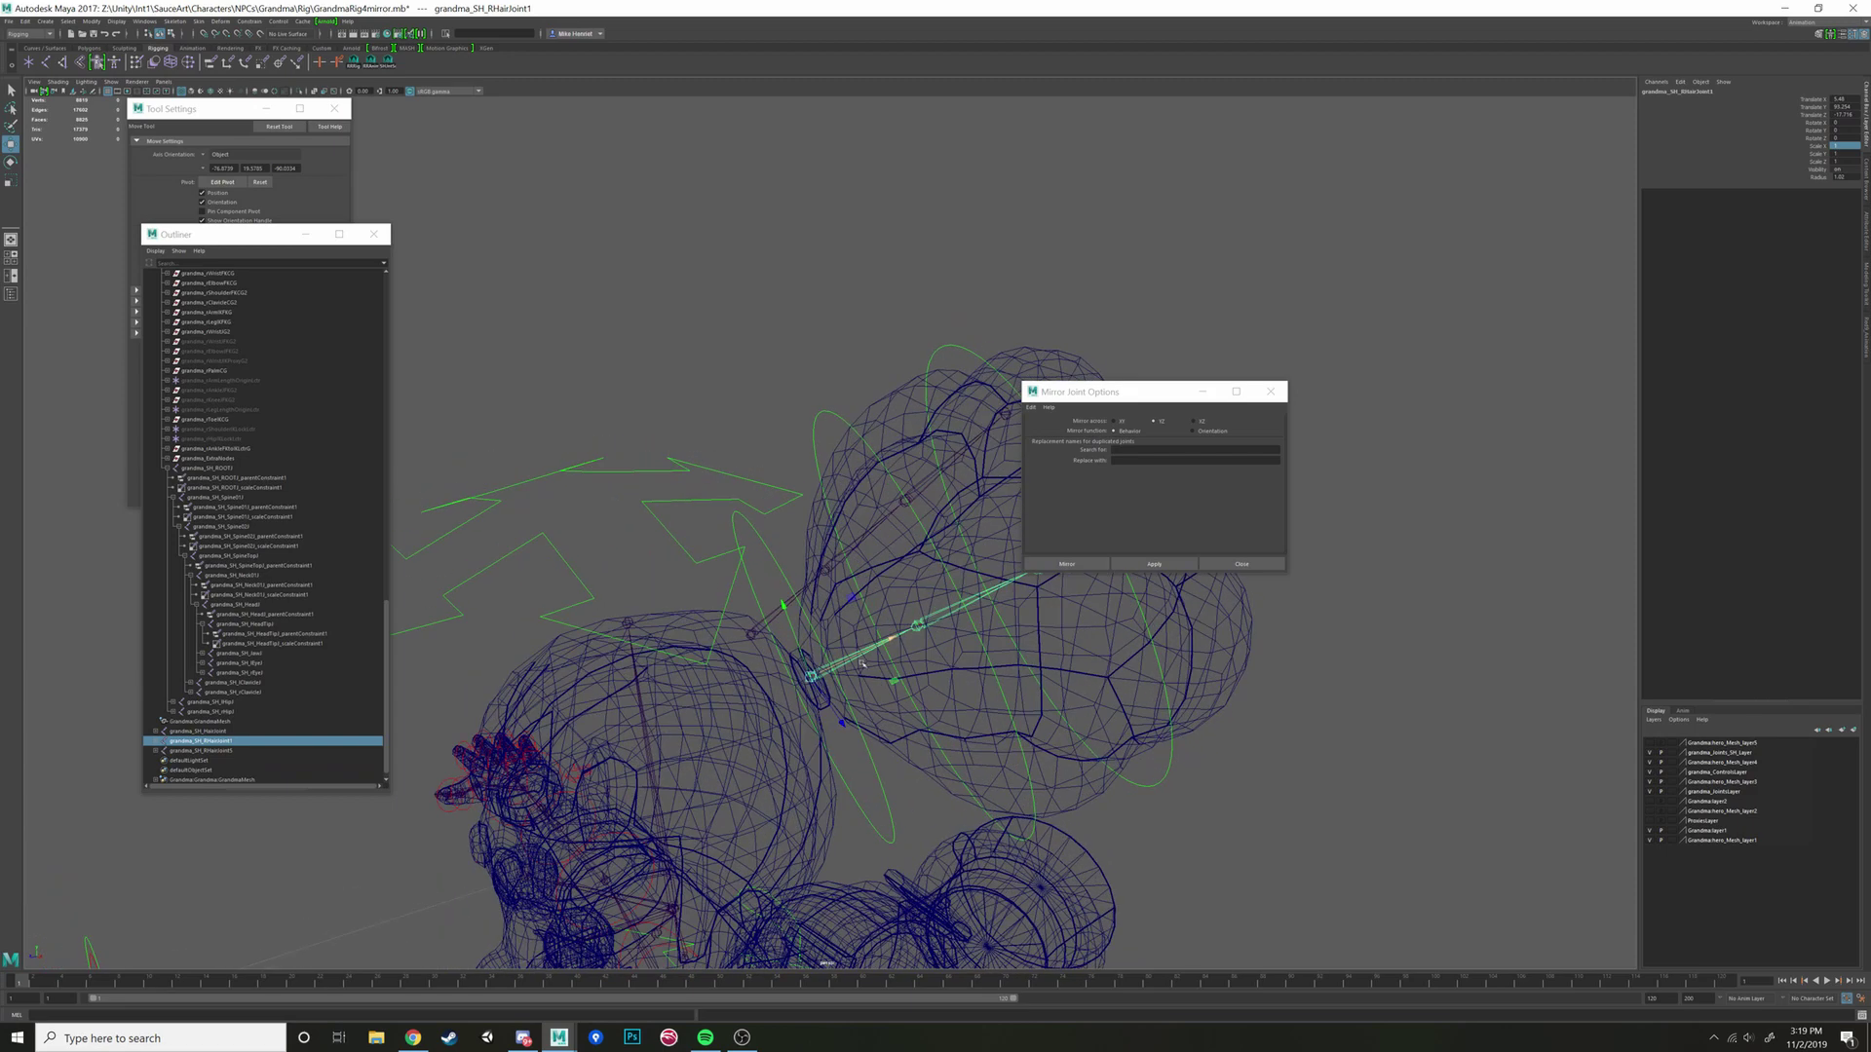
left_click(809, 587)
left_click_drag(809, 587, 857, 654, "alt")
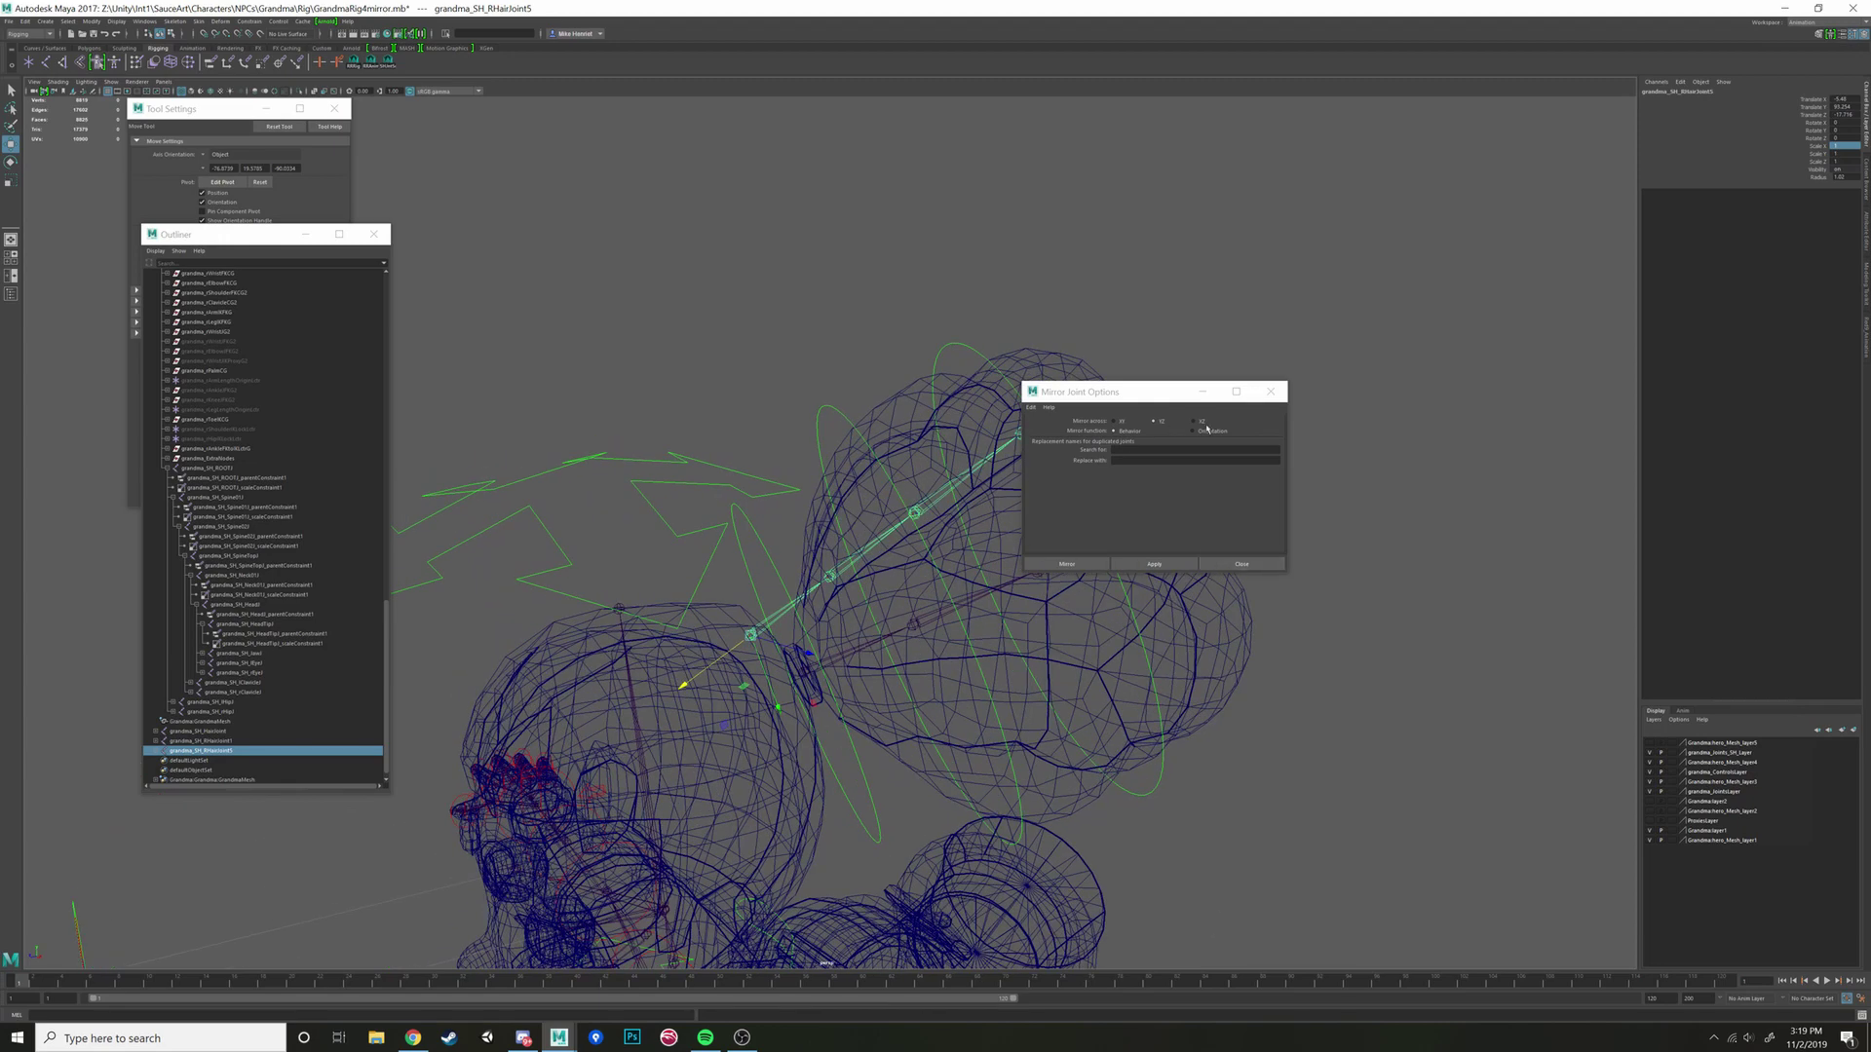
Step: Undo the joint mirroring to remove the mirrored copy of the hair chain
key("ctrl+z")
key("ctrl+z")
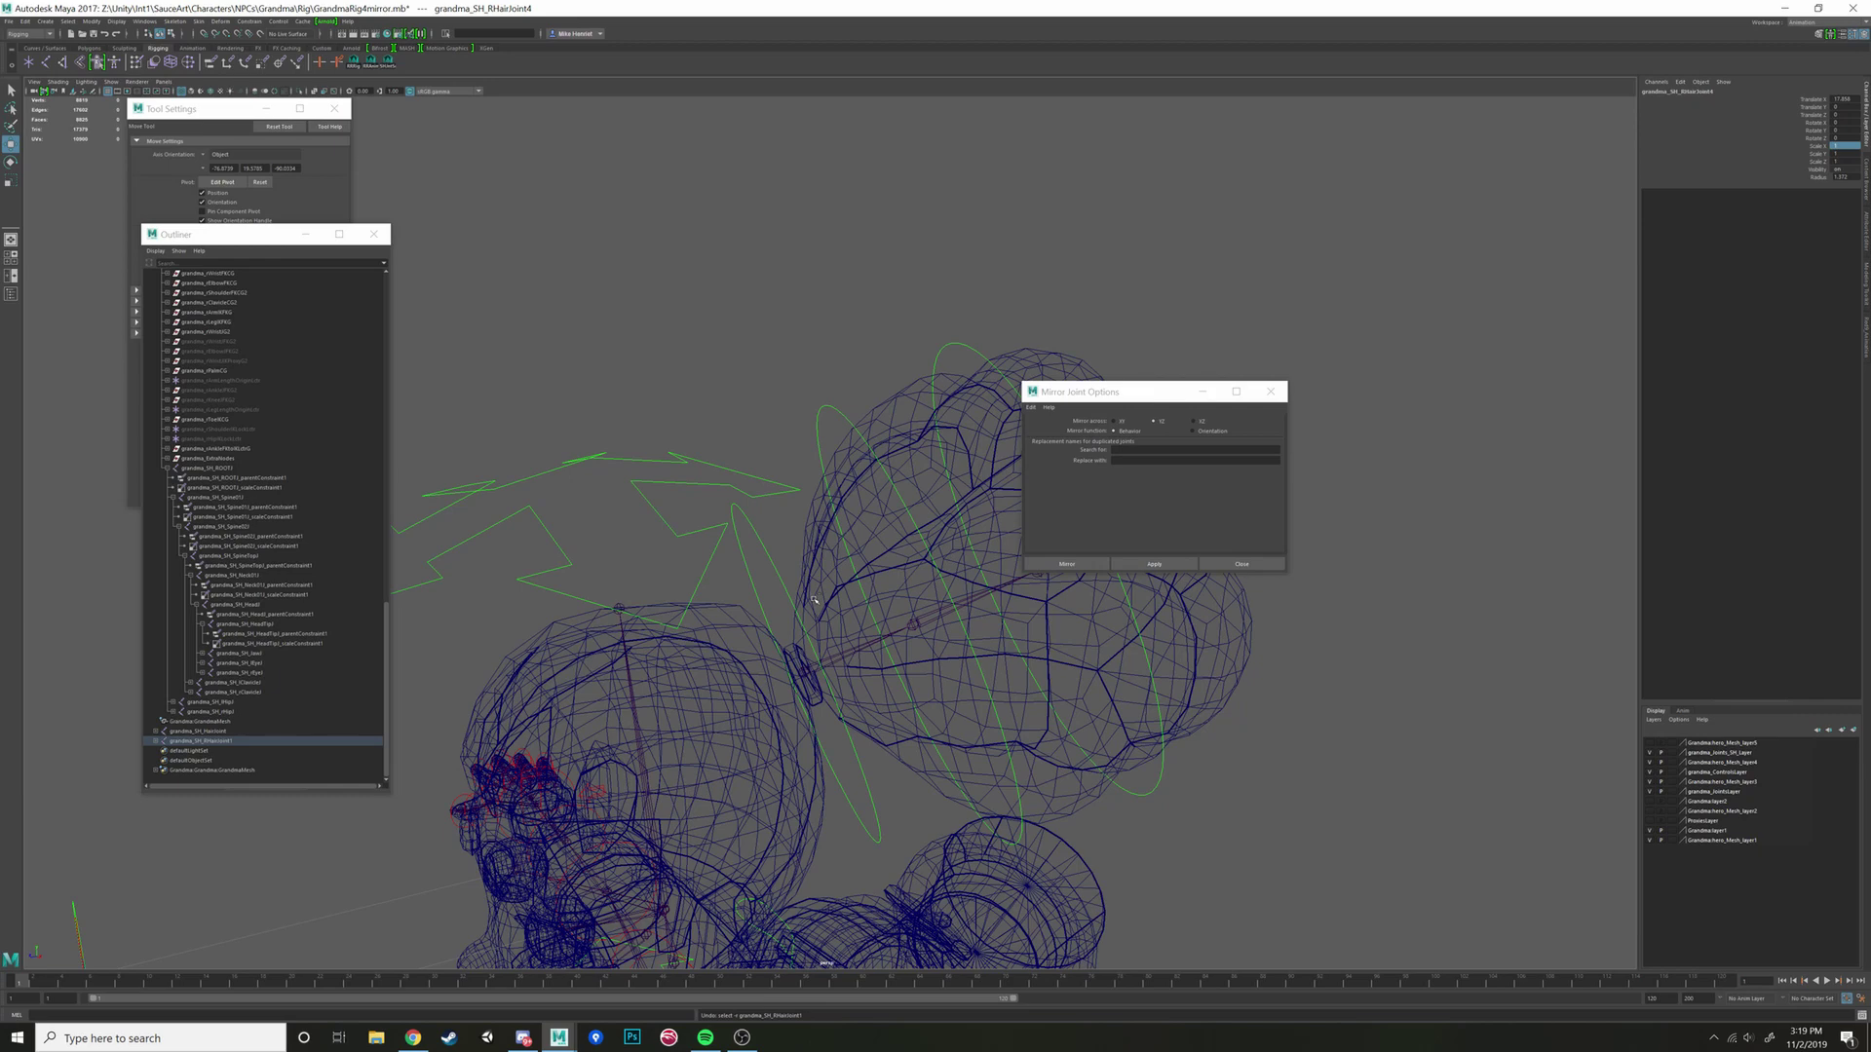
scroll(815, 630, "up", 2)
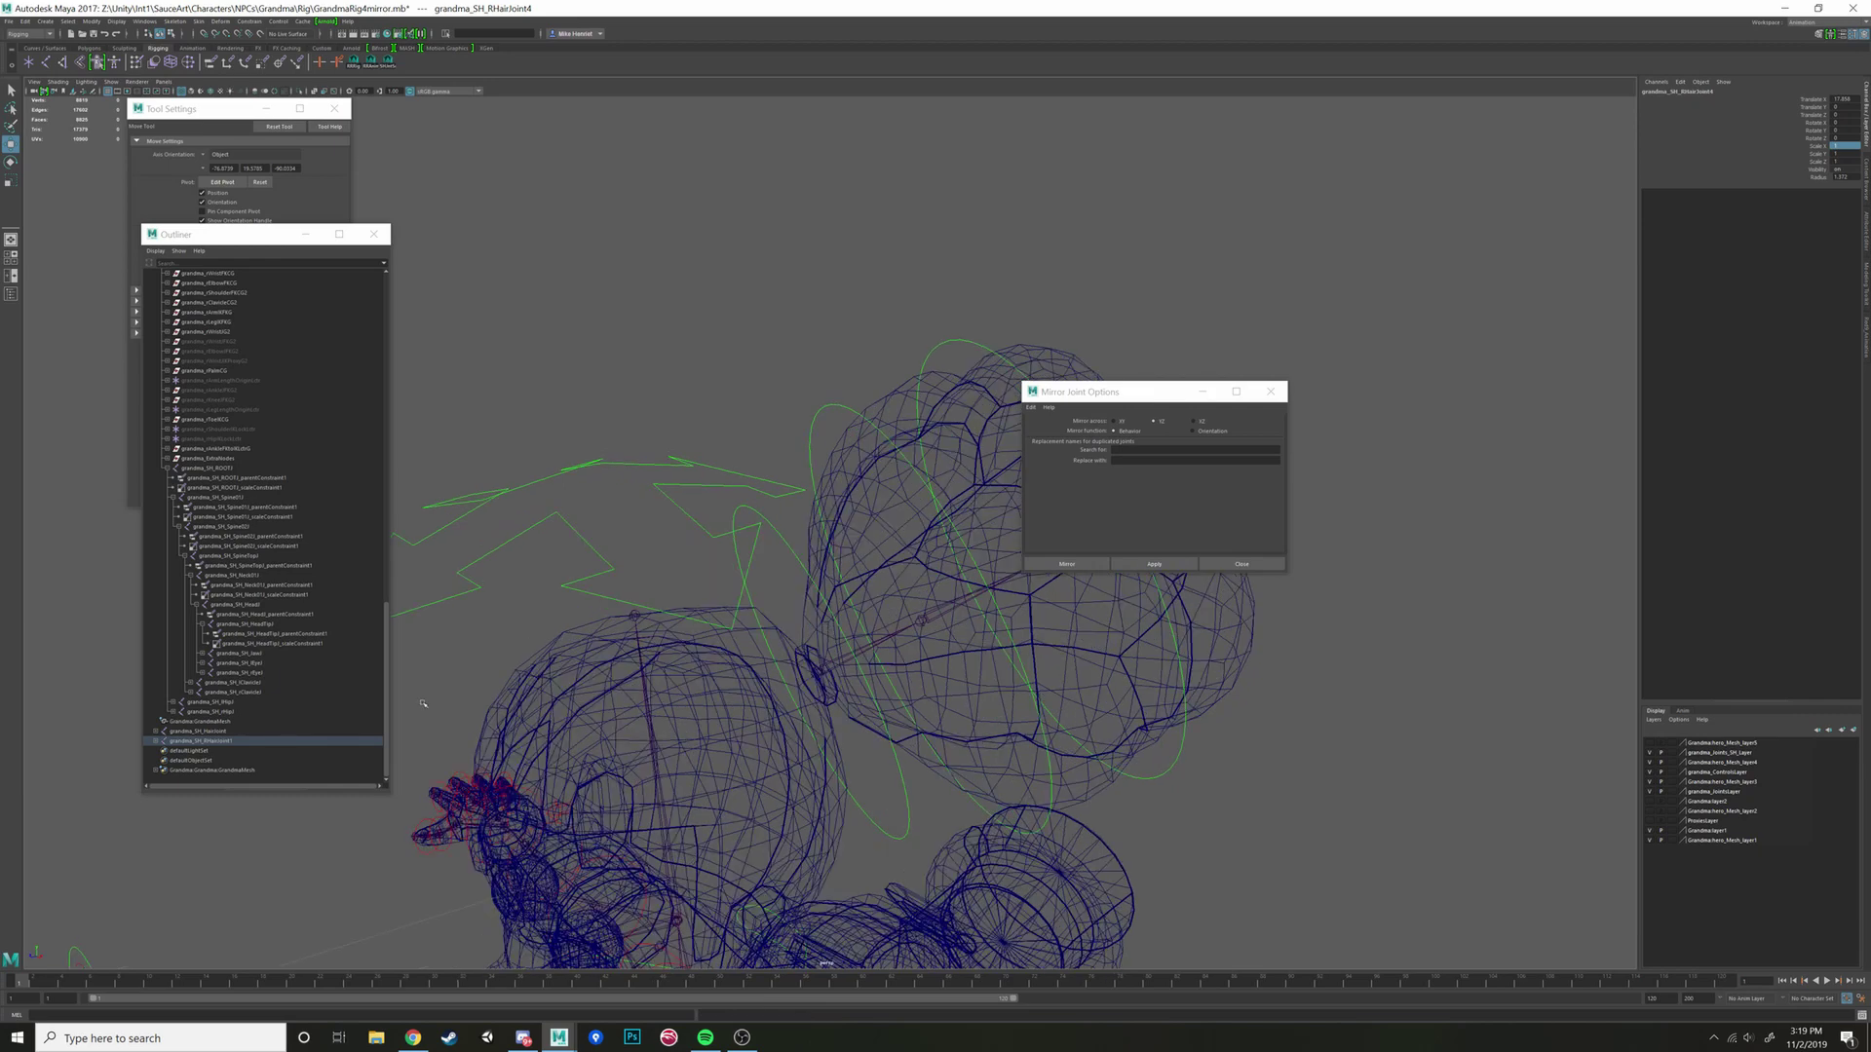
Step: Try mirroring the grandma_SH_RHairJoint1 chain across the YZ plane with the Orientation mirror function
left_click(224, 742)
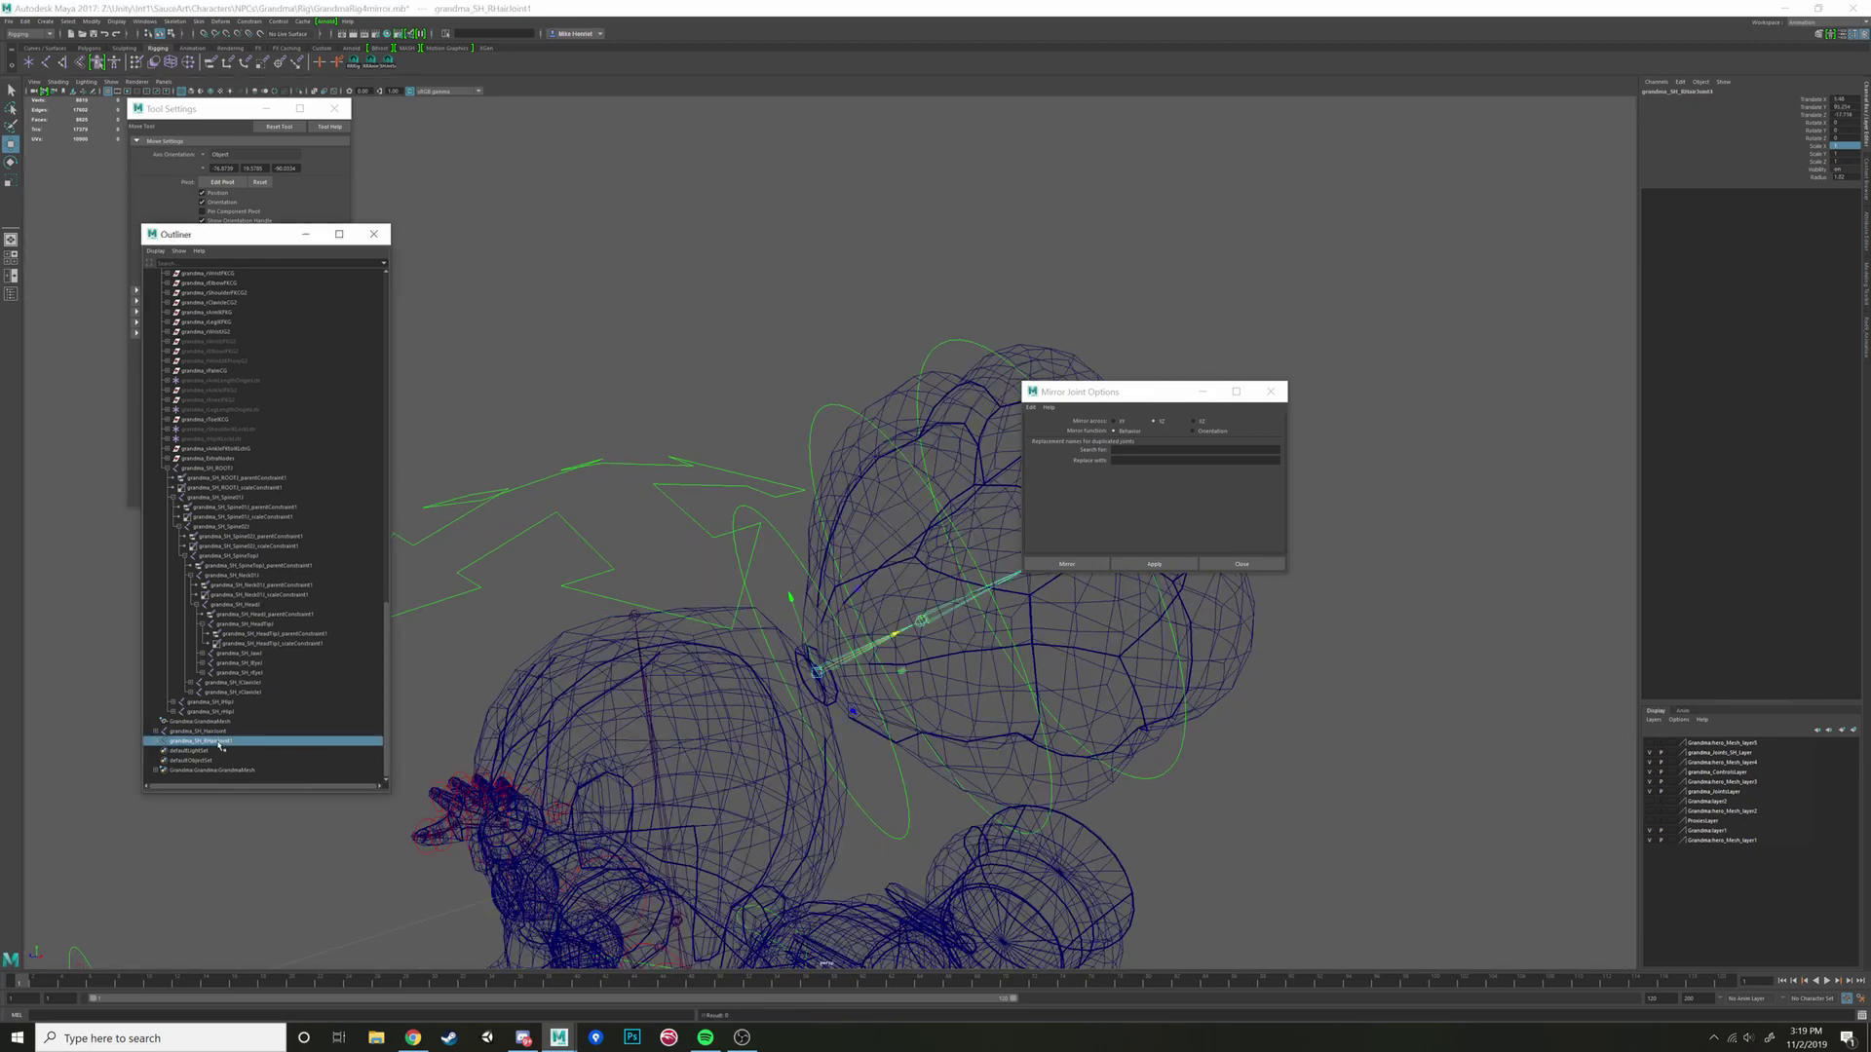
left_click(1192, 430)
left_click(1154, 564)
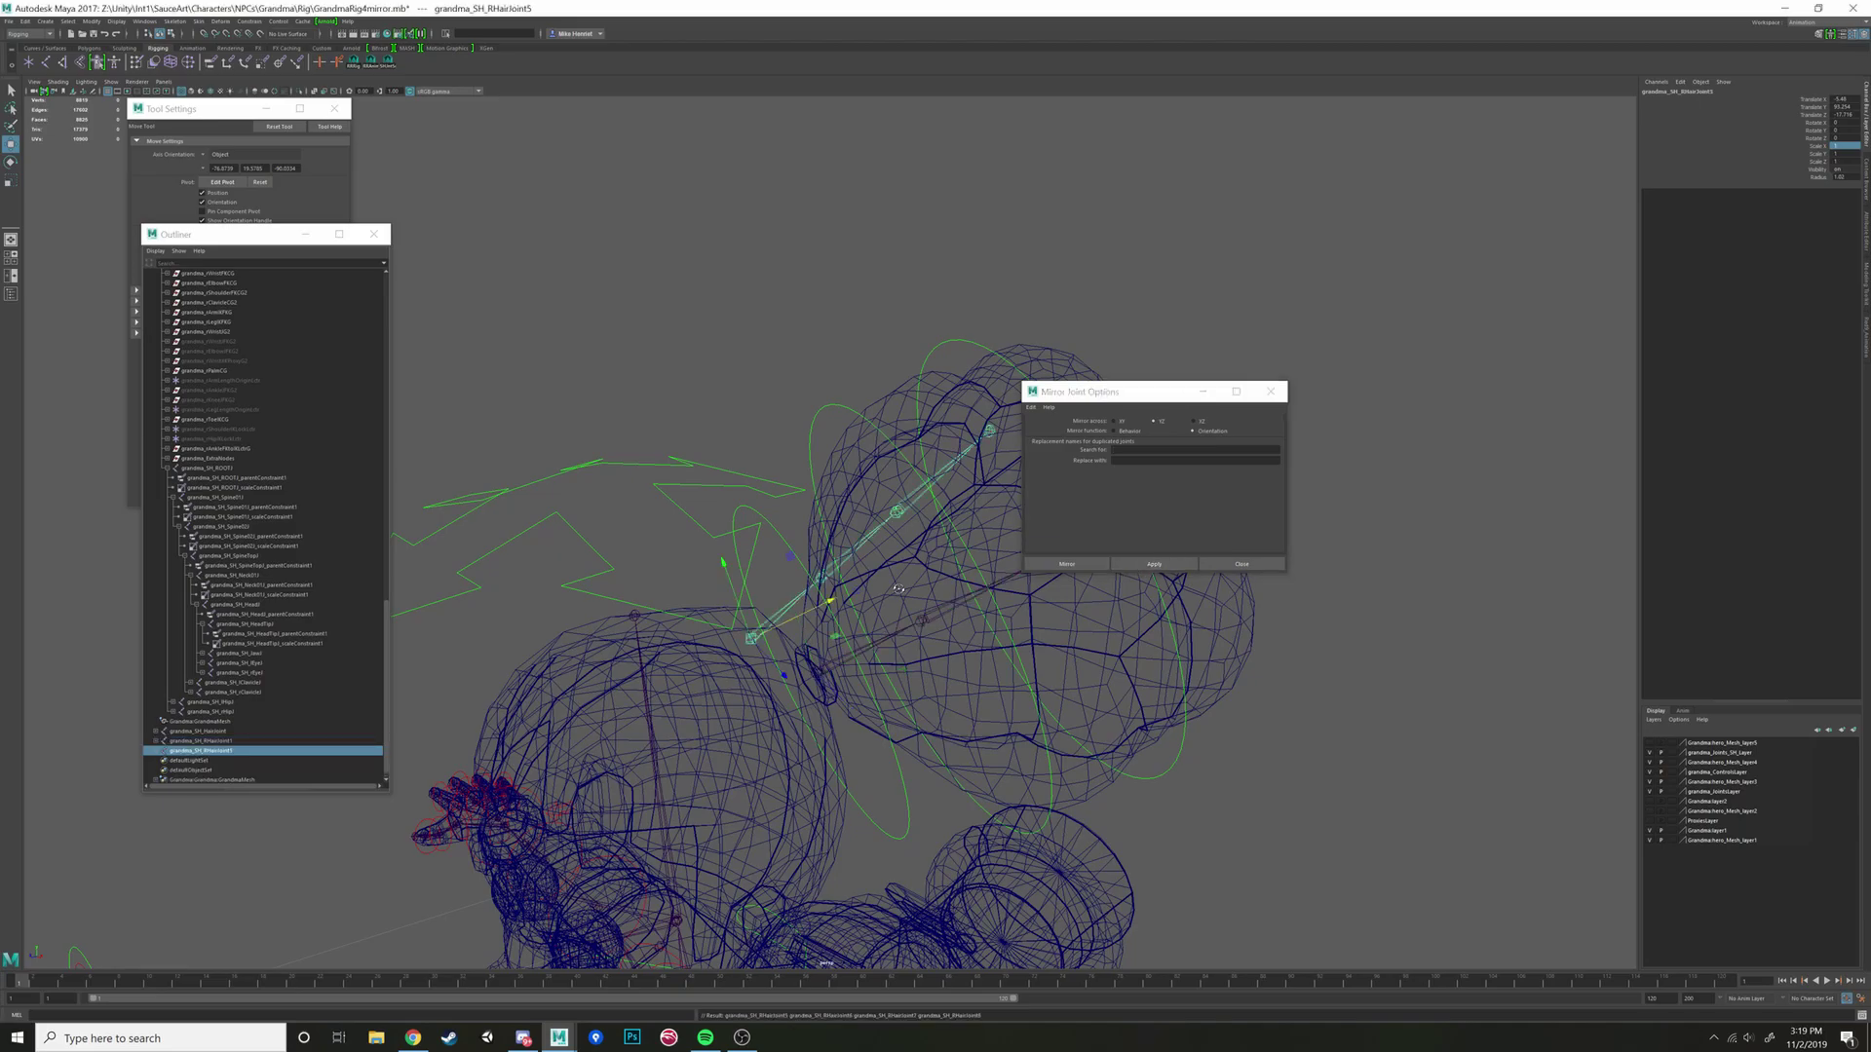
mouse_move(898, 589)
left_mouse_down("alt")
mouse_move(979, 636)
mouse_move(874, 599)
left_mouse_up("alt")
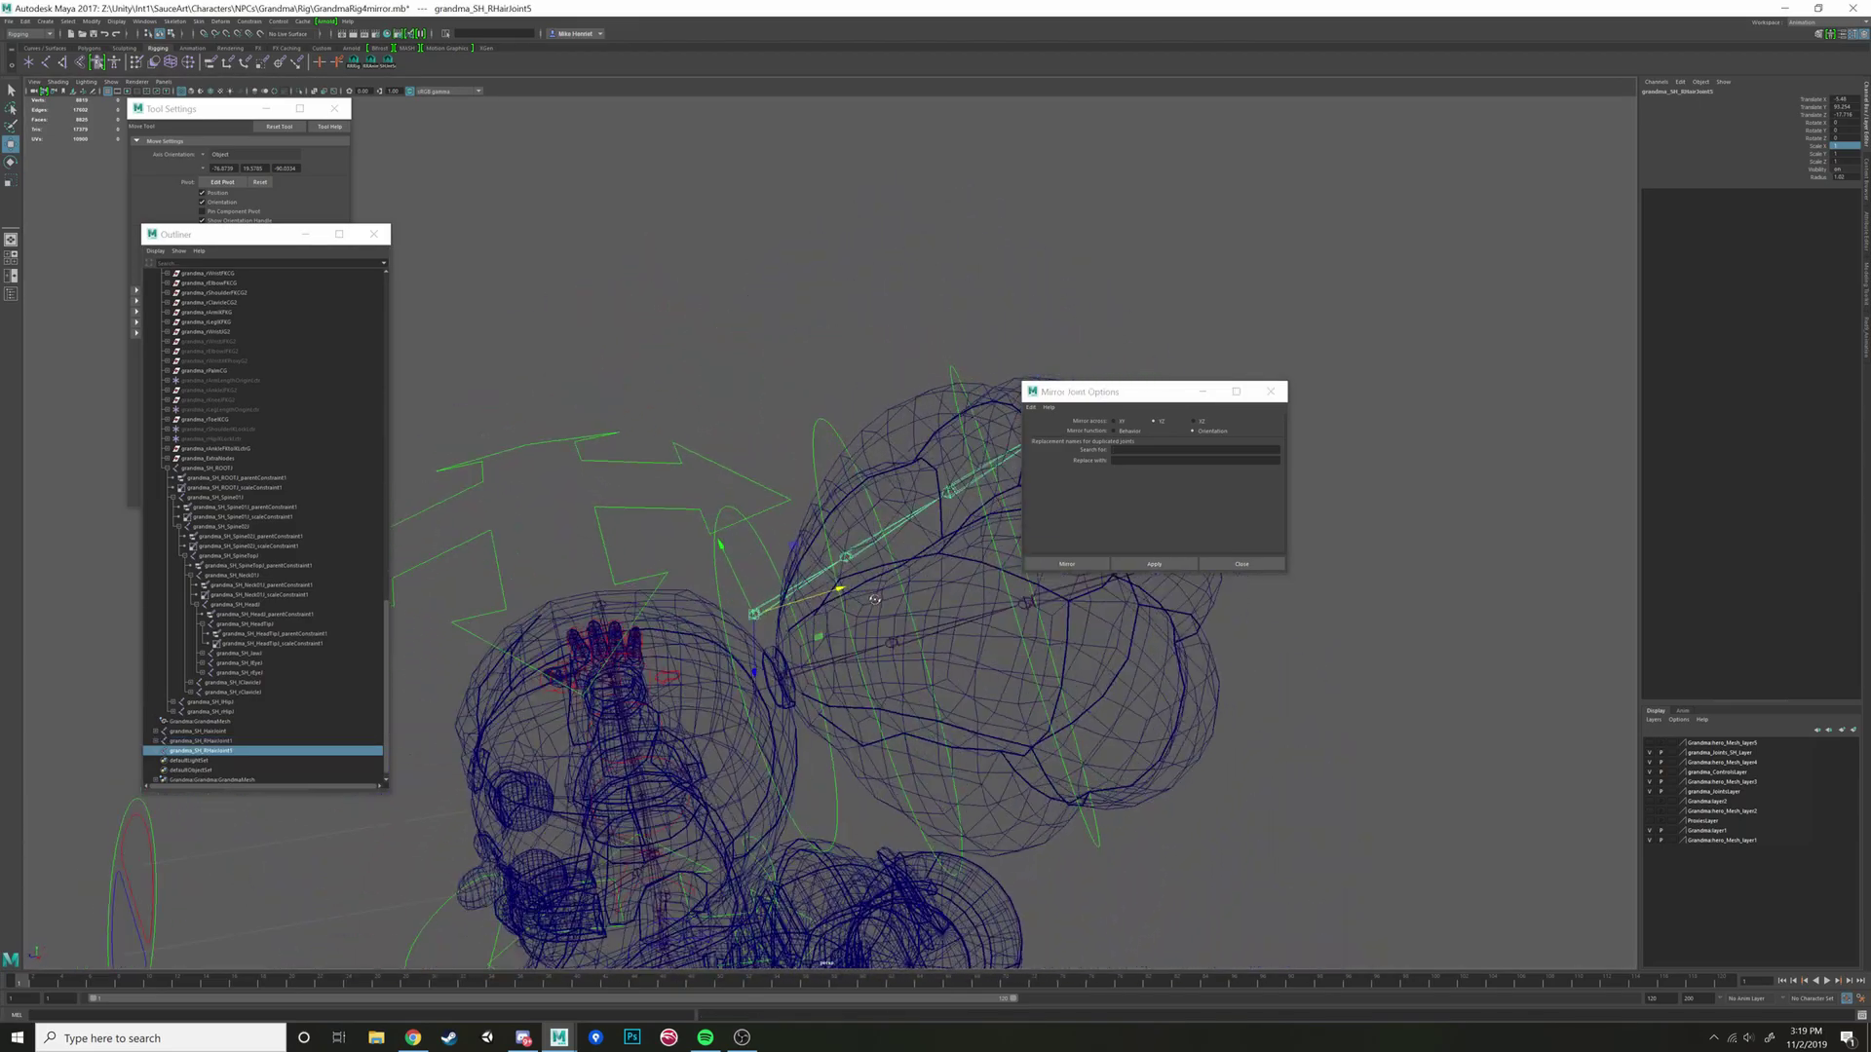
key("ctrl+z")
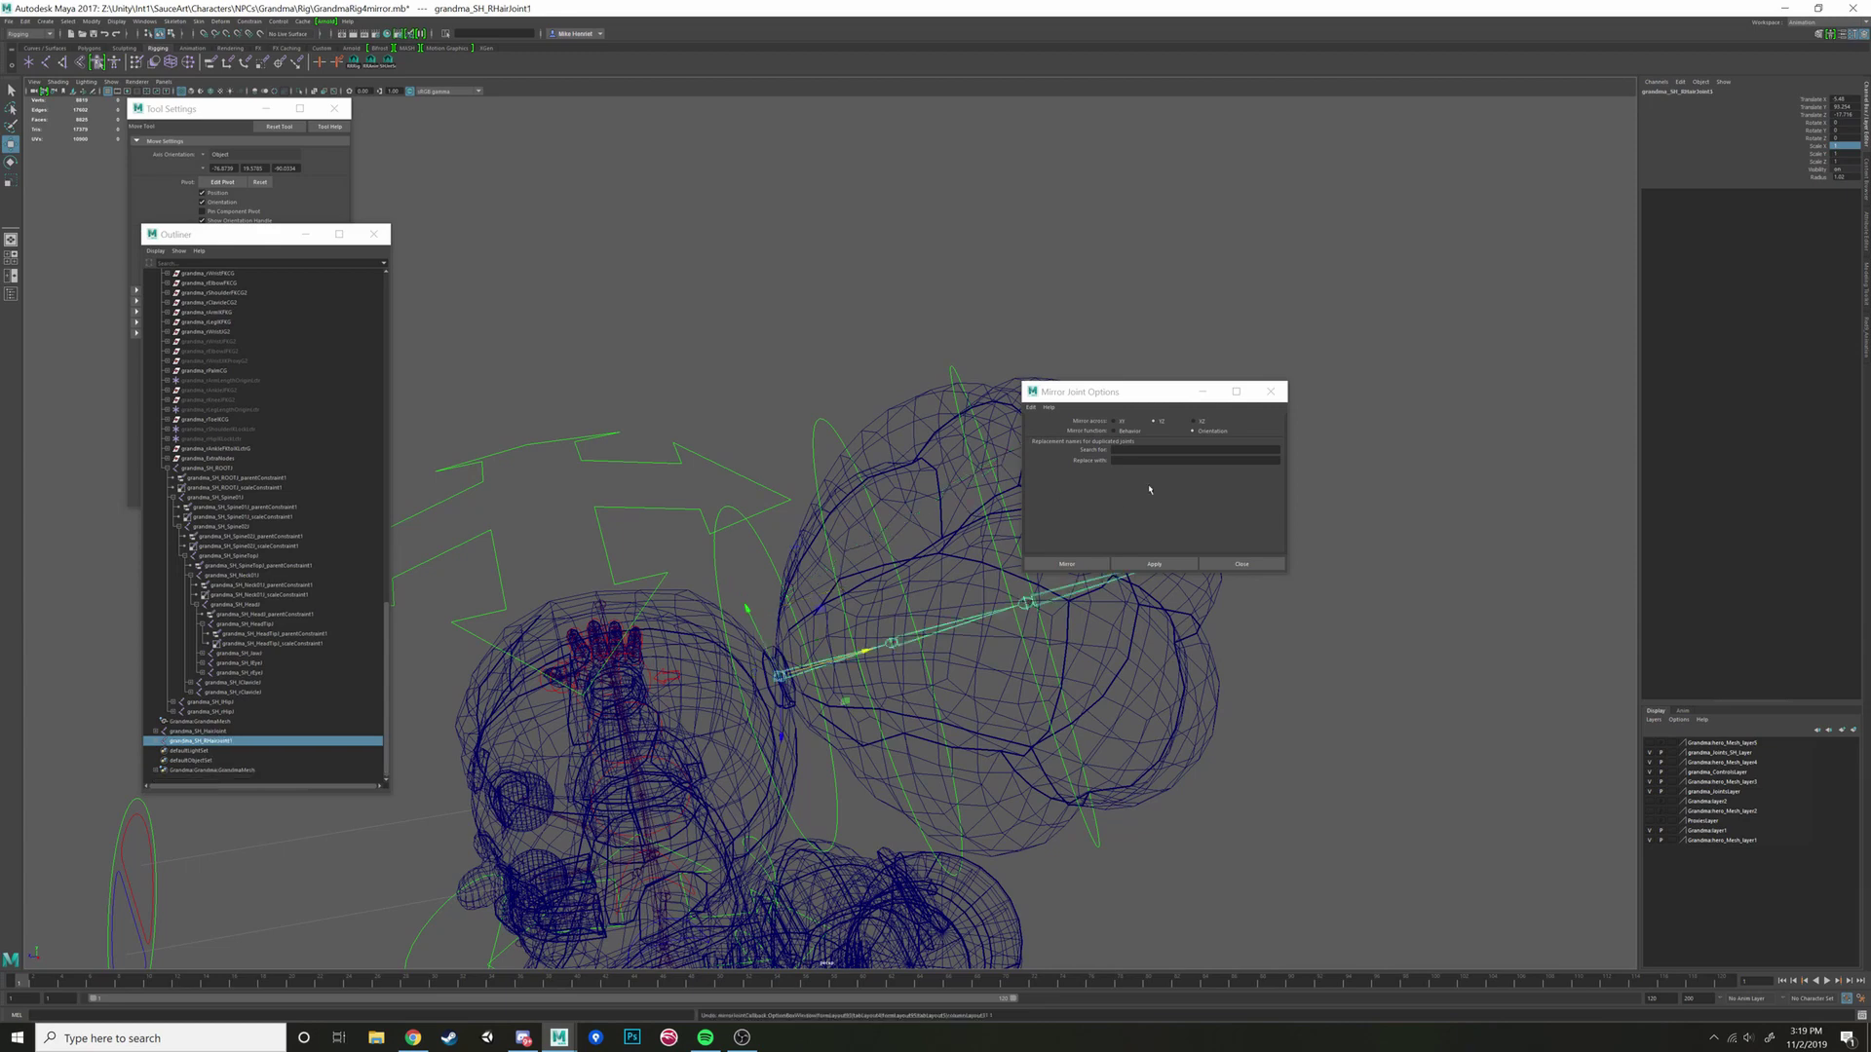
key("ctrl+z")
Step: Mirror the grandma_SH_RHairJoint1 chain across the YZ plane with the Behavior mirror function and check the copy's placement
left_click_drag(1018, 526, 995, 529, "alt")
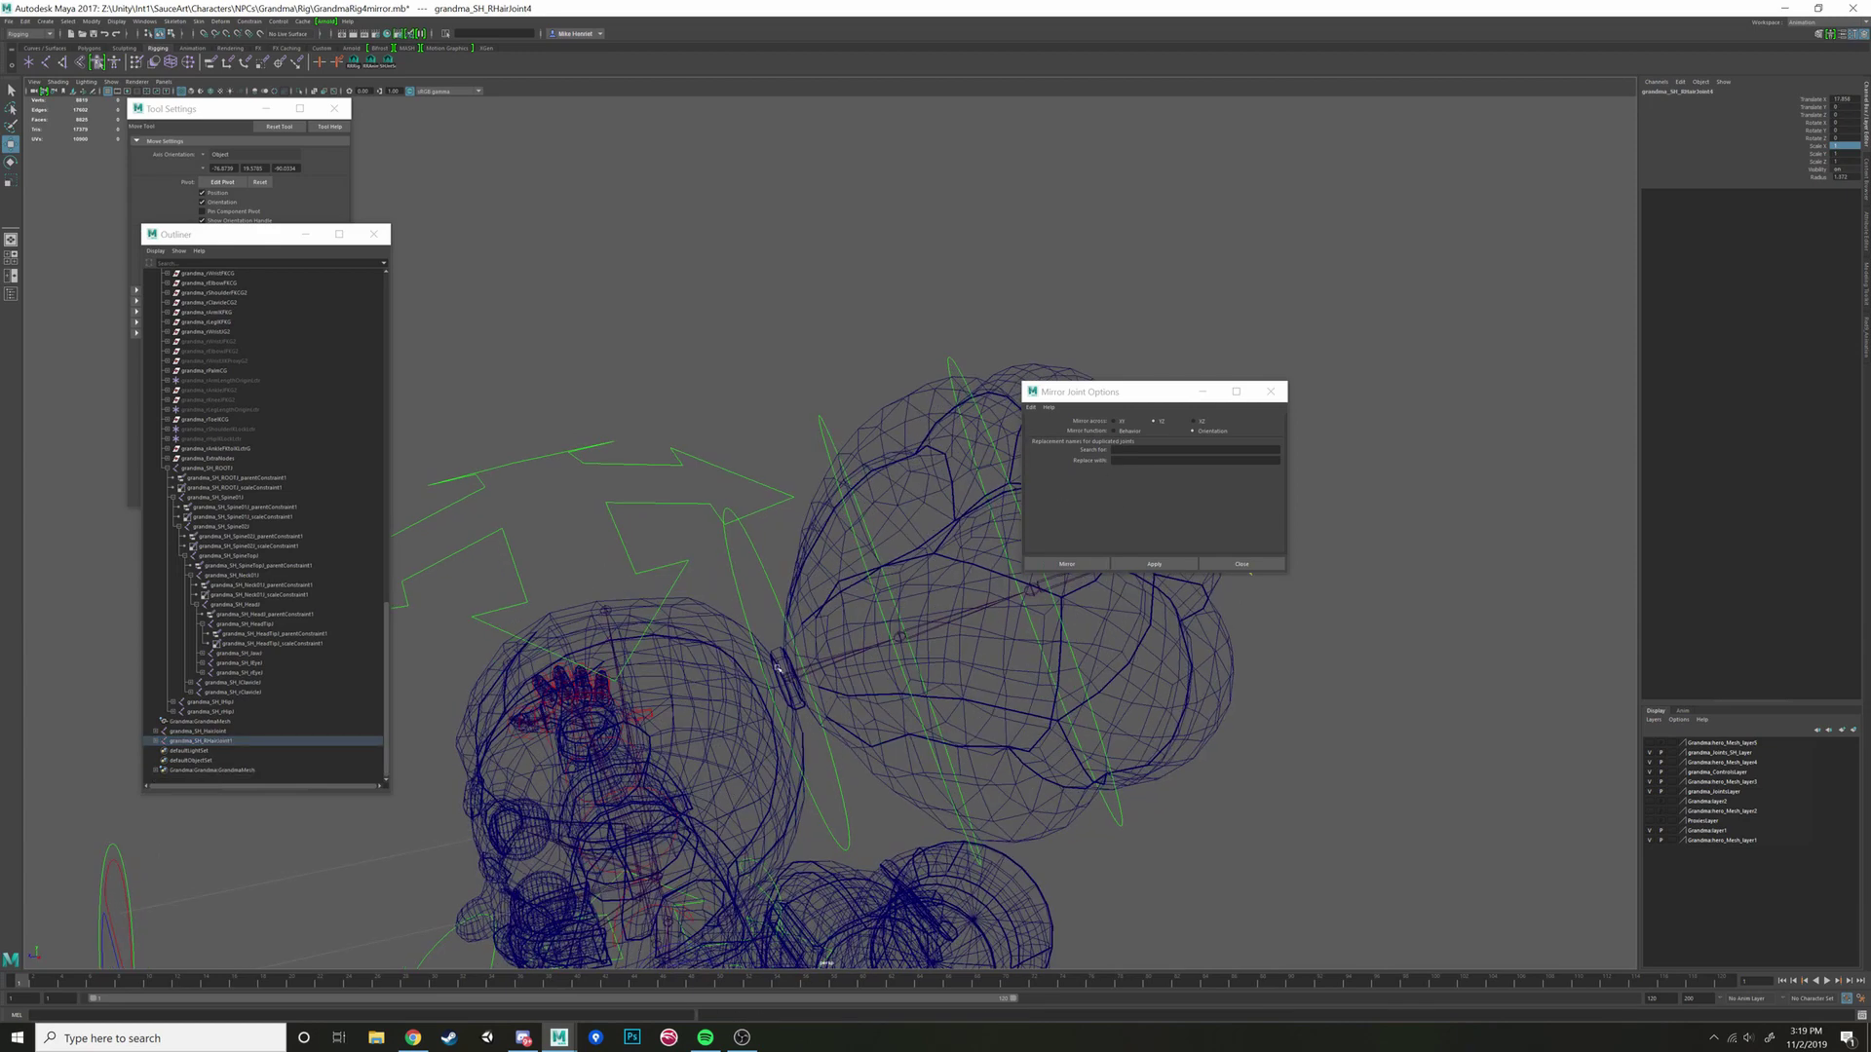
left_click(201, 742)
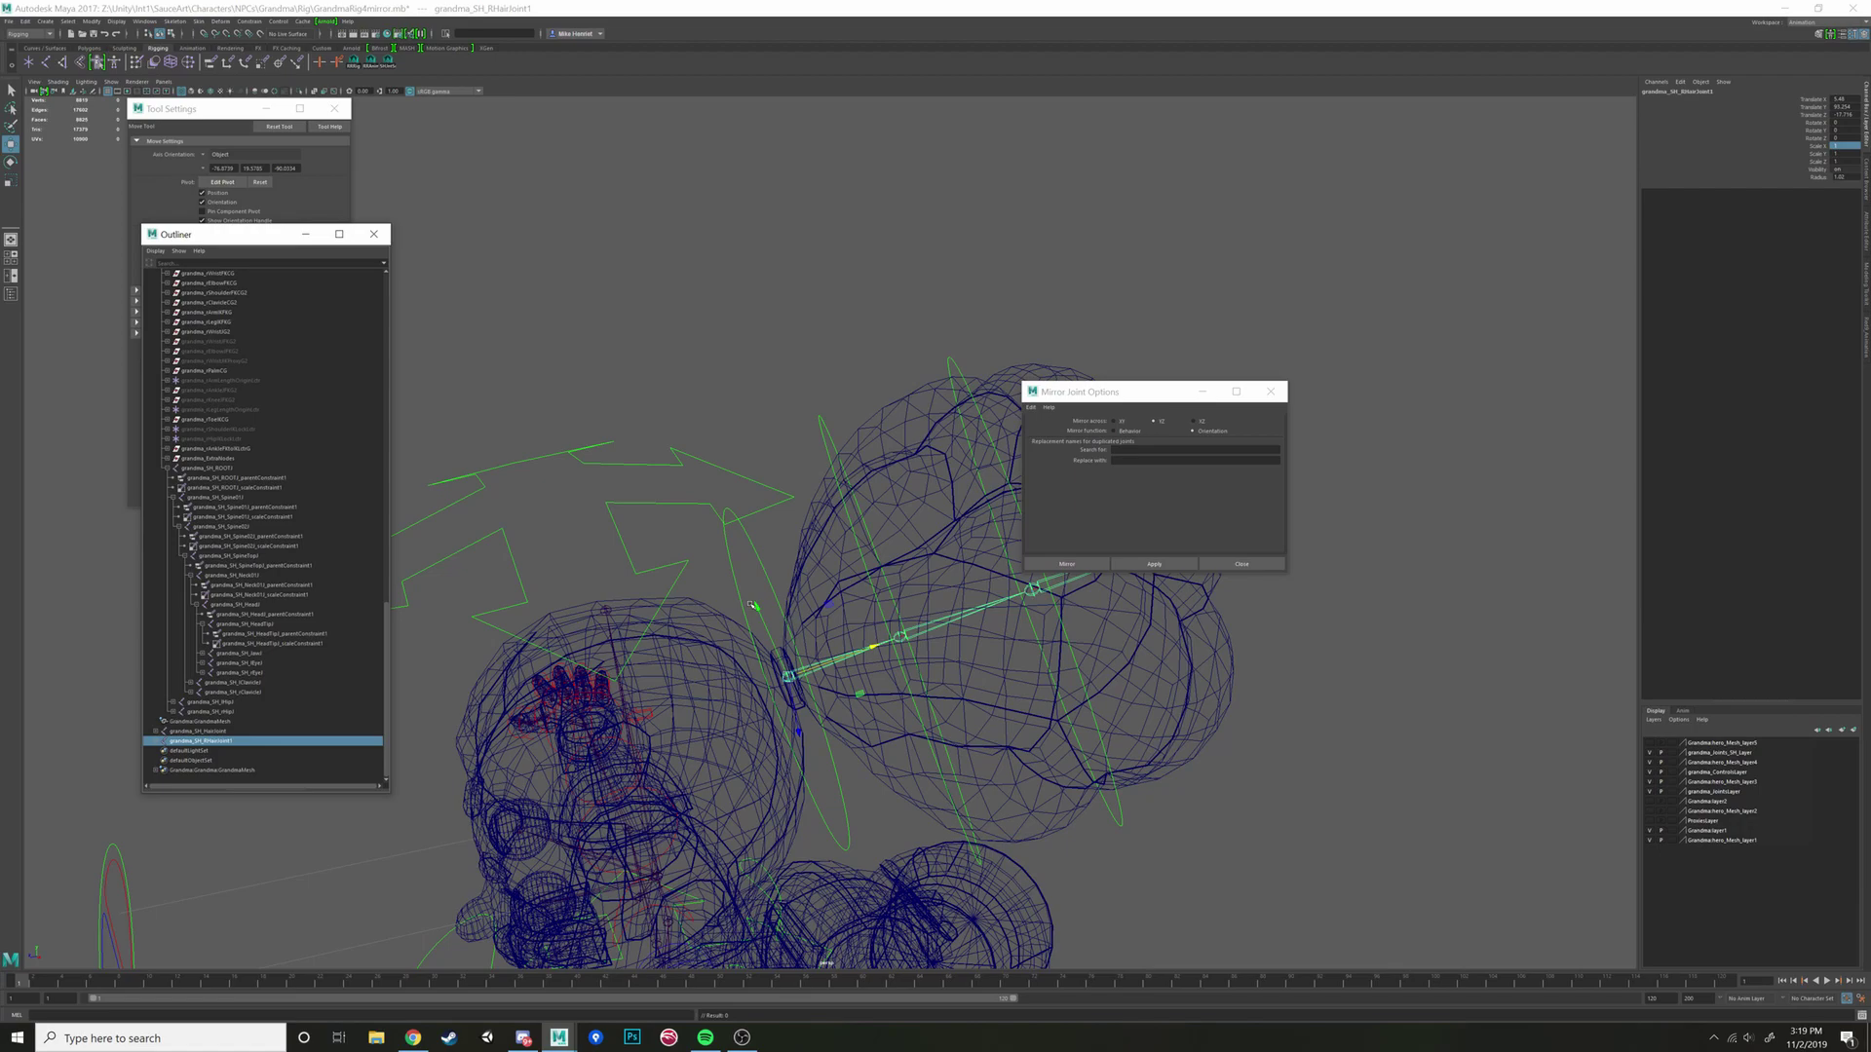
left_click(1154, 564)
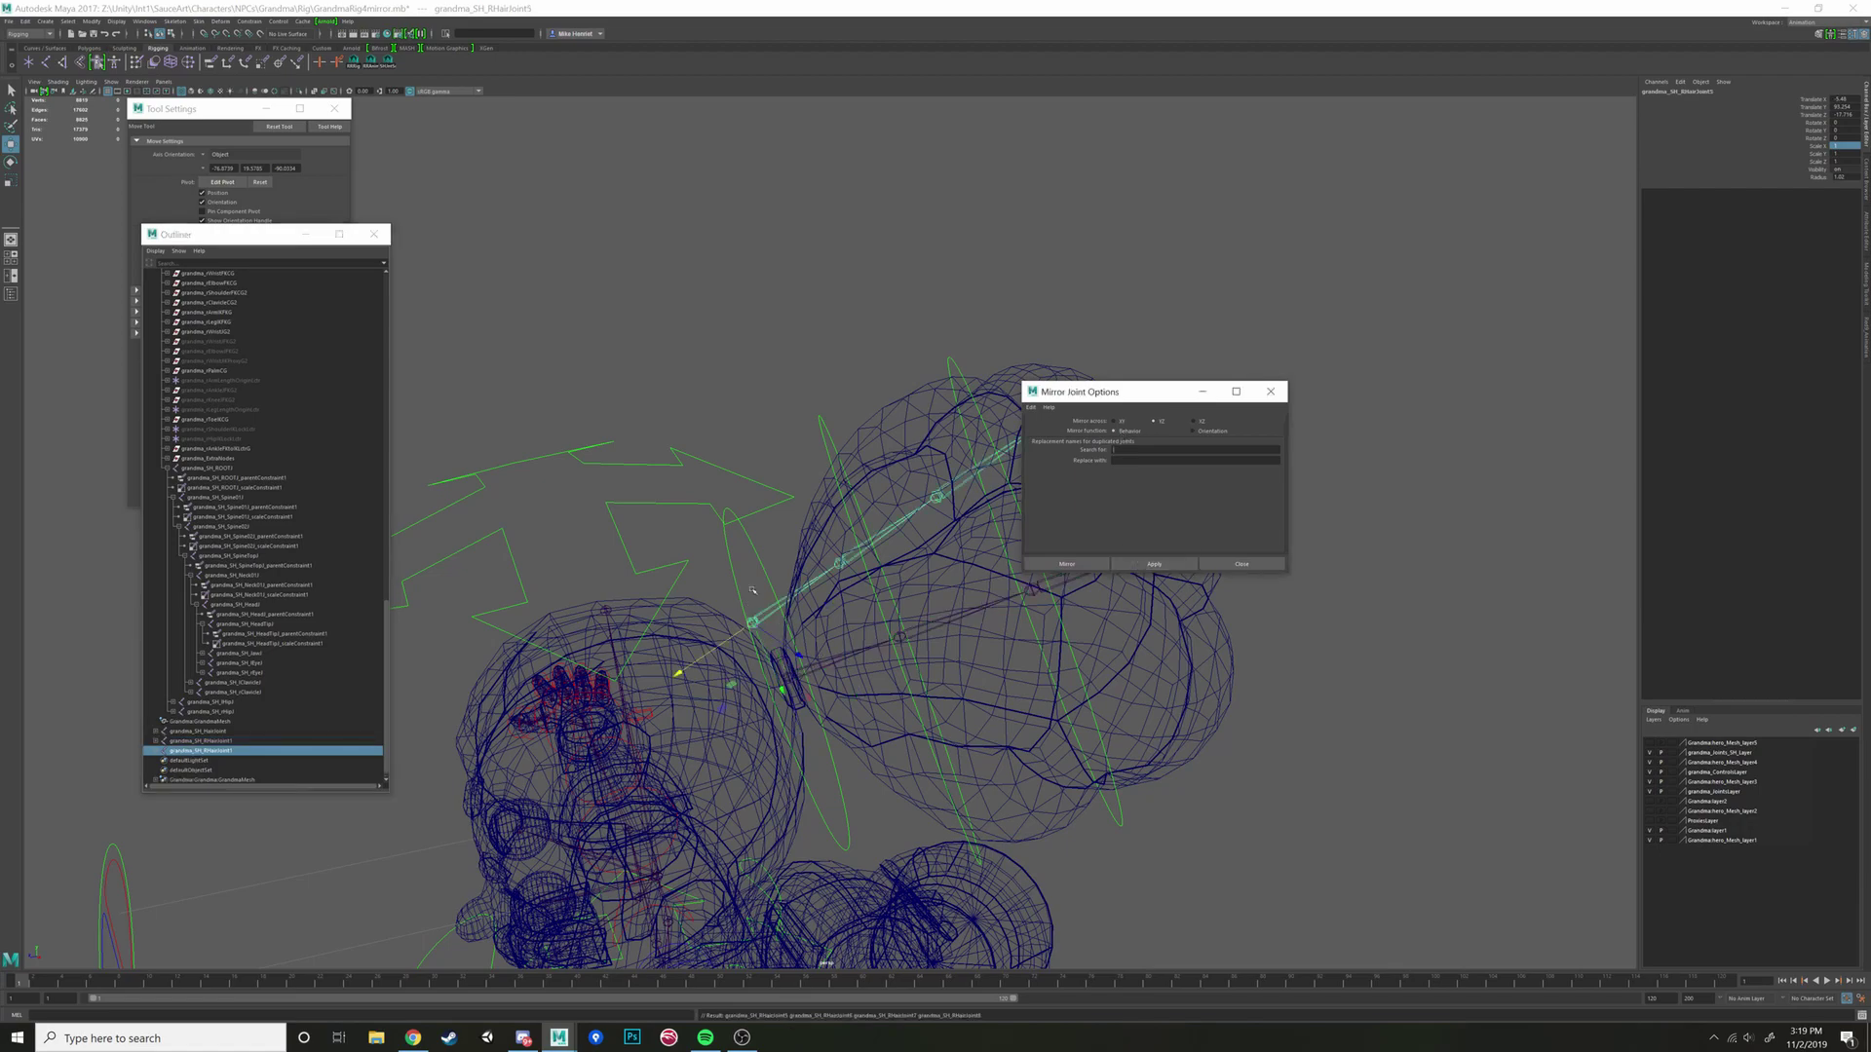
left_click_drag(1009, 575, 875, 566, "alt")
scroll(876, 565, "down", 6)
mouse_move(876, 566)
middle_mouse_down("alt")
mouse_move(899, 428)
mouse_move(856, 582)
middle_mouse_up("alt")
scroll(856, 583, "up", 3)
left_click_drag(856, 583, 682, 575, "alt")
scroll(730, 590, "up", 3)
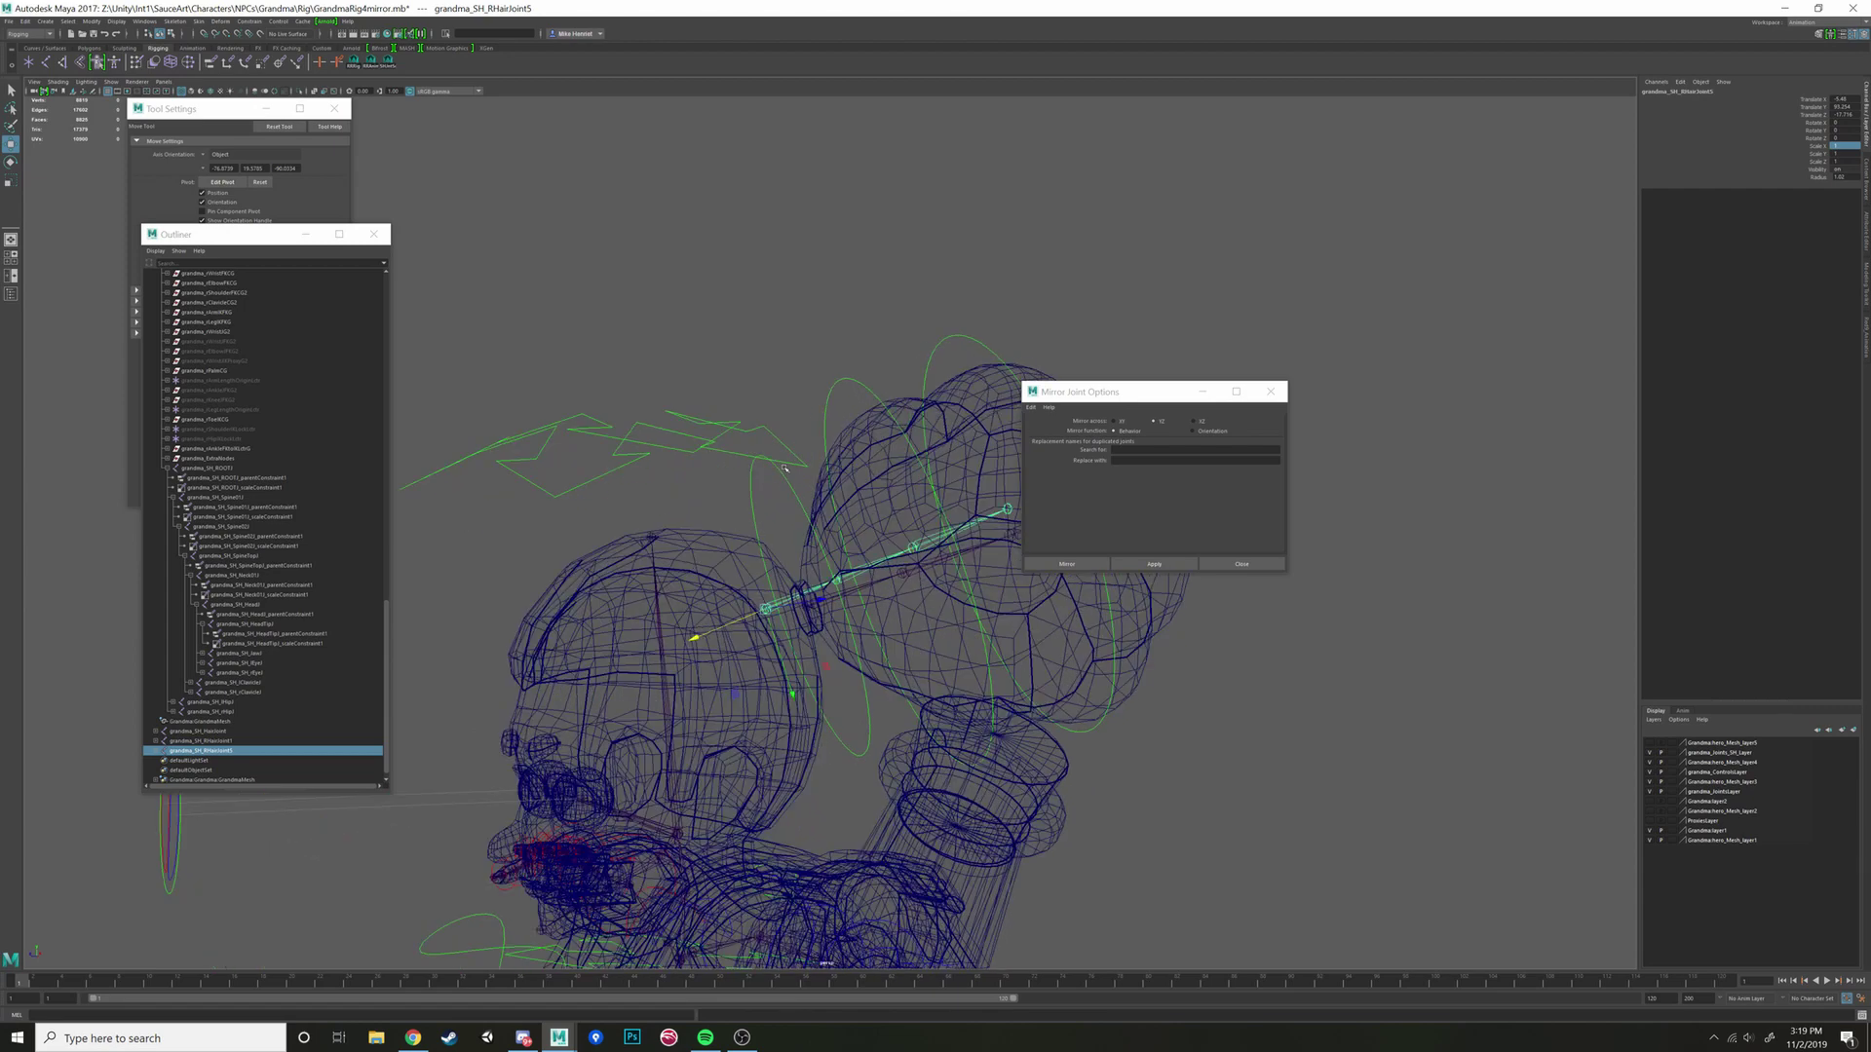
Step: Examine grandma_hairCtrlGroup and its first hair control from several angles to judge how the controls sit around the hair joints
left_click(785, 481)
key("f")
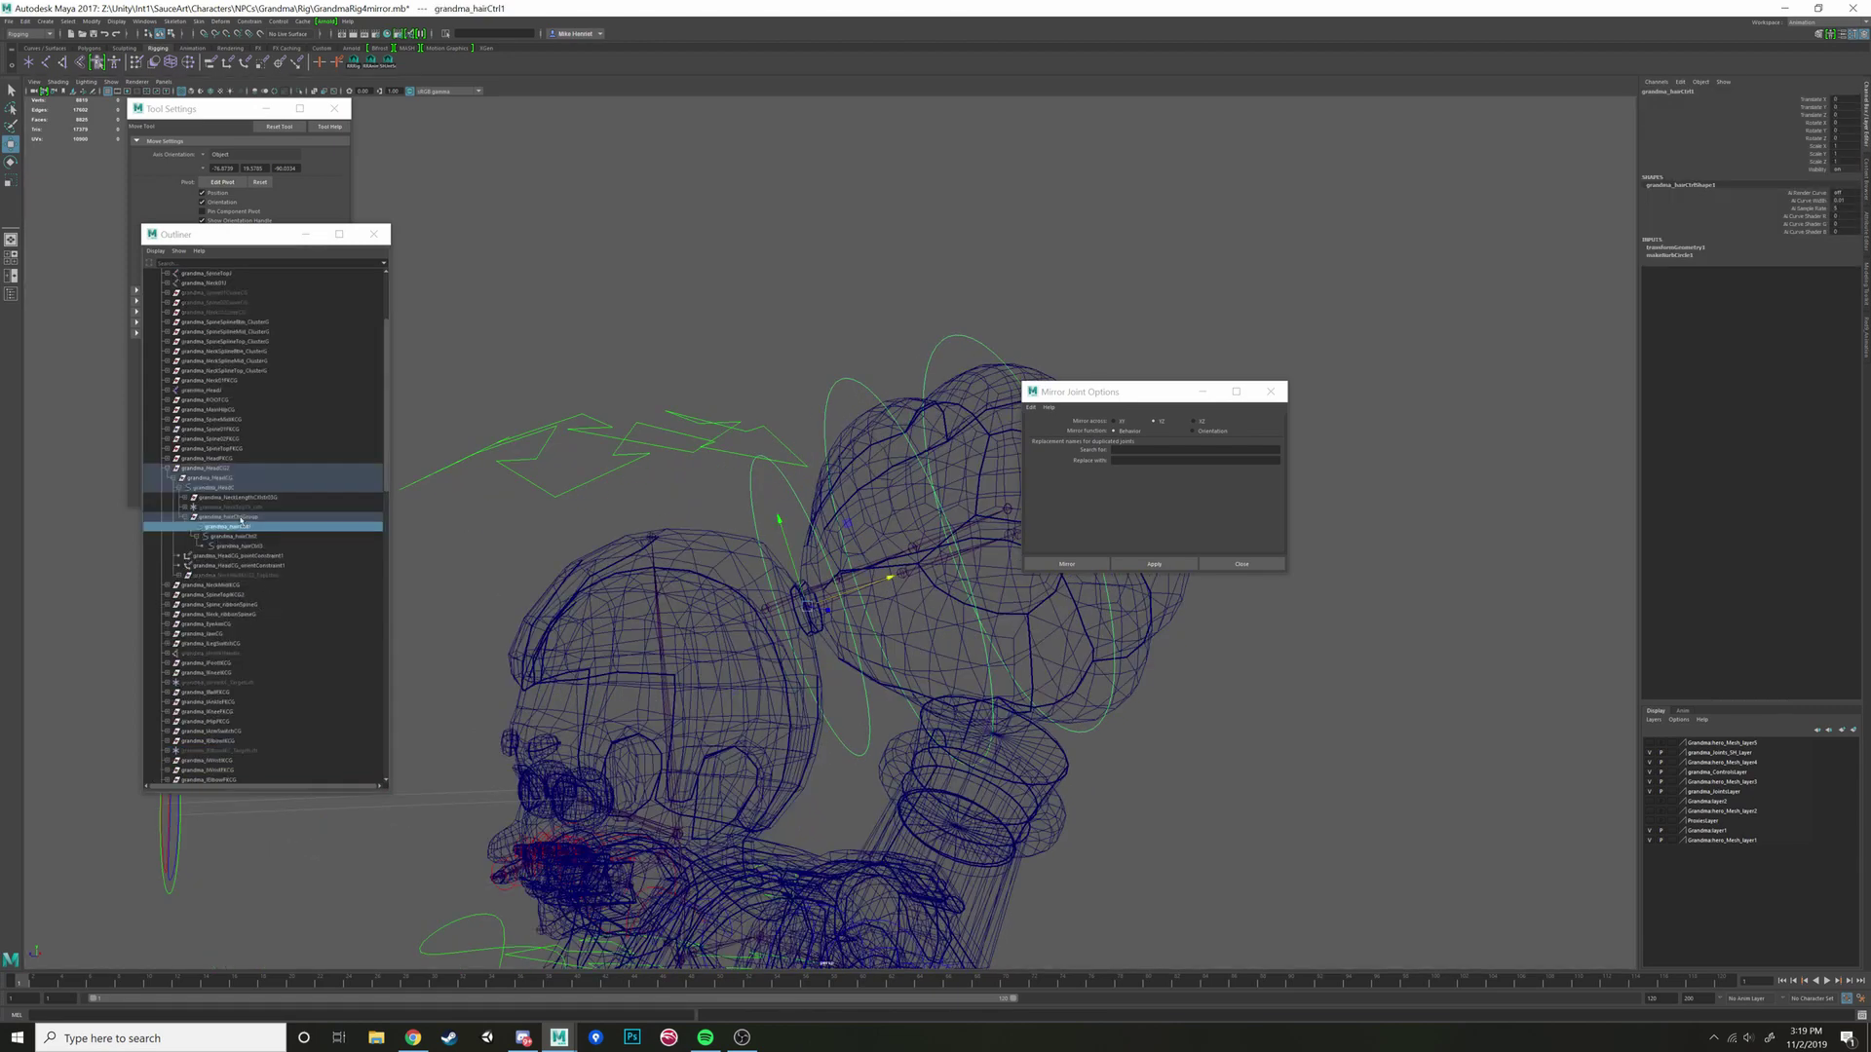
left_click(239, 518)
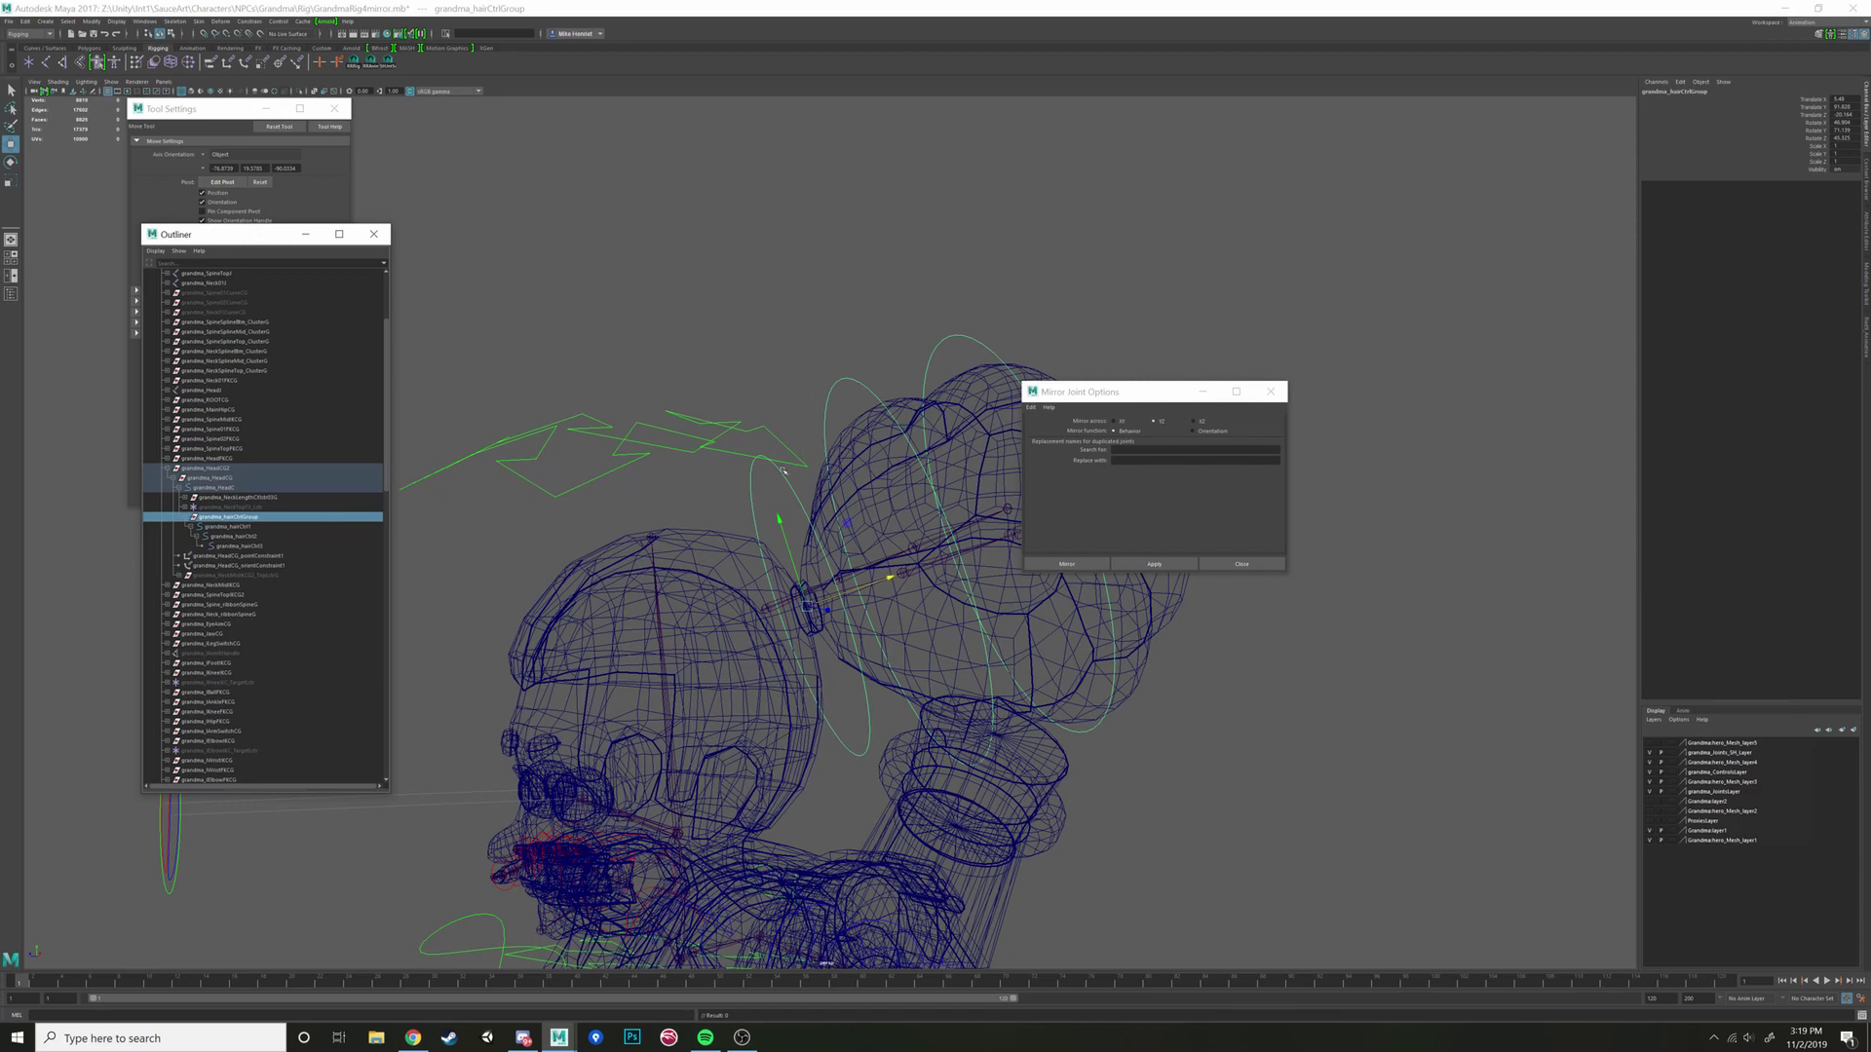
left_click_drag(783, 470, 698, 447, "alt")
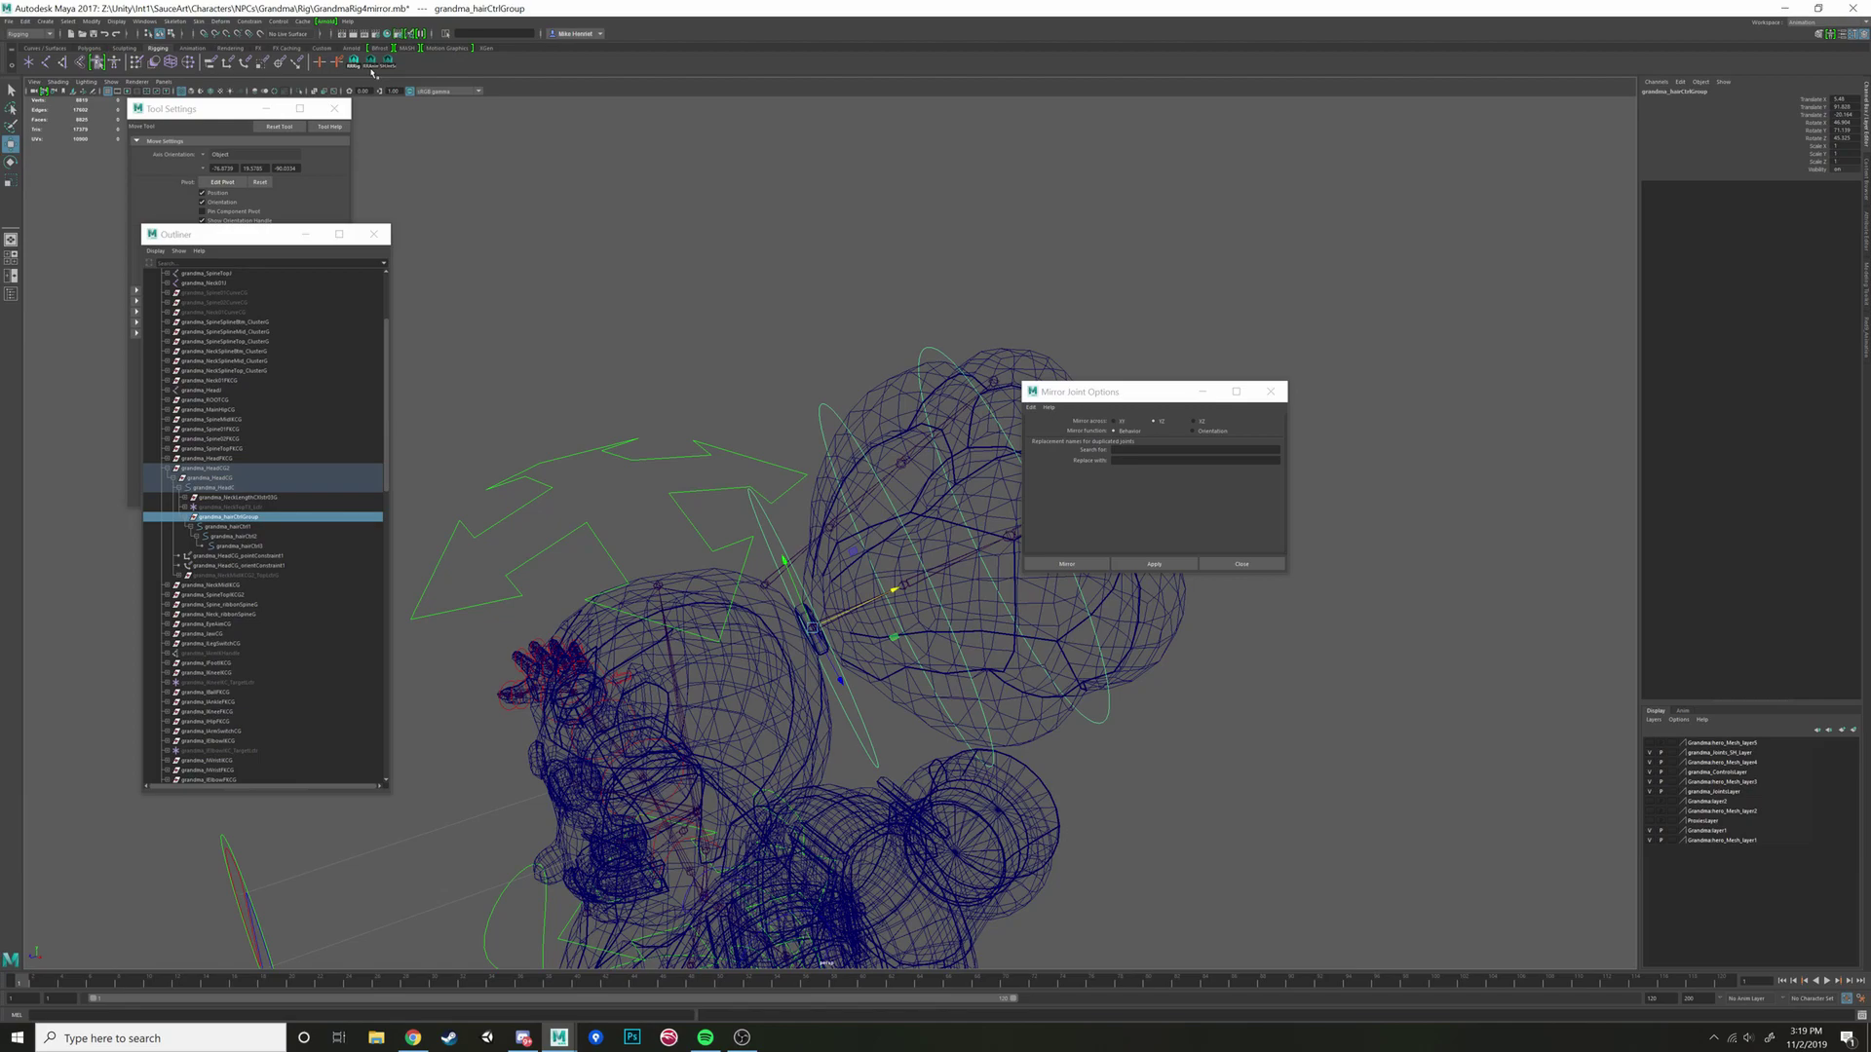
left_click_drag(929, 444, 902, 411, "alt")
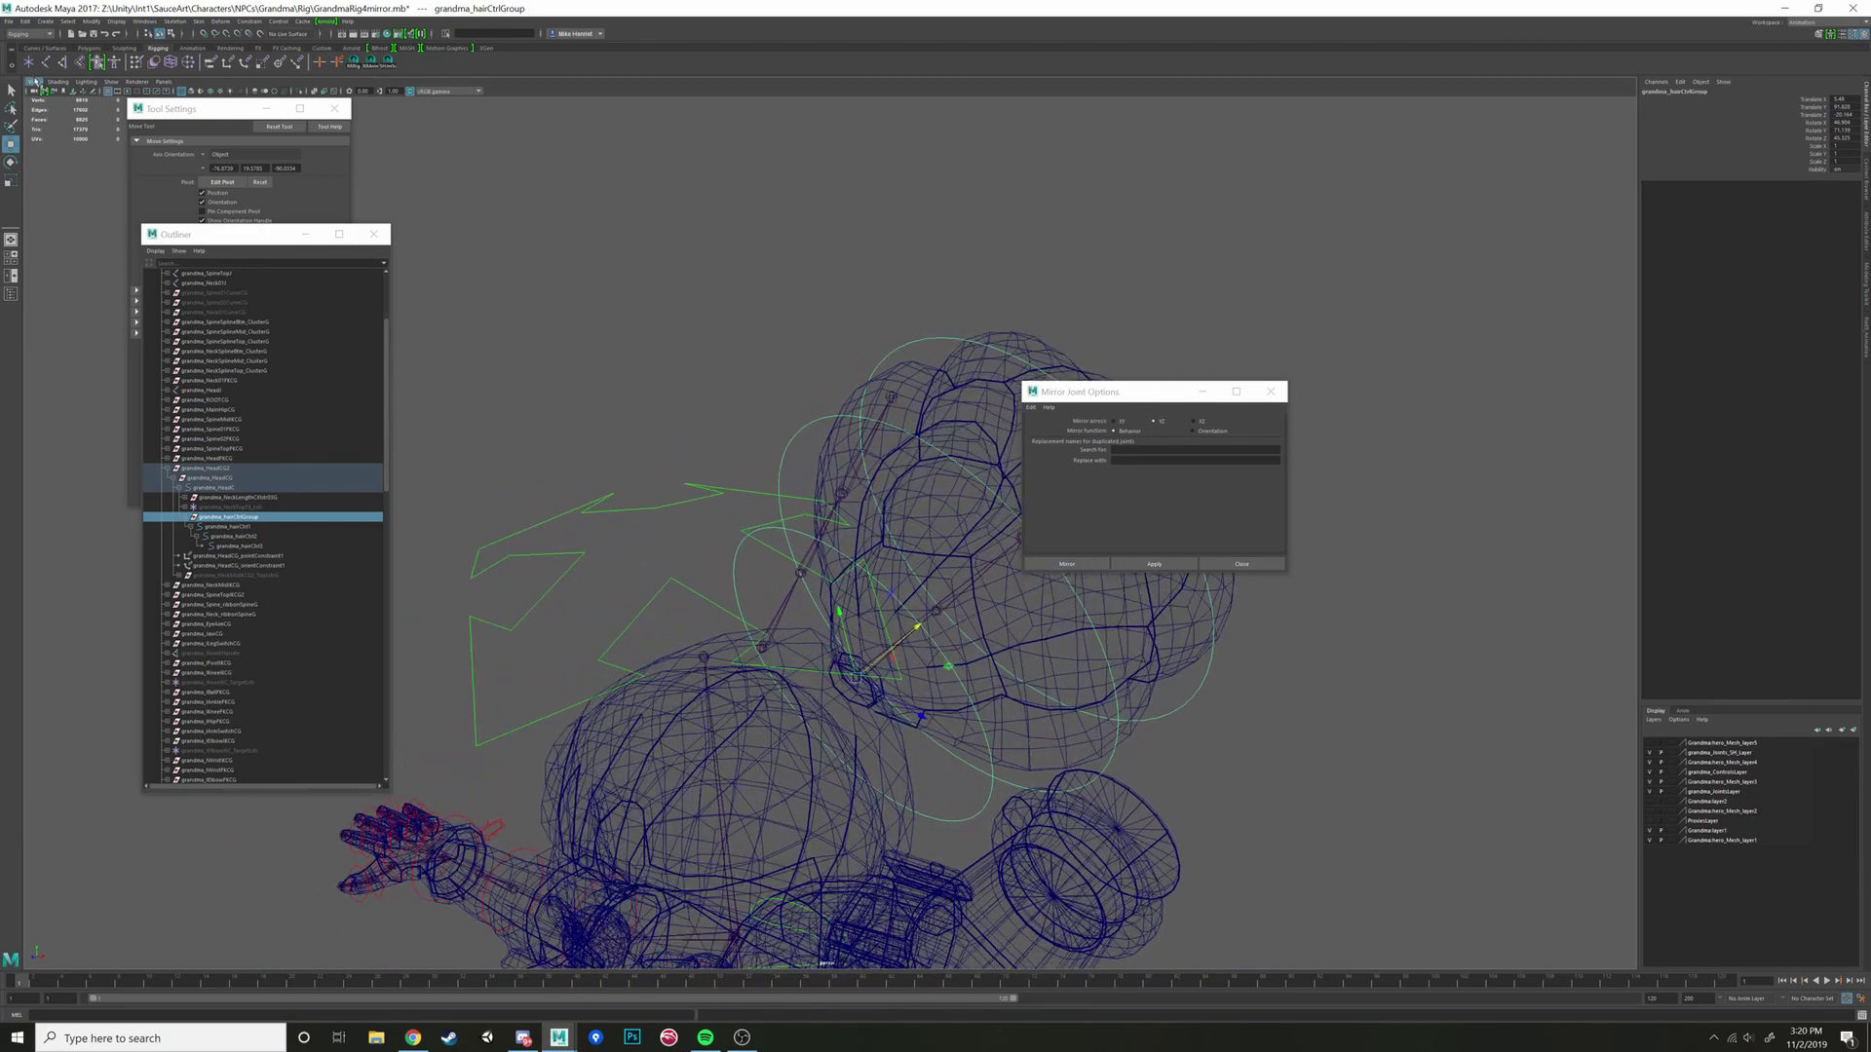
left_click(45, 20)
mouse_move(88, 56)
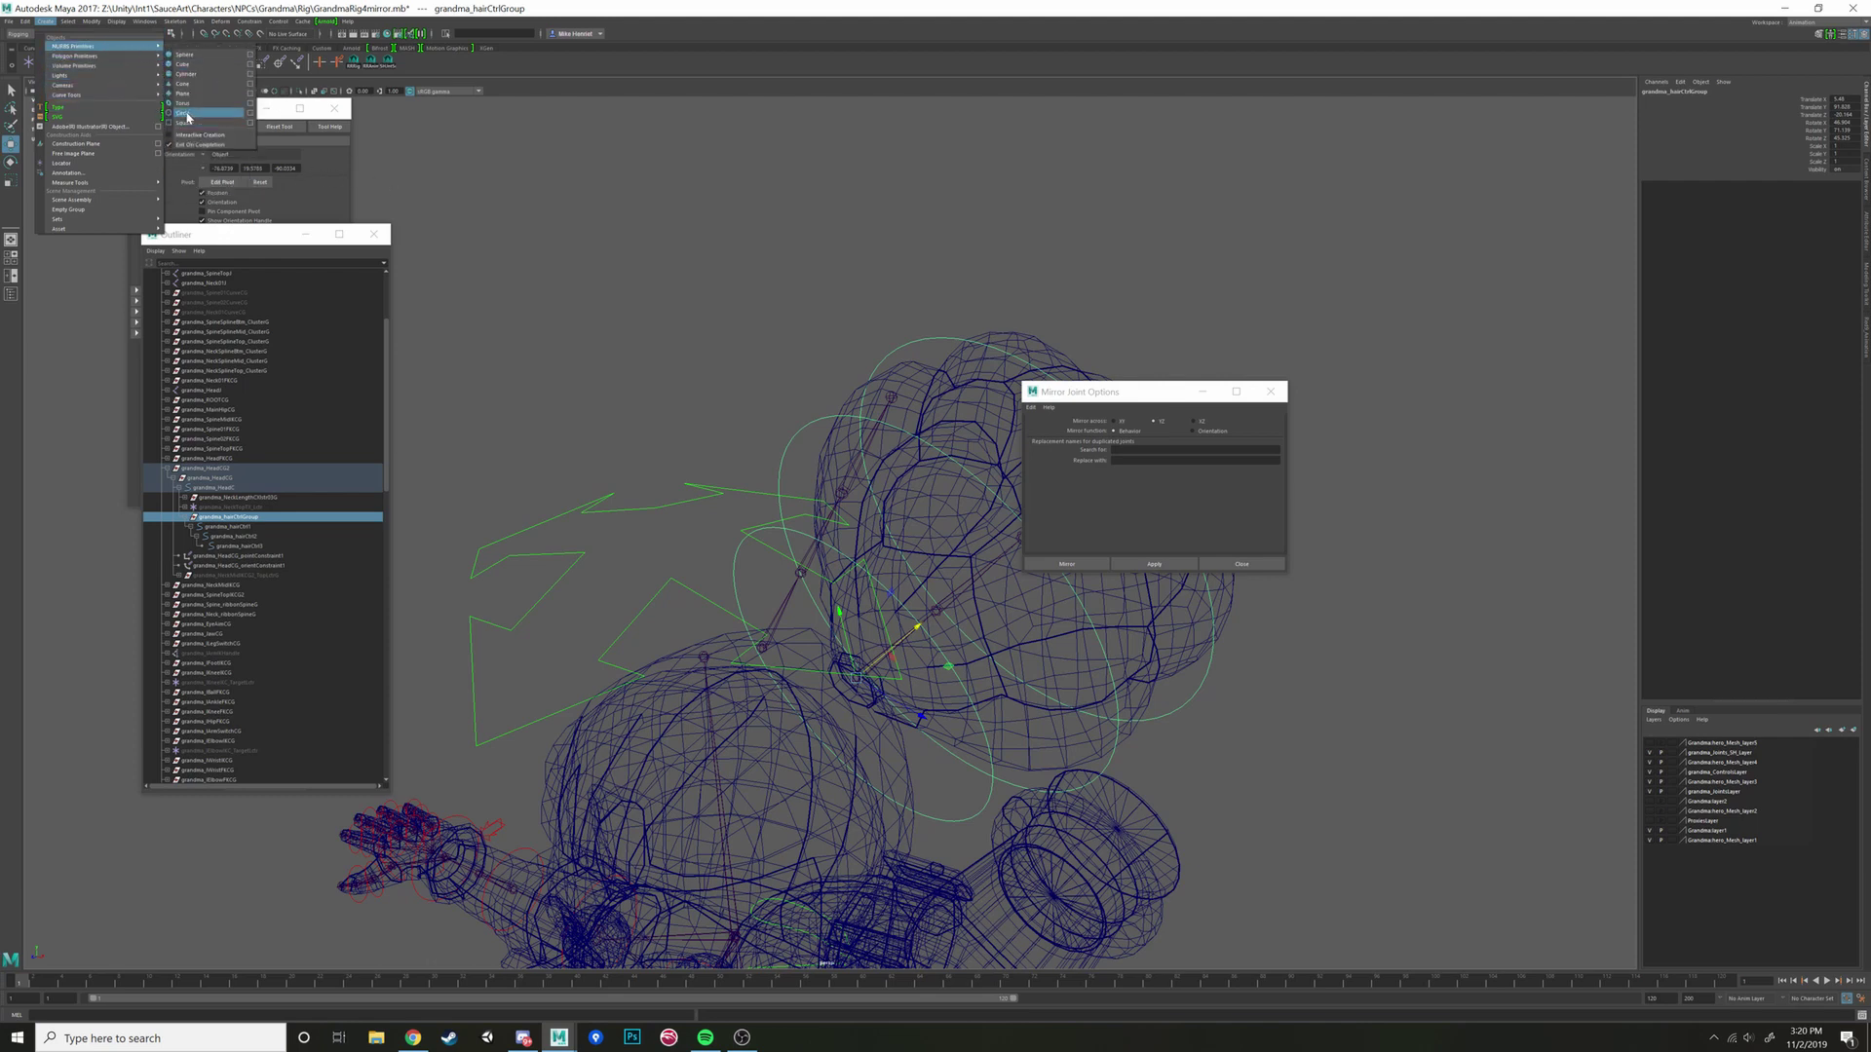
left_click_drag(439, 212, 571, 269, "alt")
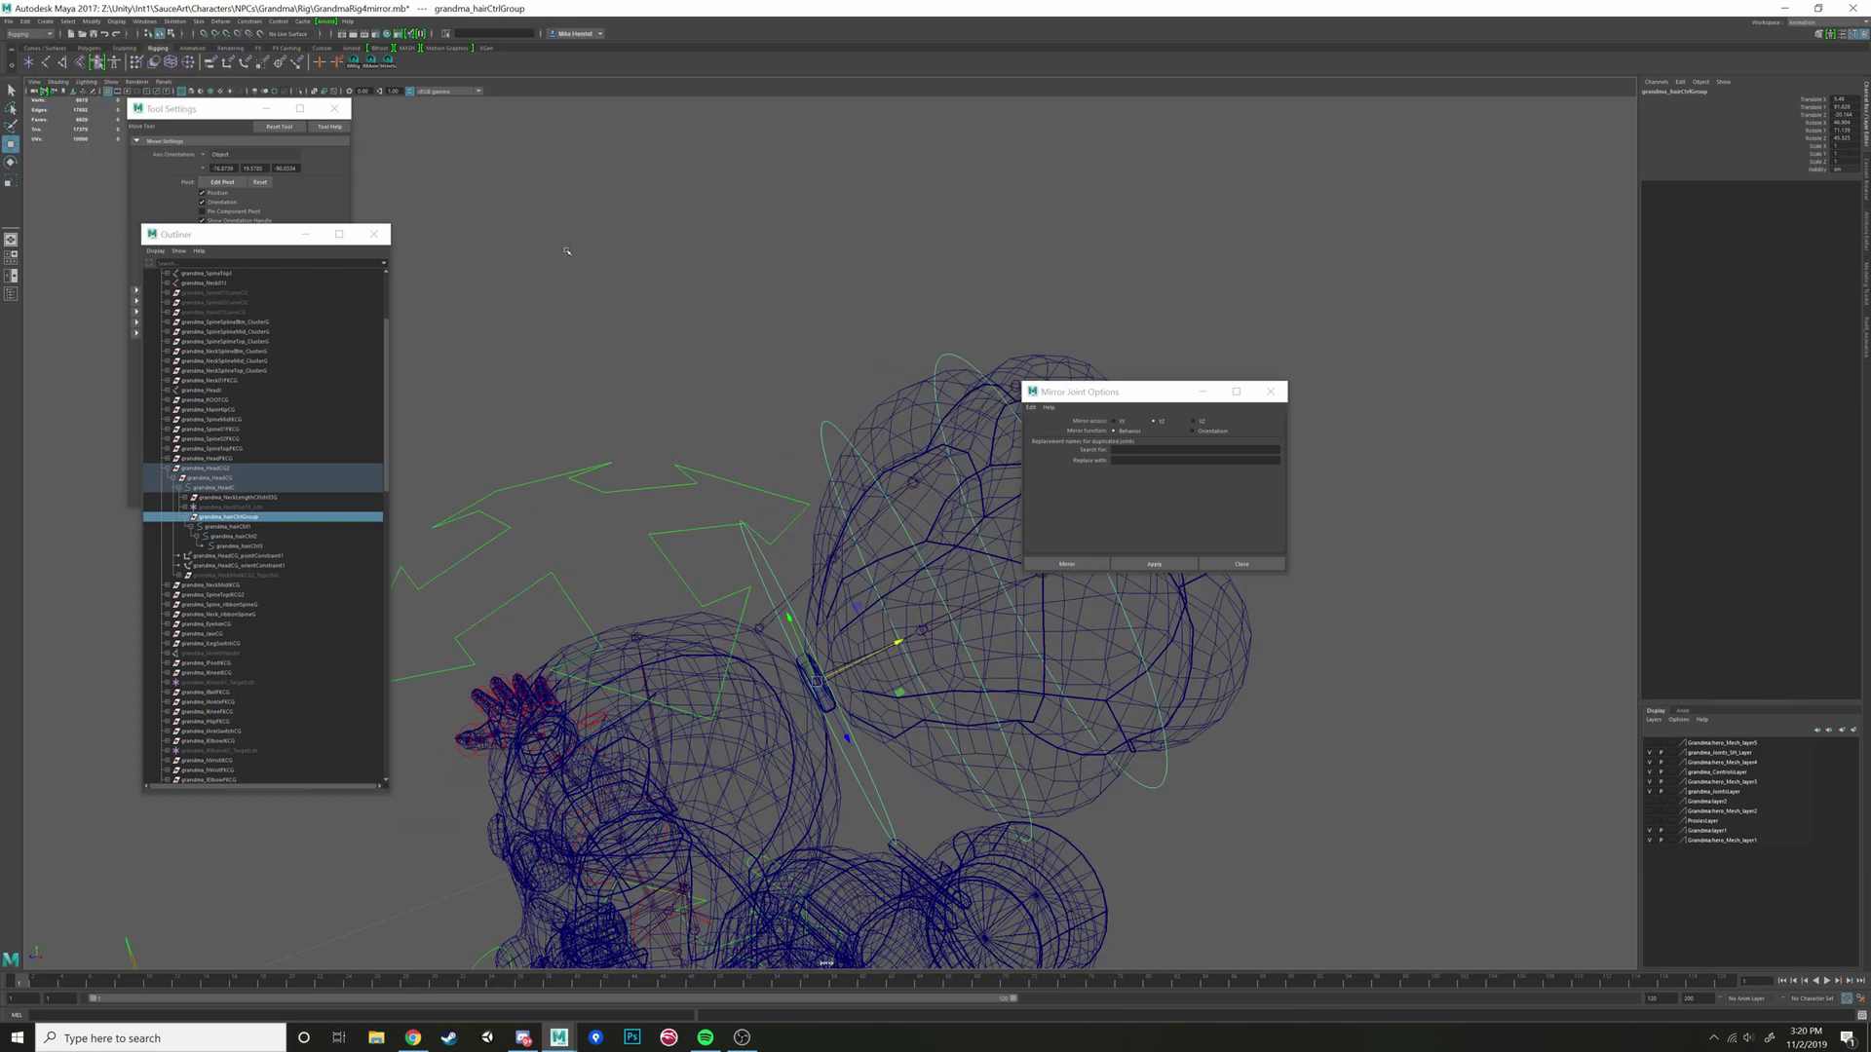
left_click_drag(553, 490, 270, 514, "alt")
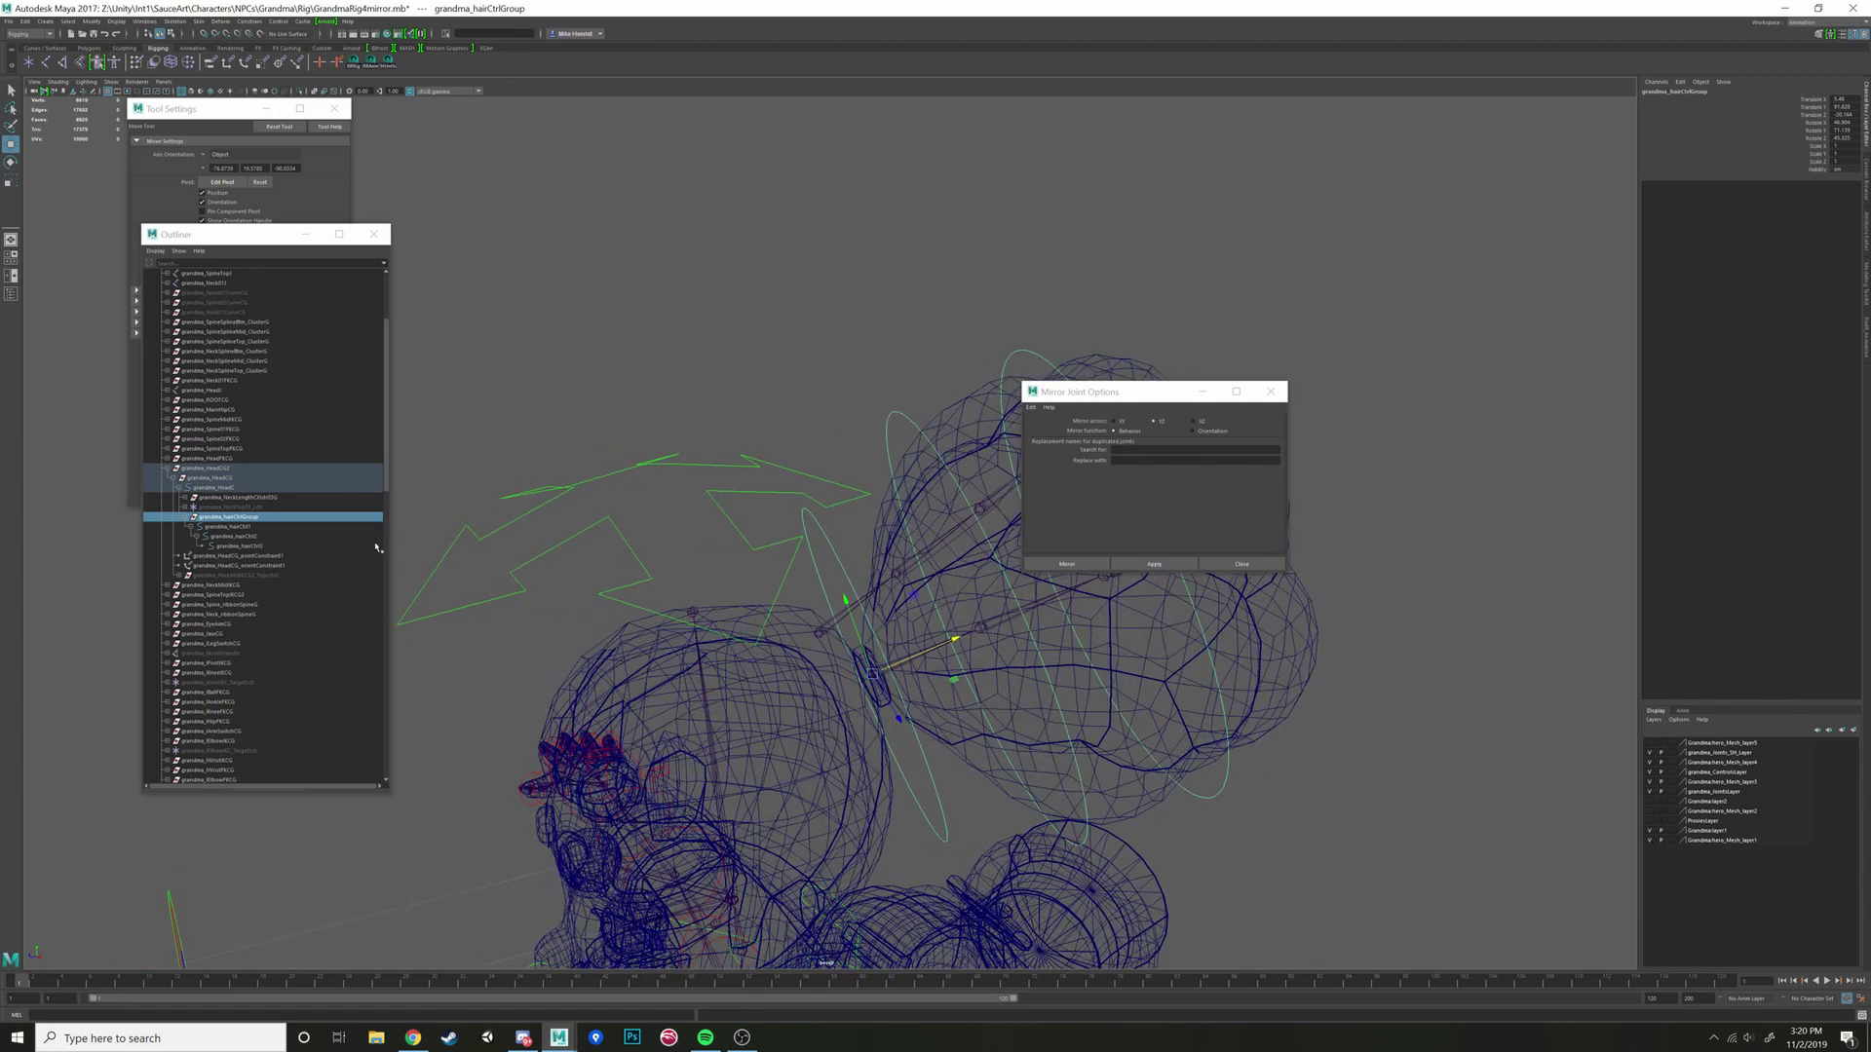
left_click(209, 527)
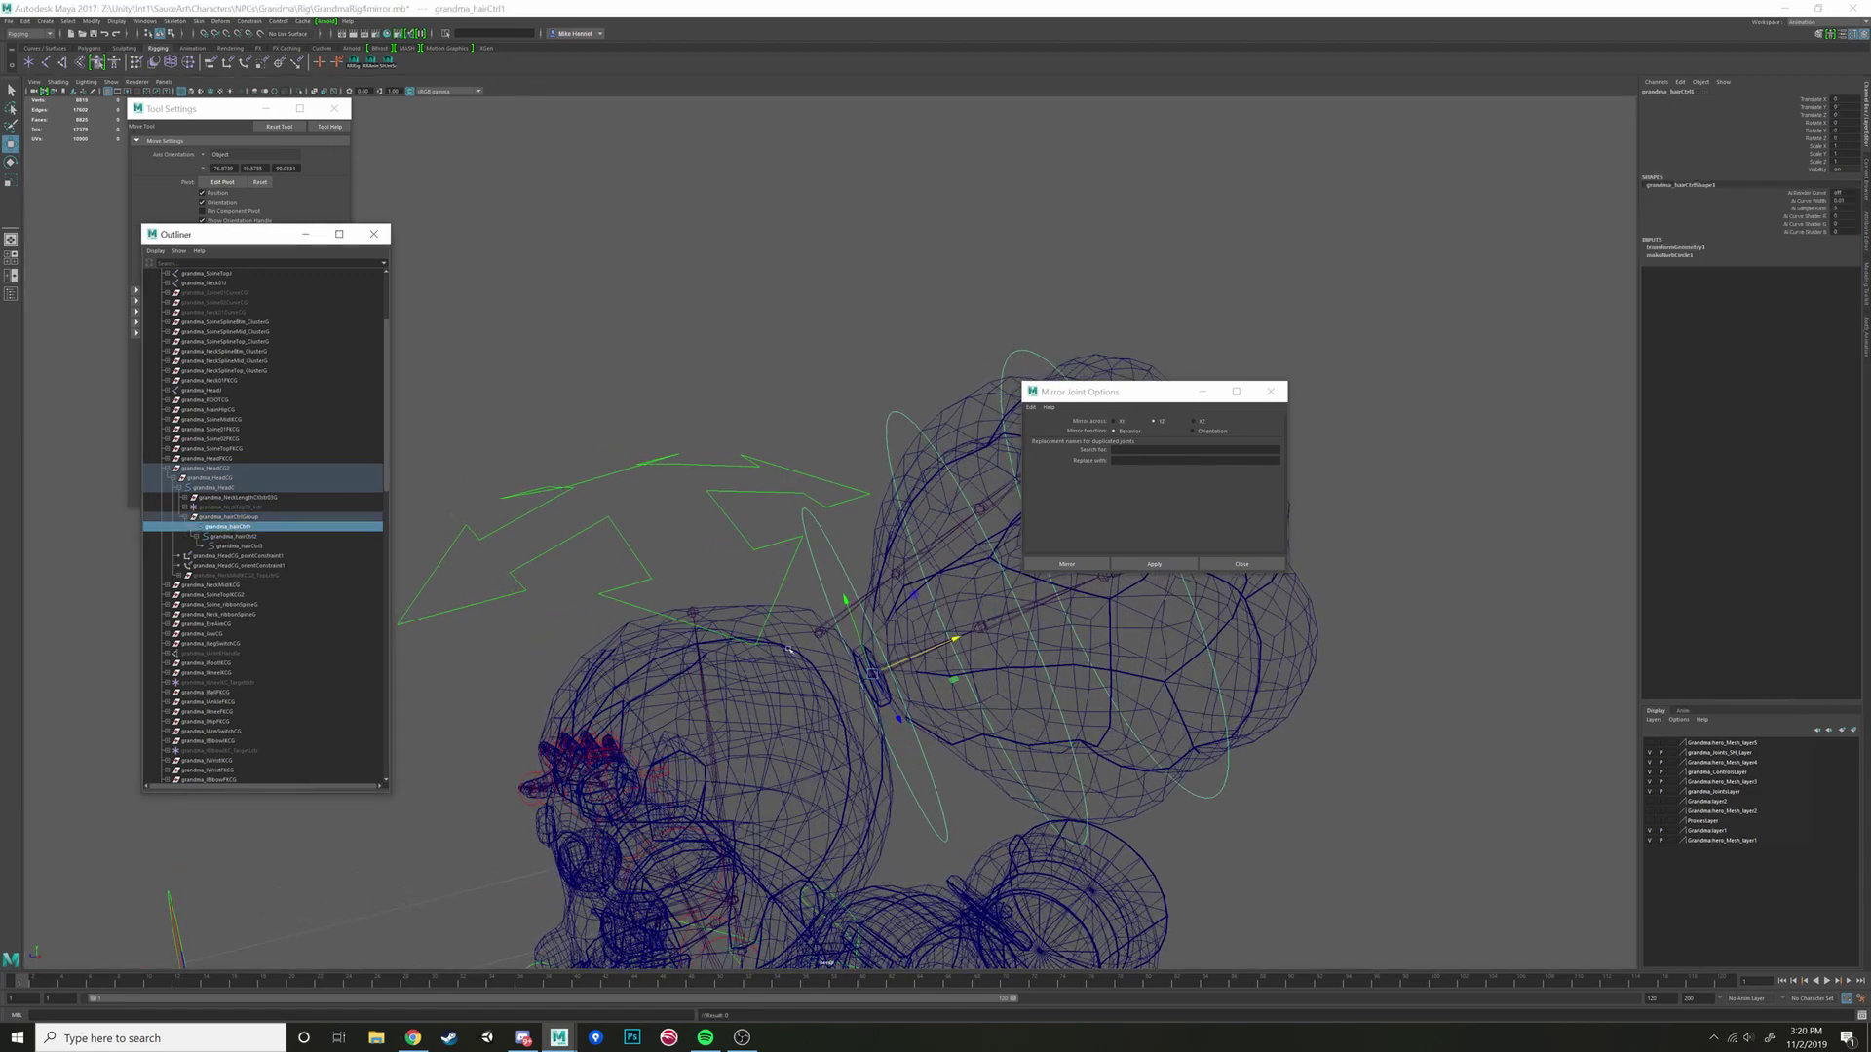
left_click(228, 516)
left_click_drag(546, 507, 458, 532, "alt")
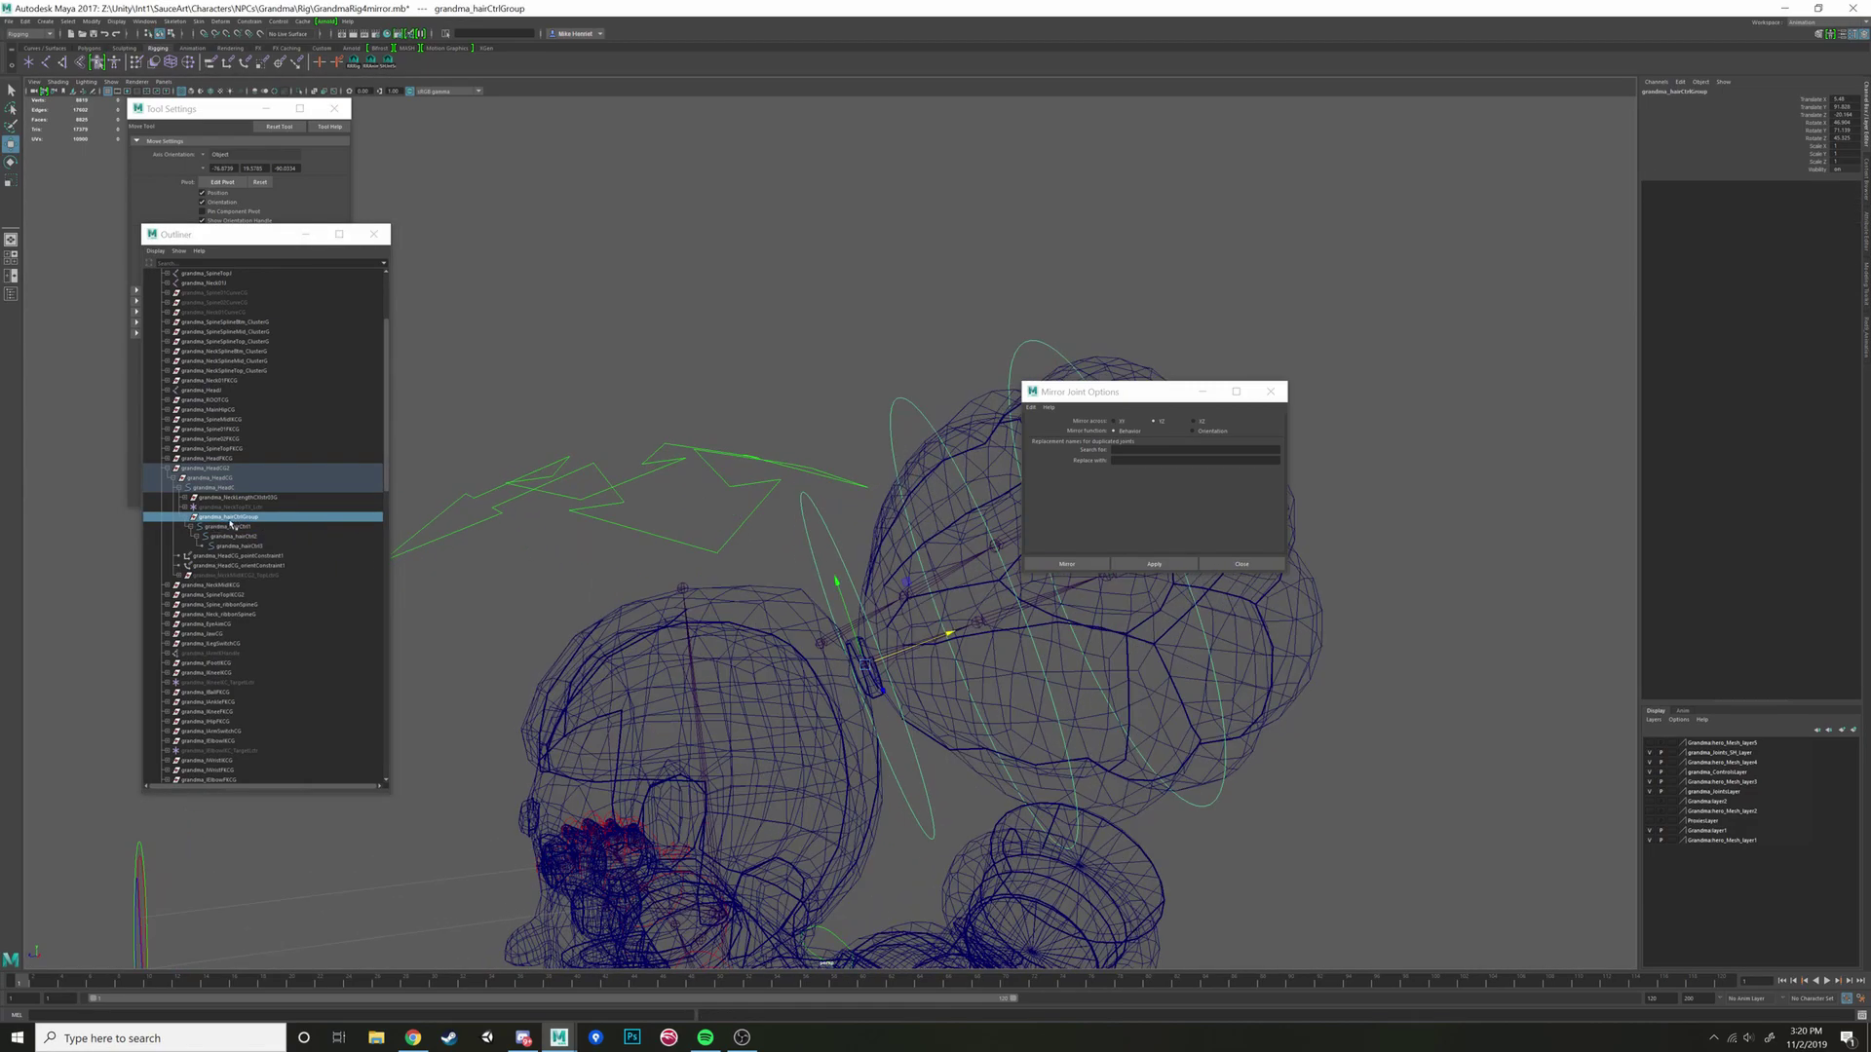
left_click_drag(652, 589, 898, 659, "alt")
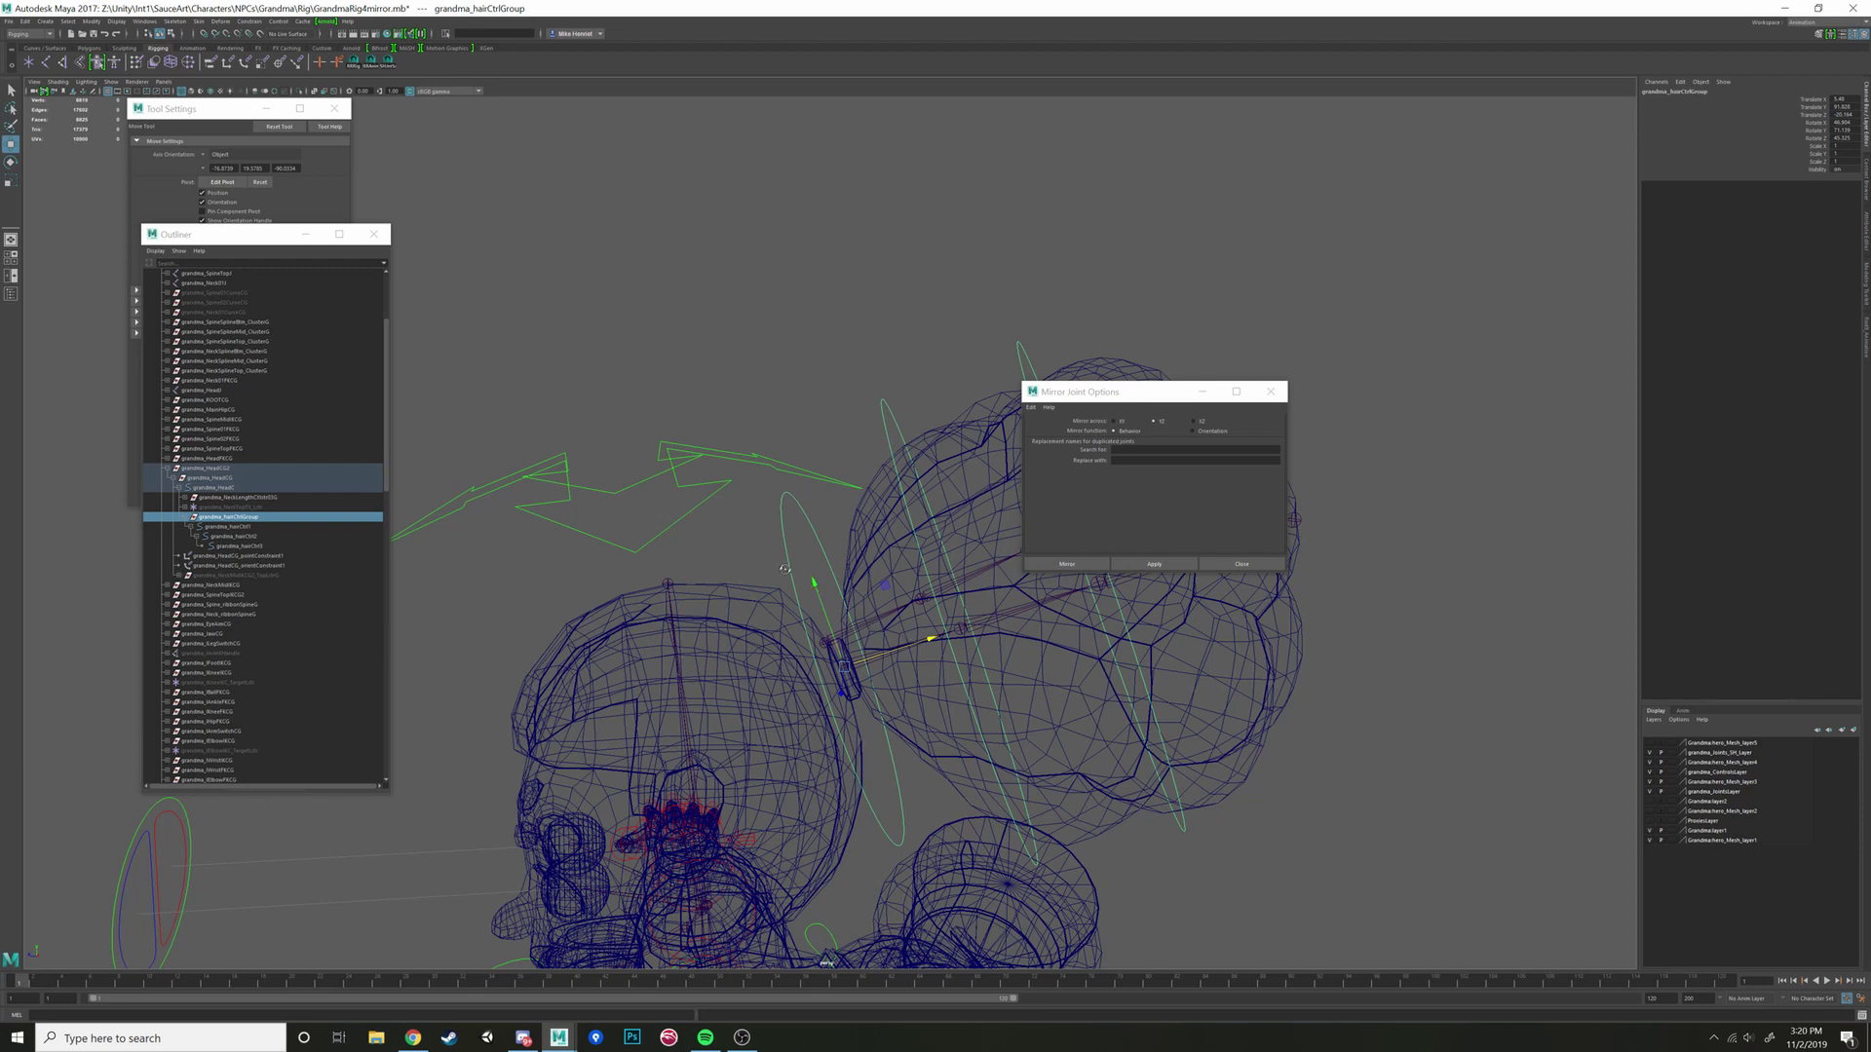
left_click(247, 527)
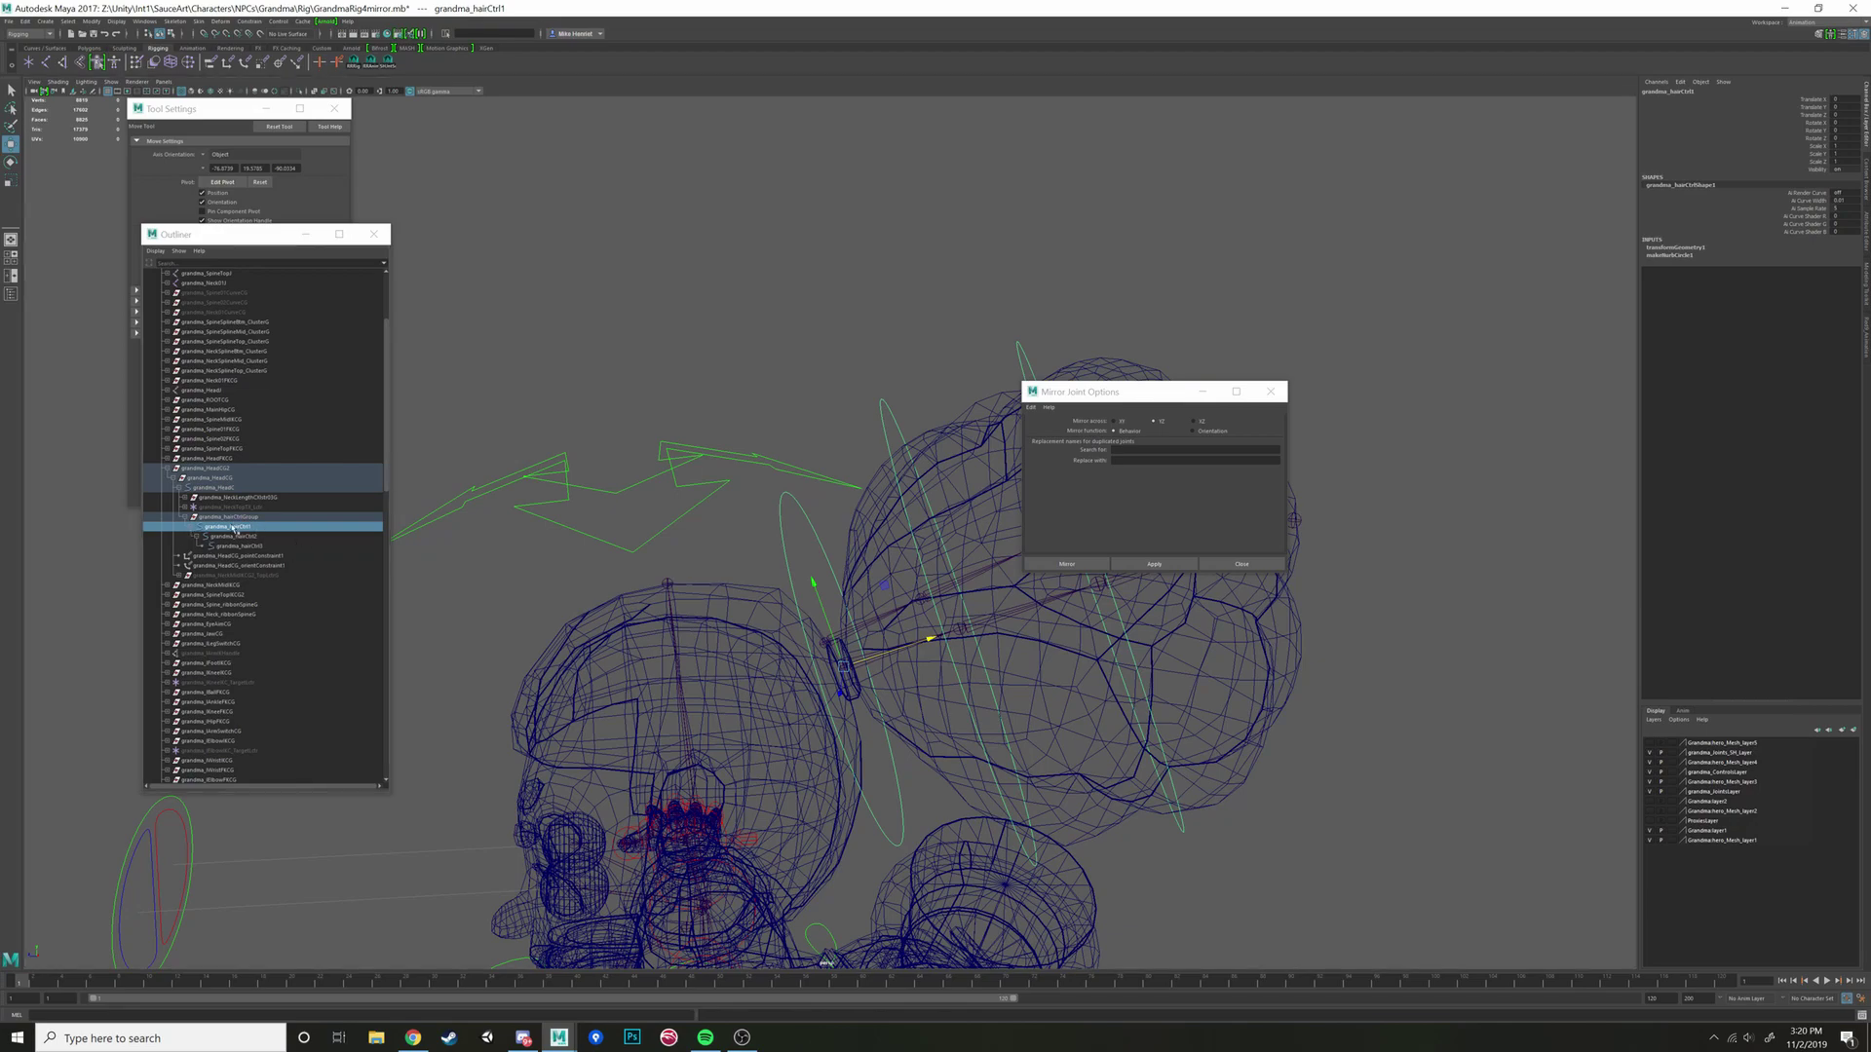
left_click(232, 519)
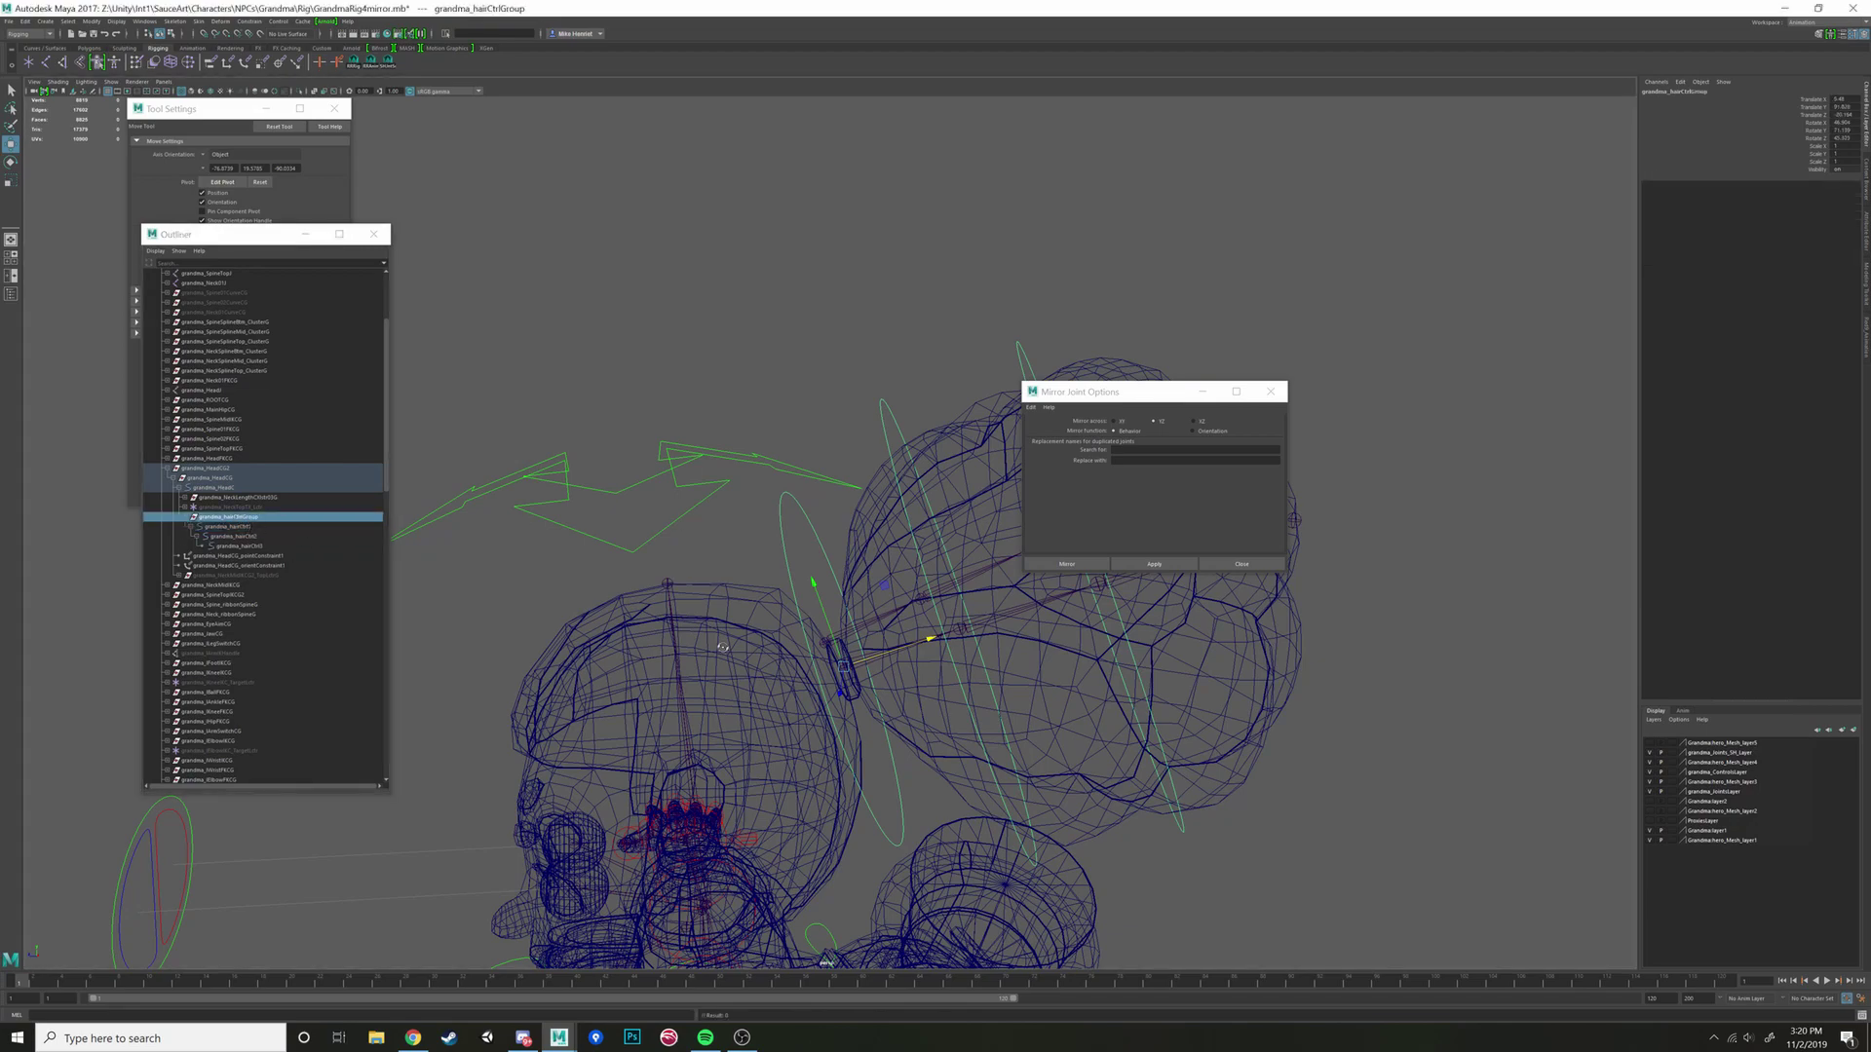
Step: Duplicate grandma_hairCtrlGroup and check the copy's nested control hierarchy
left_click_drag(685, 527, 804, 679, "alt")
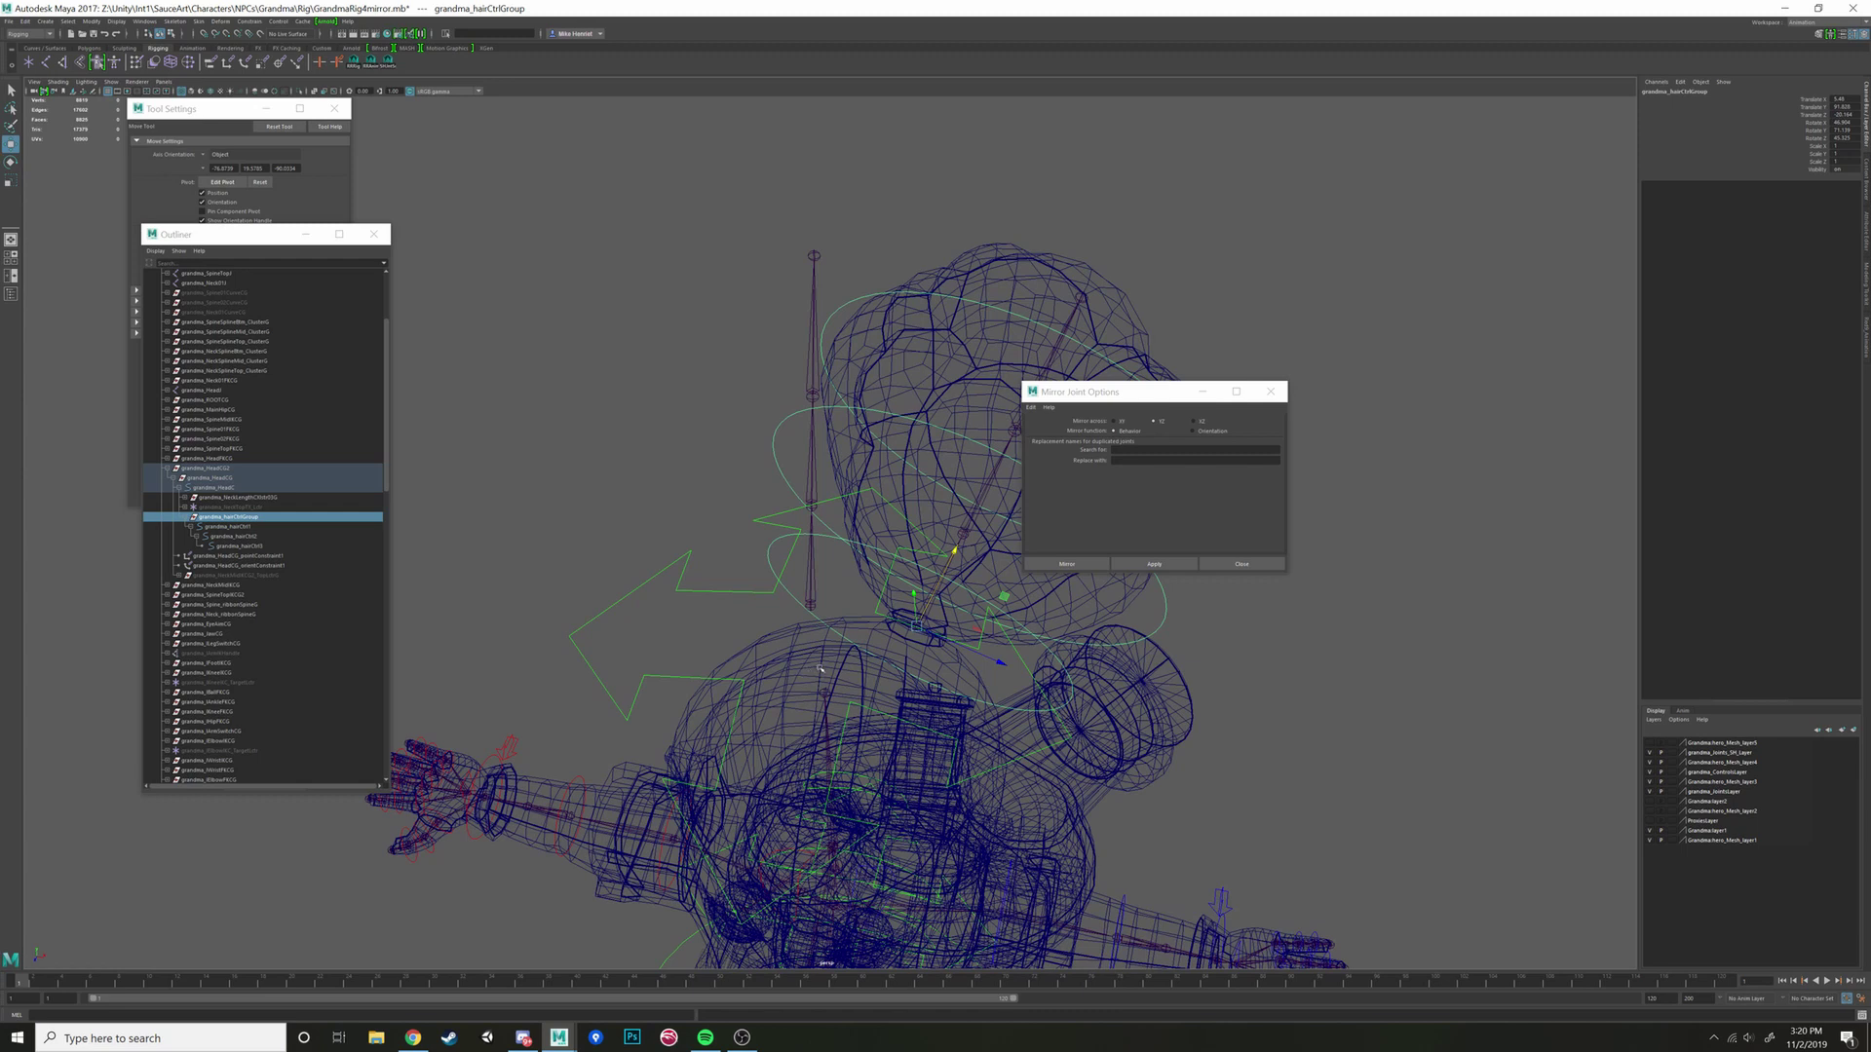
key("ctrl+d")
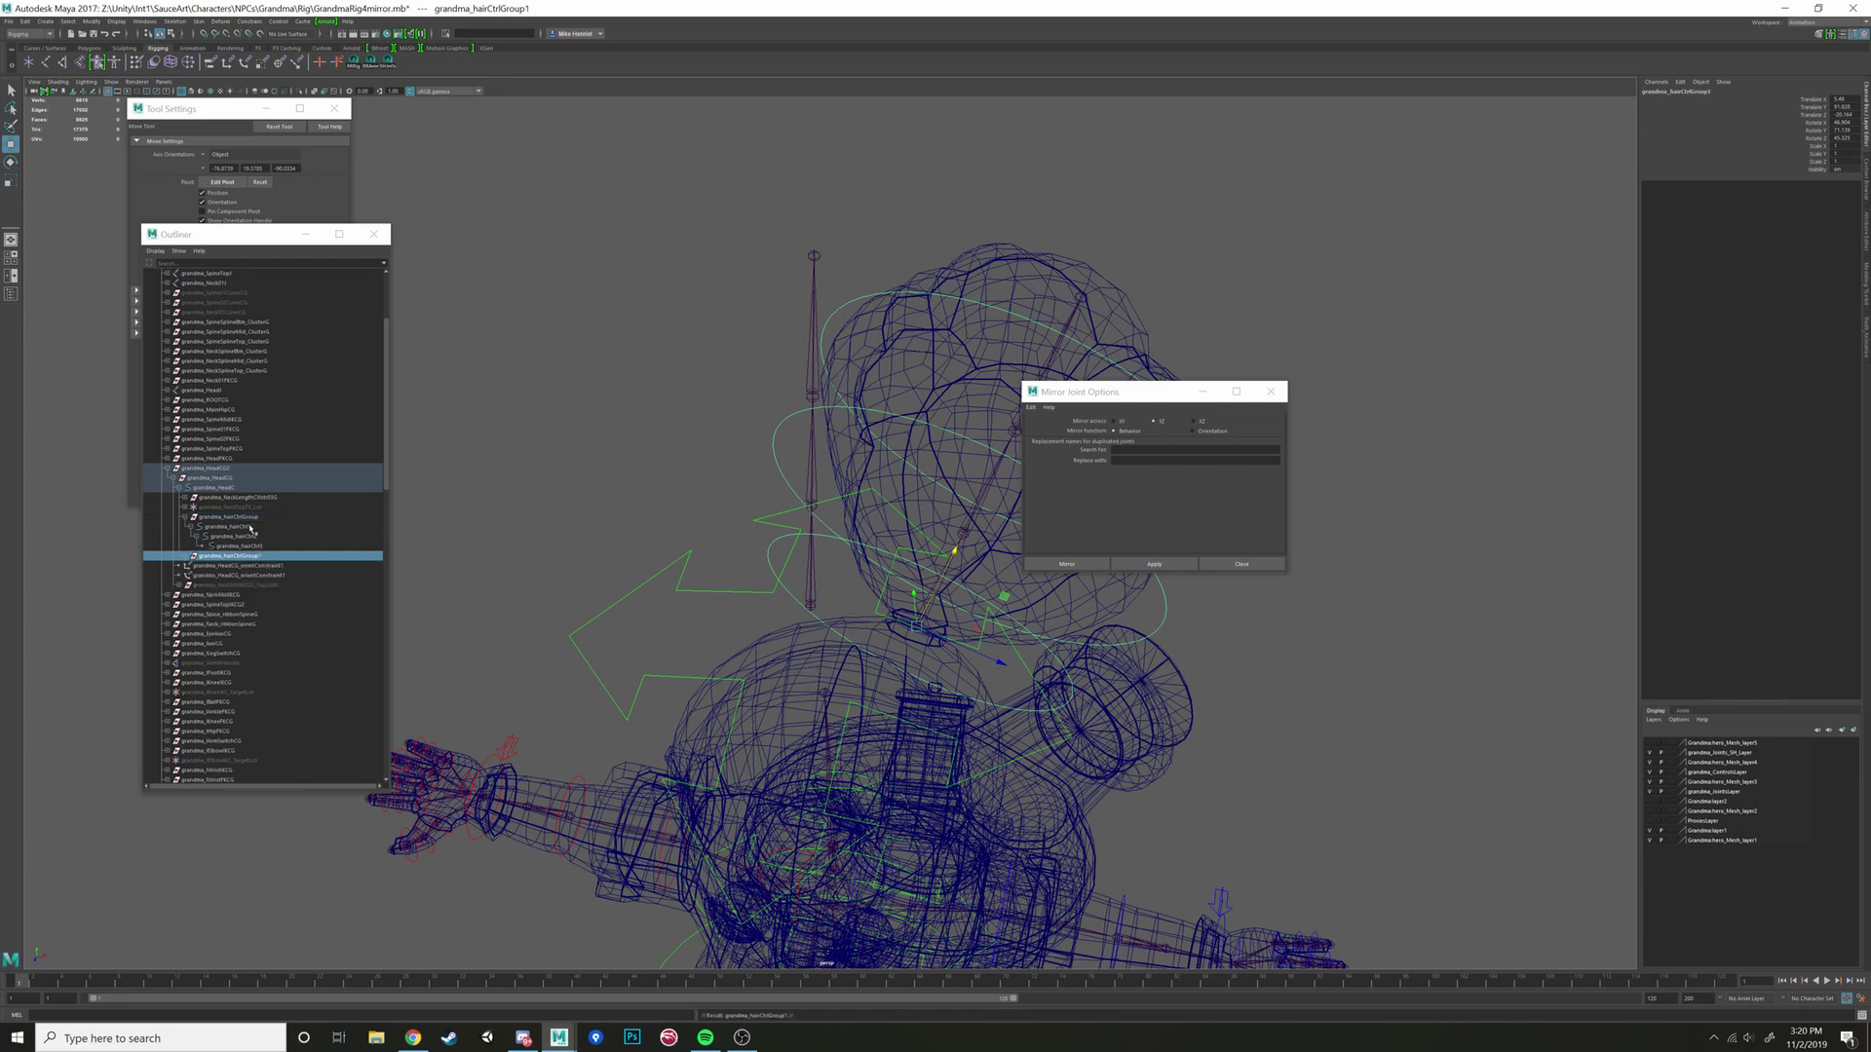
left_click(190, 557)
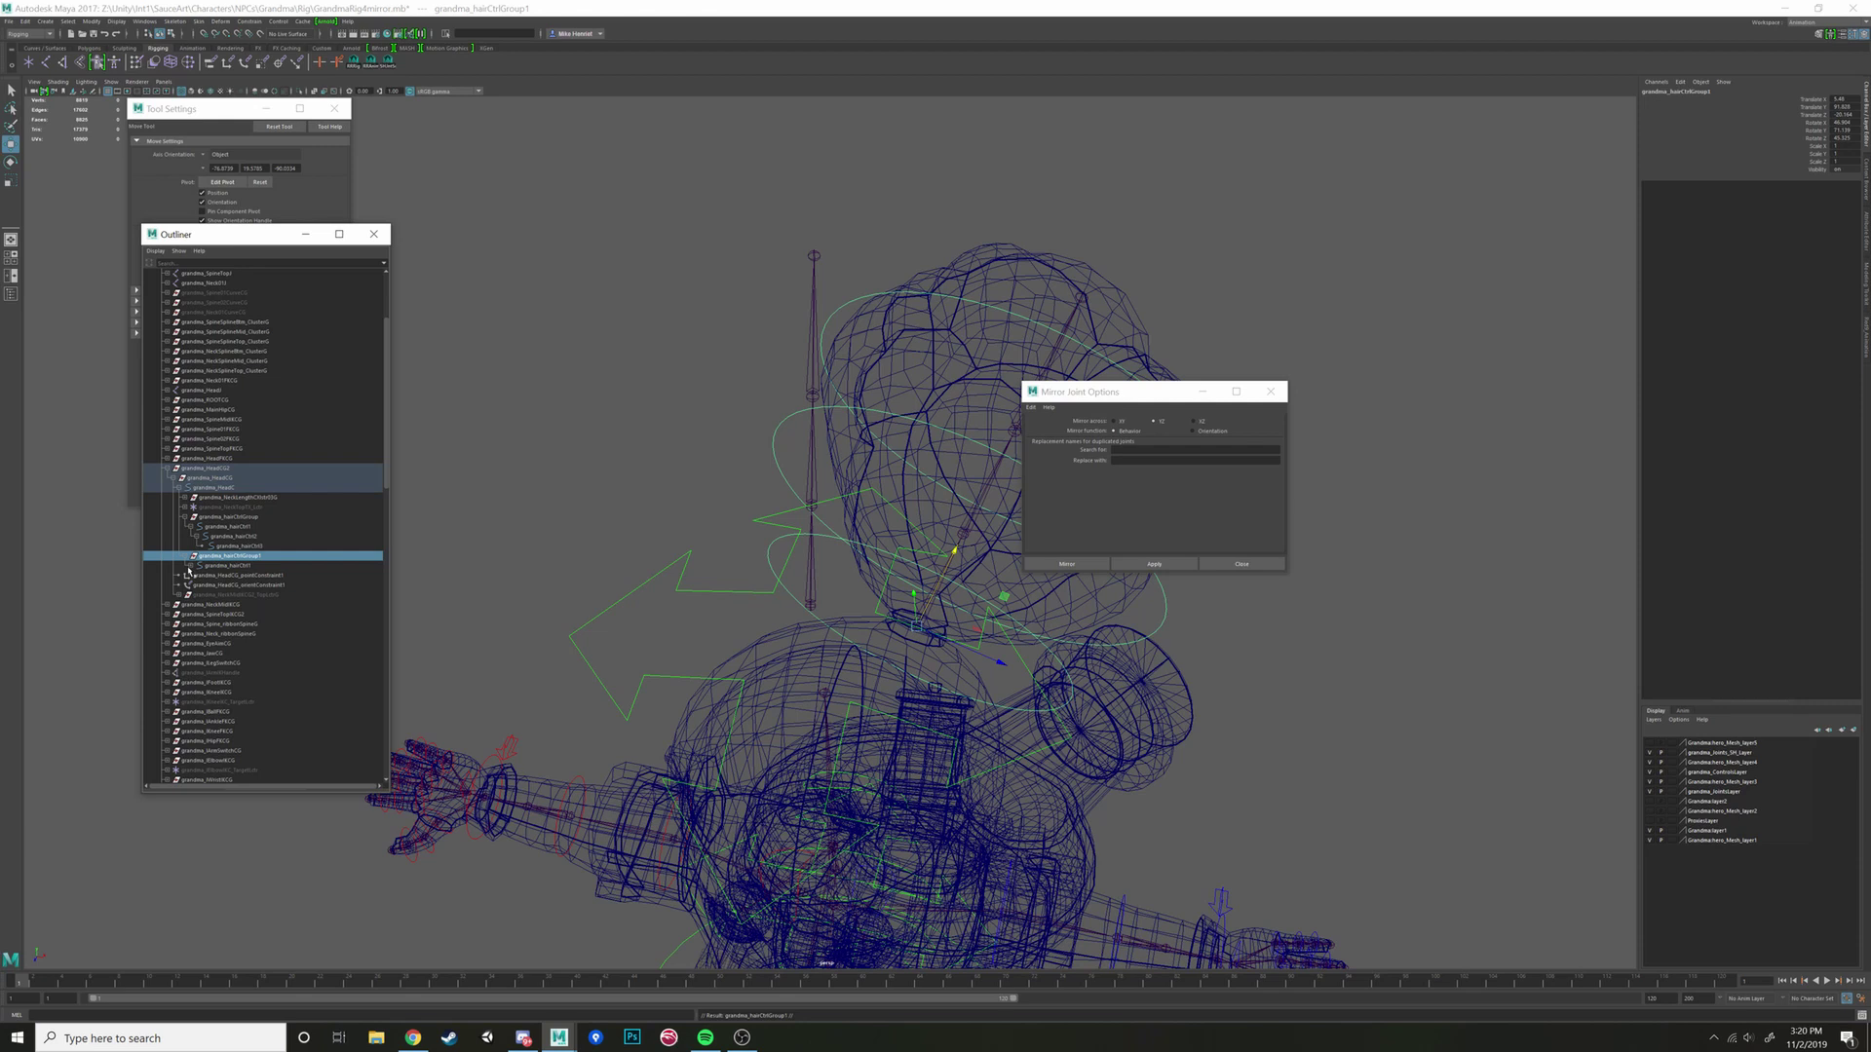
left_click(192, 566)
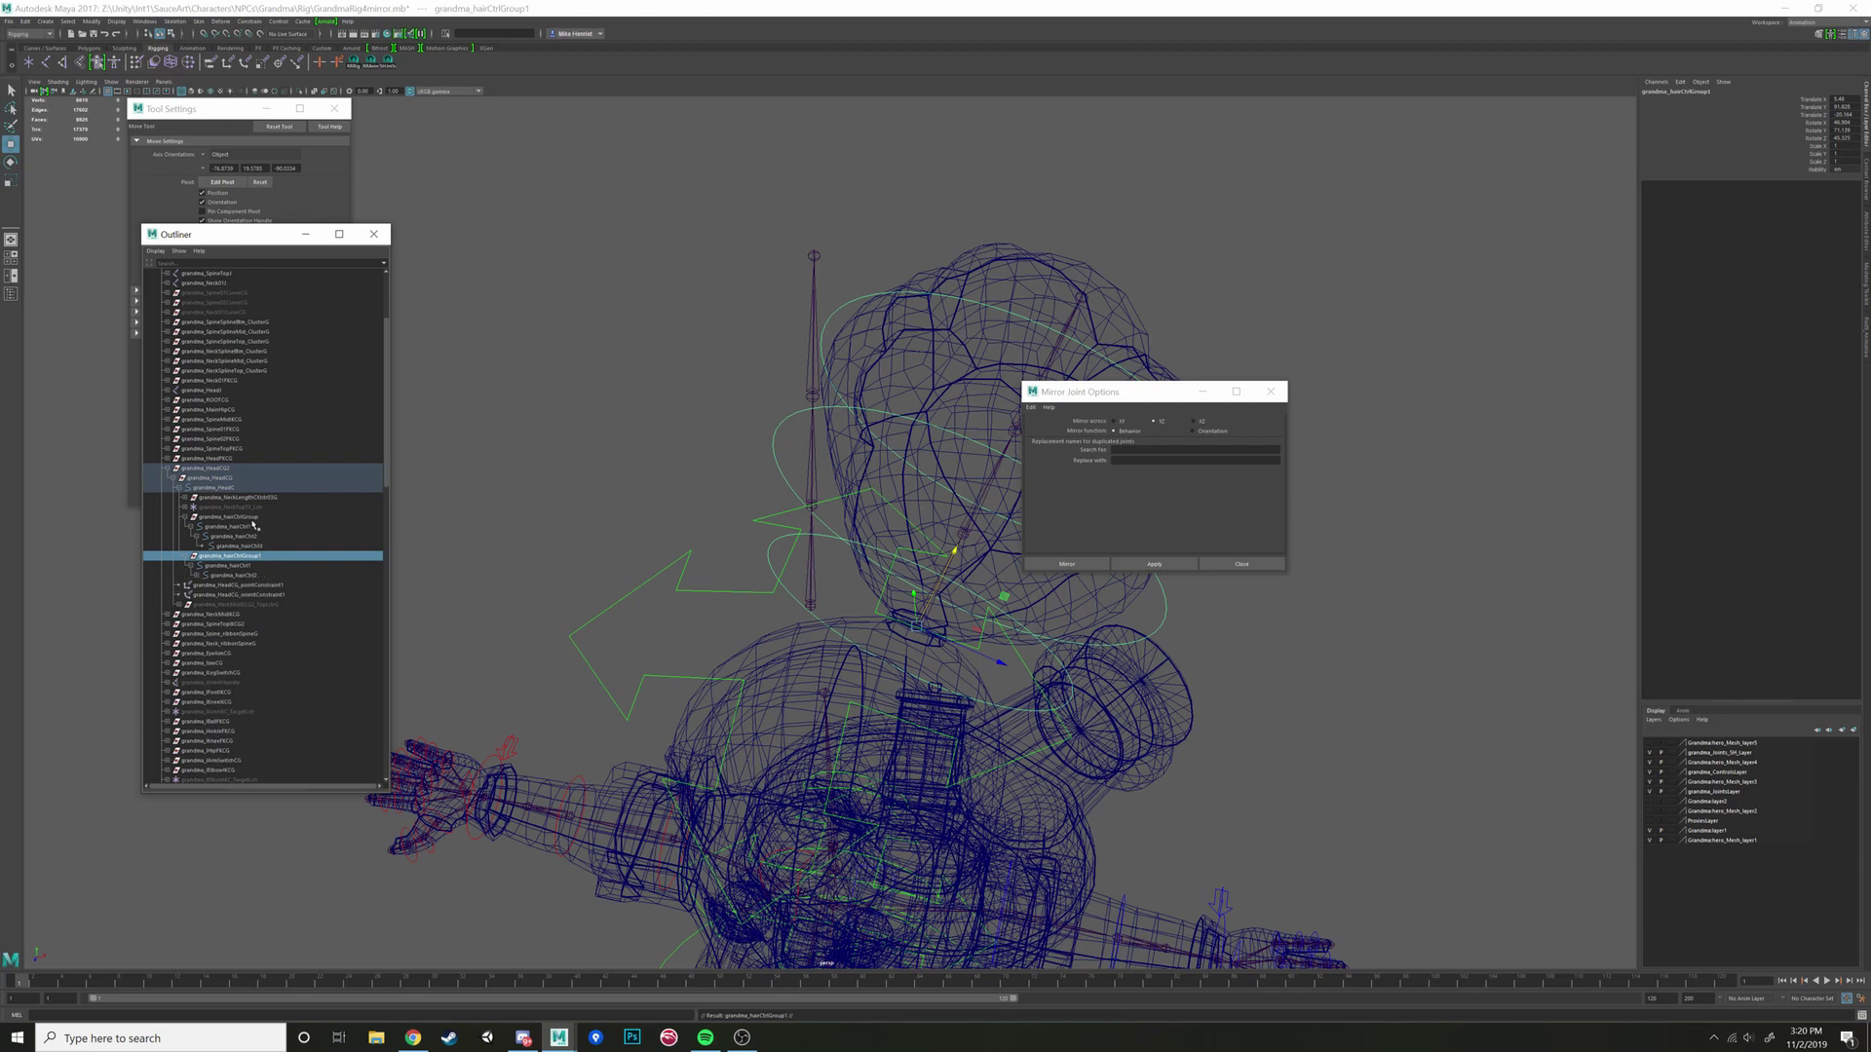
left_click(186, 559)
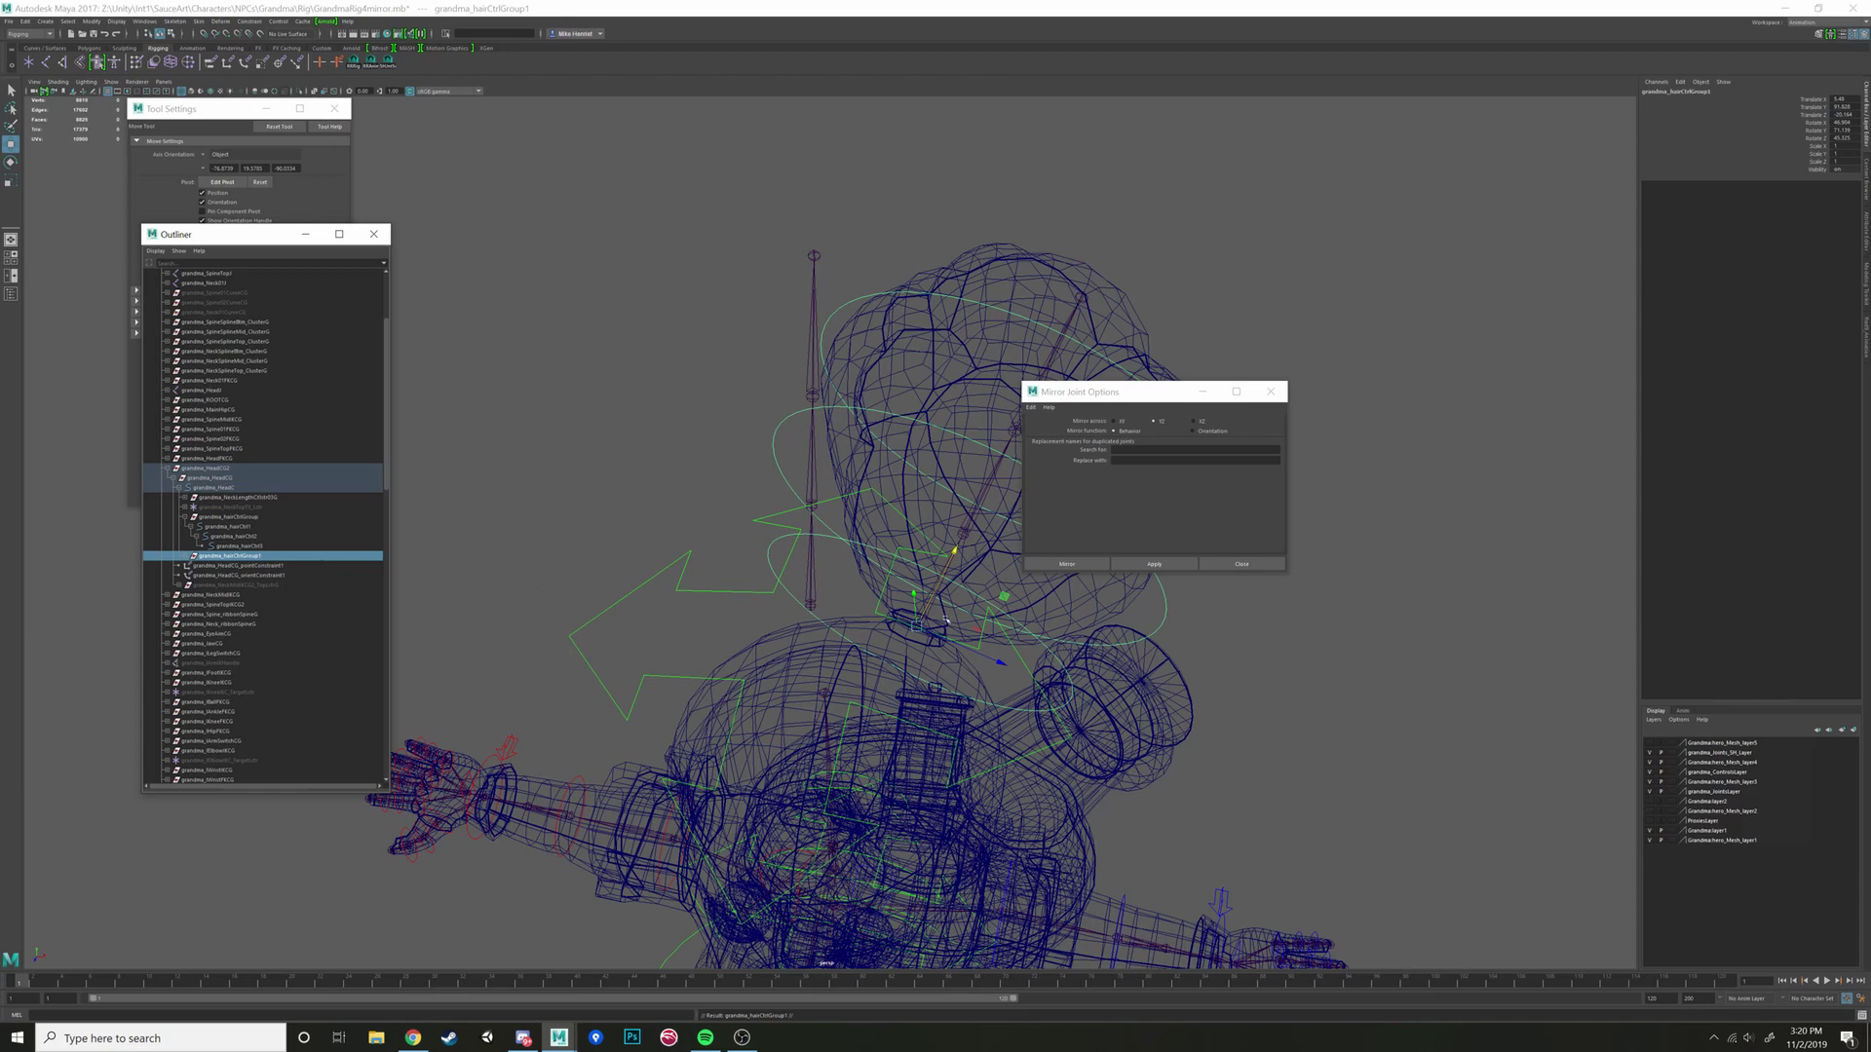
Step: Unparent the duplicated hair control group from the head control so it sits at the top level of the scene
left_click_drag(1005, 395, 977, 574, "alt")
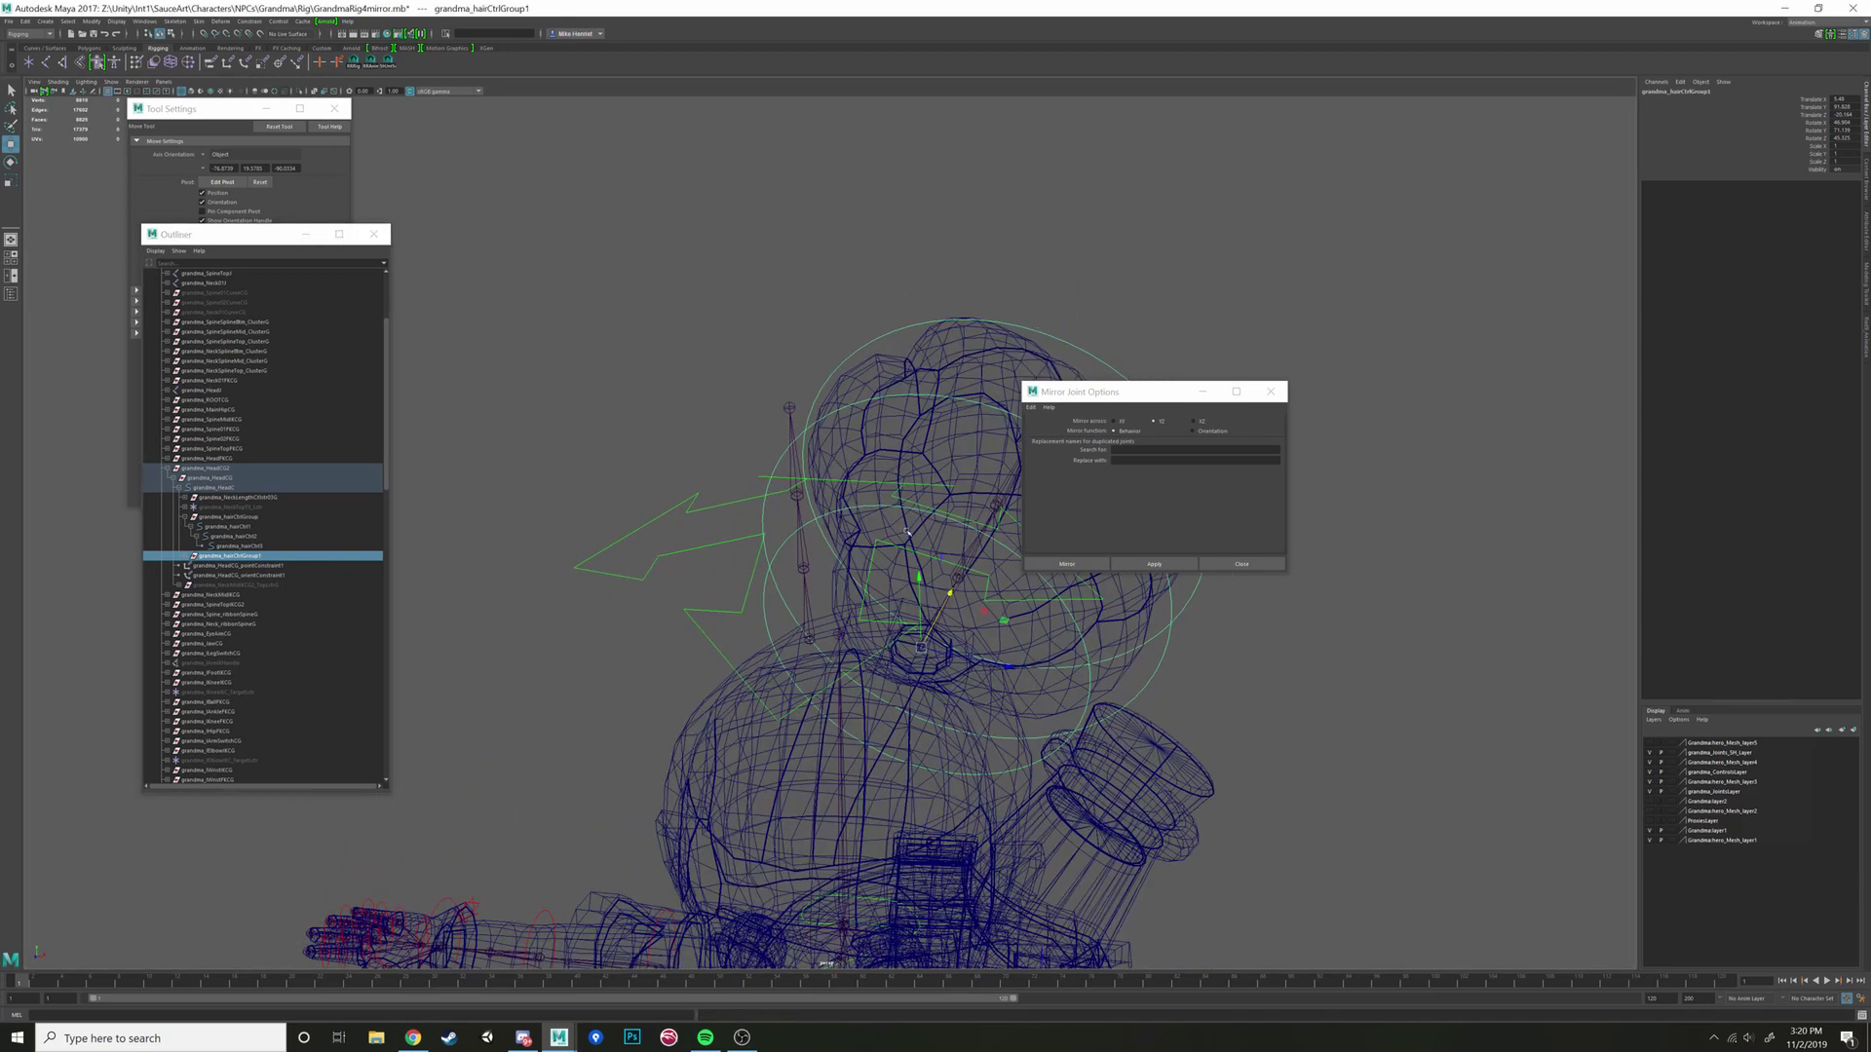
left_click_drag(866, 502, 763, 395, "alt")
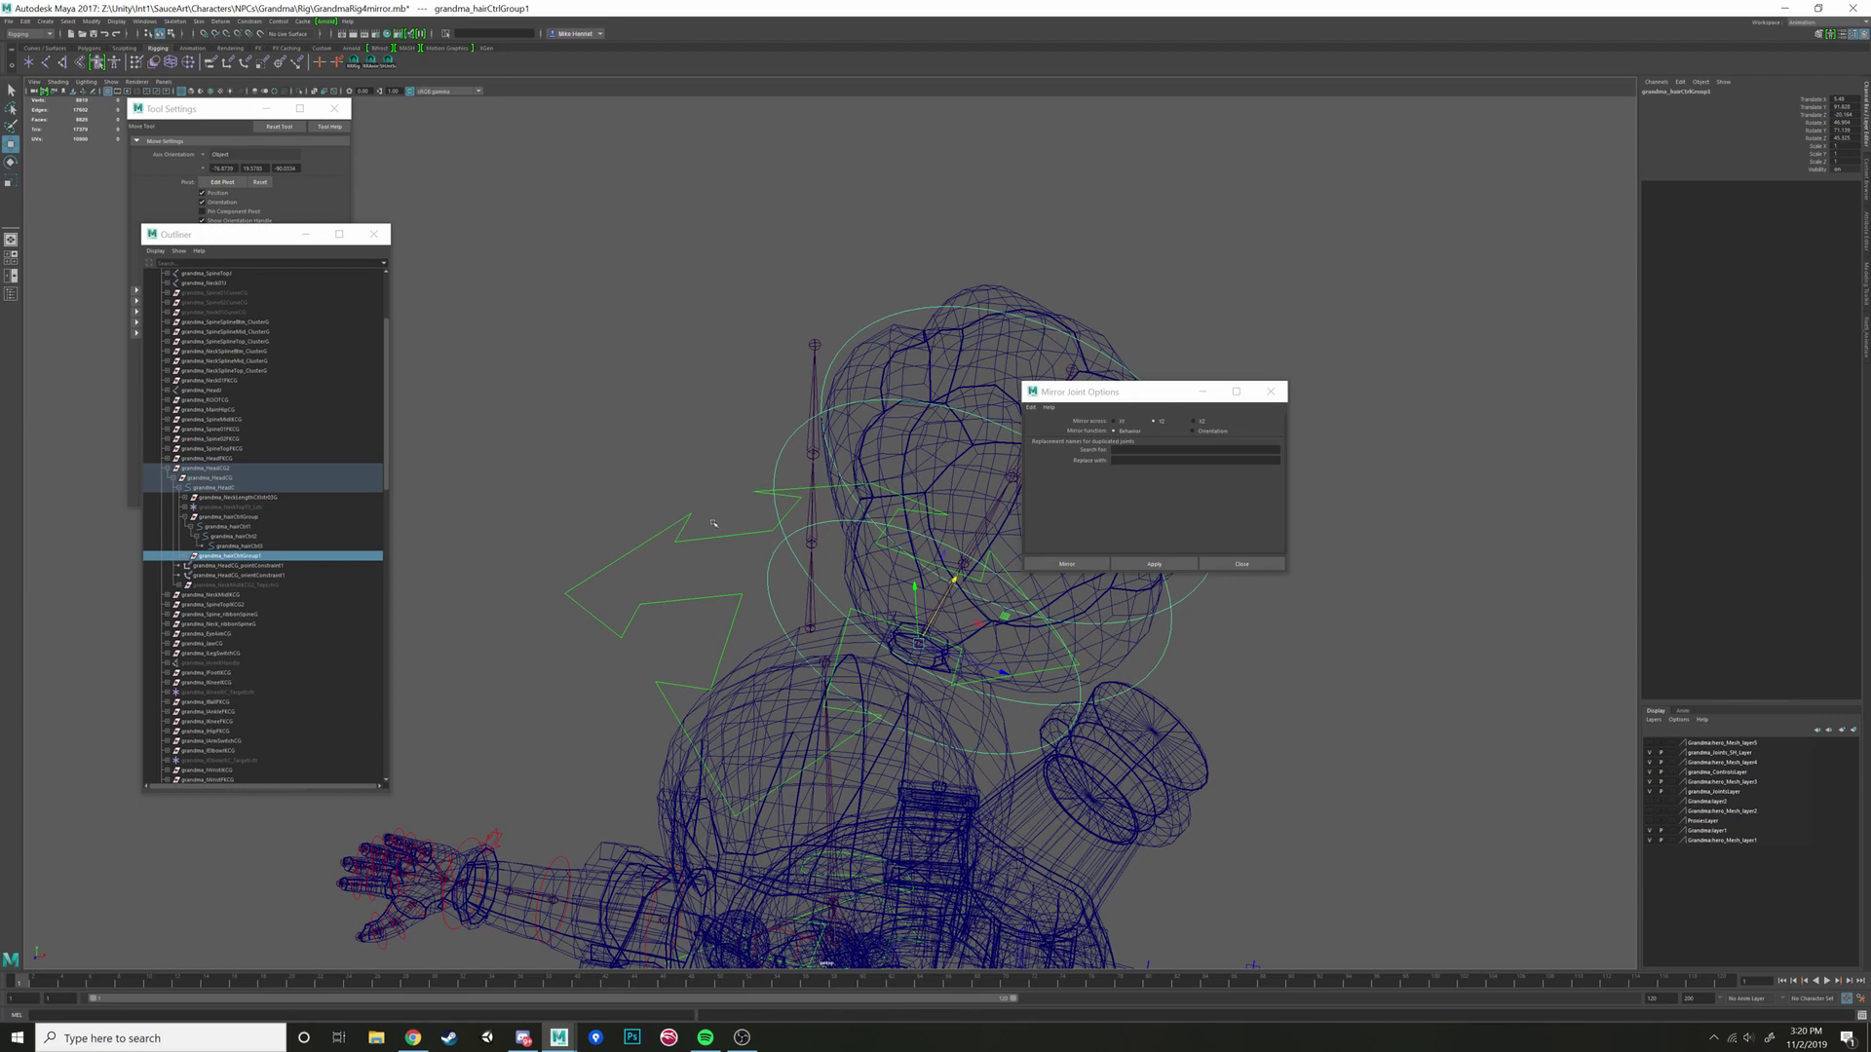
left_click_drag(713, 524, 415, 568, "alt")
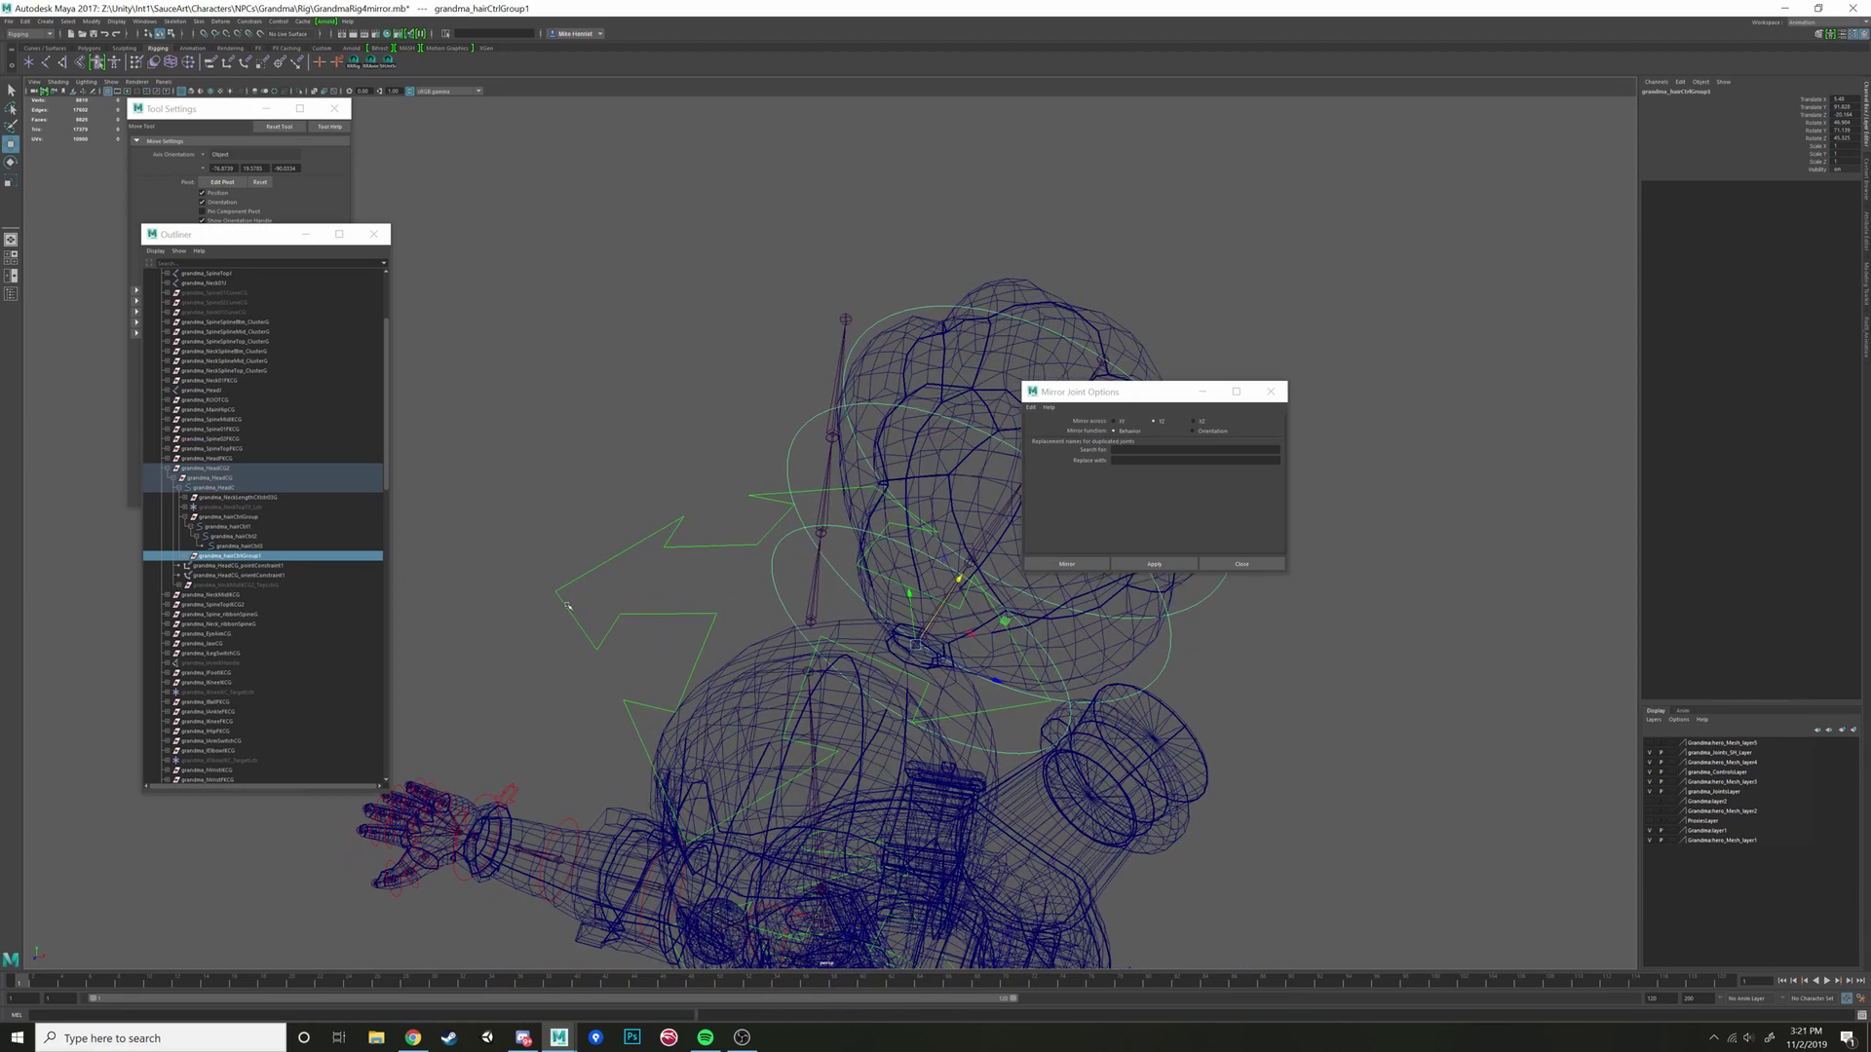
left_click_drag(995, 680, 1103, 731)
key("ctrl+z")
key("shift+p")
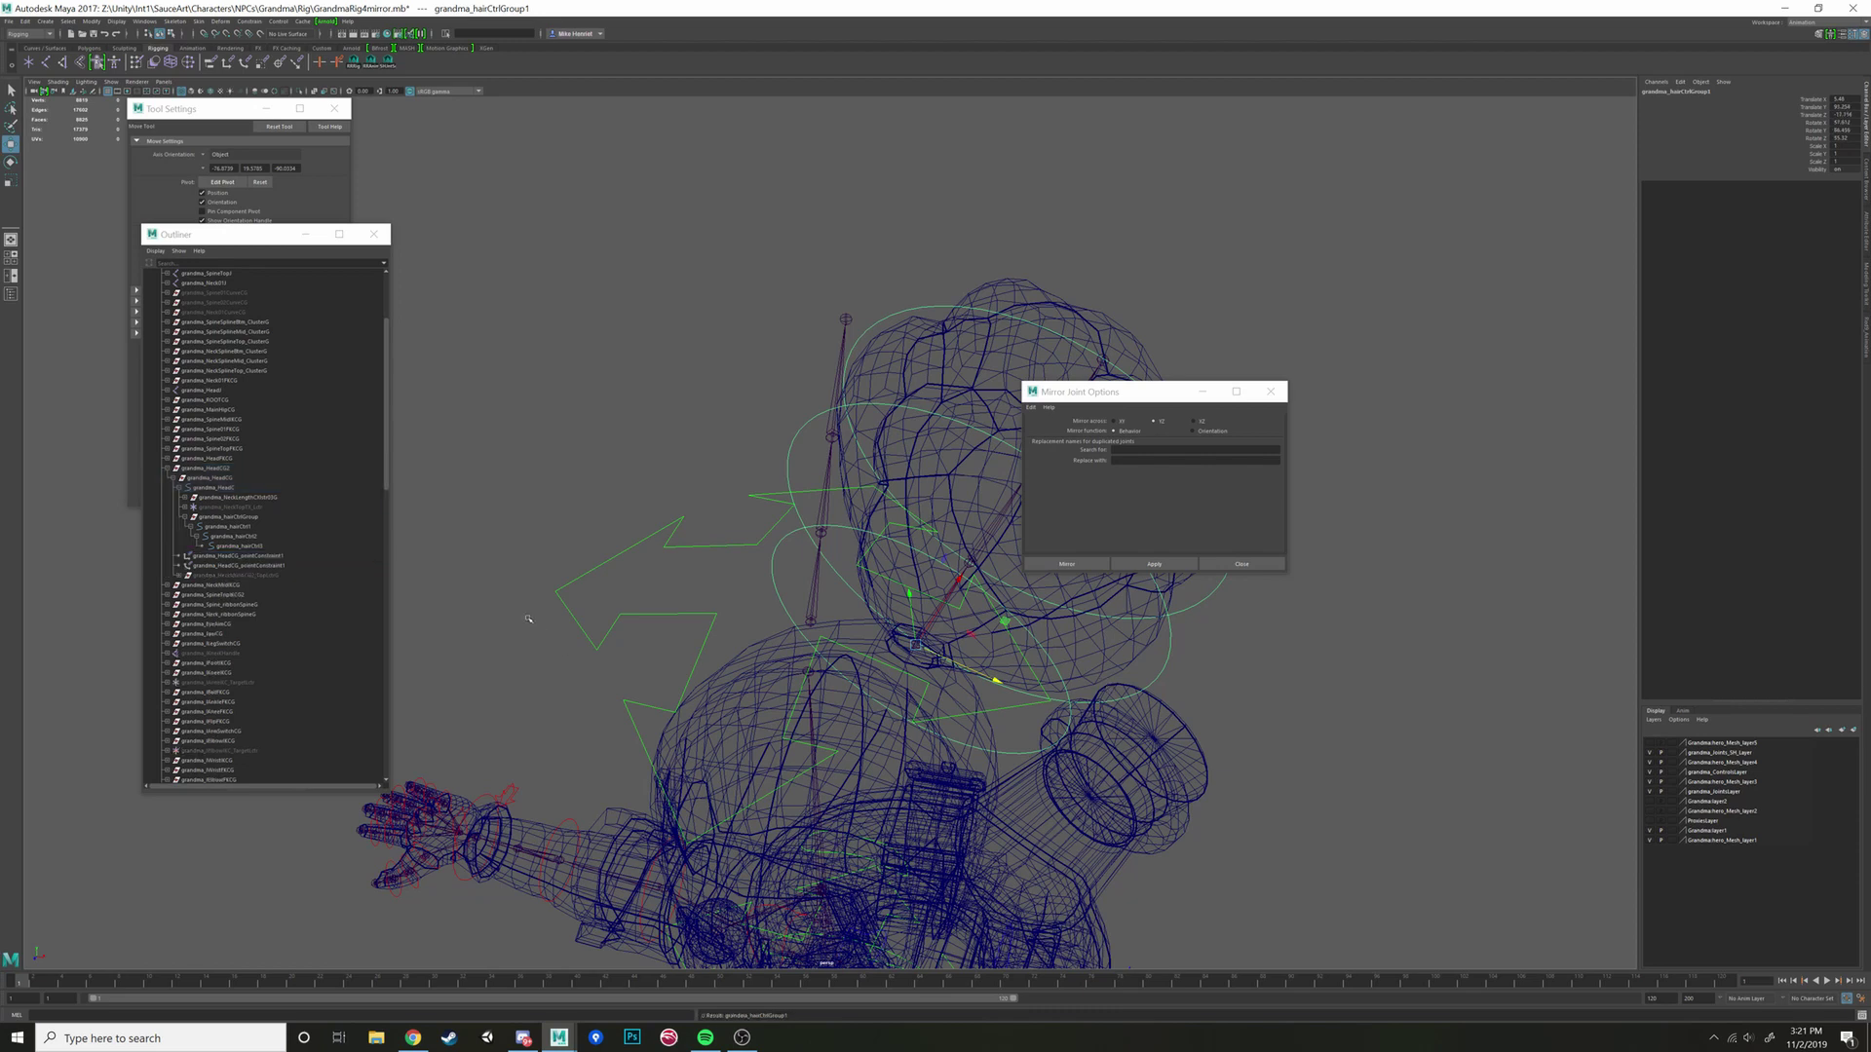
scroll(249, 565, "down", 10)
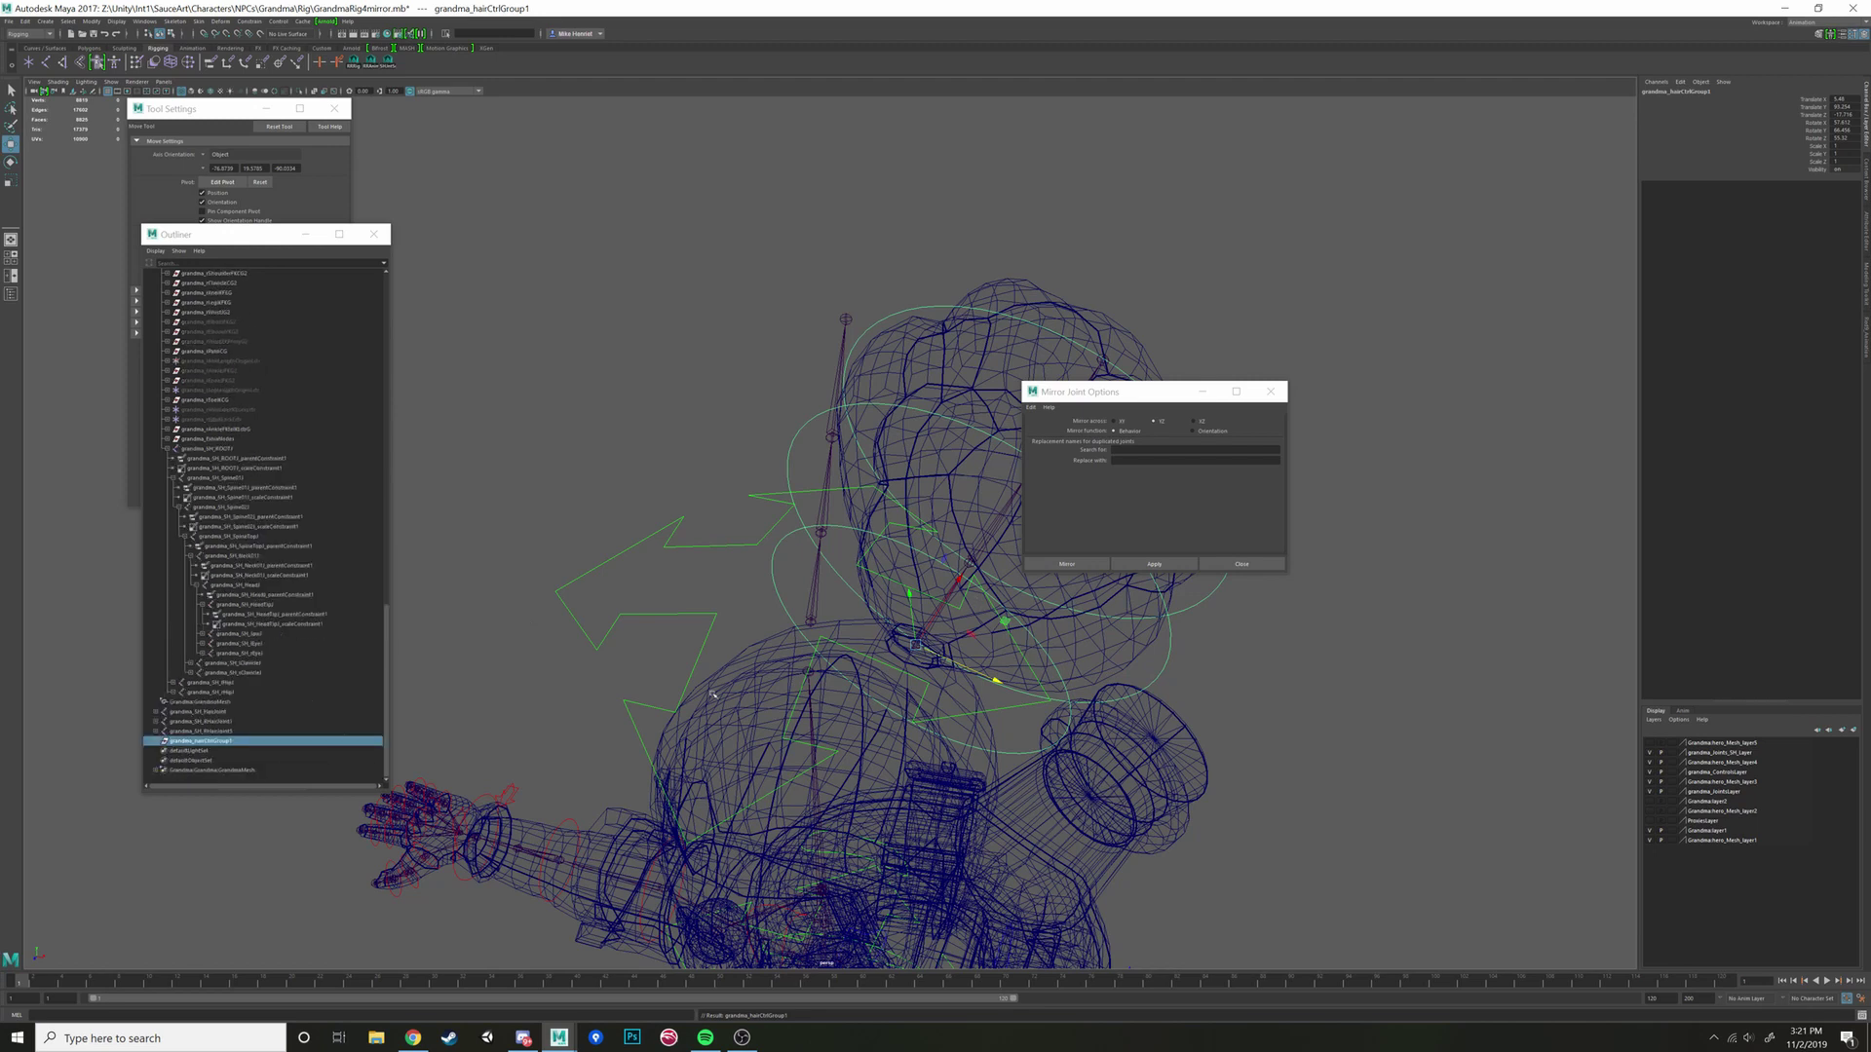
key("ctrl+z")
key("ctrl+z")
key("ctrl+z")
key("ctrl+z")
key("a")
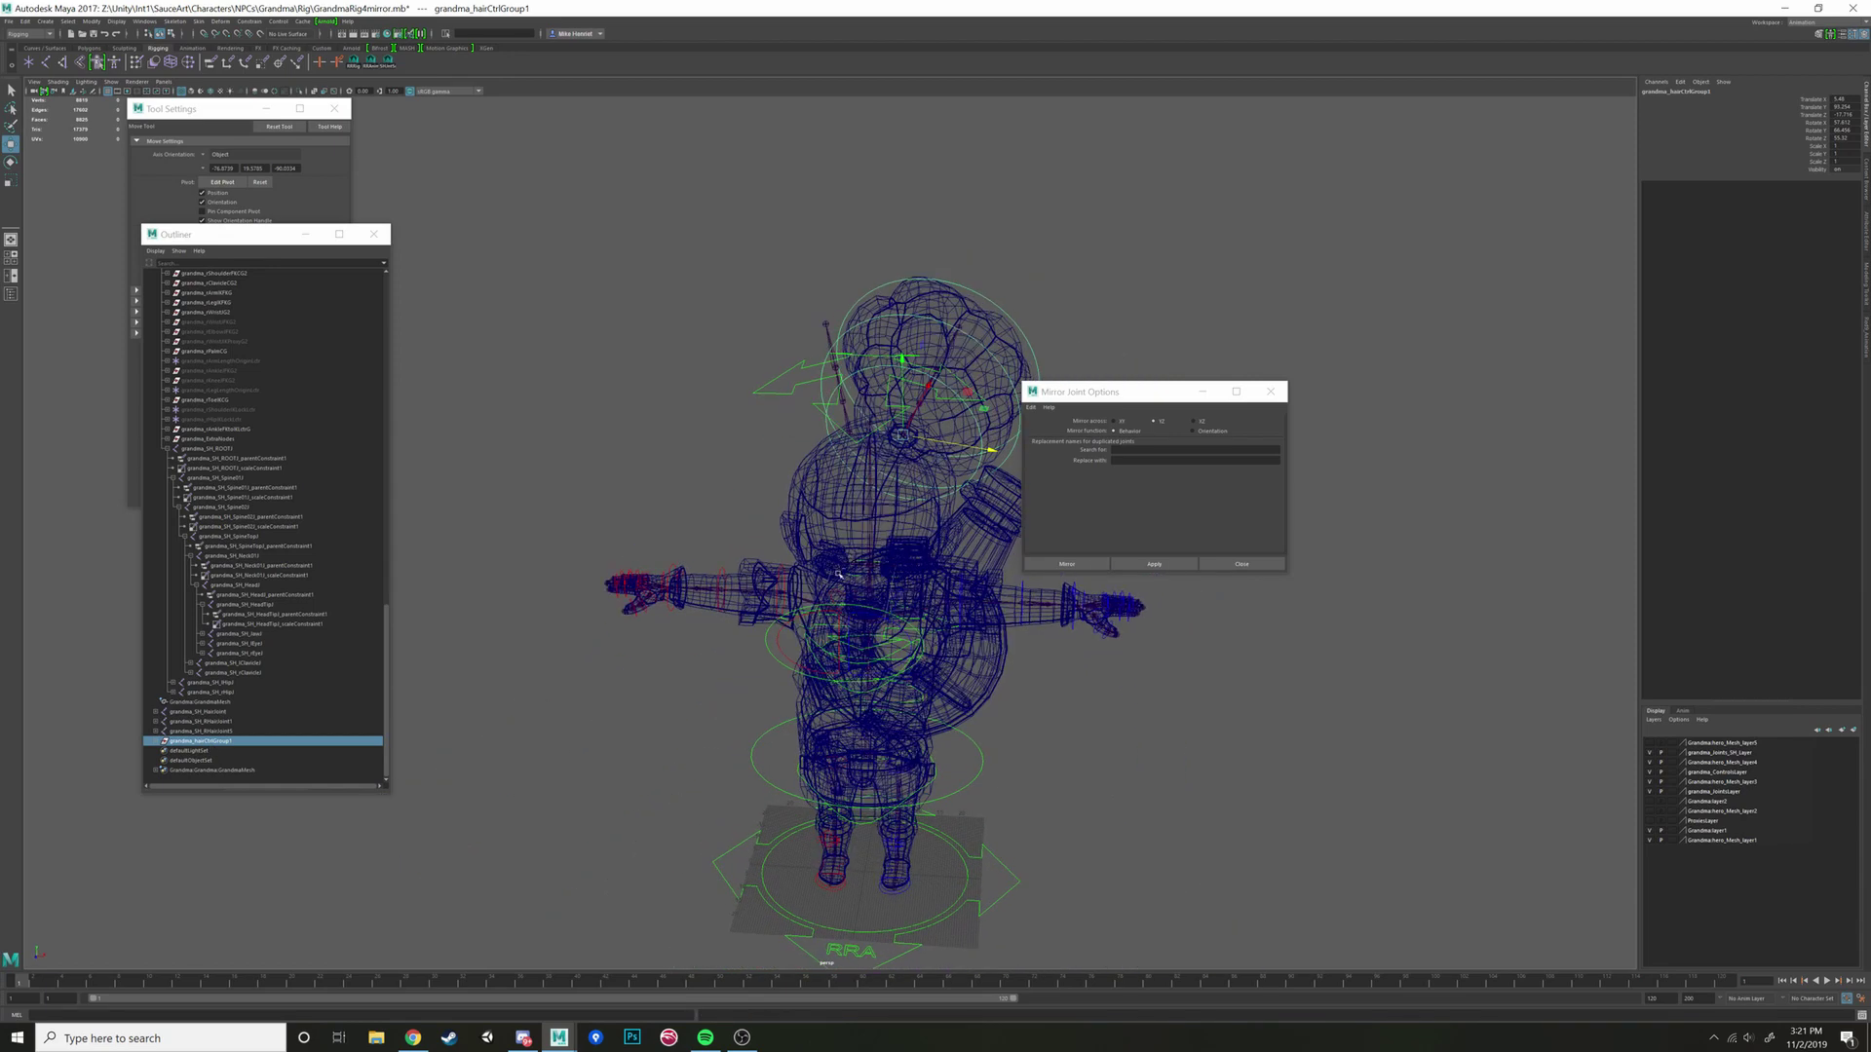
Step: Group the duplicated hair control group and set the new group's Scale X to -1 to mirror it
key("ctrl+g")
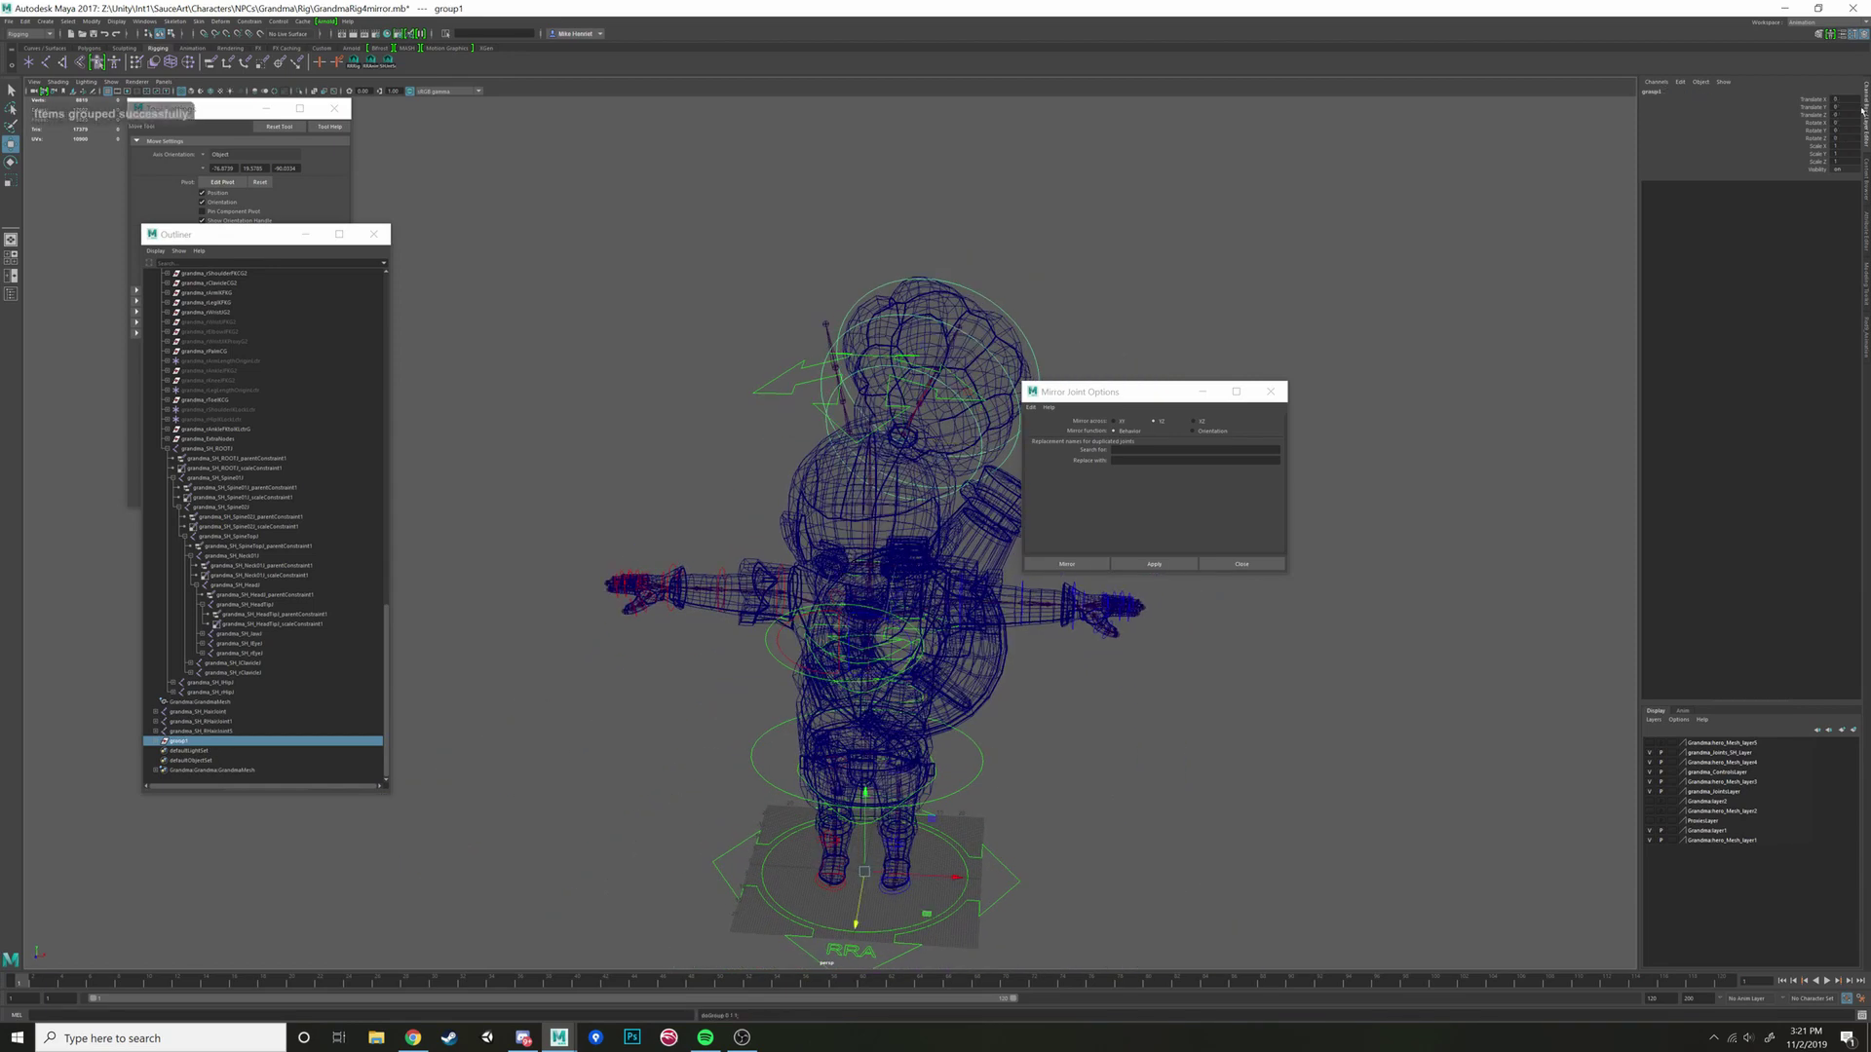
double_click(1834, 145)
type("-1")
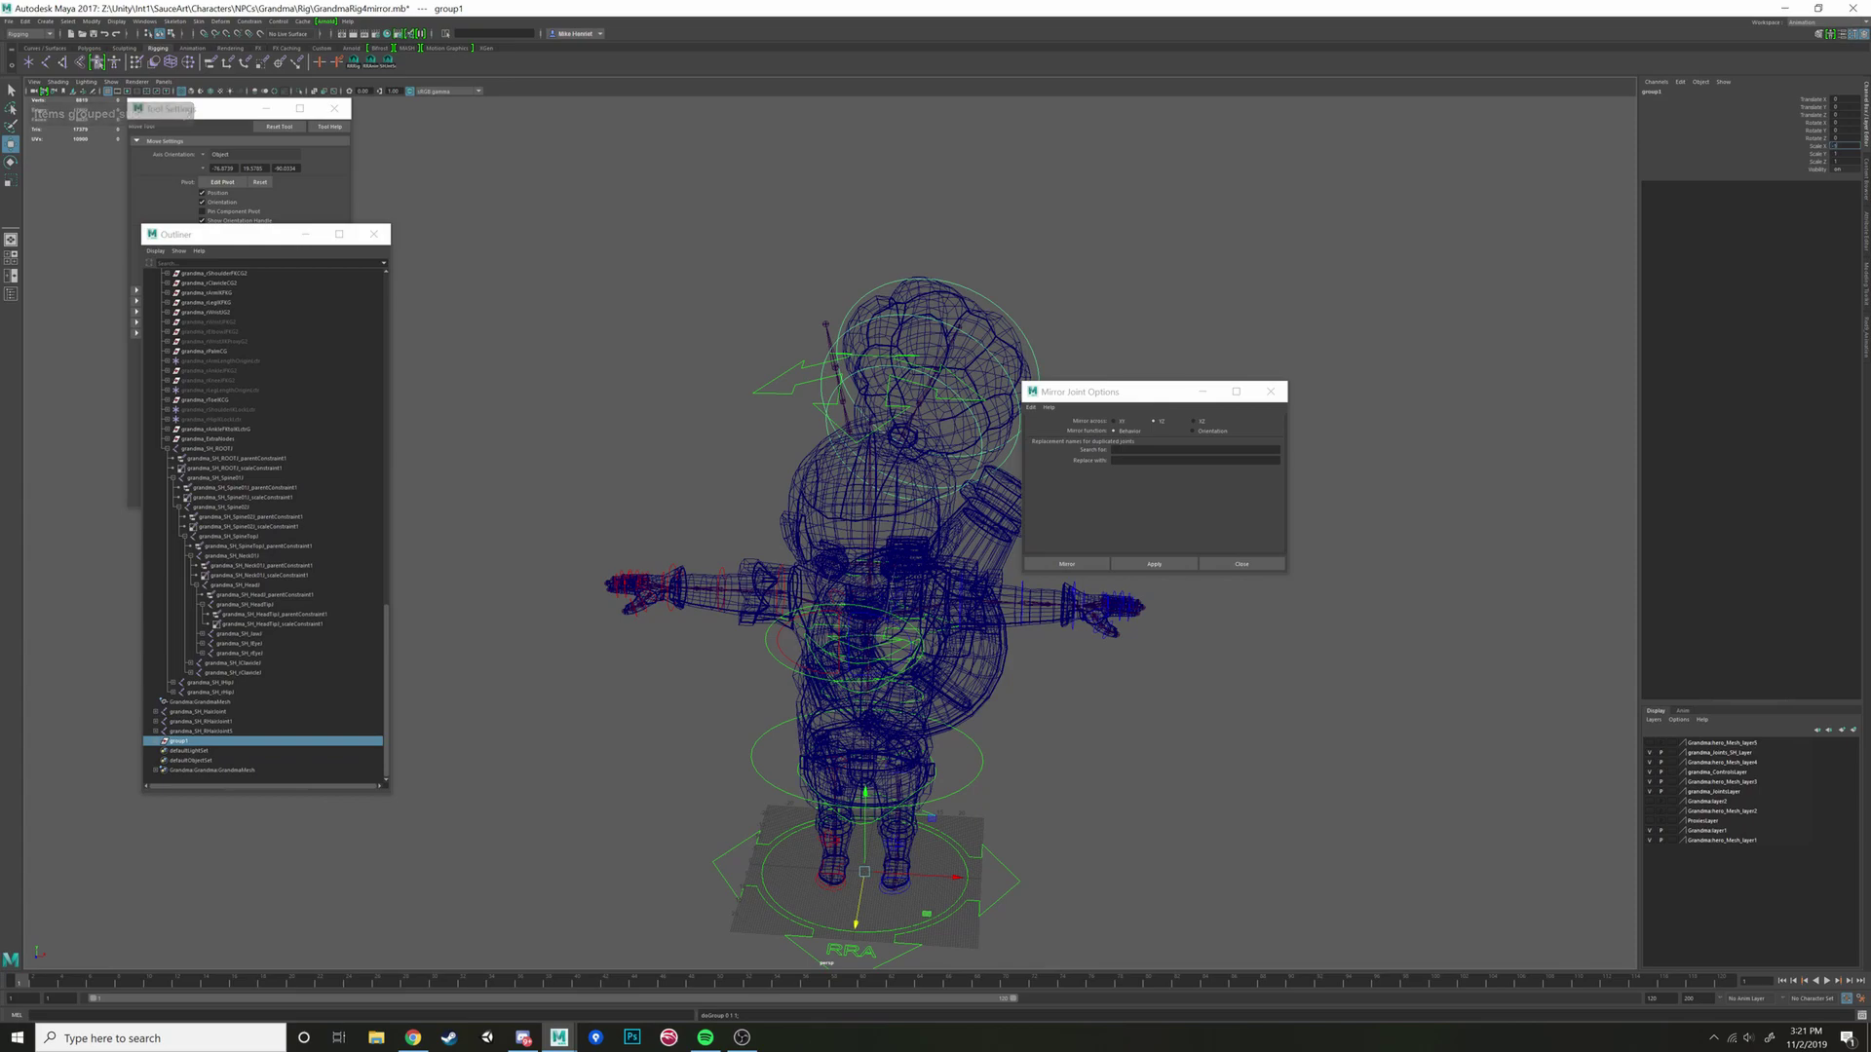
key("Return")
Step: Parent the hair joint chain starting at grandma_SH_RHairJoint5 to the grandma_SH head tip joint
left_click_drag(1082, 209, 879, 493, "alt")
scroll(974, 298, "up", 4)
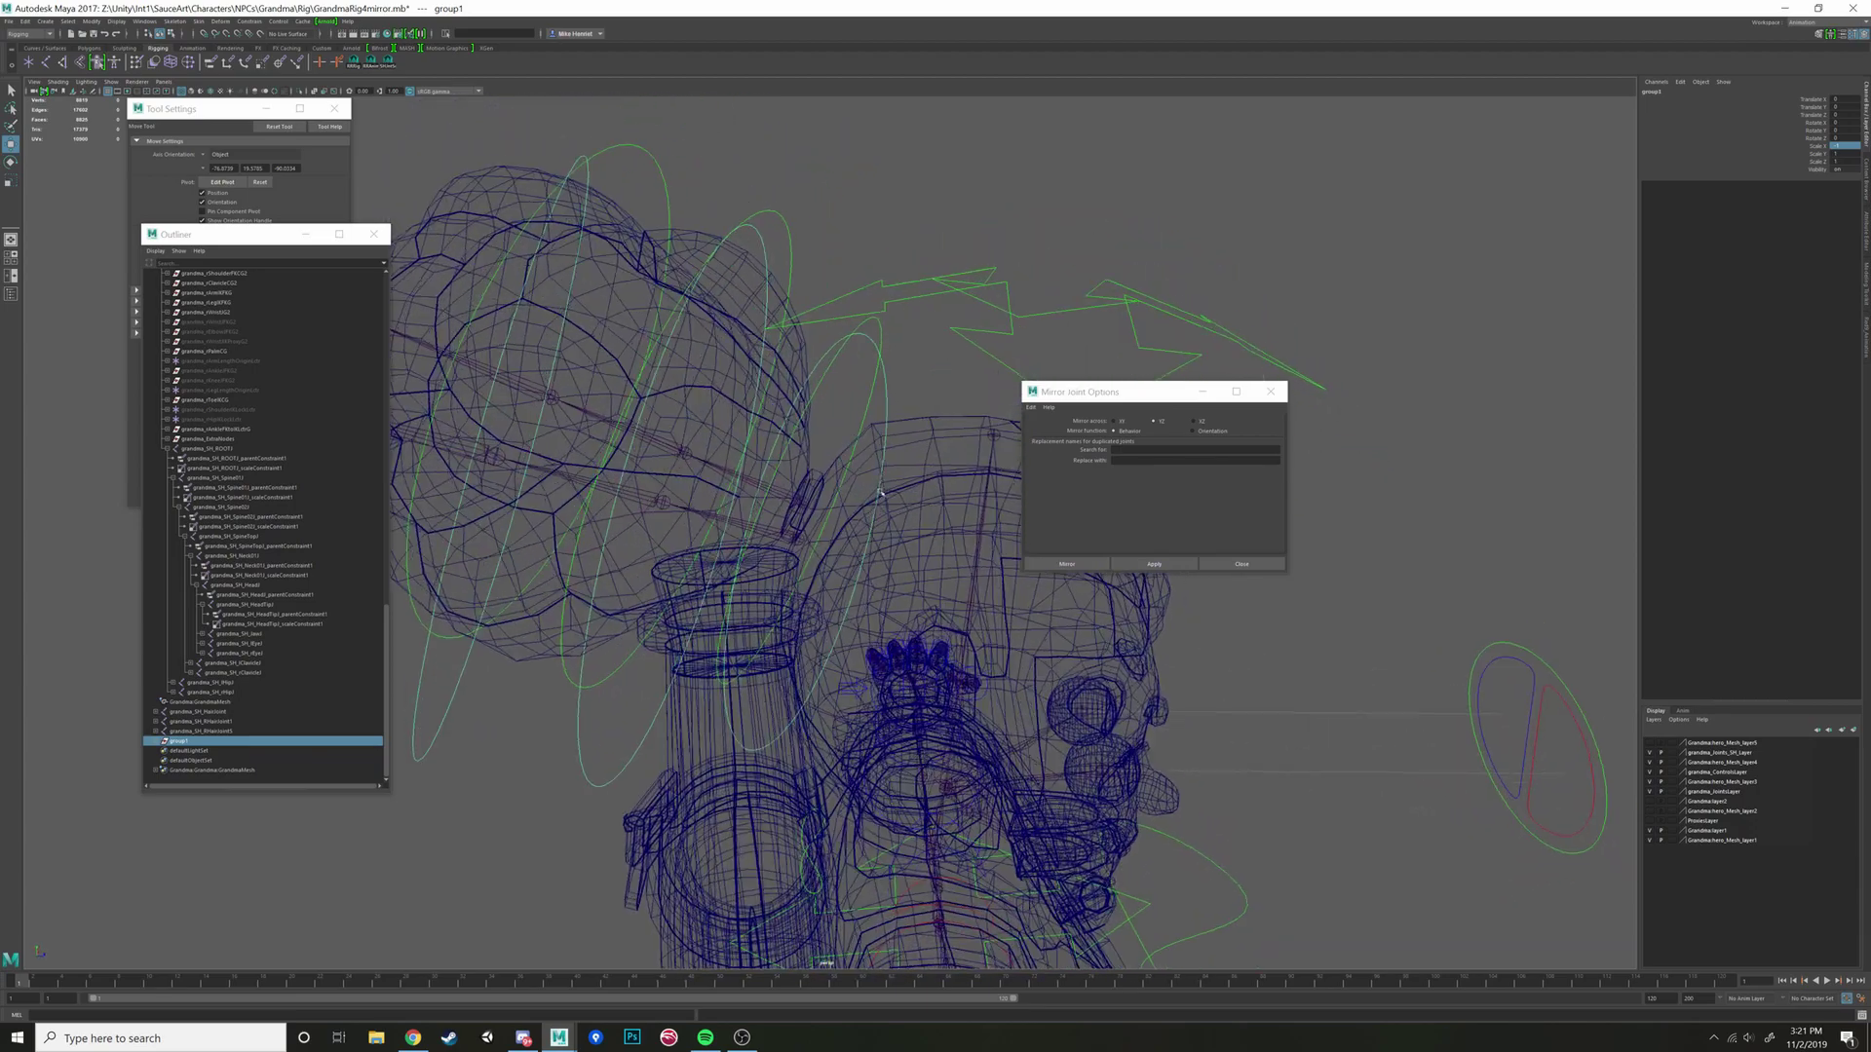
left_click(796, 538)
left_click_drag(796, 538, 968, 451, "alt")
left_click(979, 435, "shift")
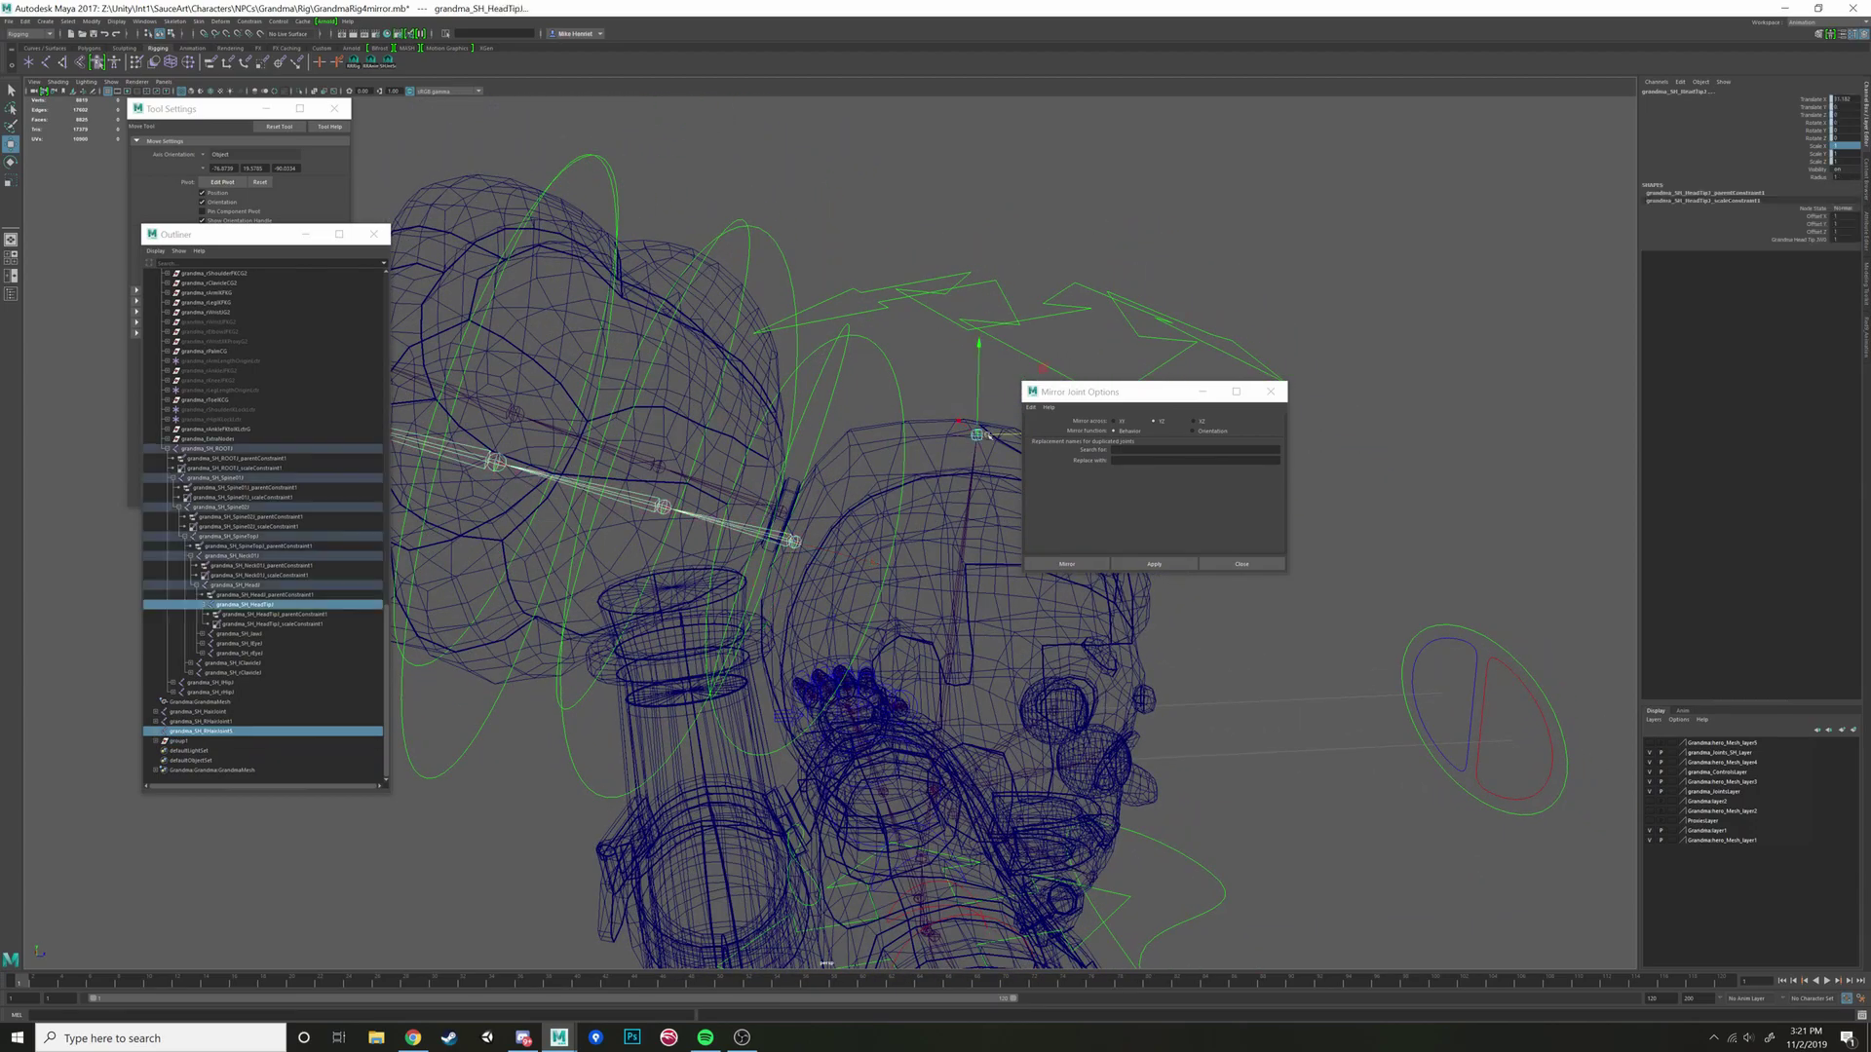
key("p")
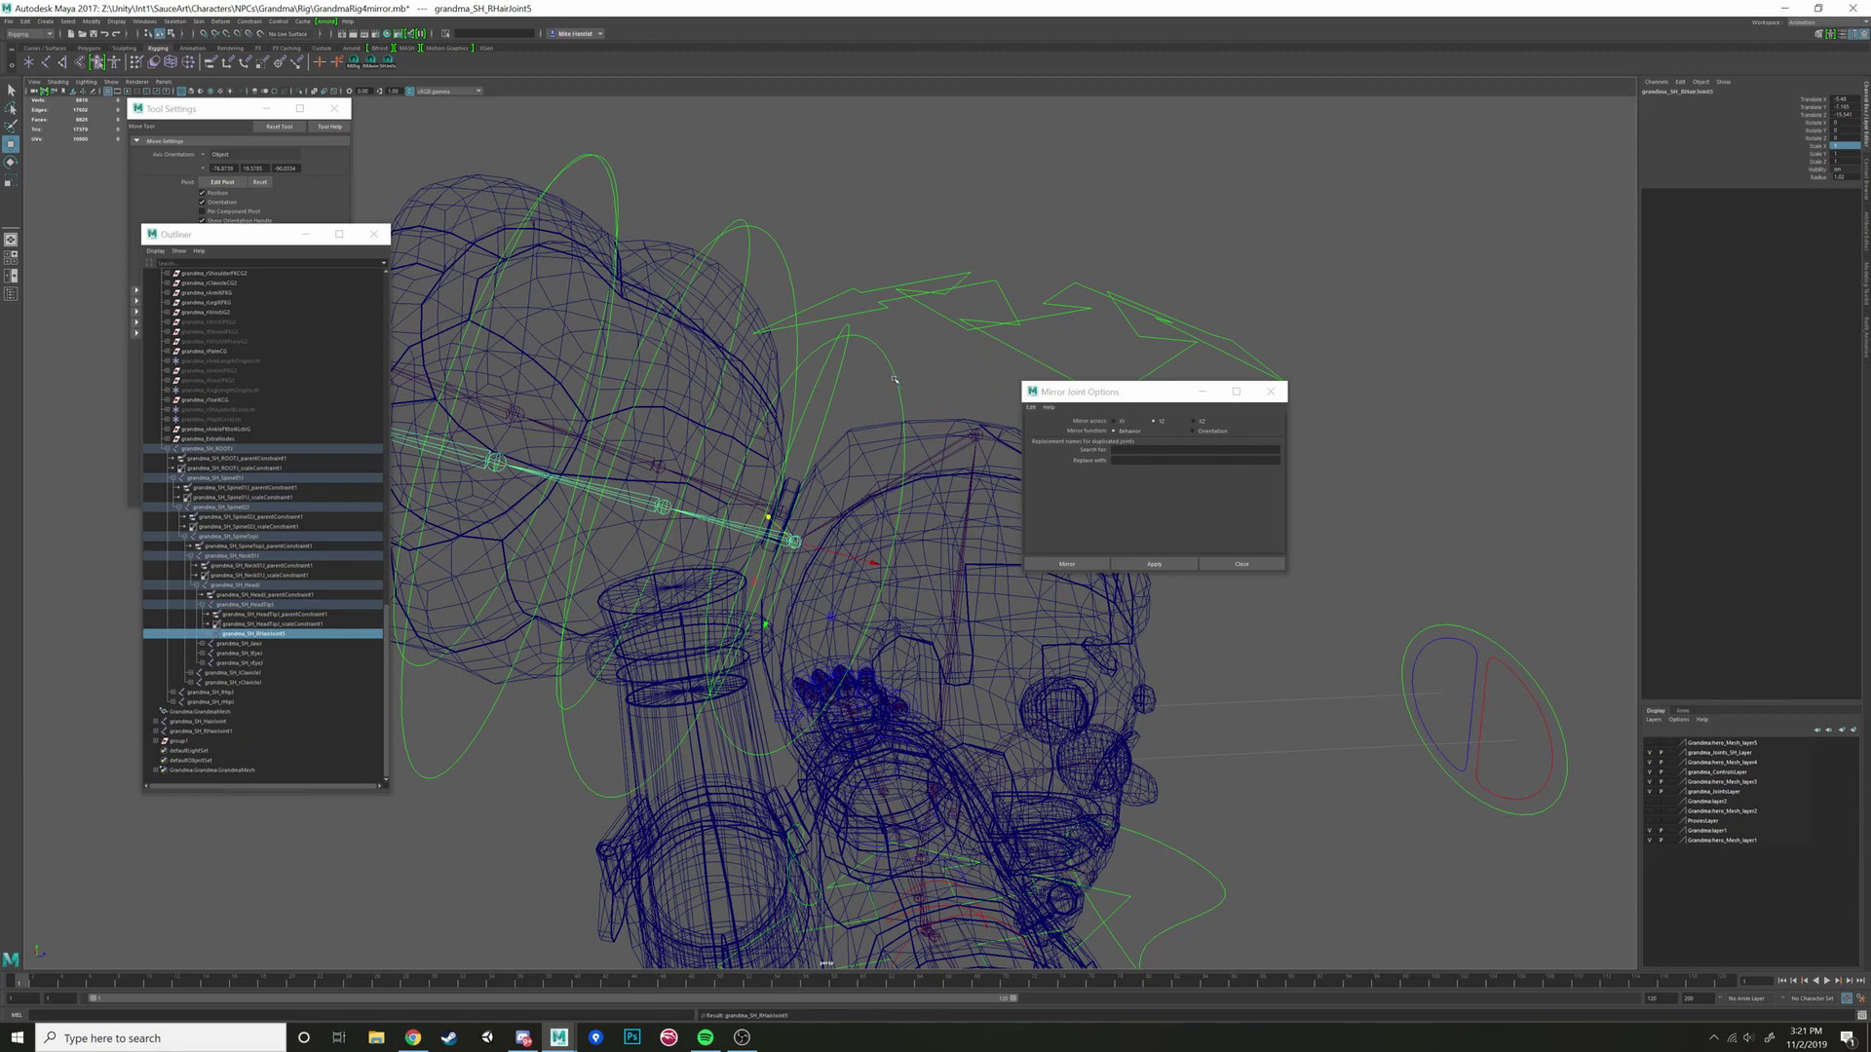
Step: Parent group1, which holds the mirrored hair controls, under the head control
left_click(558, 476)
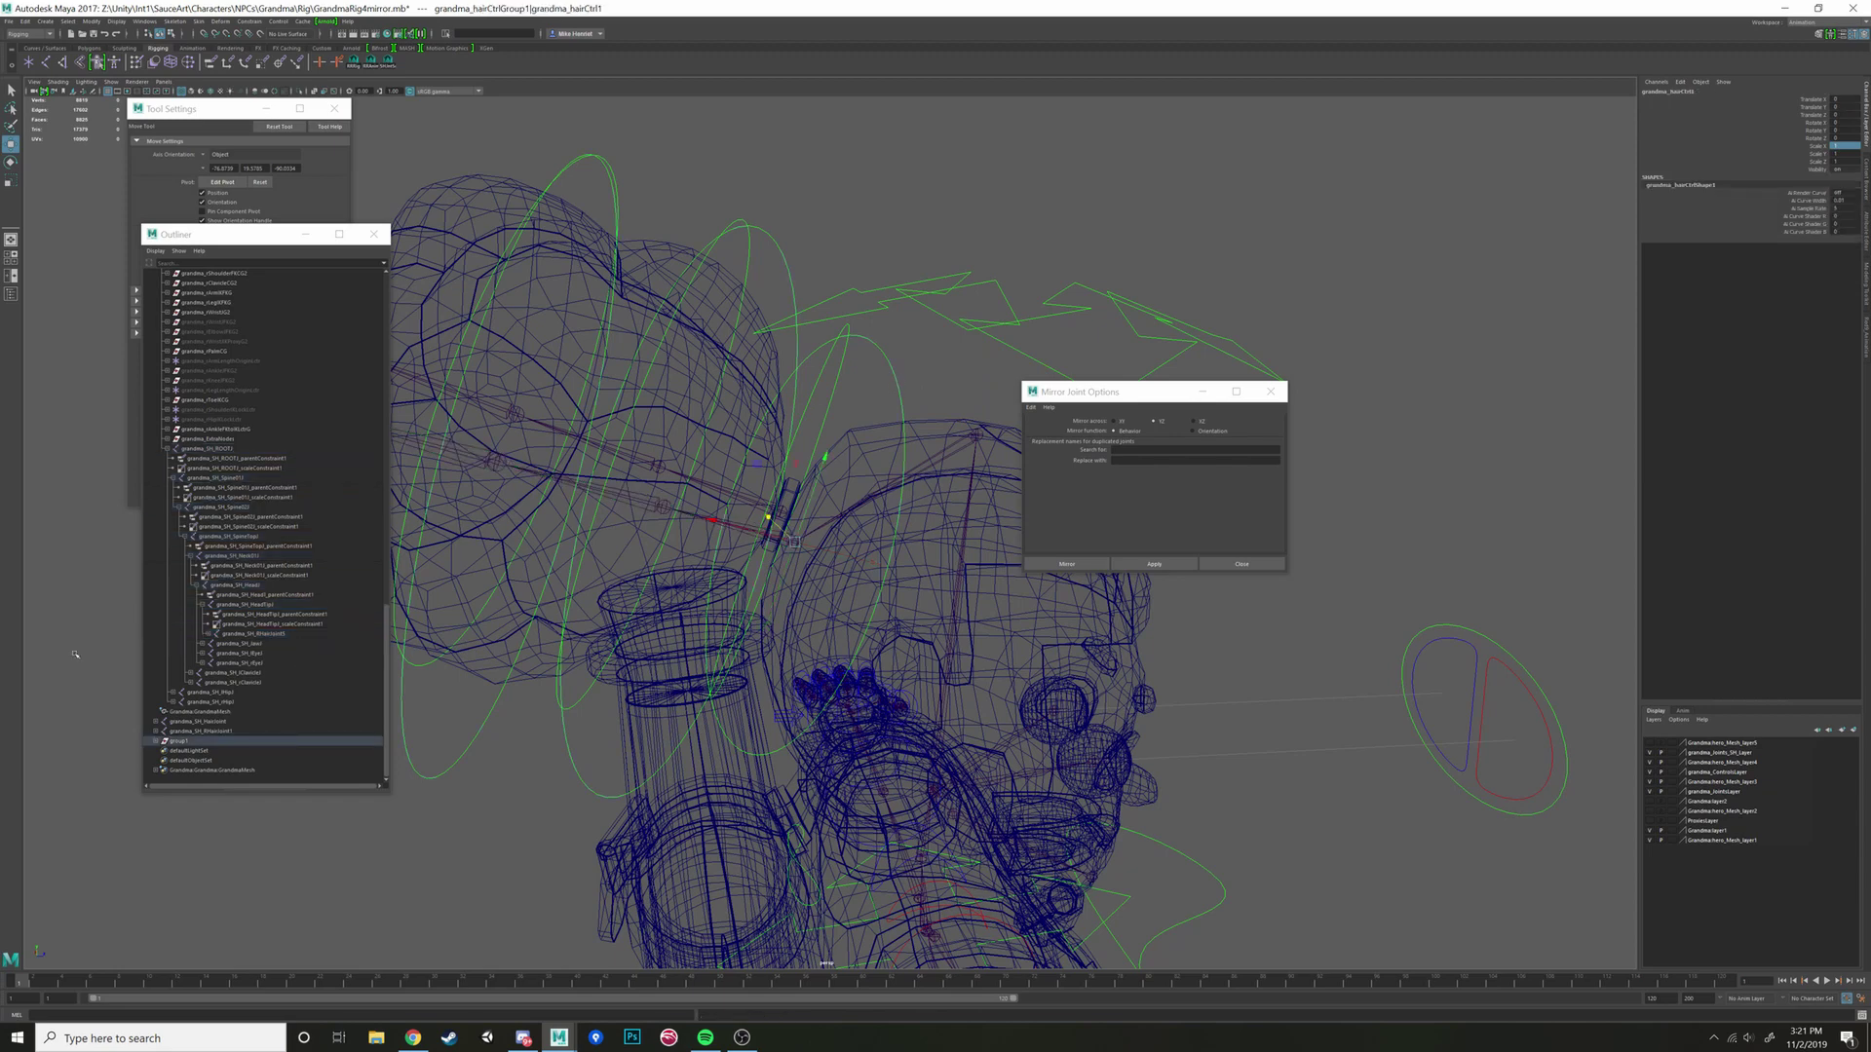
left_click(173, 739)
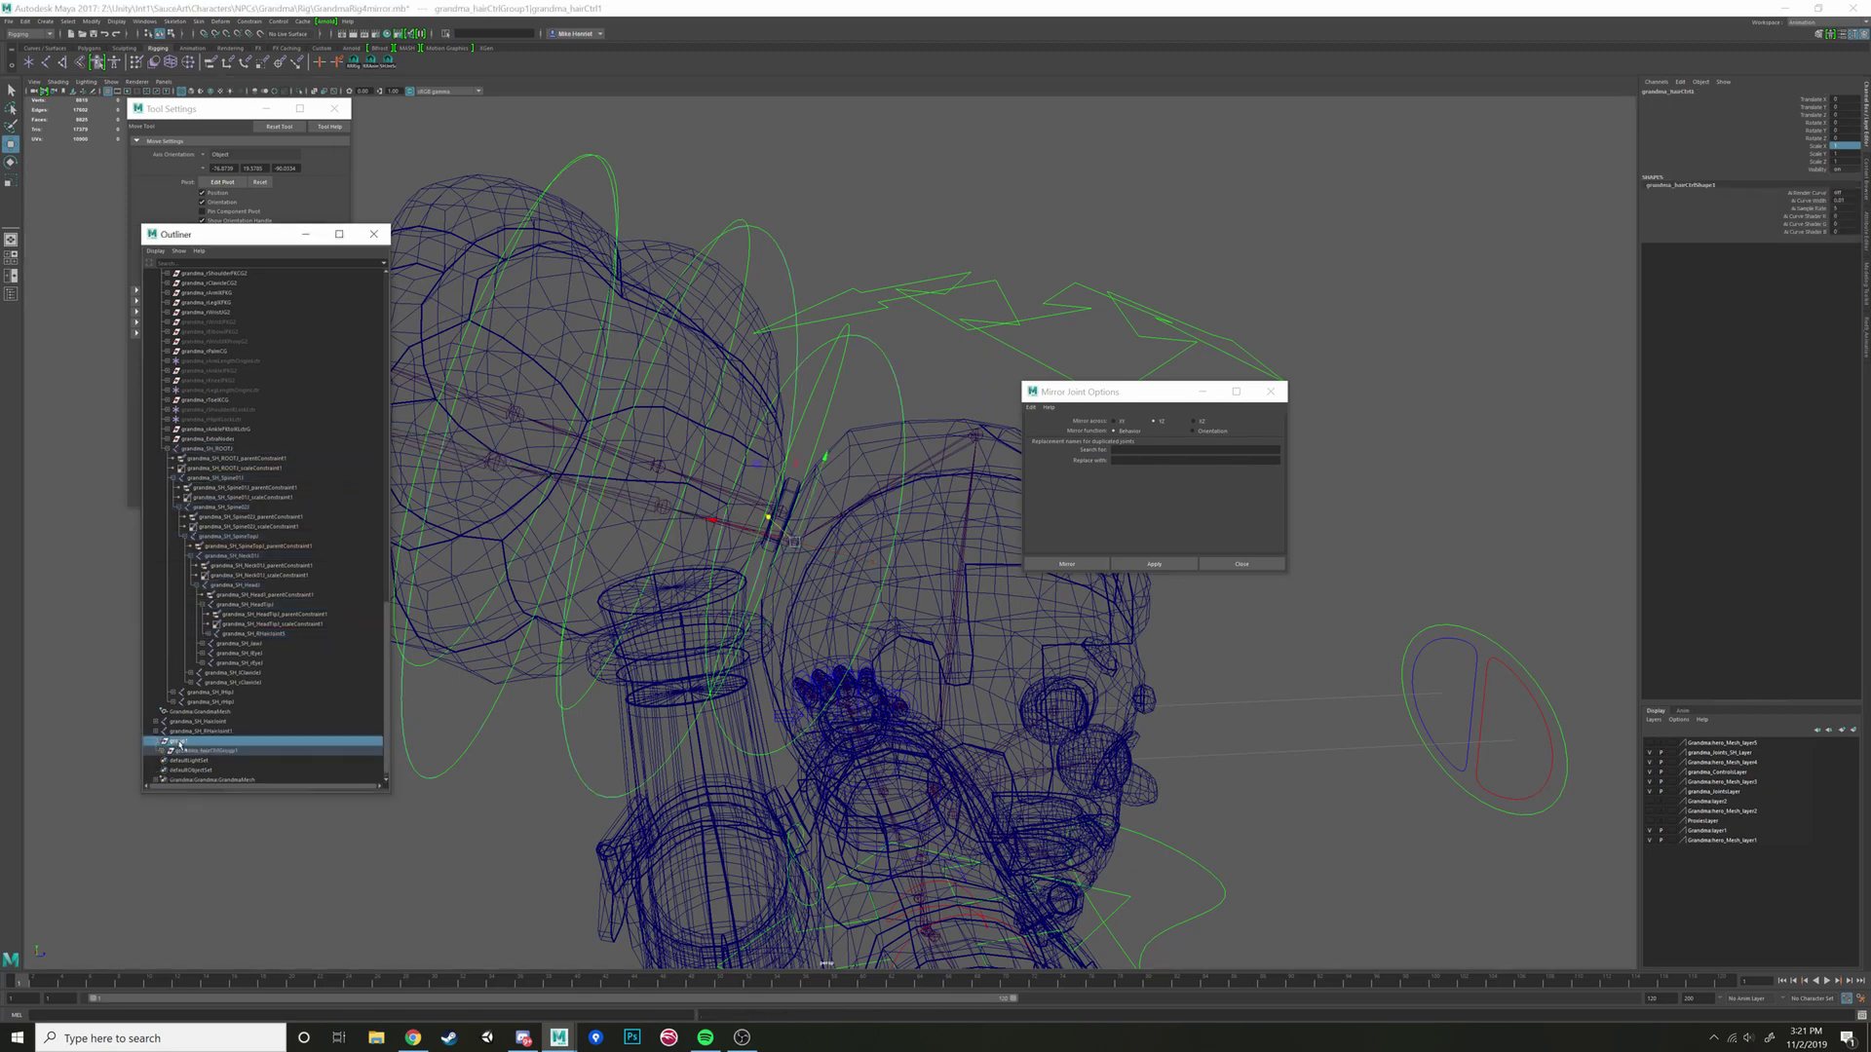
left_click_drag(899, 498, 835, 445, "alt")
left_click(963, 310)
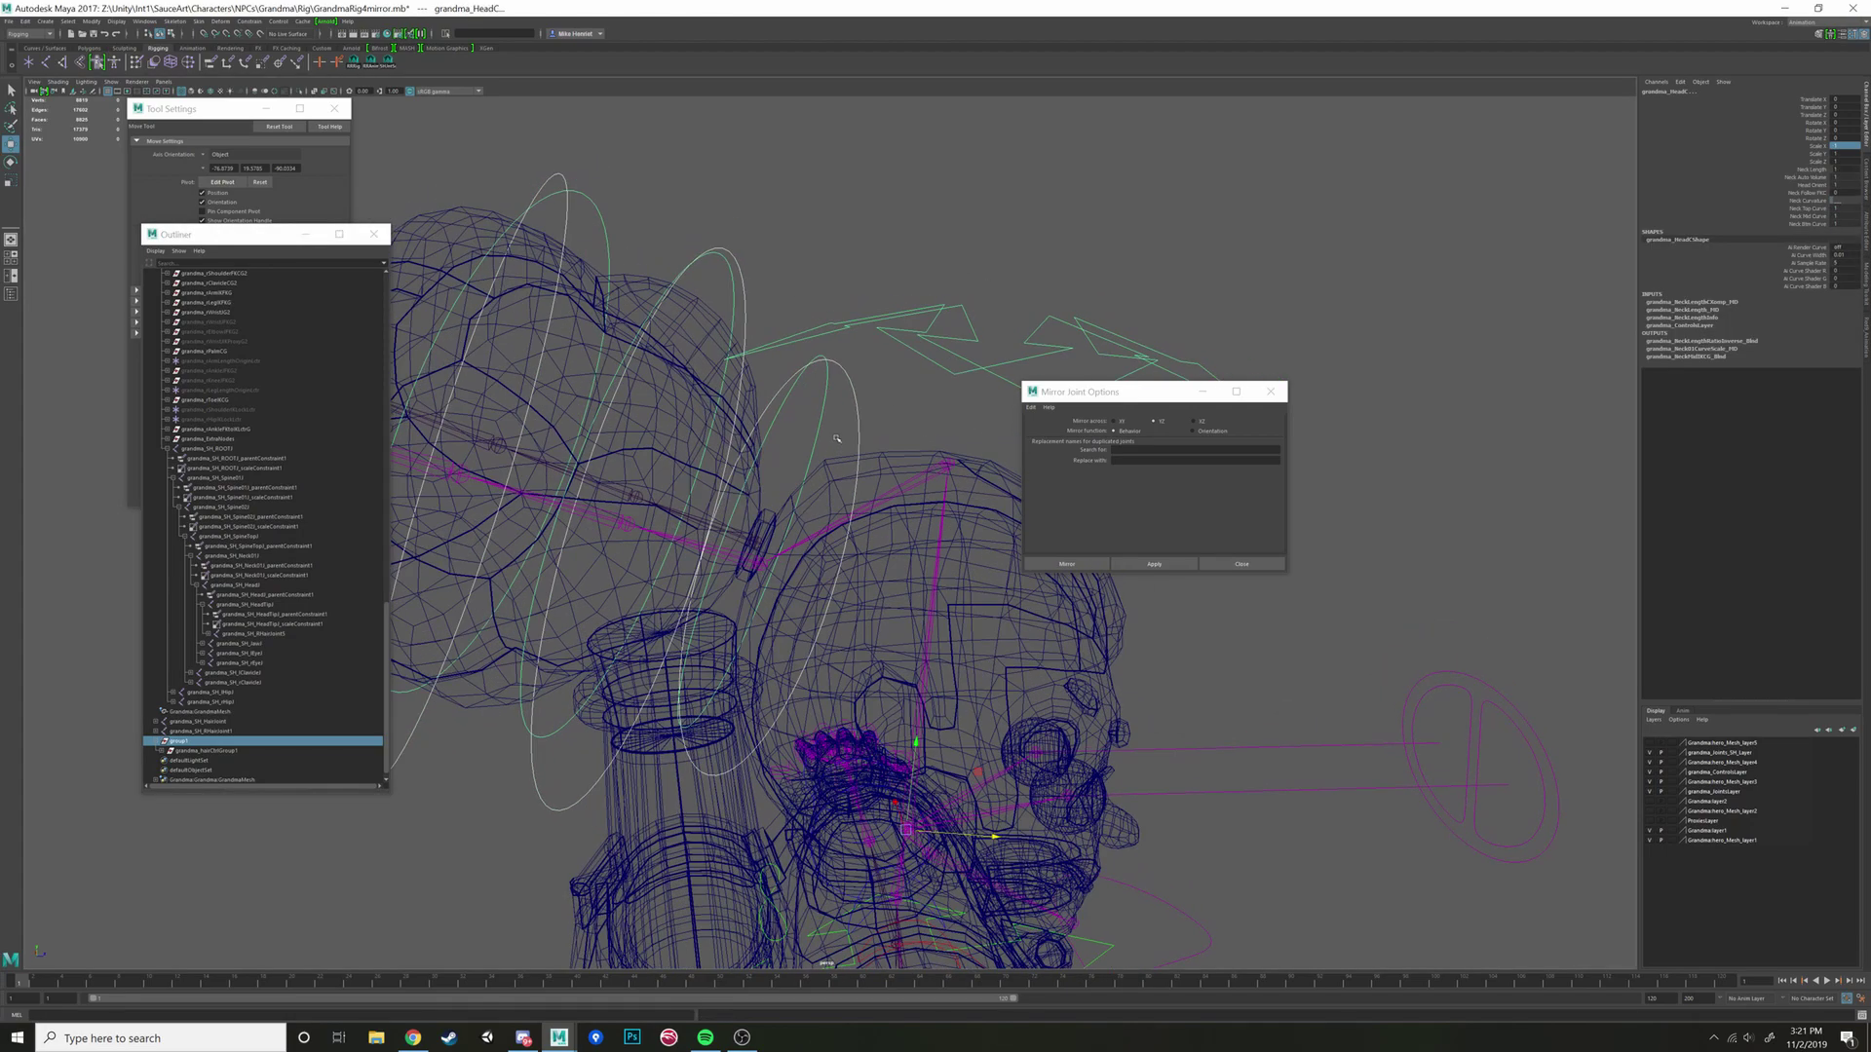
key("p")
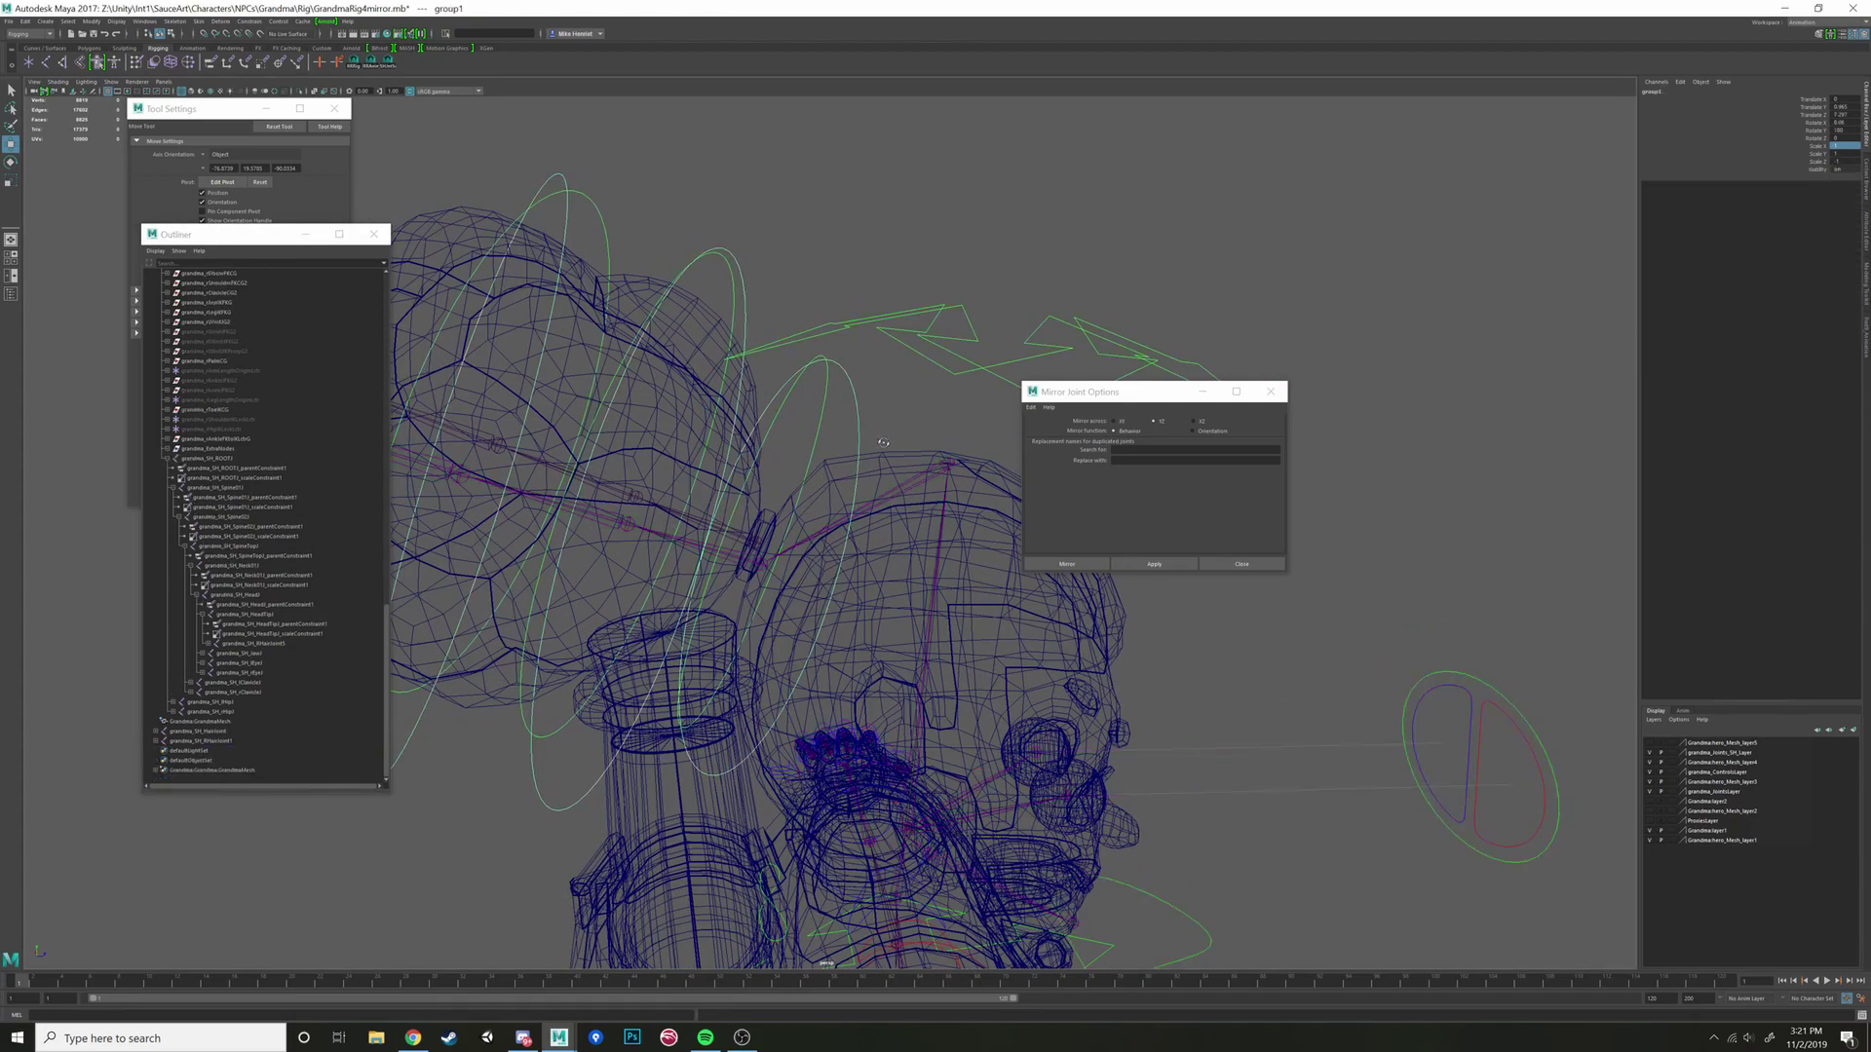
Step: Use the Rotate tool on the head control to check how both hair control groups and the hair joints follow the head
left_click_drag(881, 443, 874, 810, "alt")
key("e")
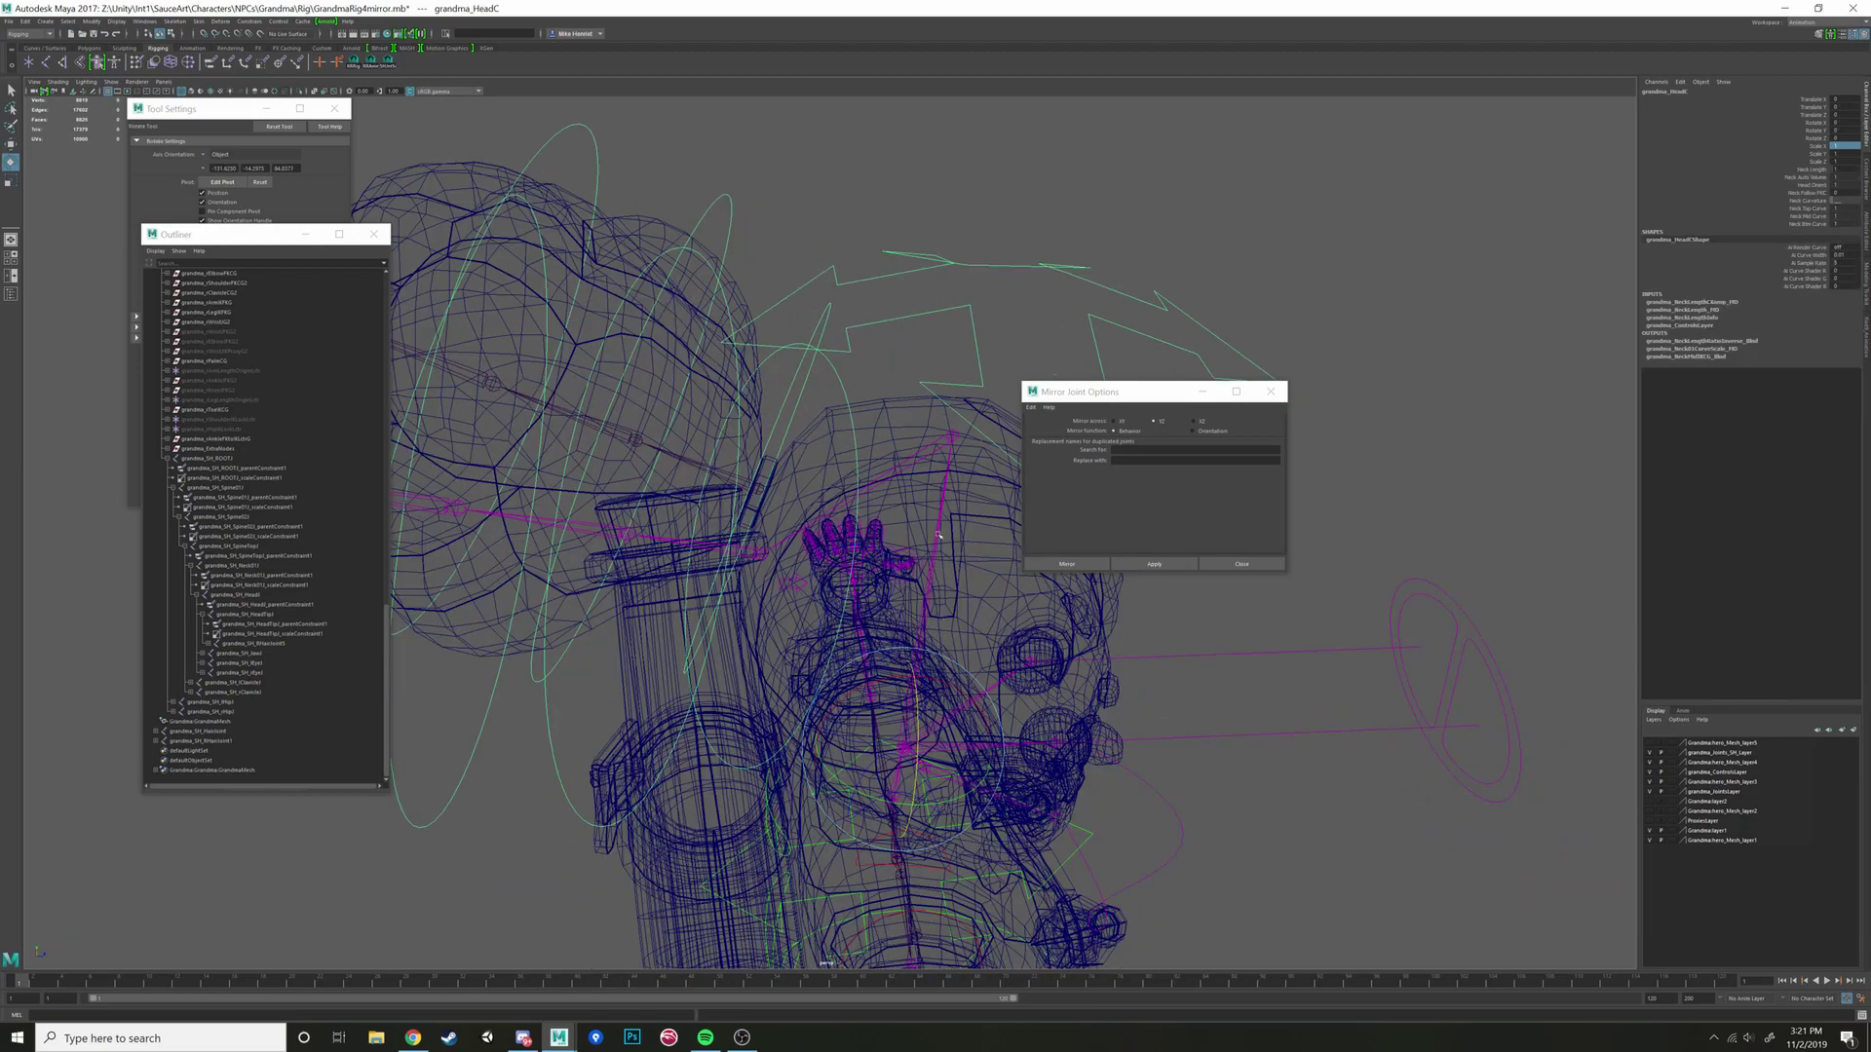
left_click_drag(884, 681, 745, 514)
left_click(735, 515)
key("f")
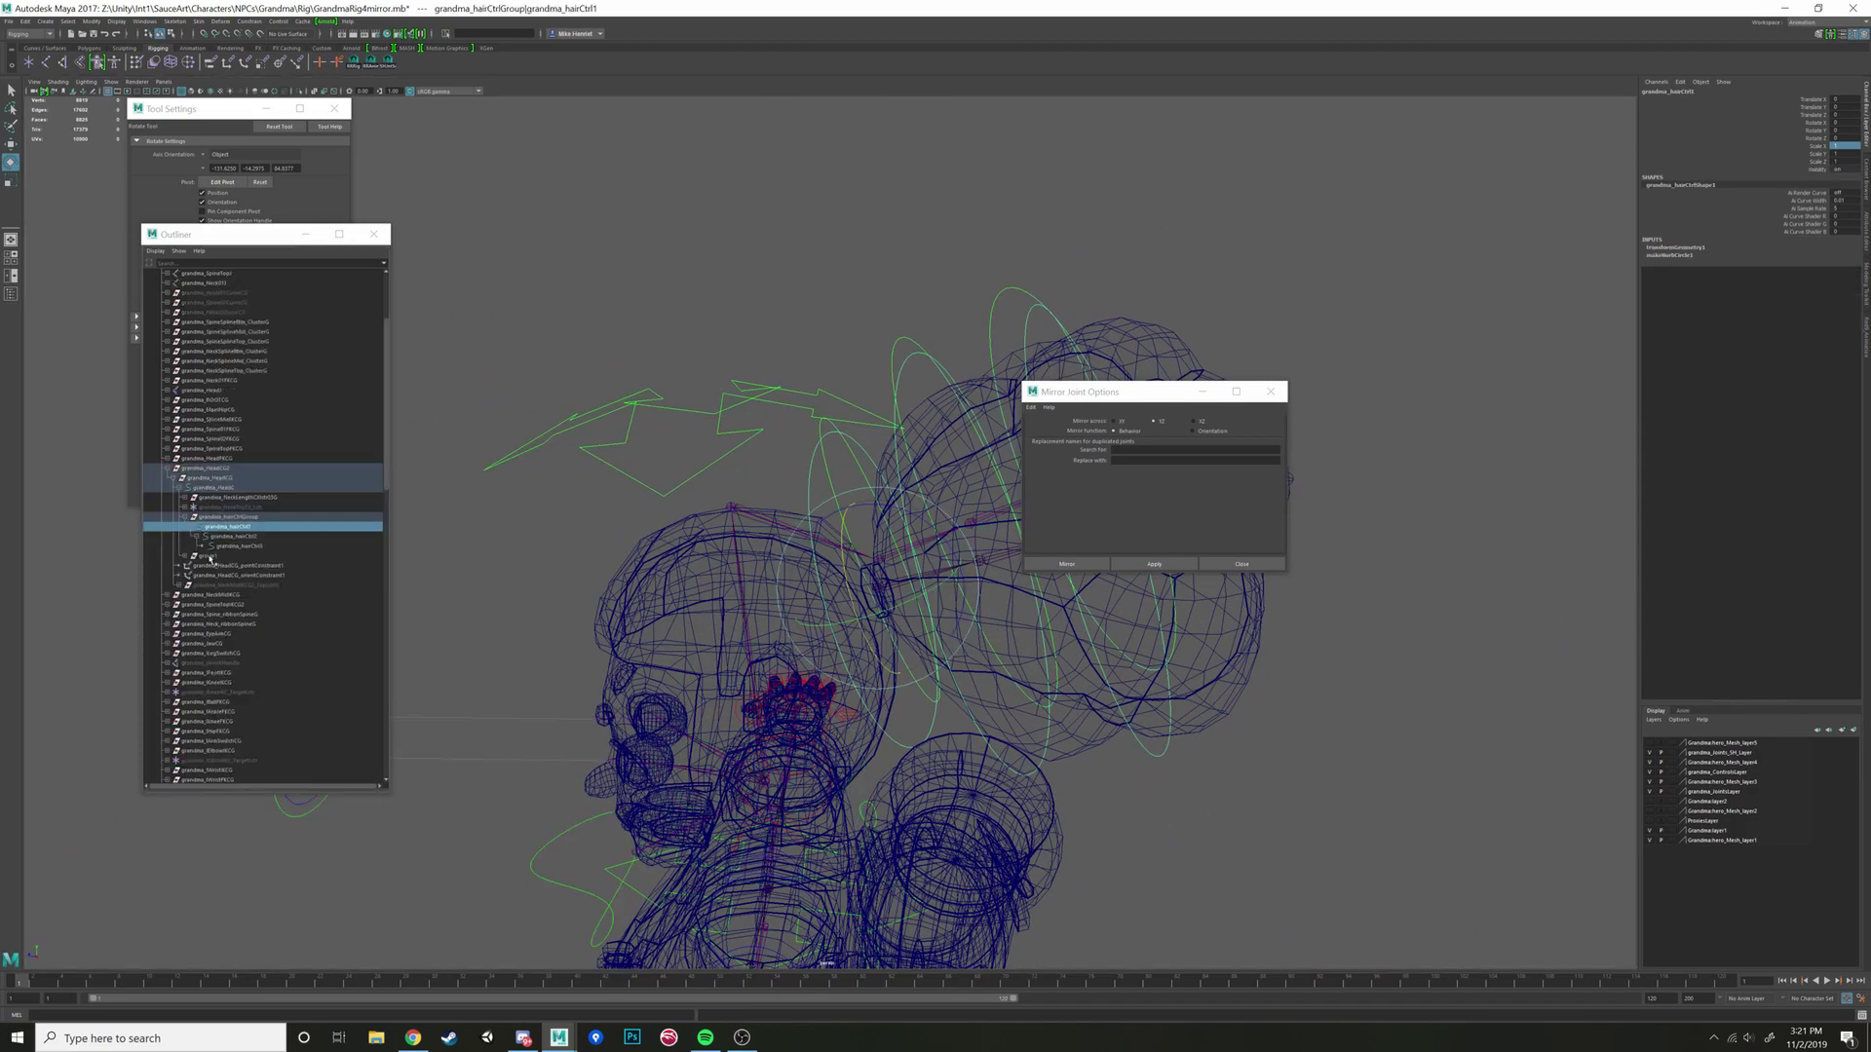
left_click(259, 516)
left_click_drag(672, 575, 658, 495, "alt")
left_click_drag(686, 368, 720, 448)
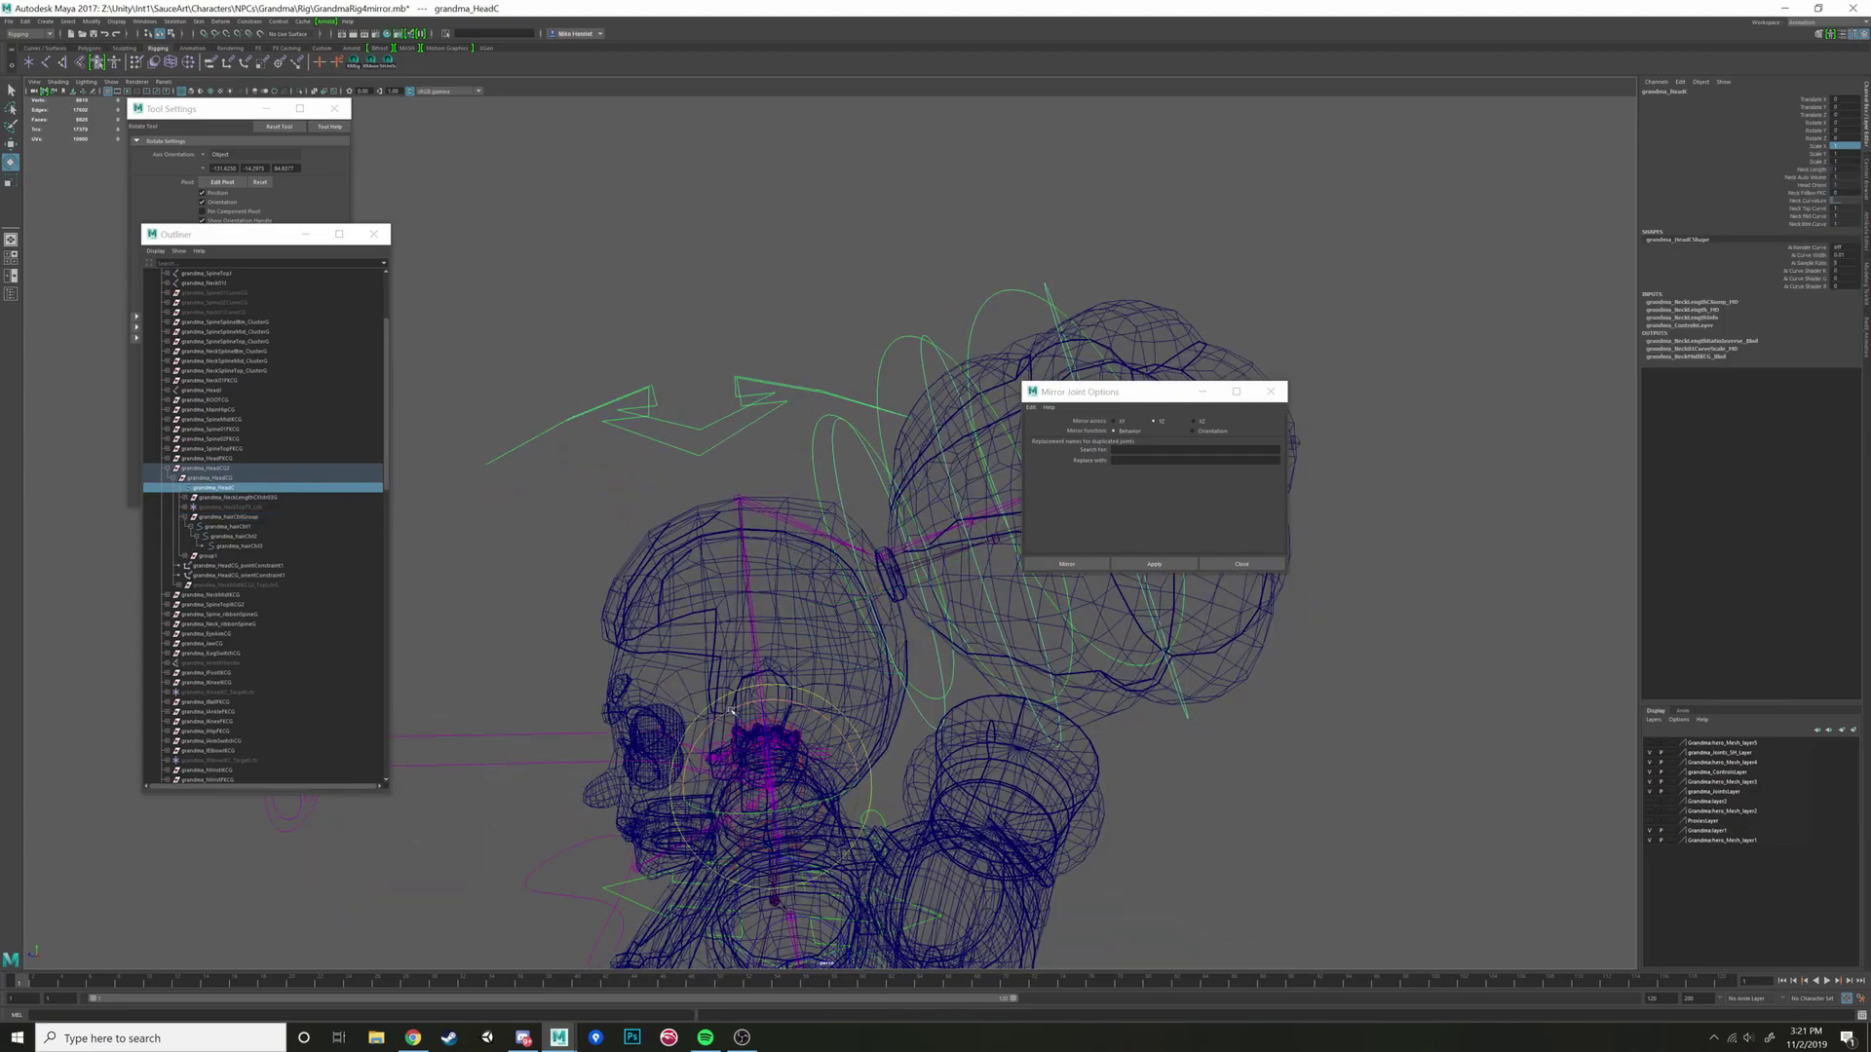
left_click_drag(731, 709, 749, 675)
Step: Parent the other hair joint chain, starting at grandma_SH_RHairJoint1, to the head tip joint
left_click(797, 591)
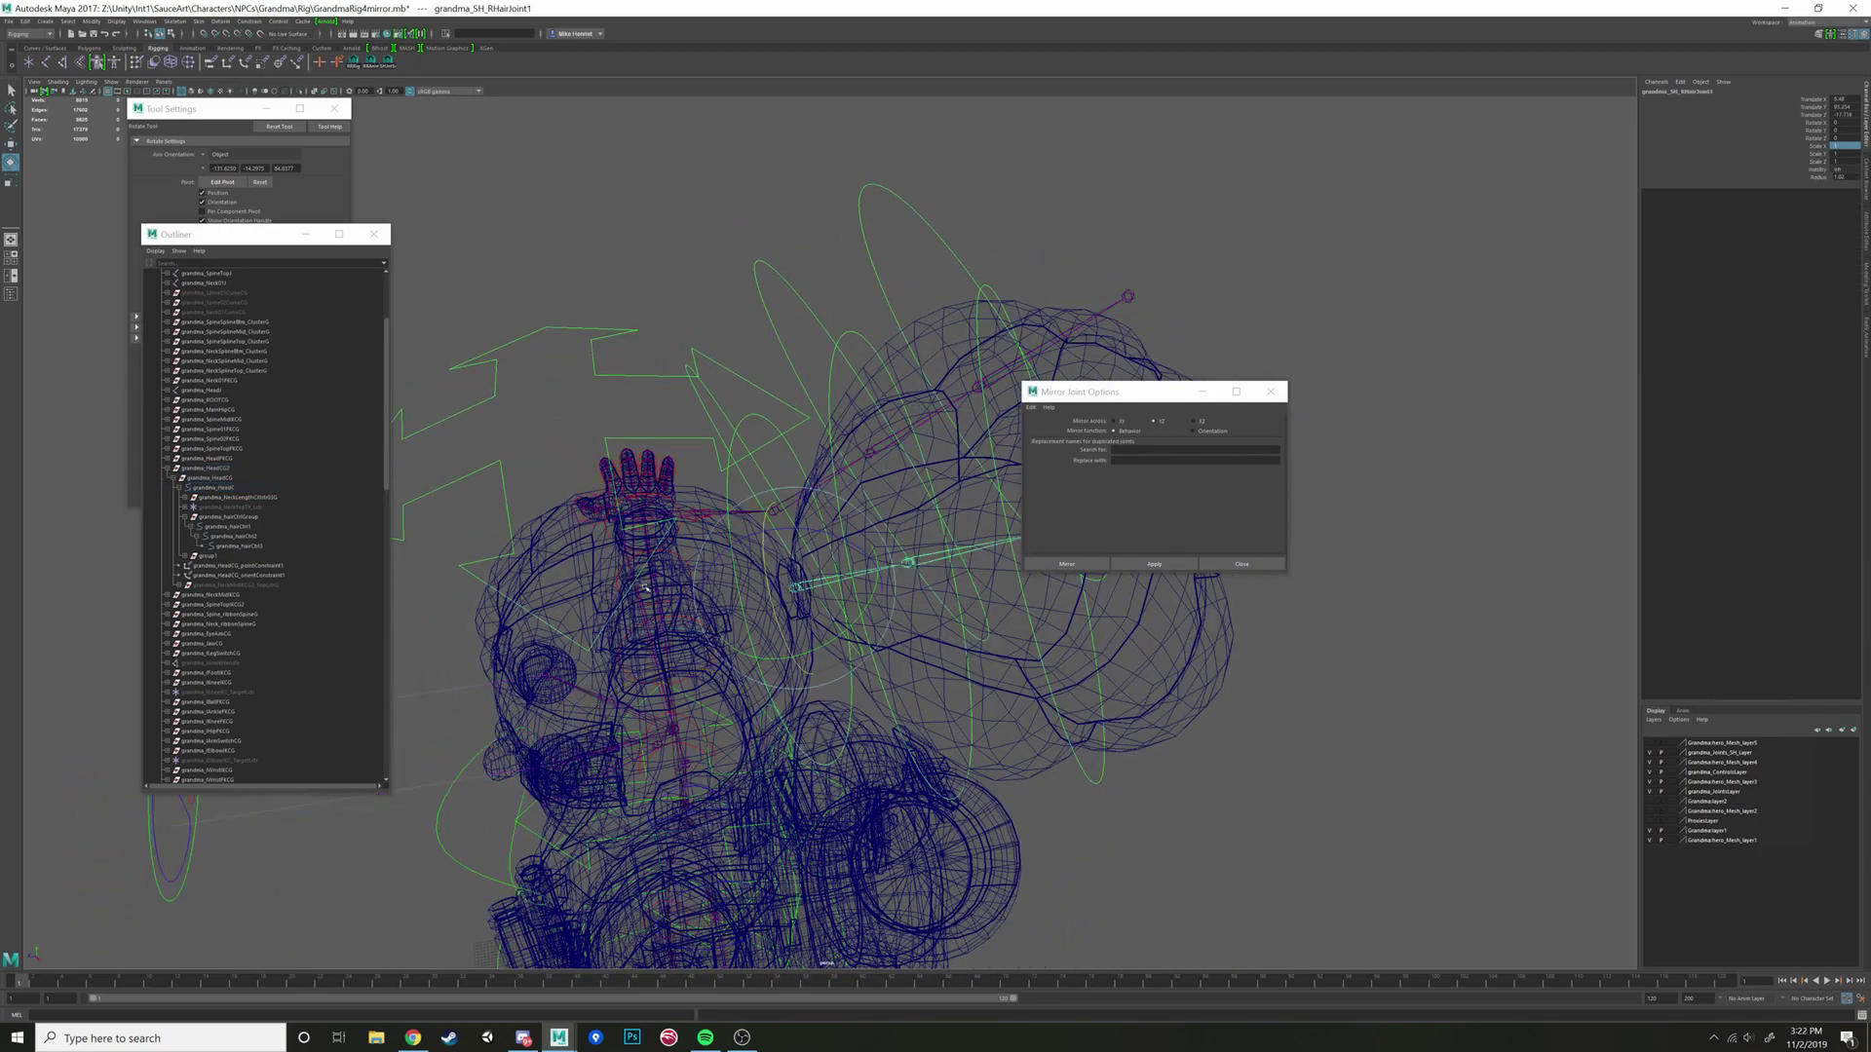
left_click_drag(798, 592, 636, 489, "alt")
left_click(626, 480)
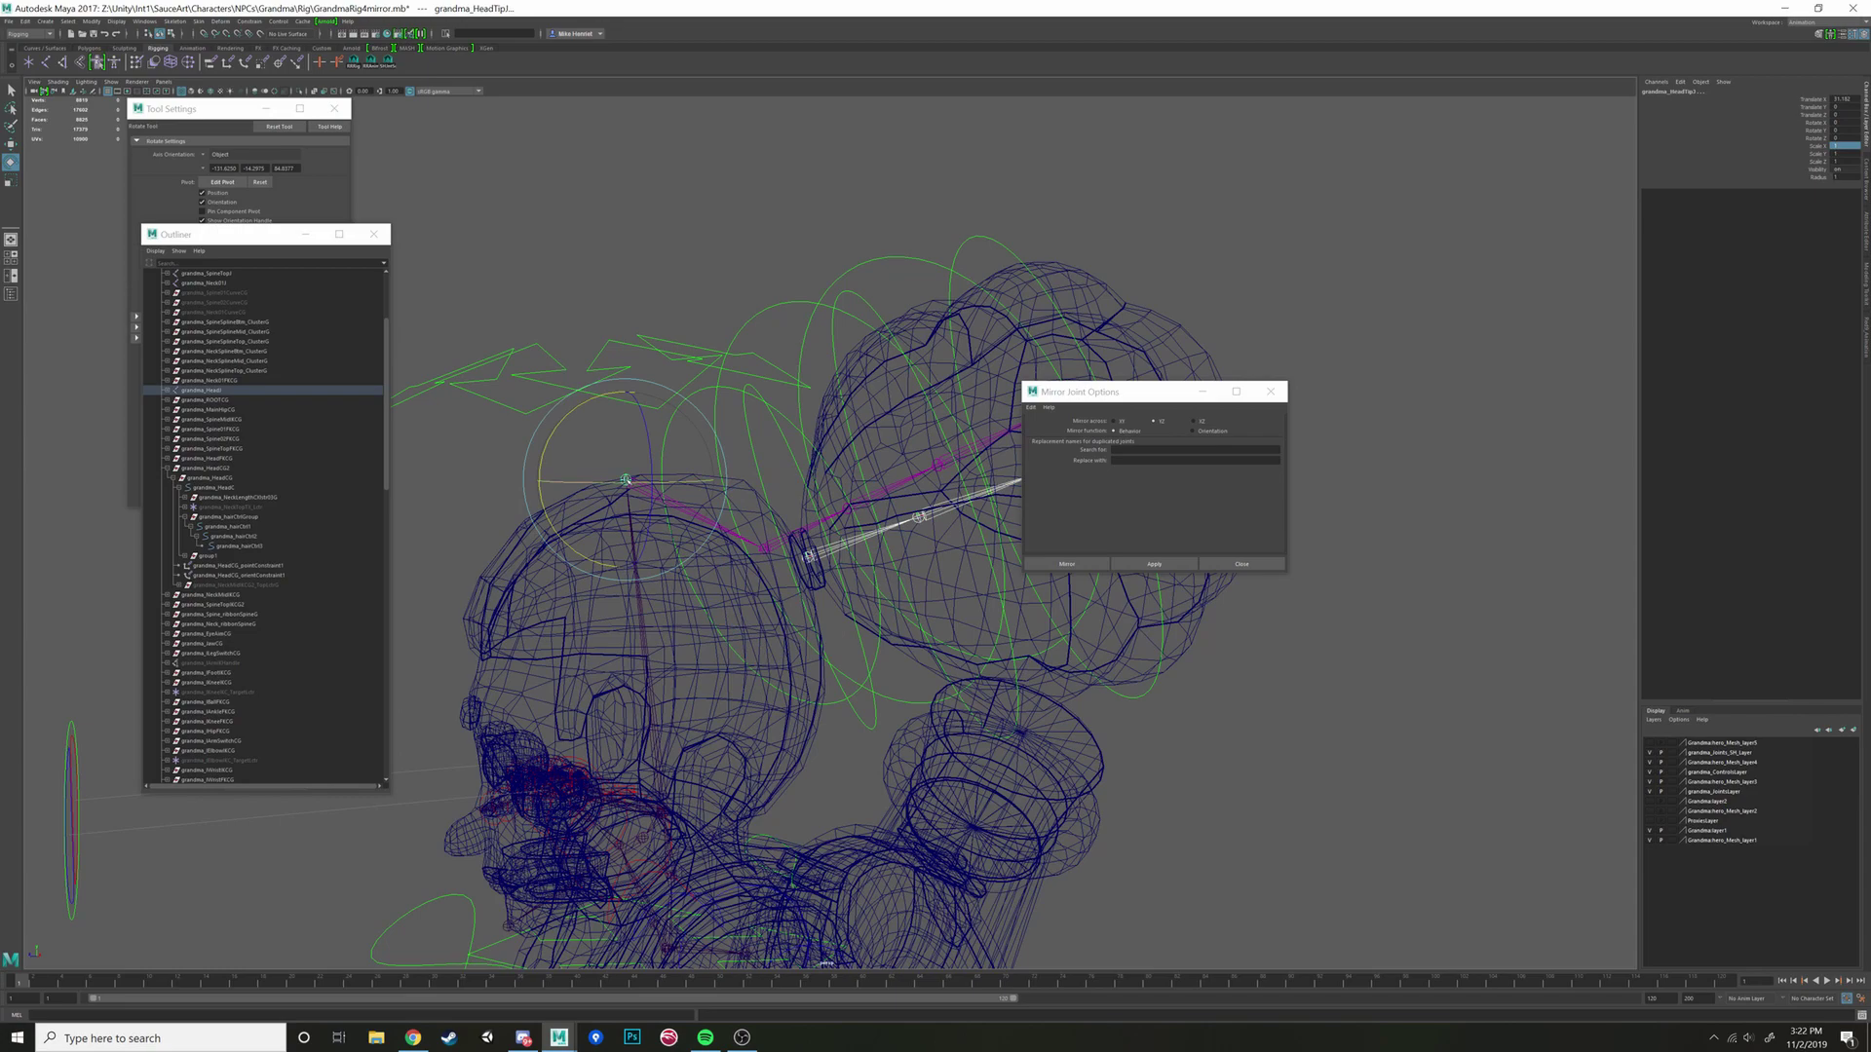
key("Down")
left_click_drag(657, 506, 906, 523, "alt")
right_click_drag(906, 524, 858, 523, "alt")
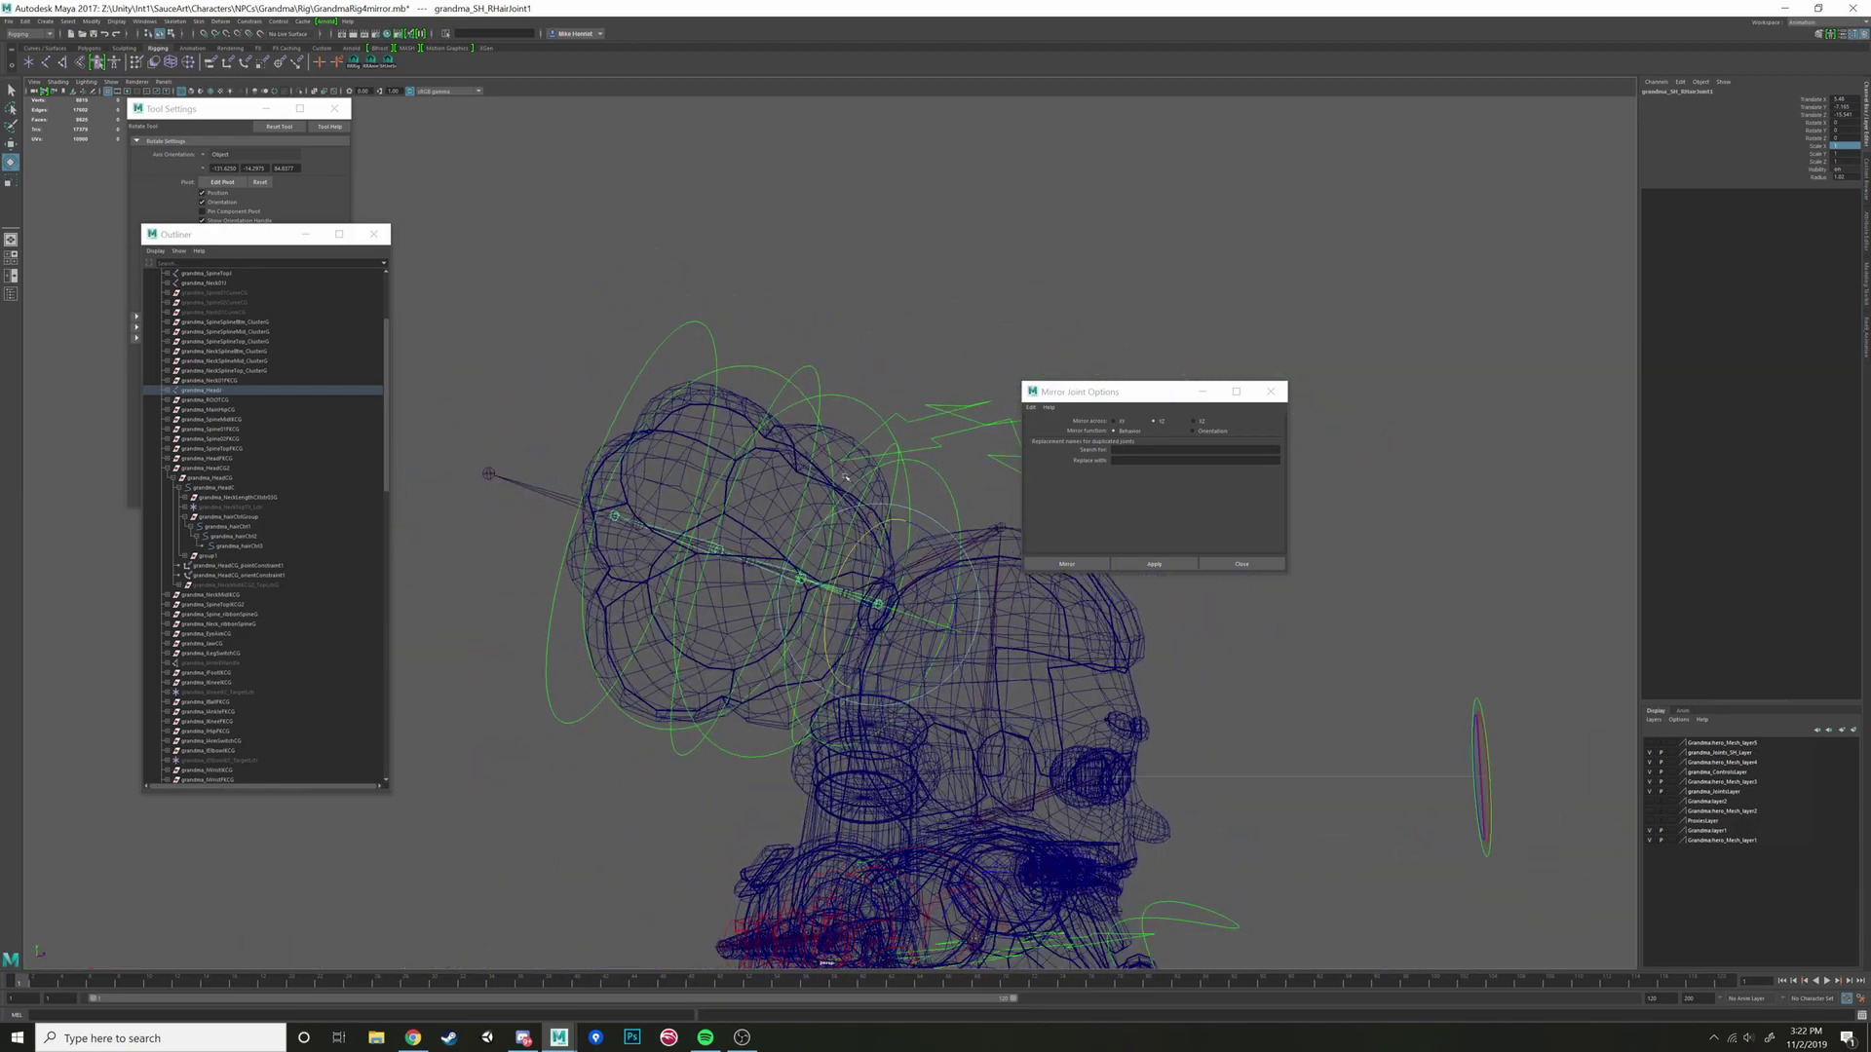
Step: Switch to shaded display and examine how the first control in grandma_hairCtrlGroup1 sits around the base hair joint
left_click_drag(863, 487, 815, 465, "alt")
left_click(948, 376)
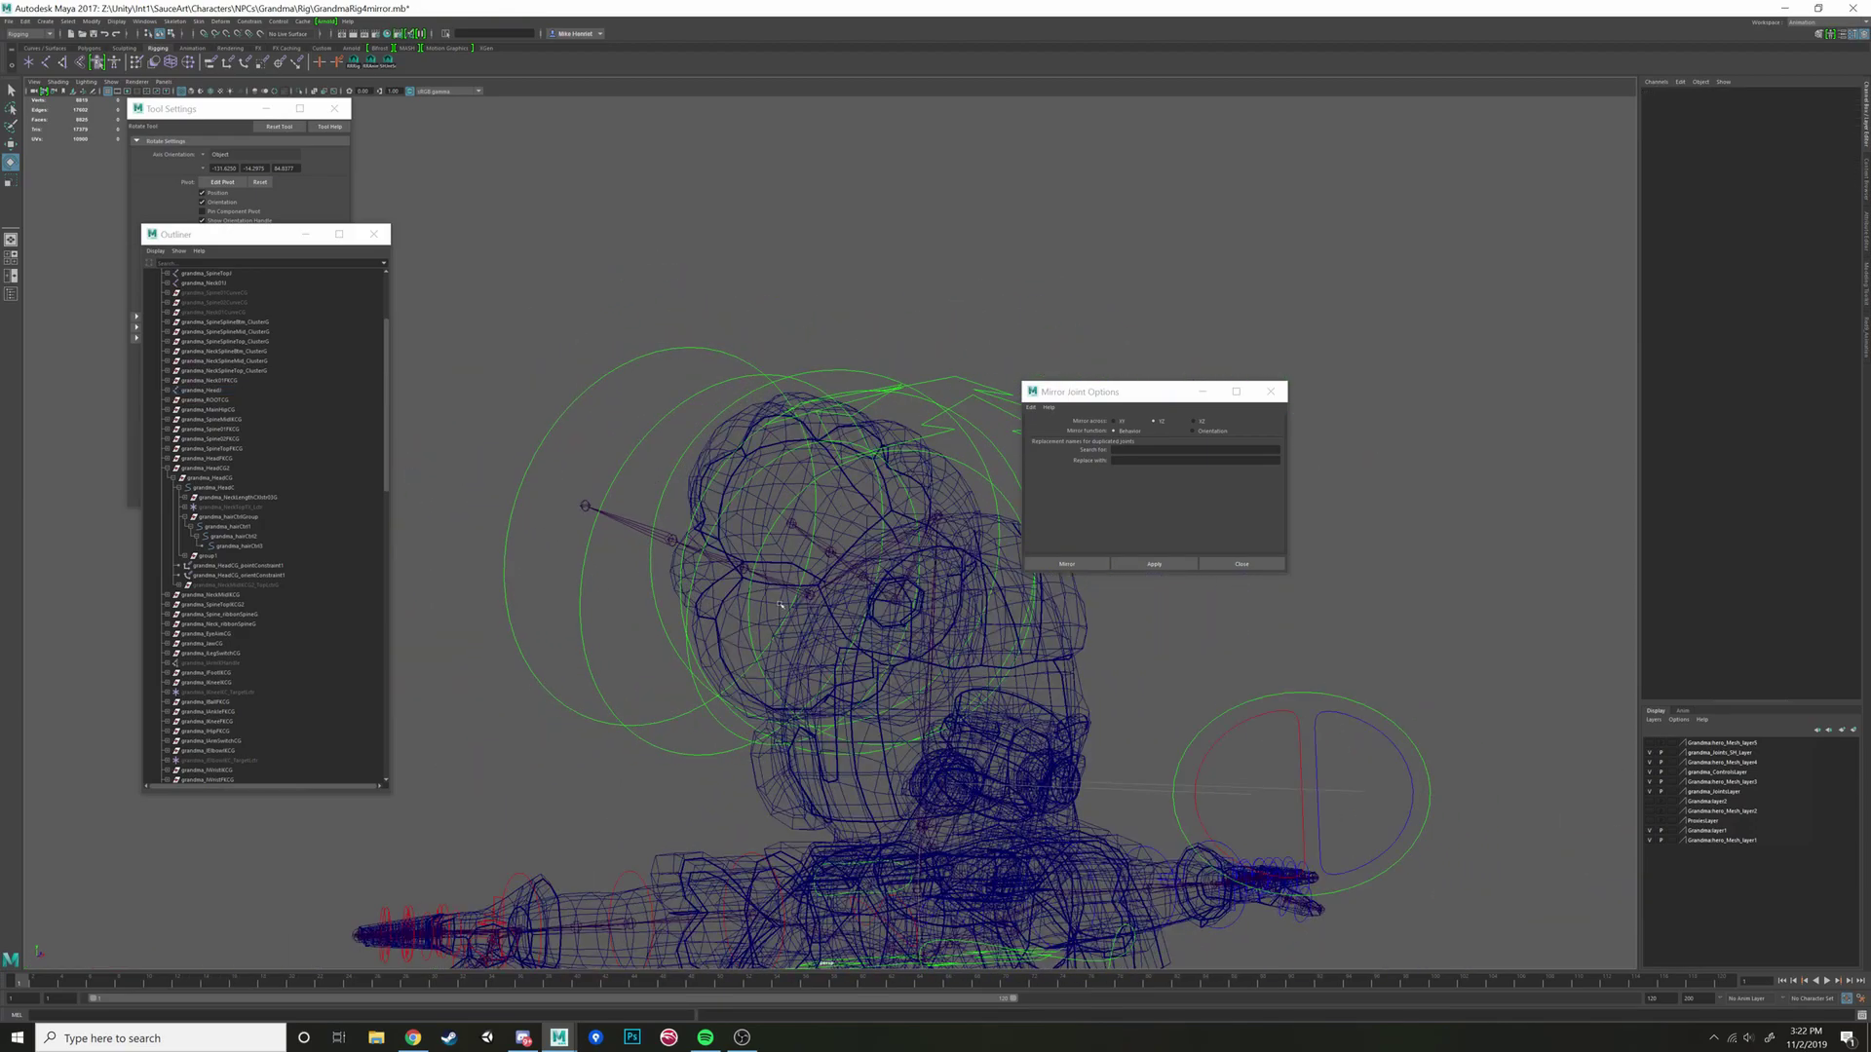
left_click(857, 591)
mouse_move(857, 592)
left_mouse_down("alt")
mouse_move(888, 491)
mouse_move(849, 536)
mouse_move(816, 534)
mouse_move(994, 563)
left_mouse_up("alt")
left_click(887, 490)
key("5")
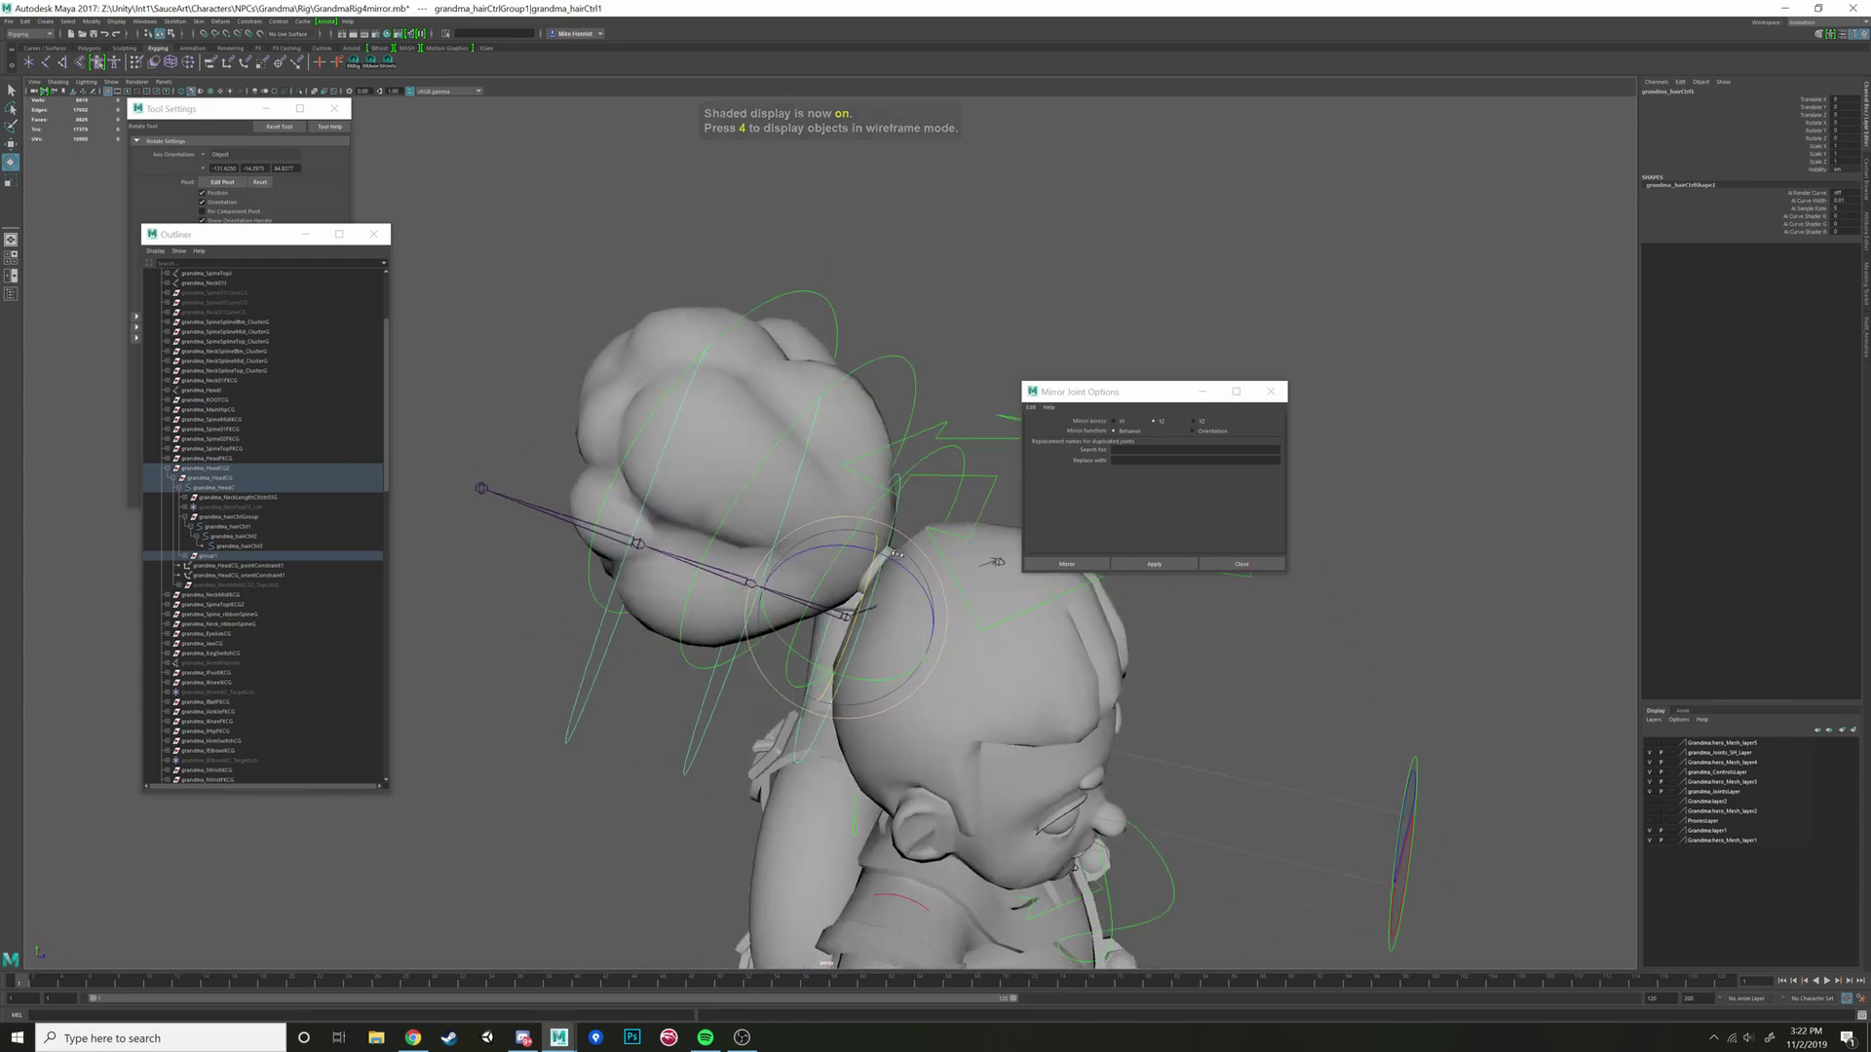
key("alt")
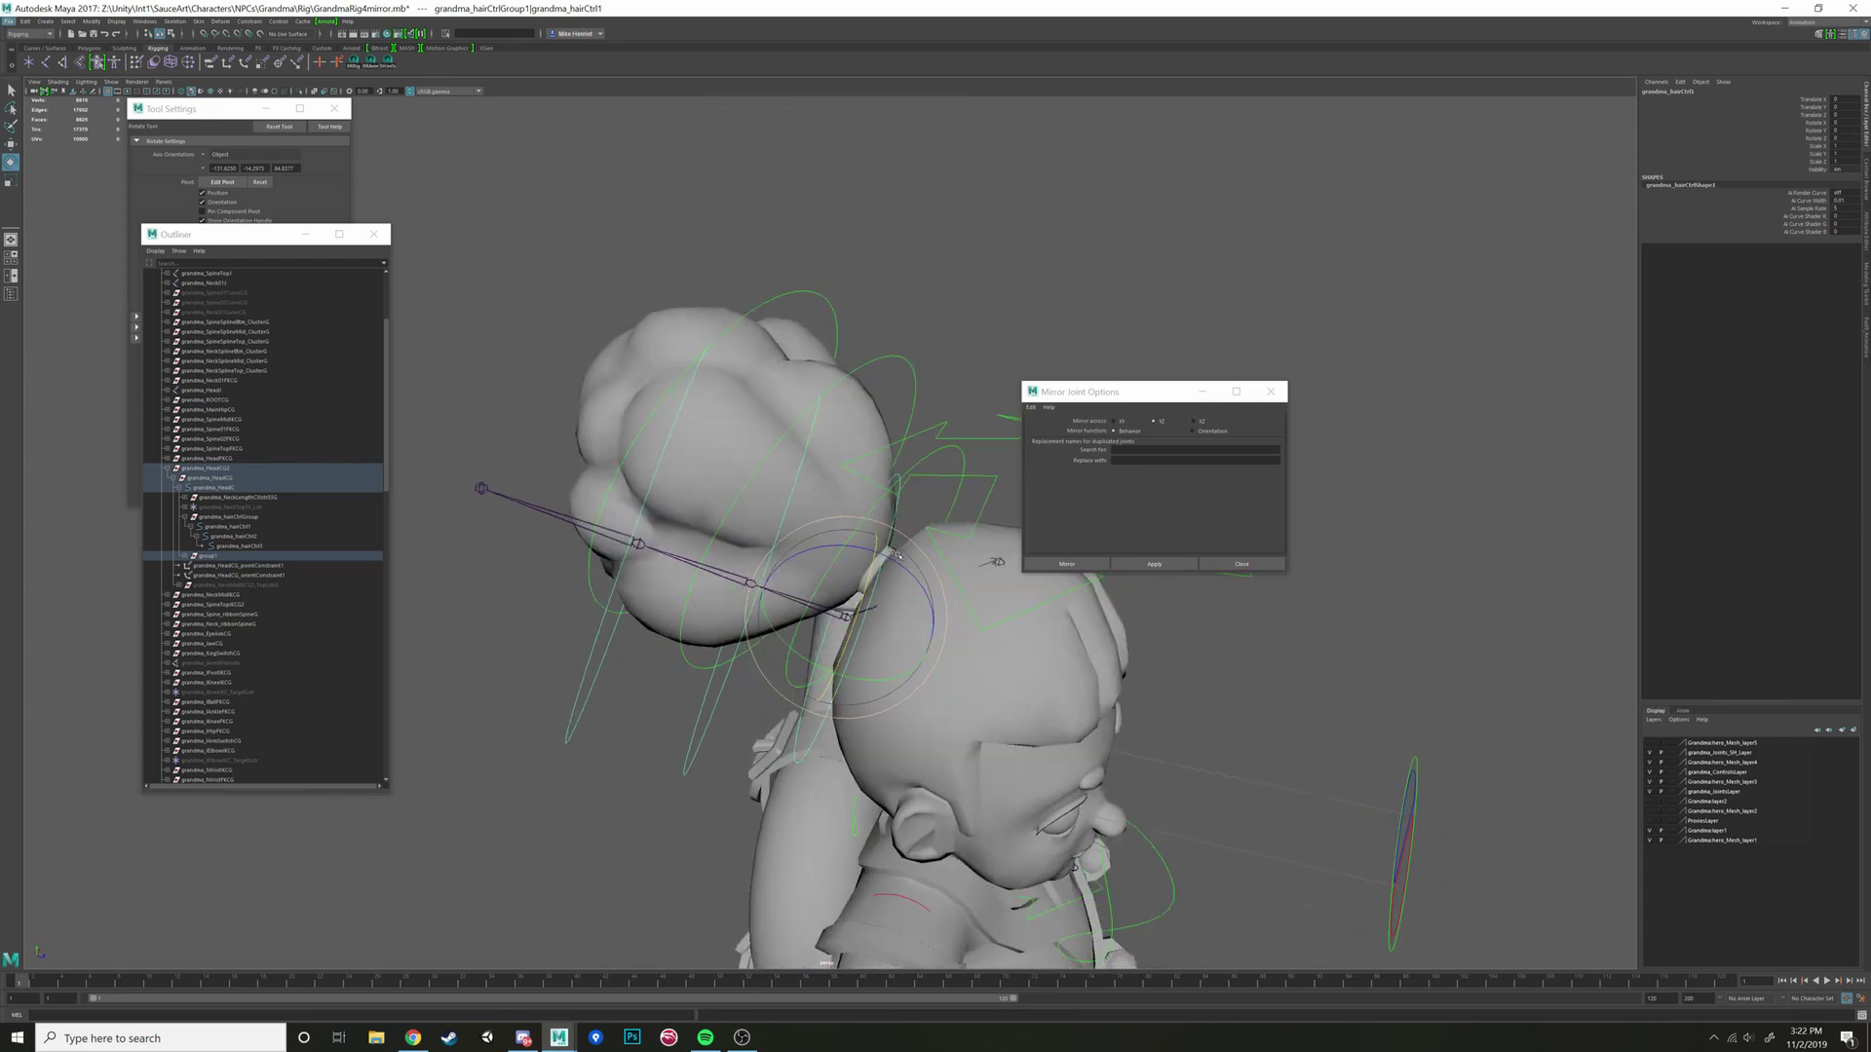
left_click_drag(931, 387, 896, 426, "alt")
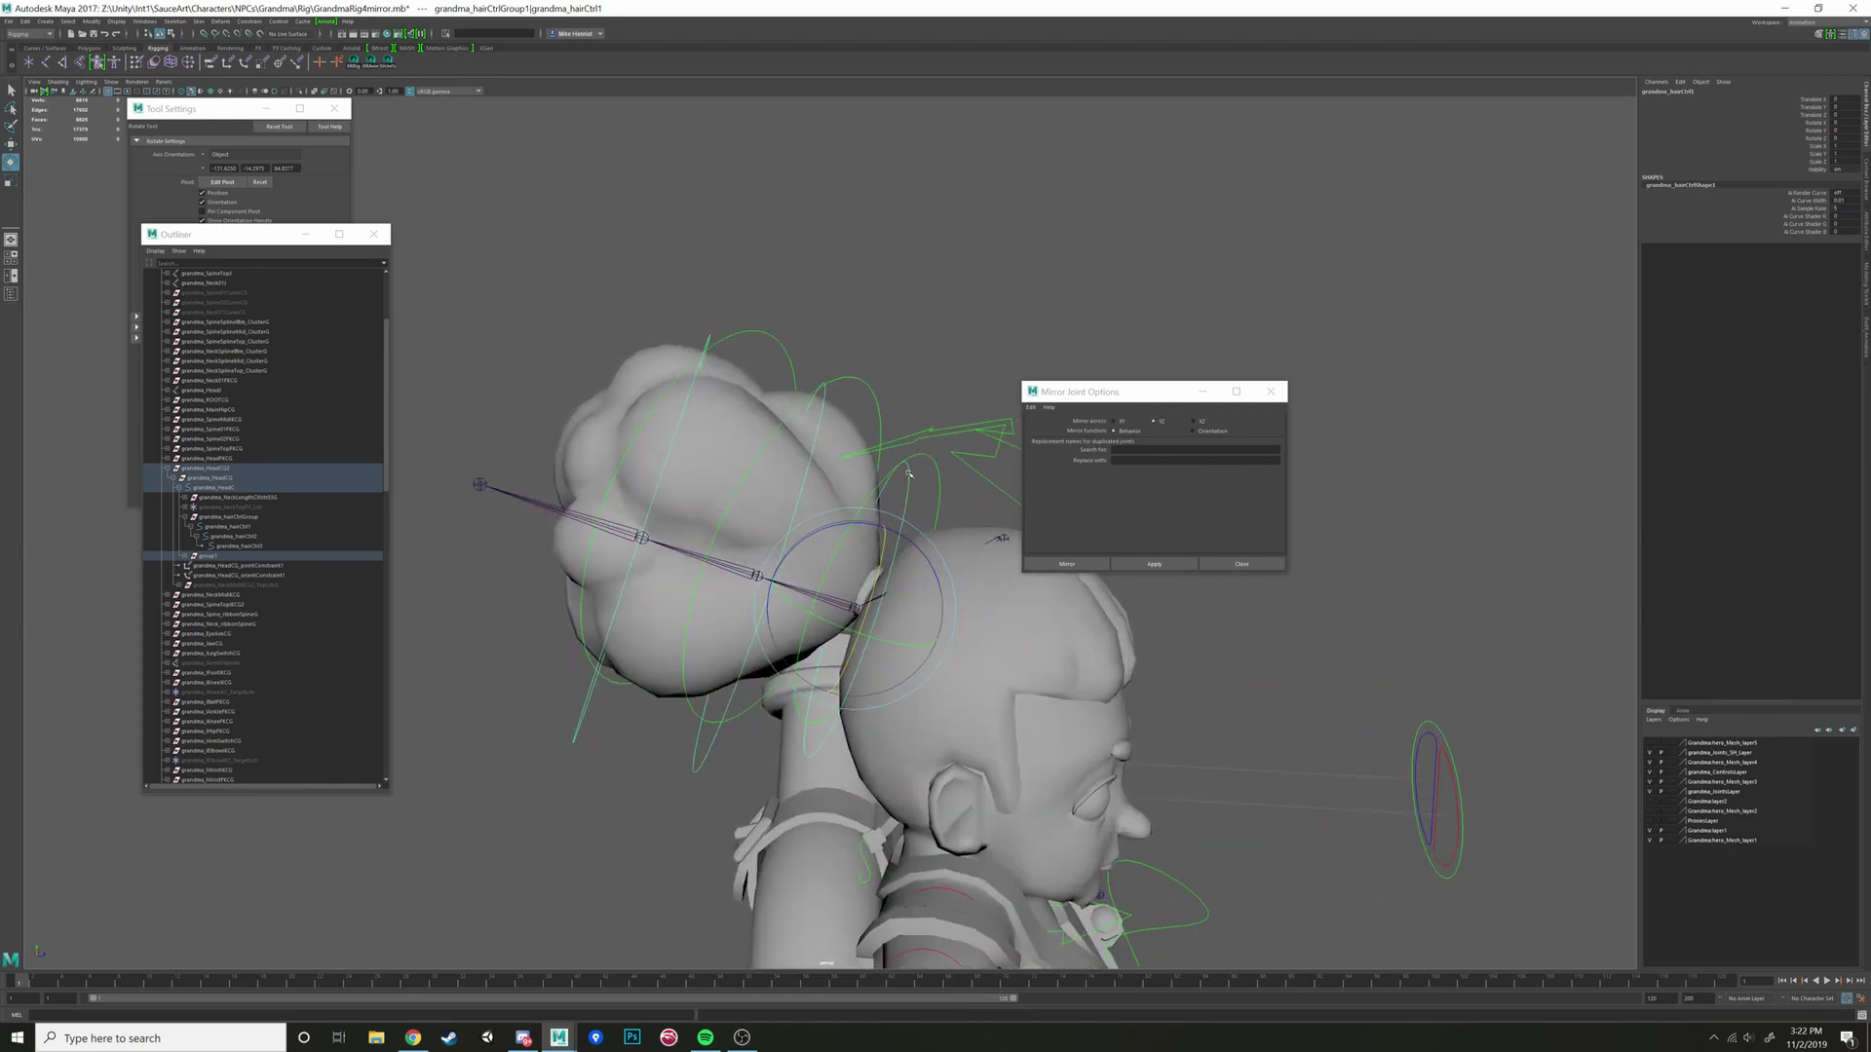
left_click_drag(882, 570, 920, 575, "alt")
key("w")
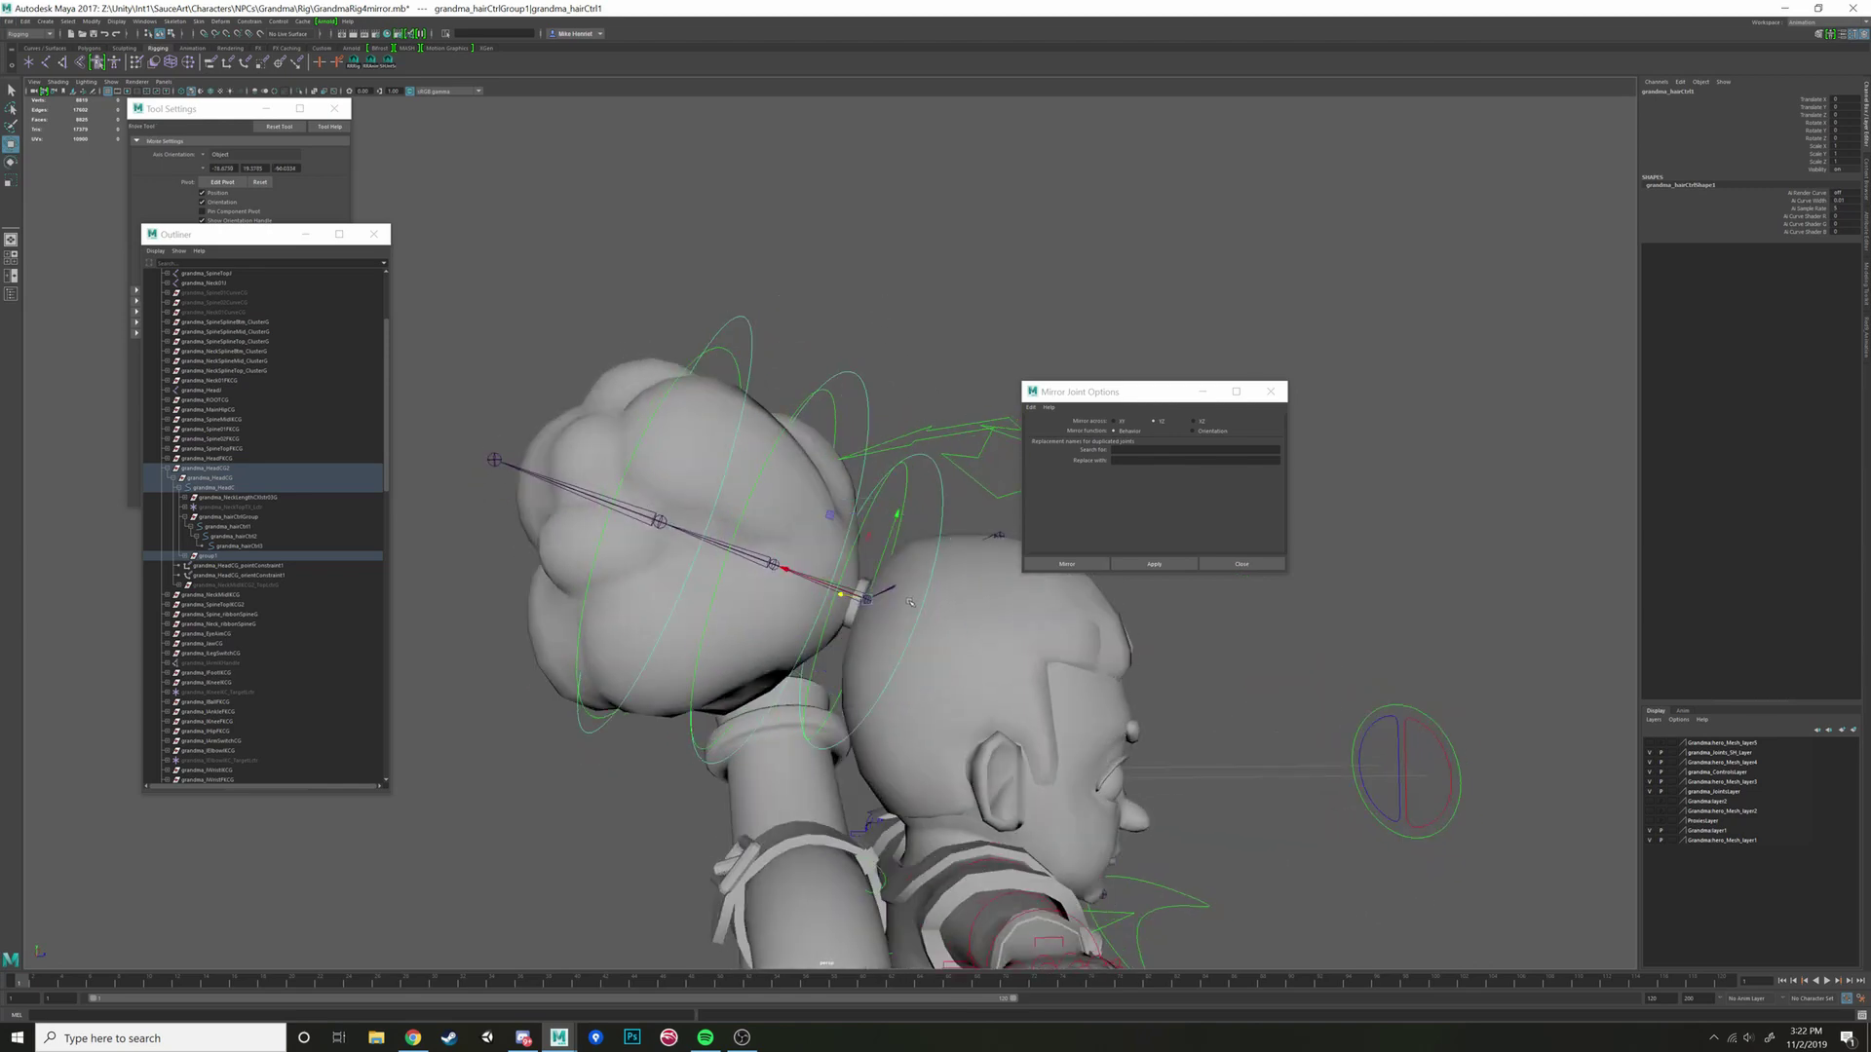
Step: Parent-constrain grandma_SH_RHairJoint5 to grandma_hairCtrl1 of grandma_hairCtrlGroup1
right_click_drag(846, 595, 889, 610, "alt")
left_click_drag(889, 610, 978, 459, "alt")
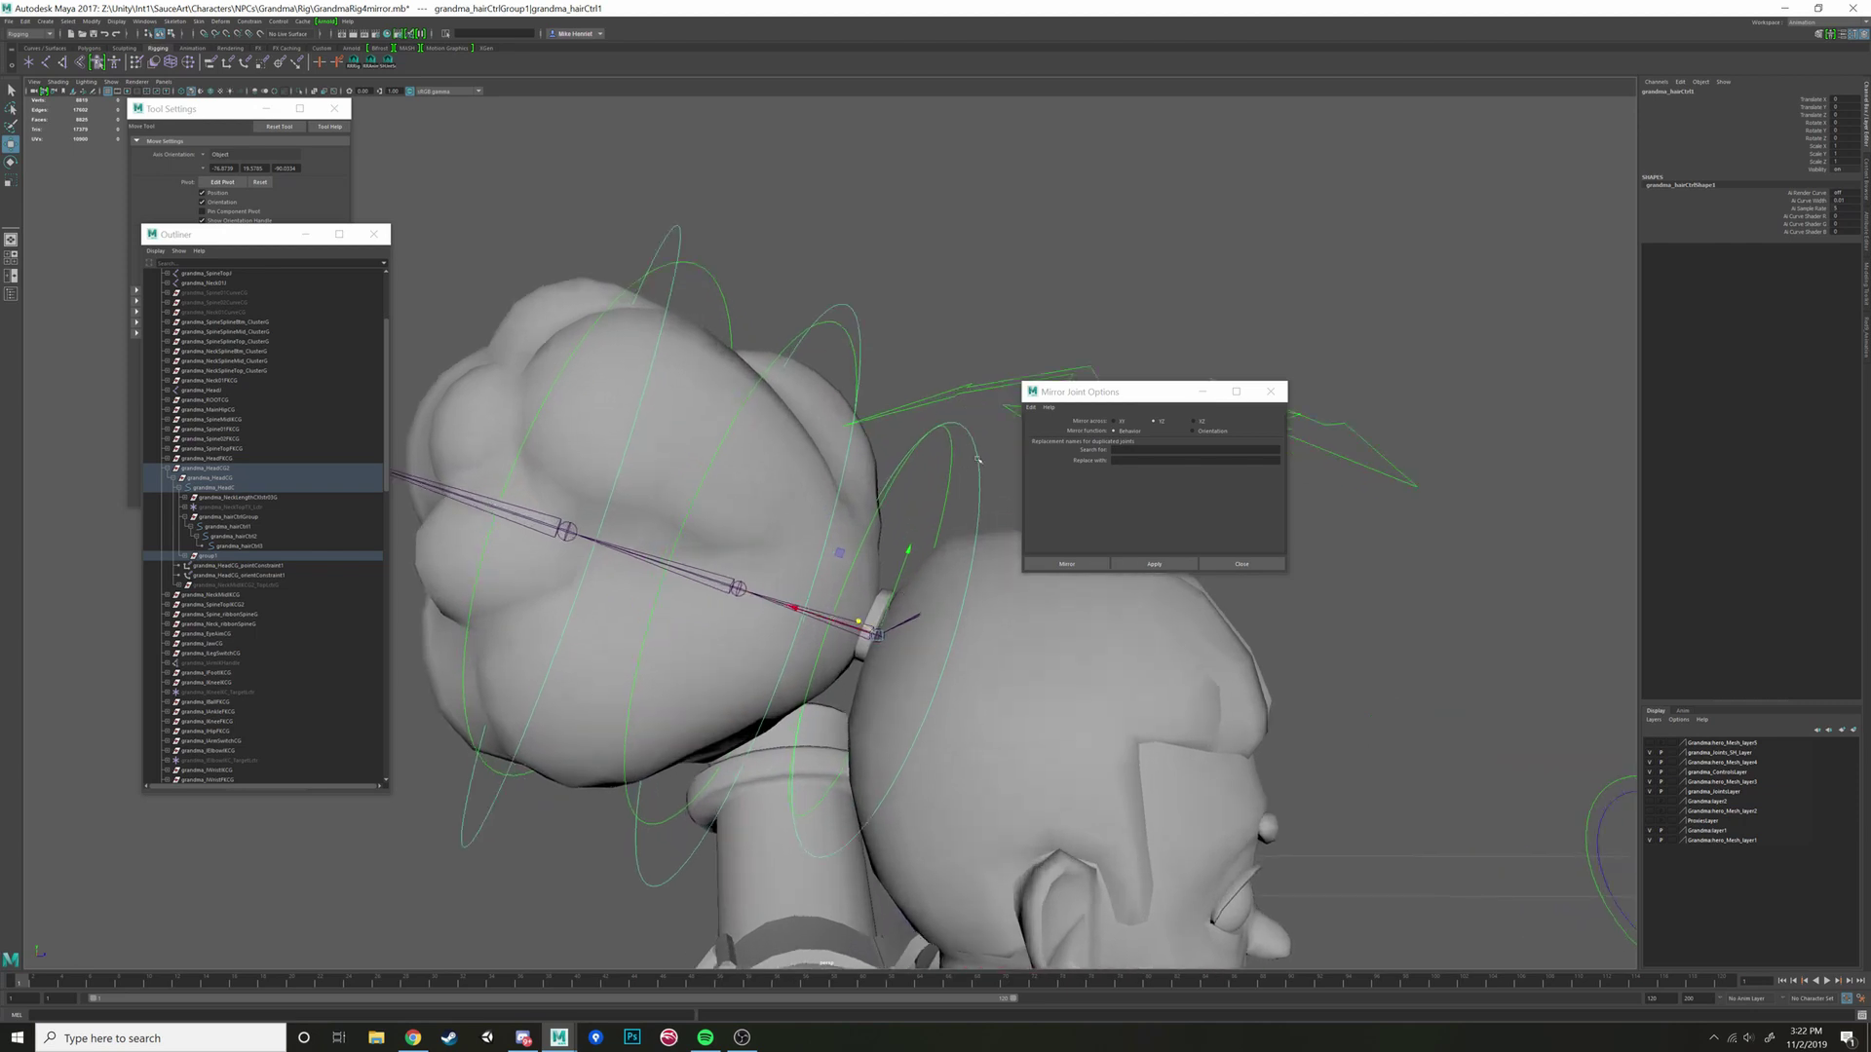
left_click(842, 633)
left_click(851, 620)
scroll(861, 640, "up", 8)
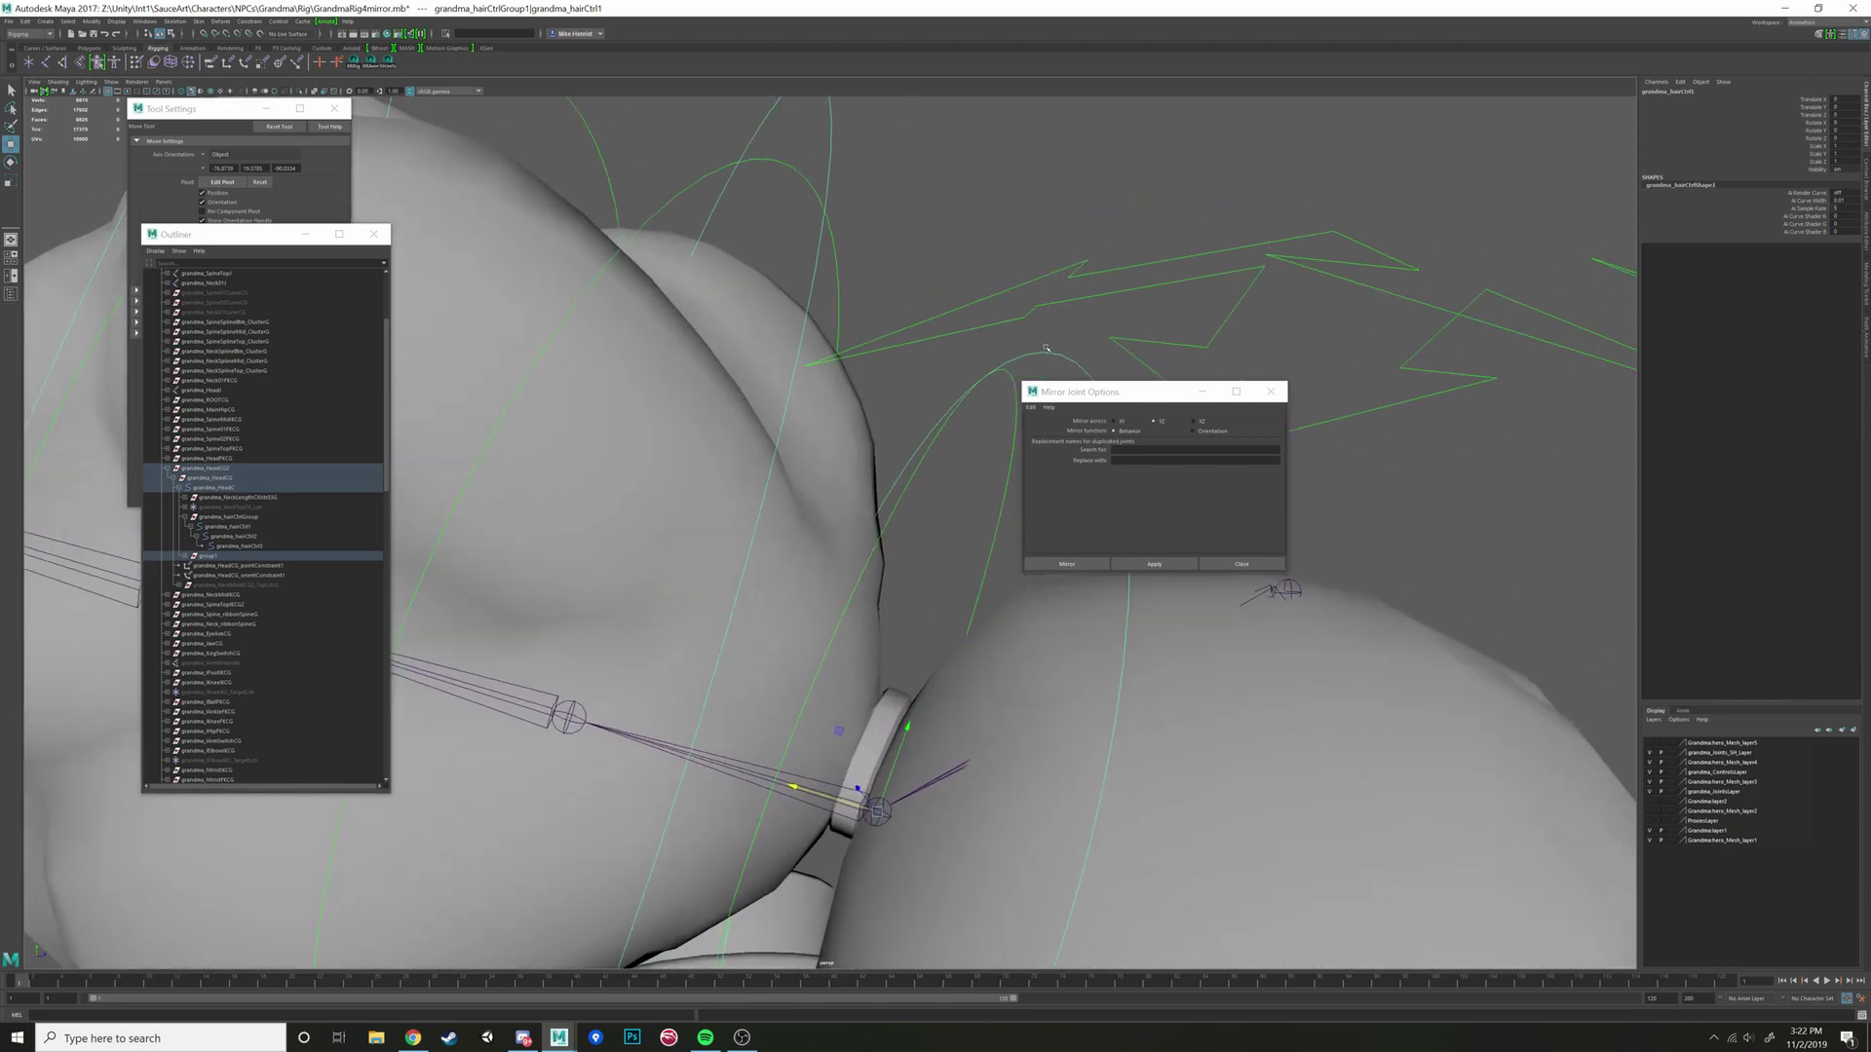
left_click(731, 763)
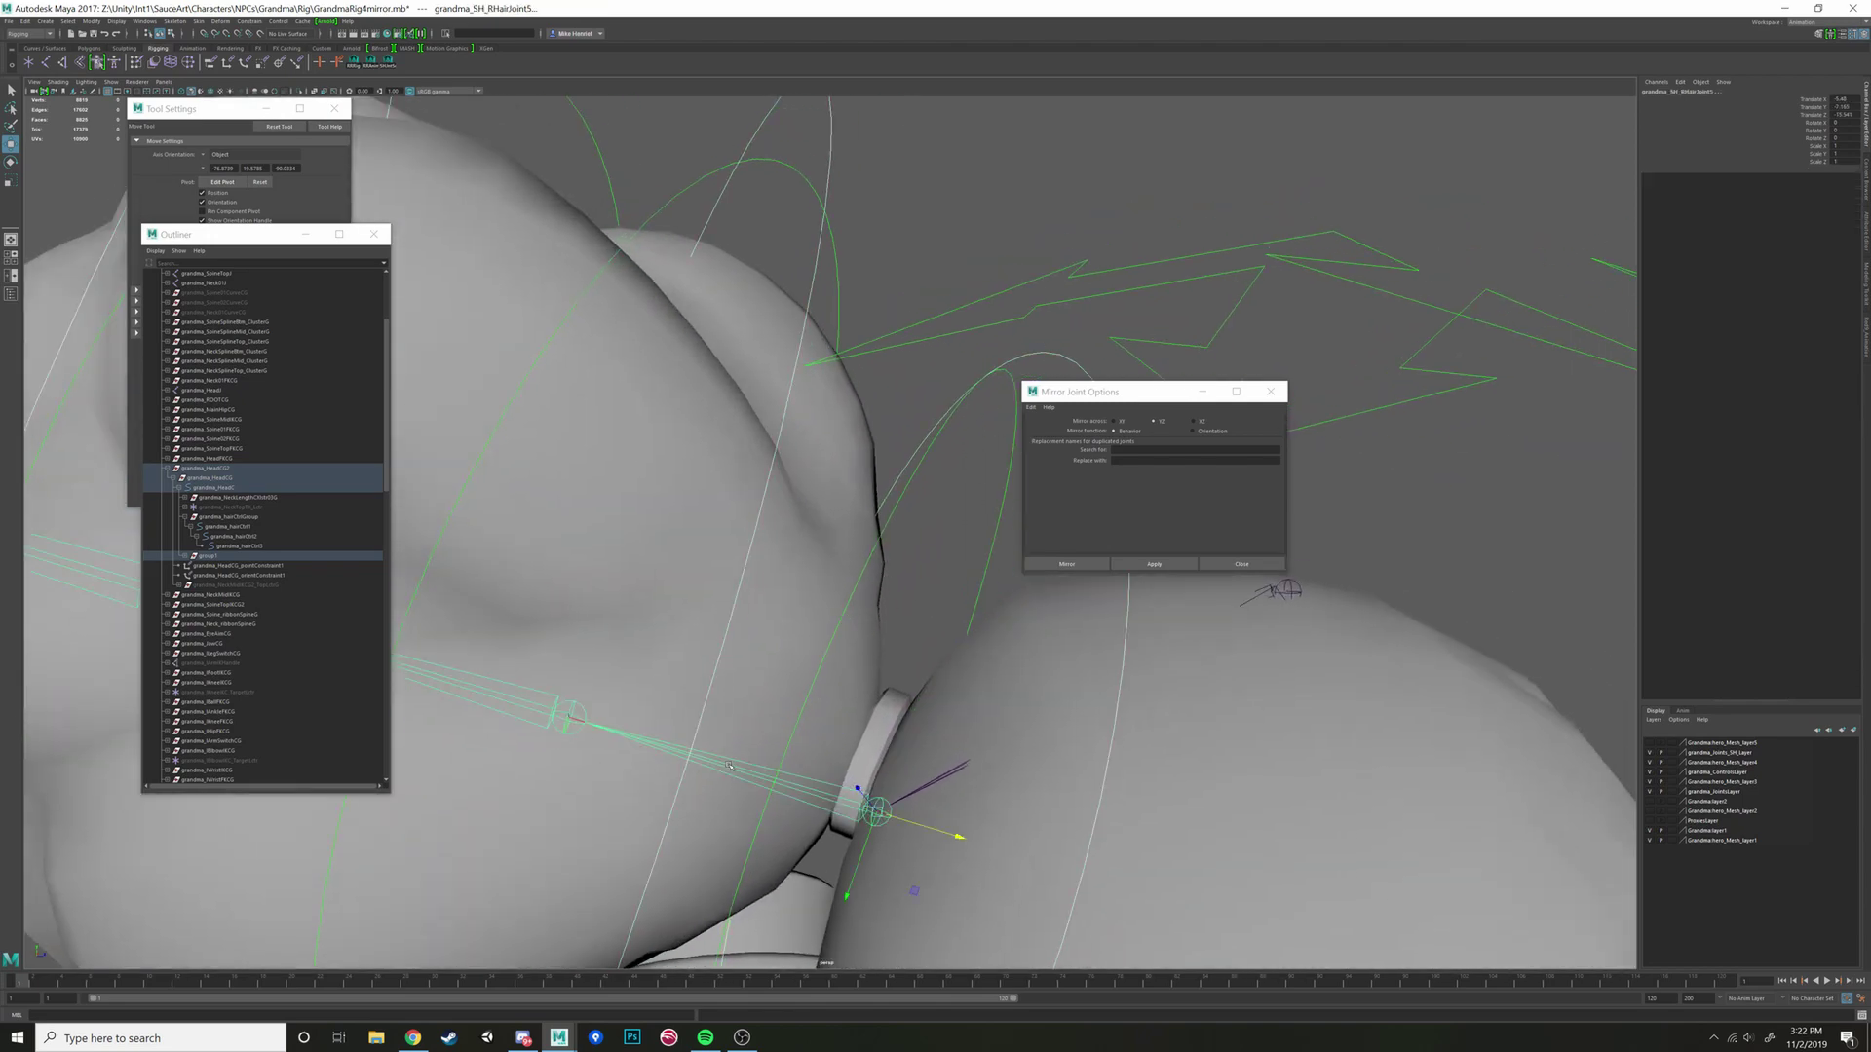
left_click(251, 20)
left_click(268, 46)
Step: Try to repeat the parent constraint on grandma_SH_RHairJoint6
left_click_drag(583, 518, 801, 334, "alt")
left_click(904, 254)
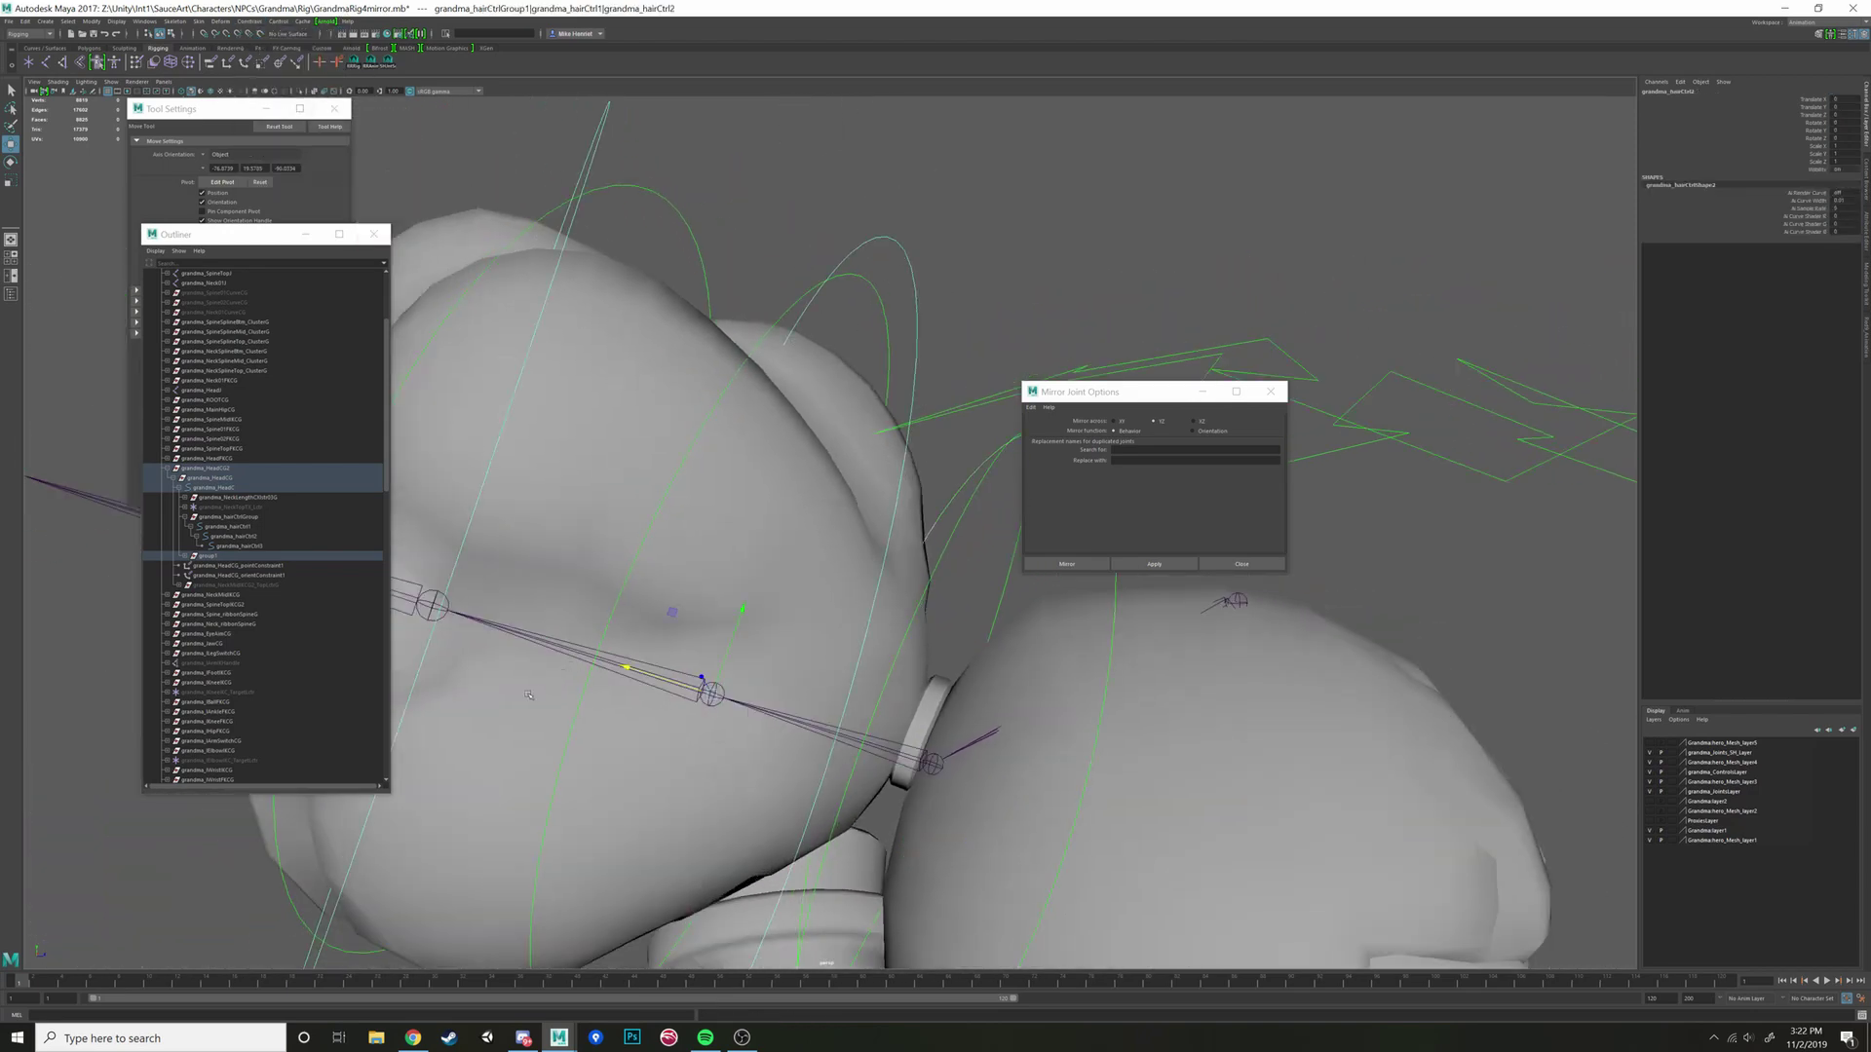
left_click(528, 637)
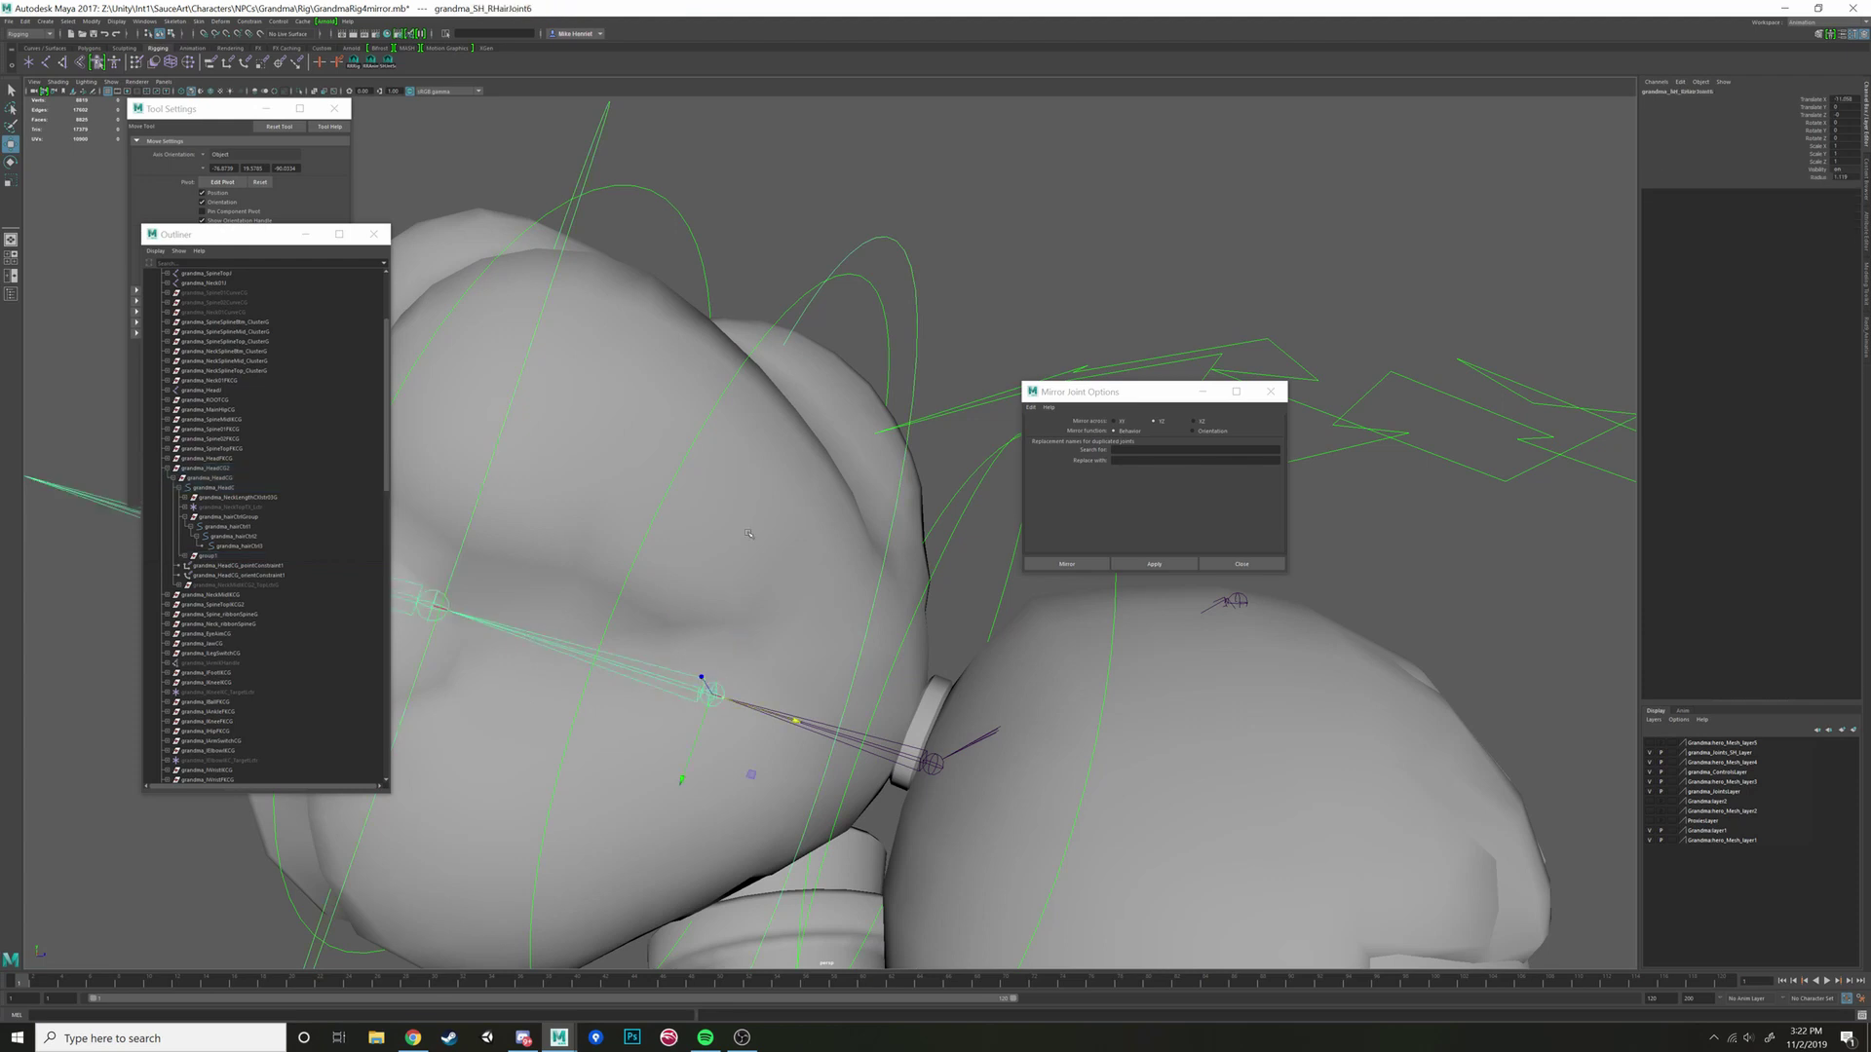
key("g")
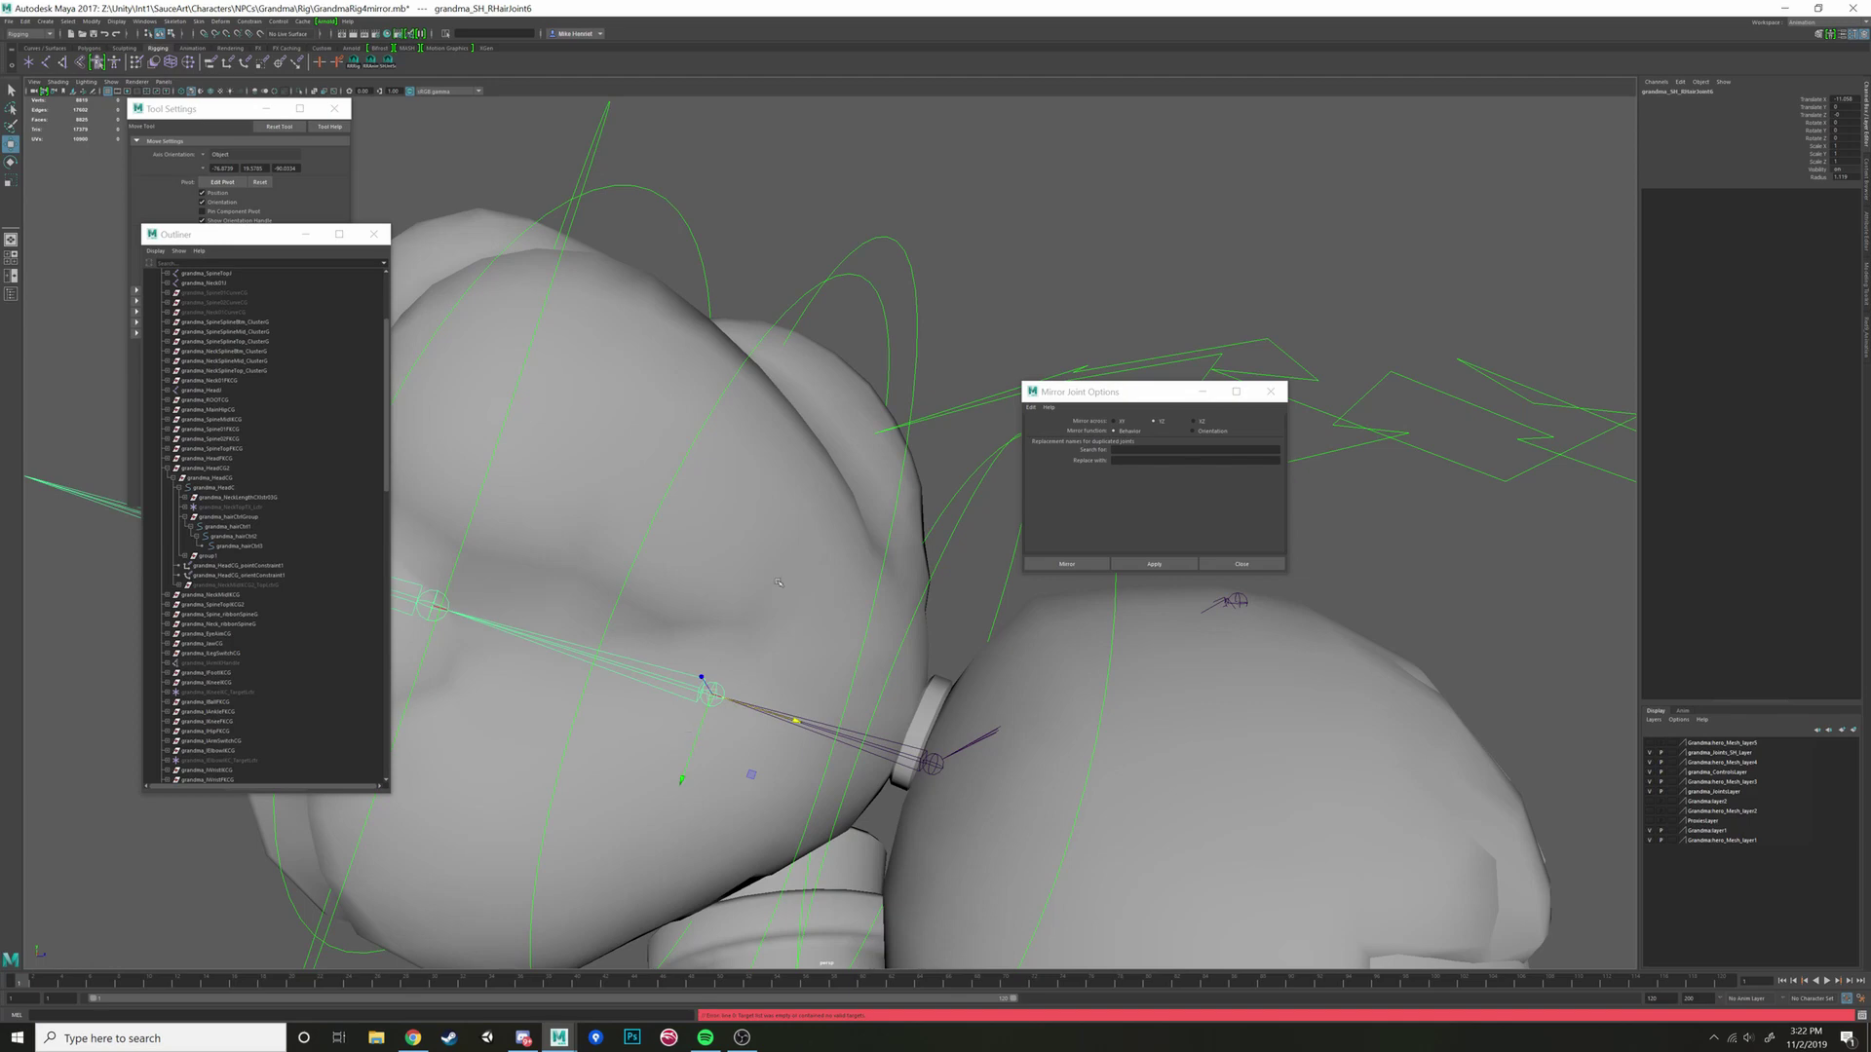
left_click_drag(779, 583, 791, 581, "alt")
Step: Parent-constrain grandma_SH_RHairJoint6 to grandma_hairCtrl2 of grandma_hairCtrlGroup1
left_click(959, 247)
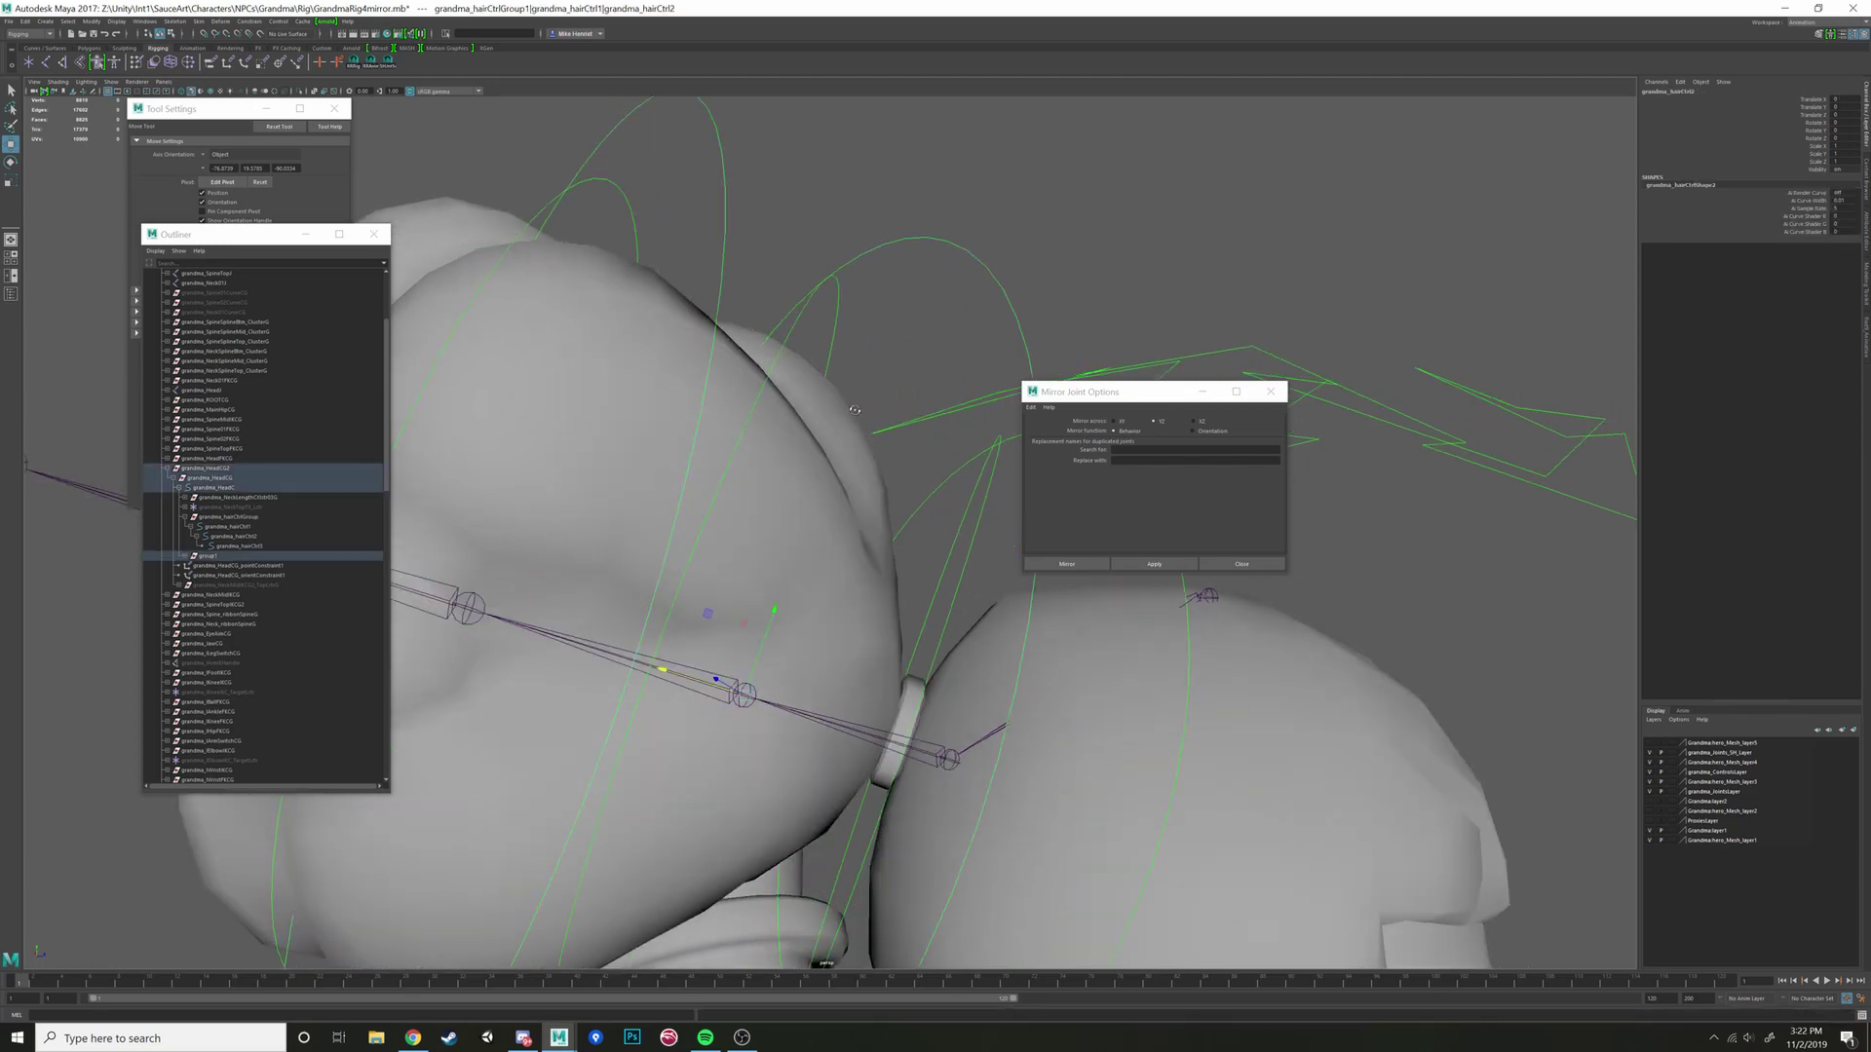
left_click_drag(575, 639, 522, 646, "alt")
left_click(538, 642)
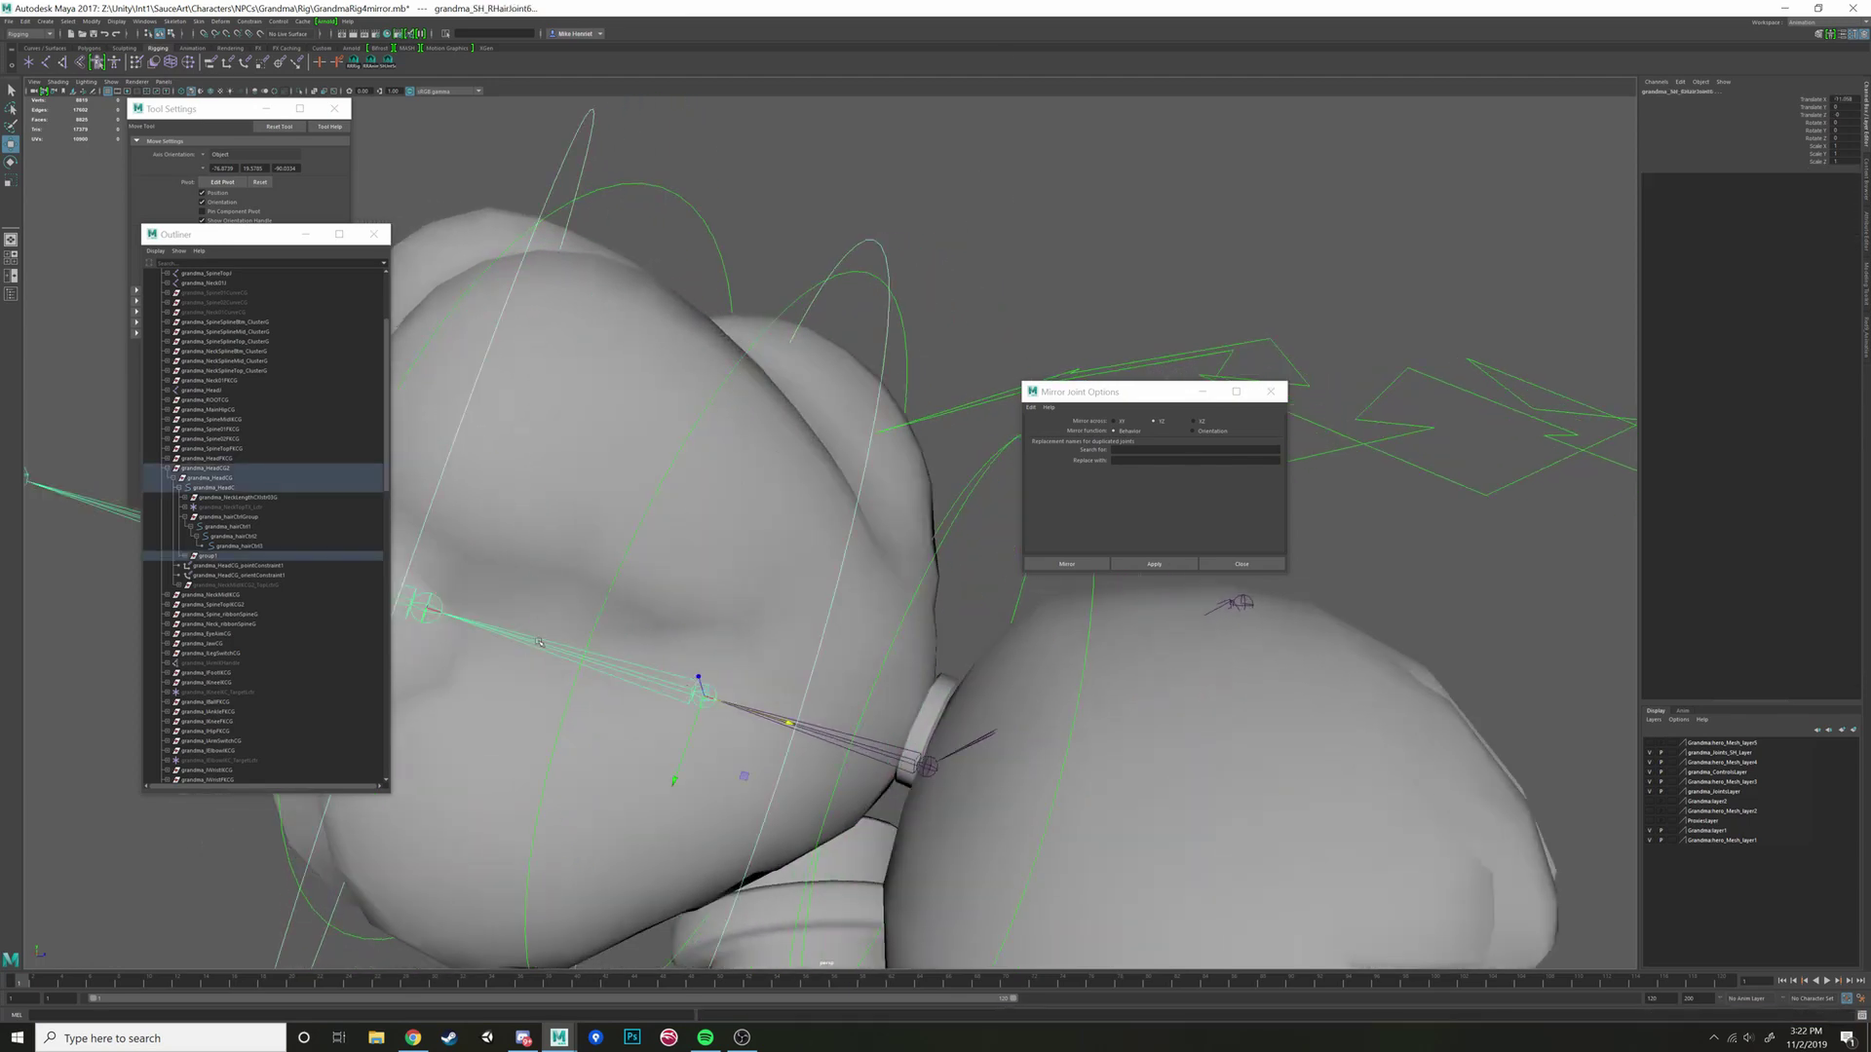
key("g")
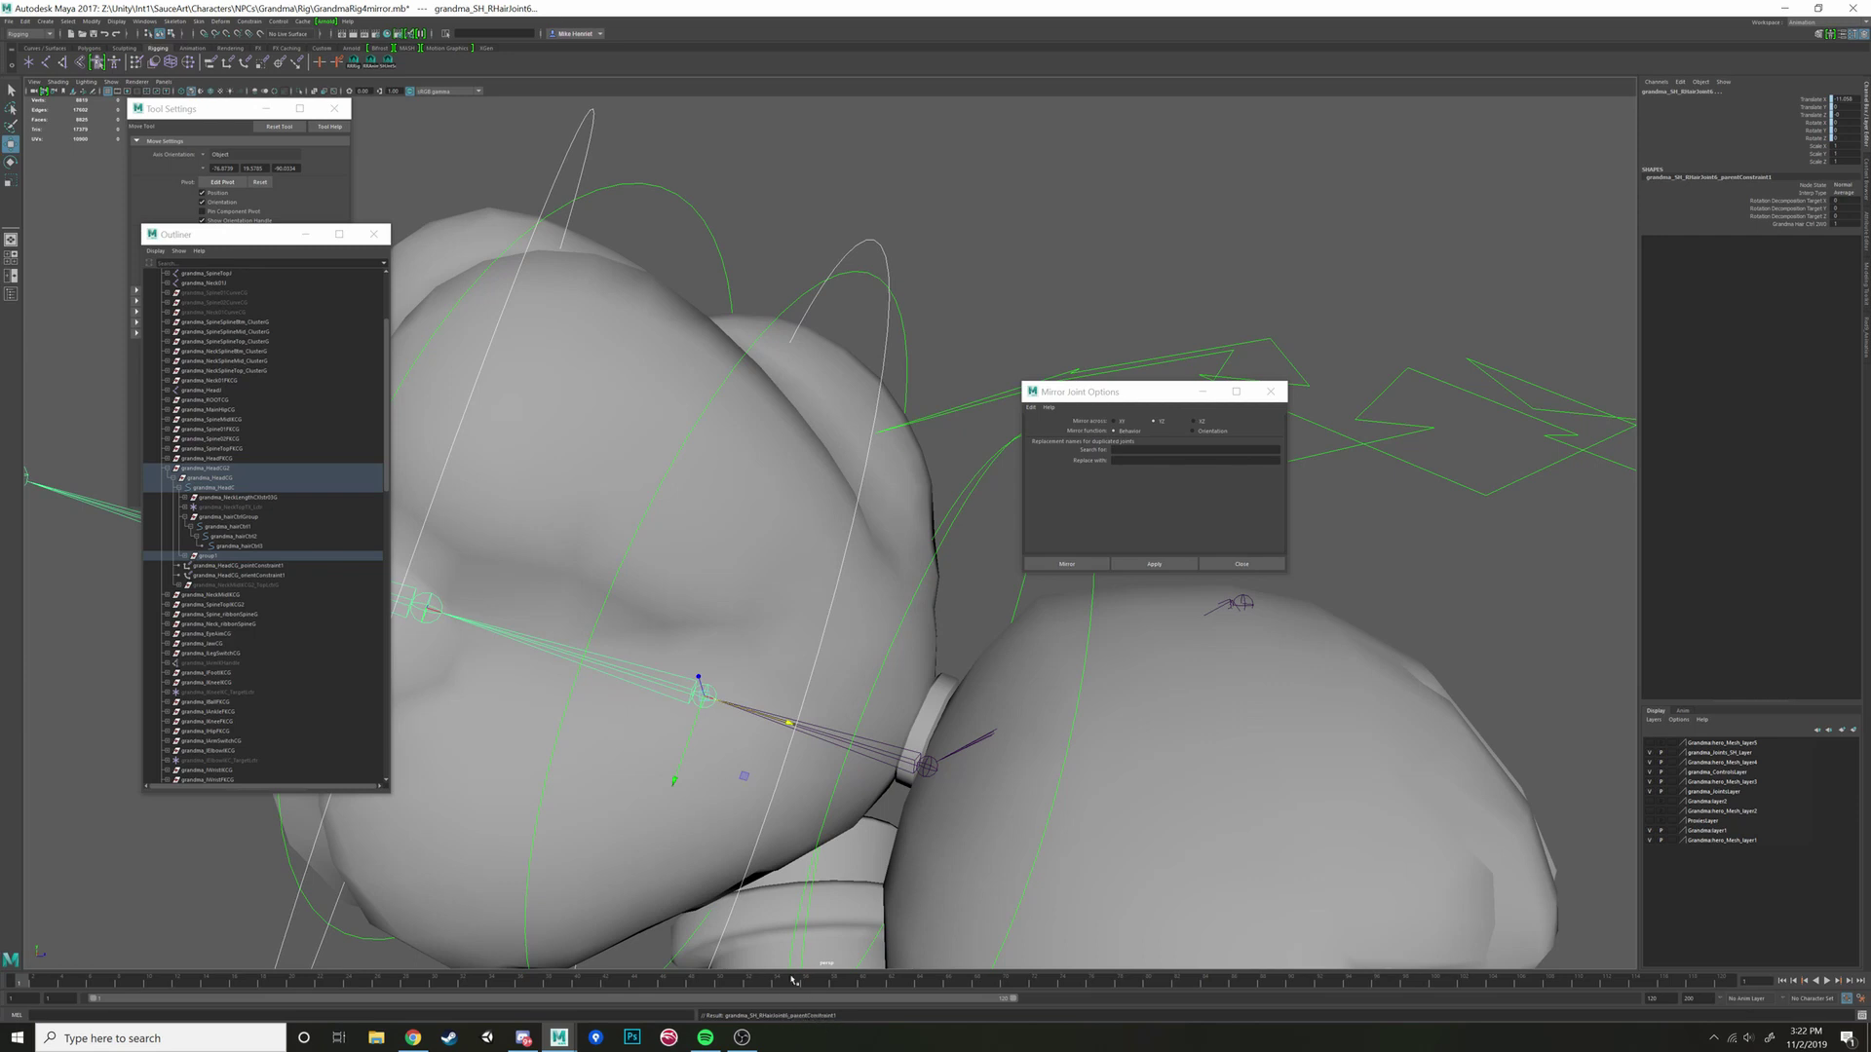
Step: Parent-constrain grandma_SH_RHairJoint7 to grandma_hairCtrl3 of grandma_hairCtrlGroup1
middle_click_drag(535, 306, 788, 437, "alt")
left_click(853, 300)
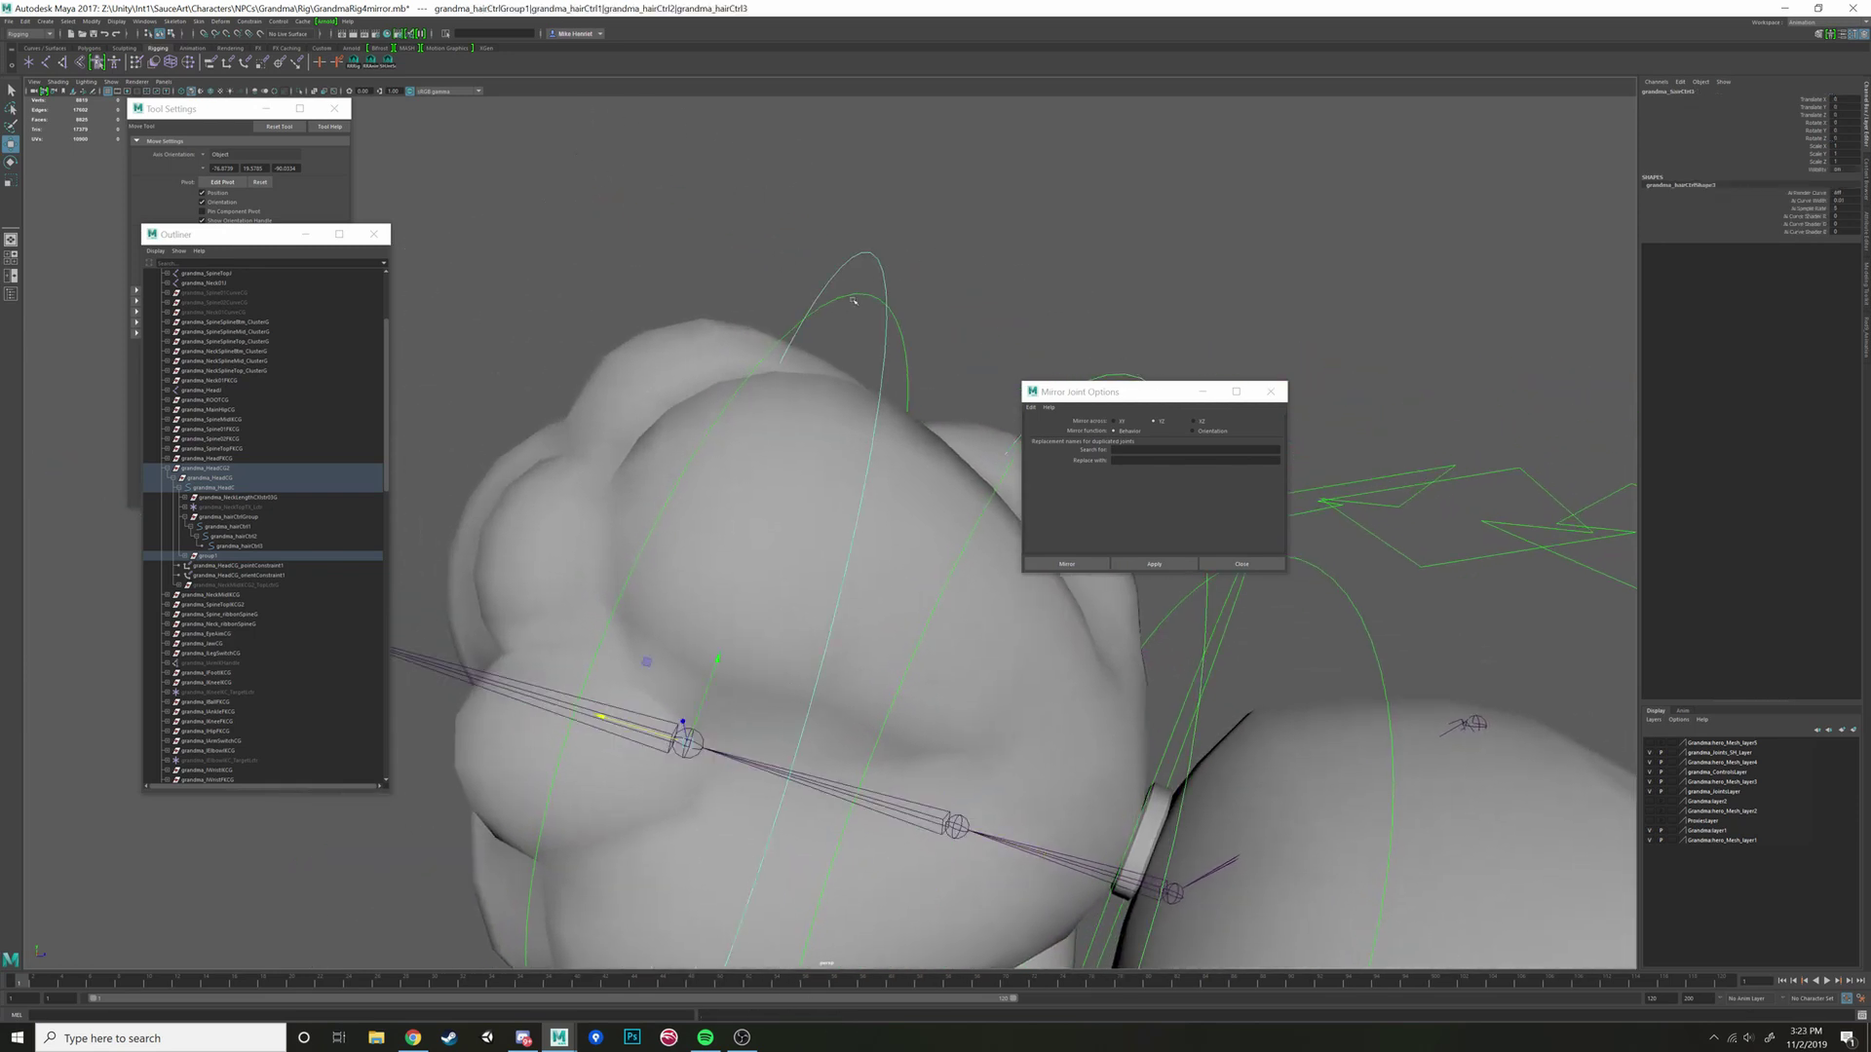
left_click_drag(886, 235, 1035, 206, "alt")
left_click(679, 631)
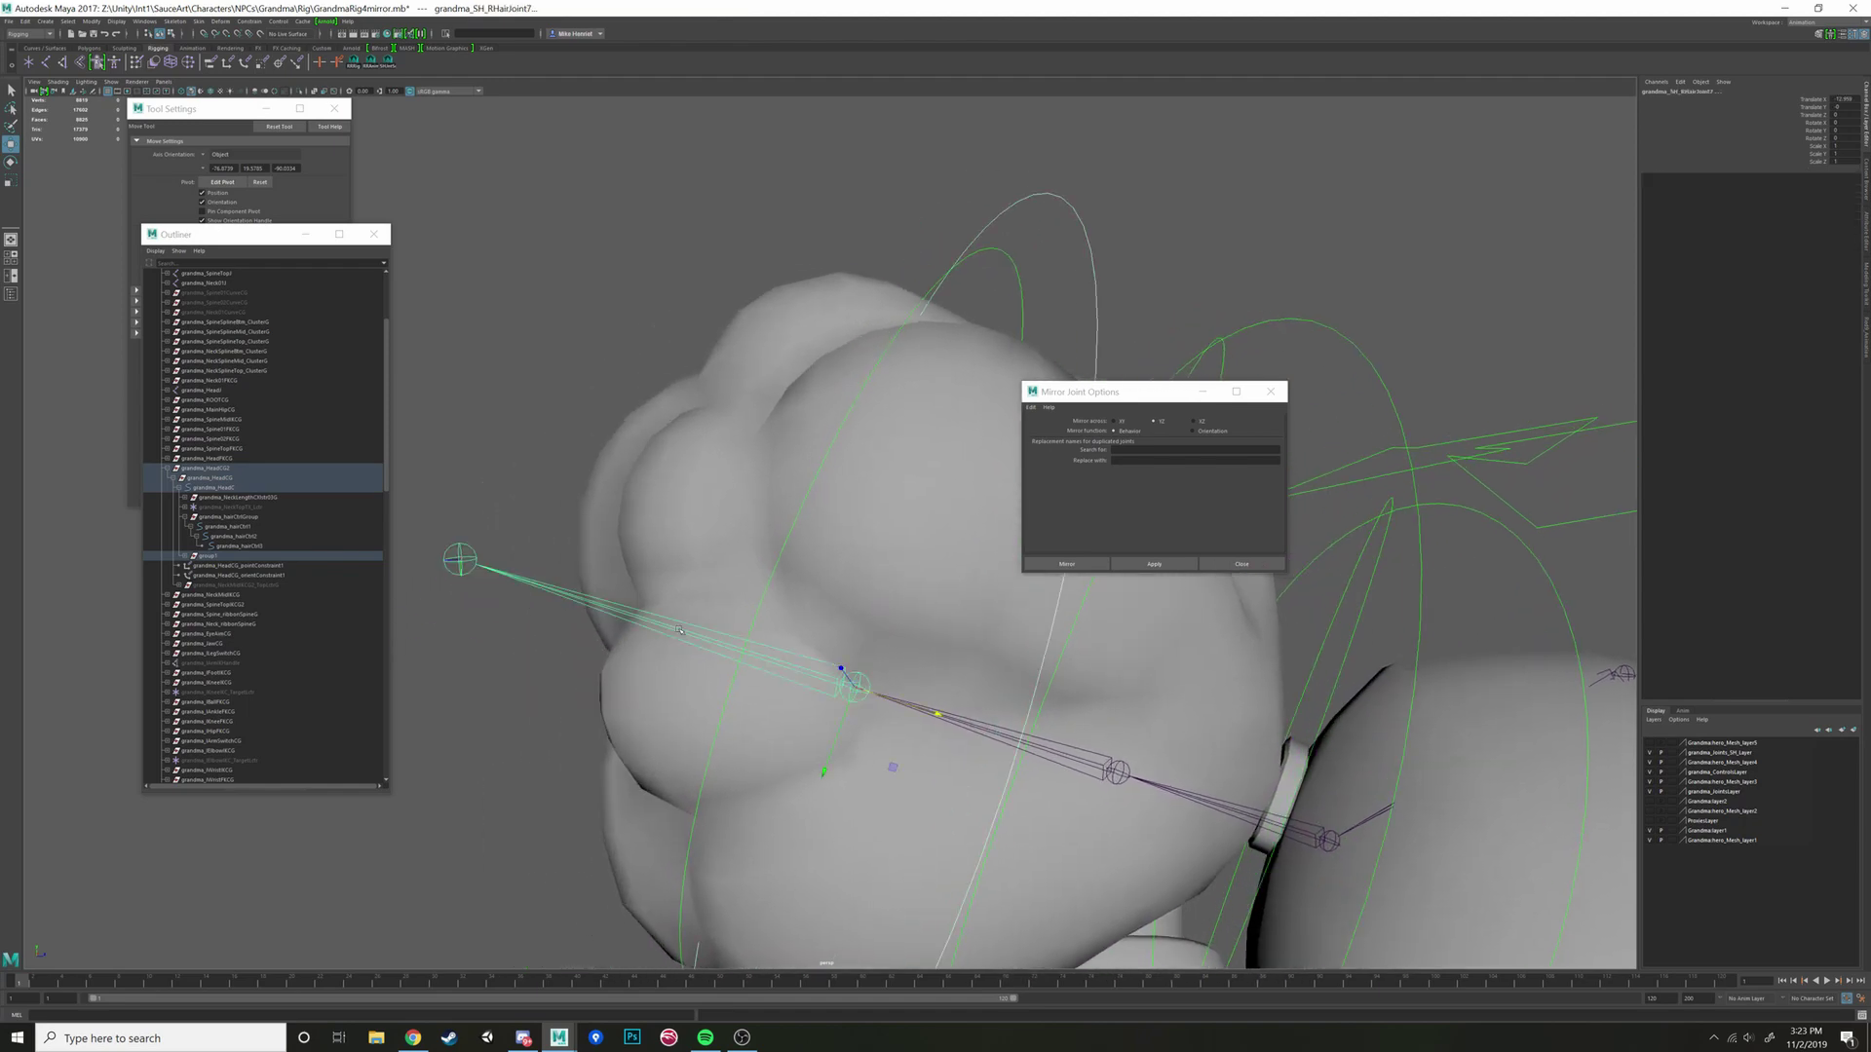
key("g")
scroll(715, 620, "down", 4)
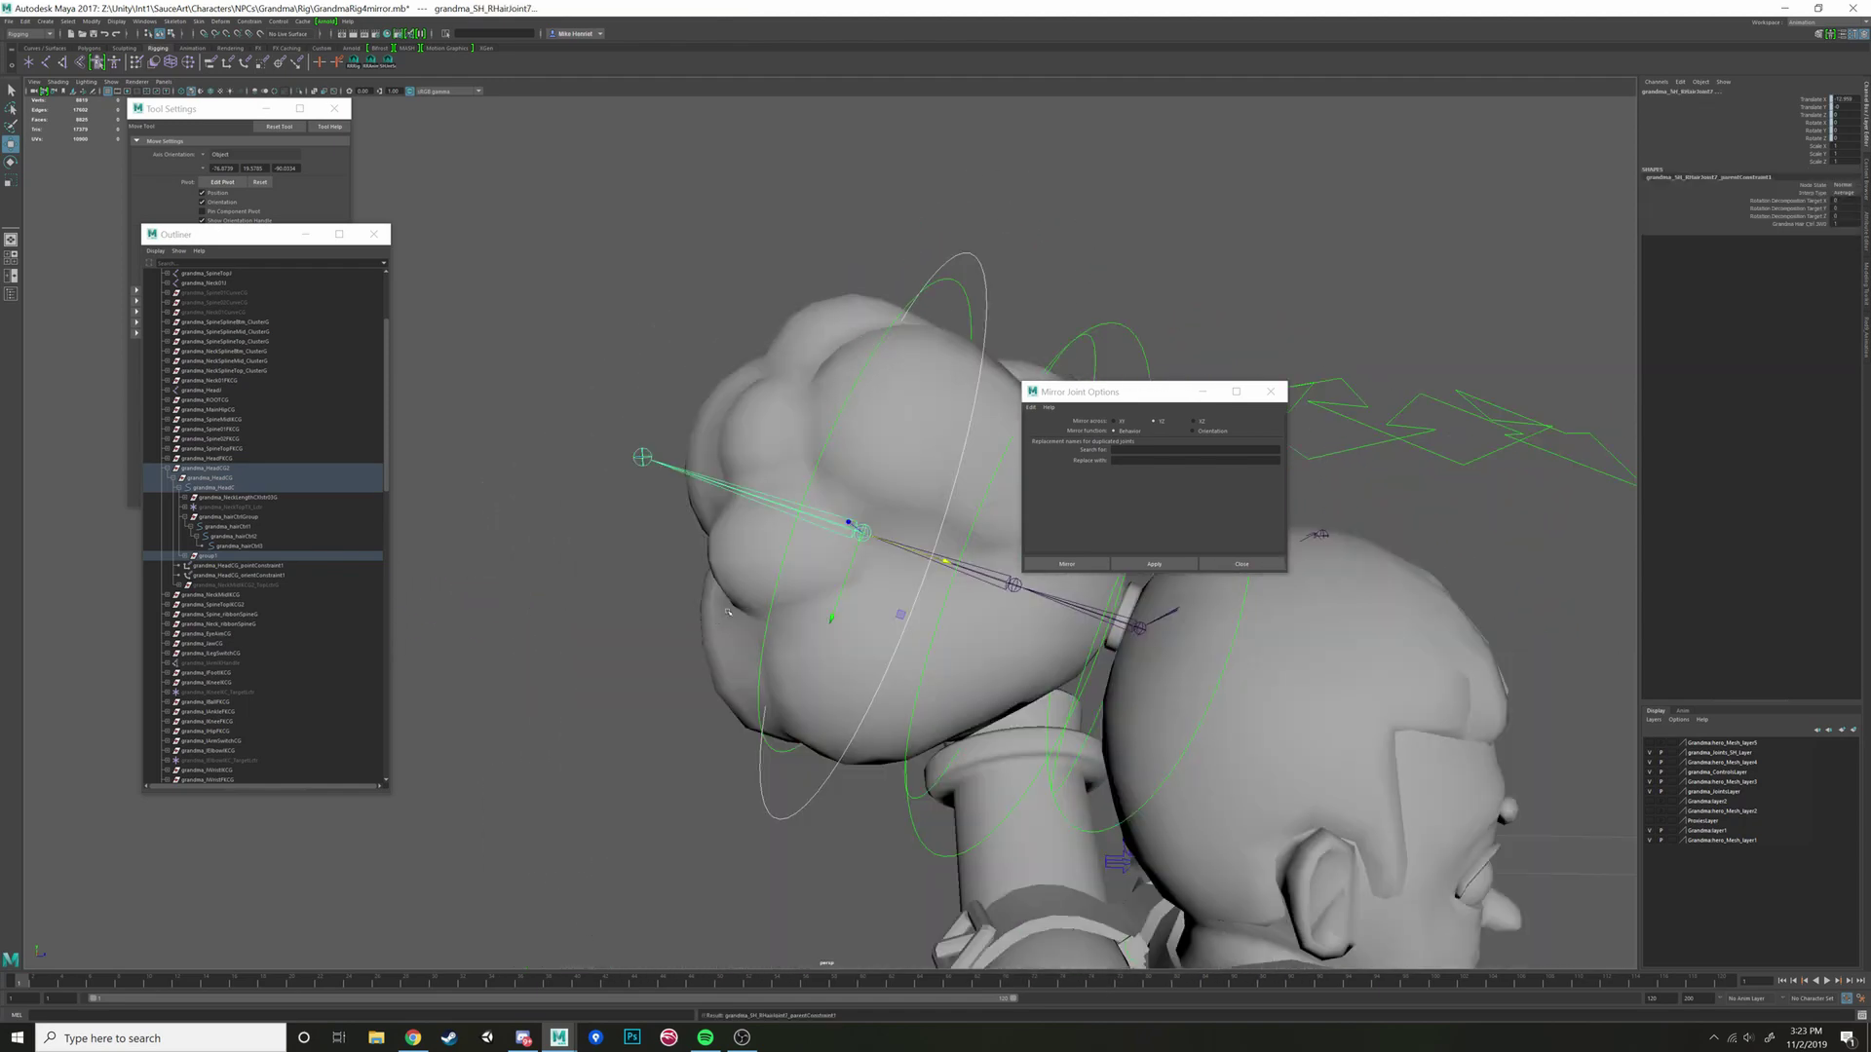
Step: Switch to wireframe display and parent-constrain grandma_SH_RHairJoint1 to grandma_hairCtrl1 of grandma_hairCtrlGroup
left_click_drag(922, 523, 889, 456, "alt")
left_click(767, 566)
left_click_drag(767, 566, 797, 586, "alt")
key("4")
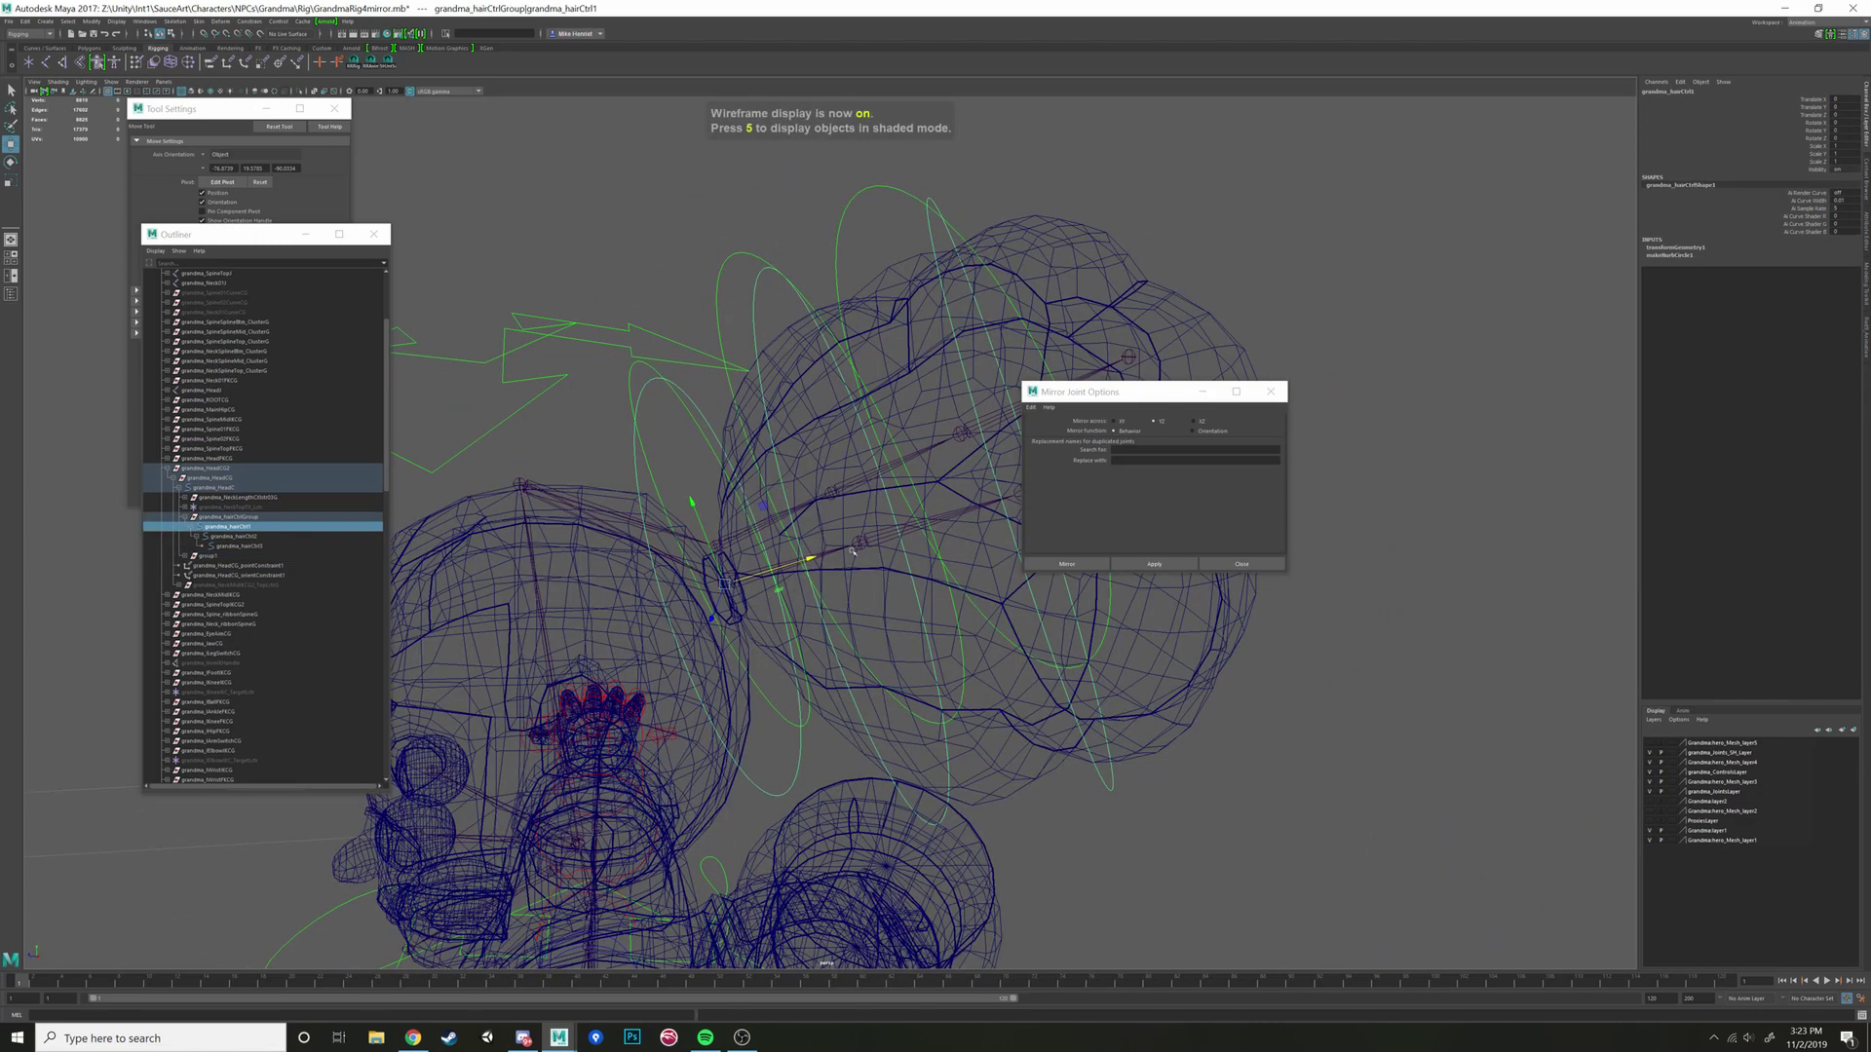
scroll(846, 557, "up", 3)
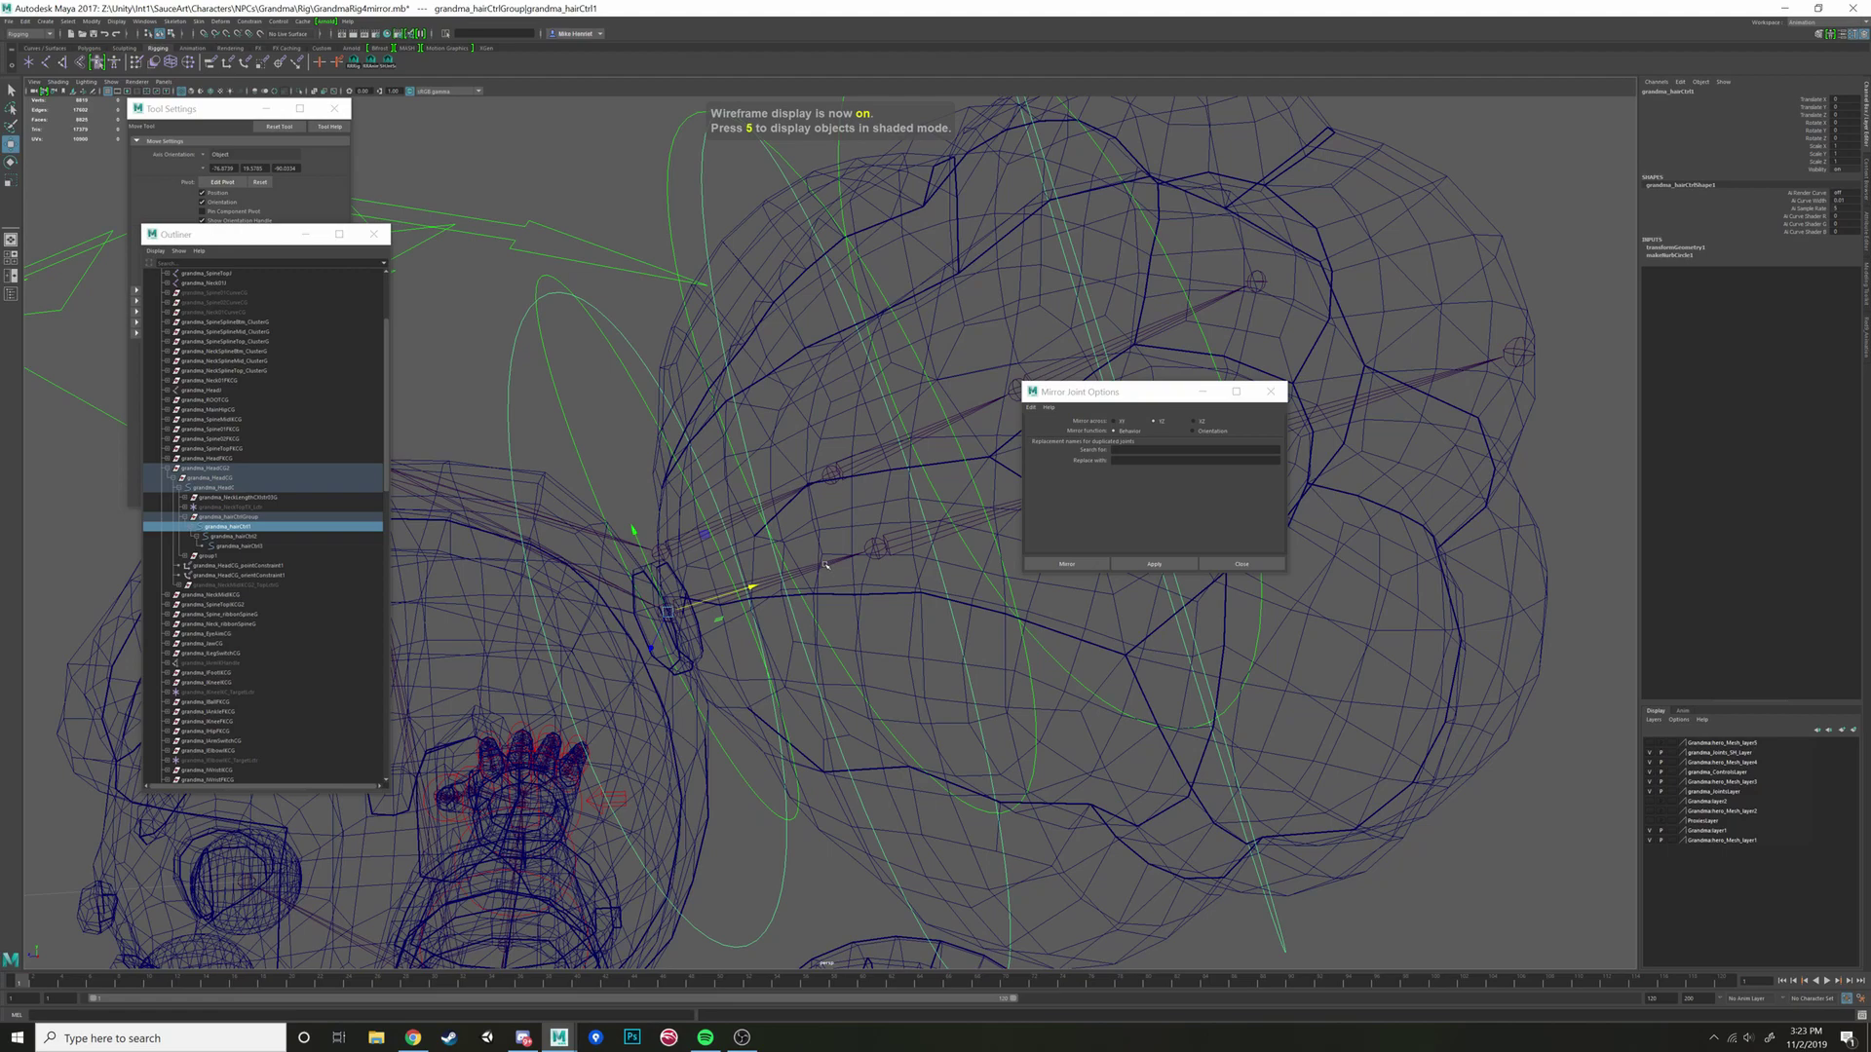
left_click(824, 565)
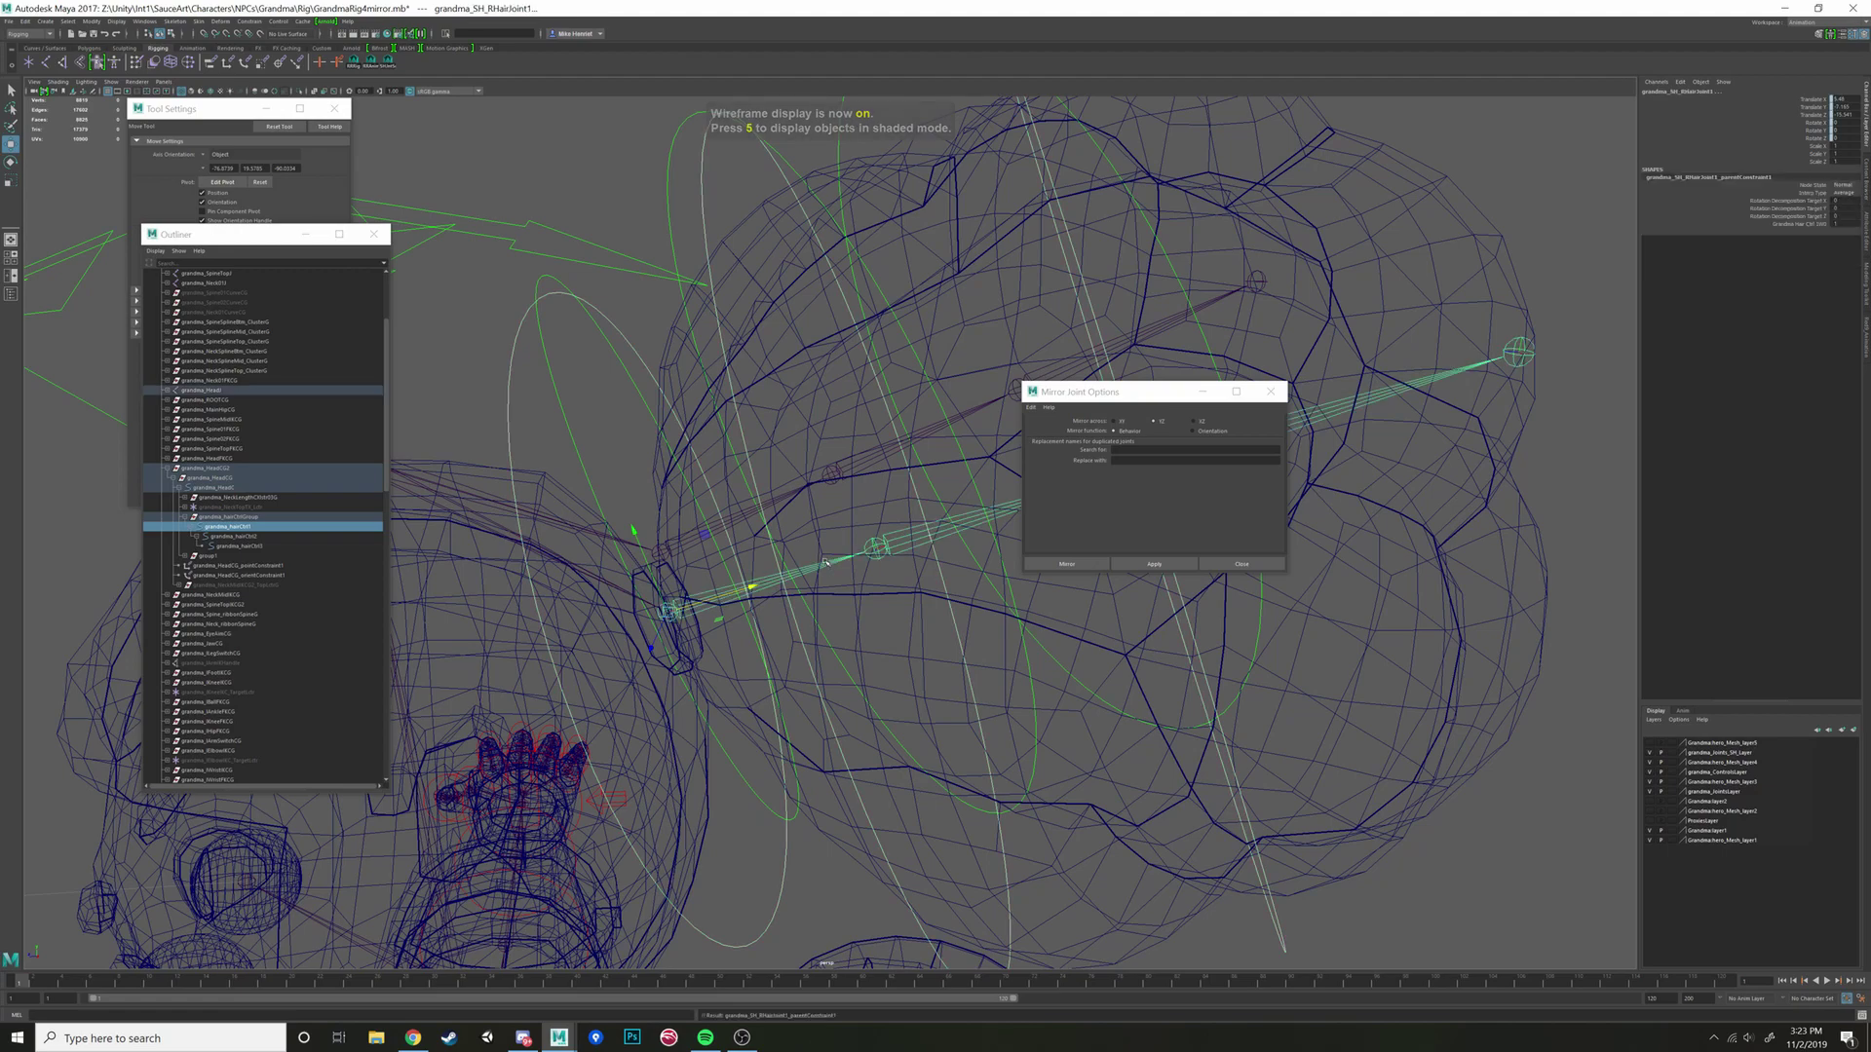
Step: Parent-constrain grandma_SH_RHairJoint2 to grandma_hairCtrl2 of grandma_hairCtrlGroup
scroll(758, 324, "down", 3)
left_click(868, 470)
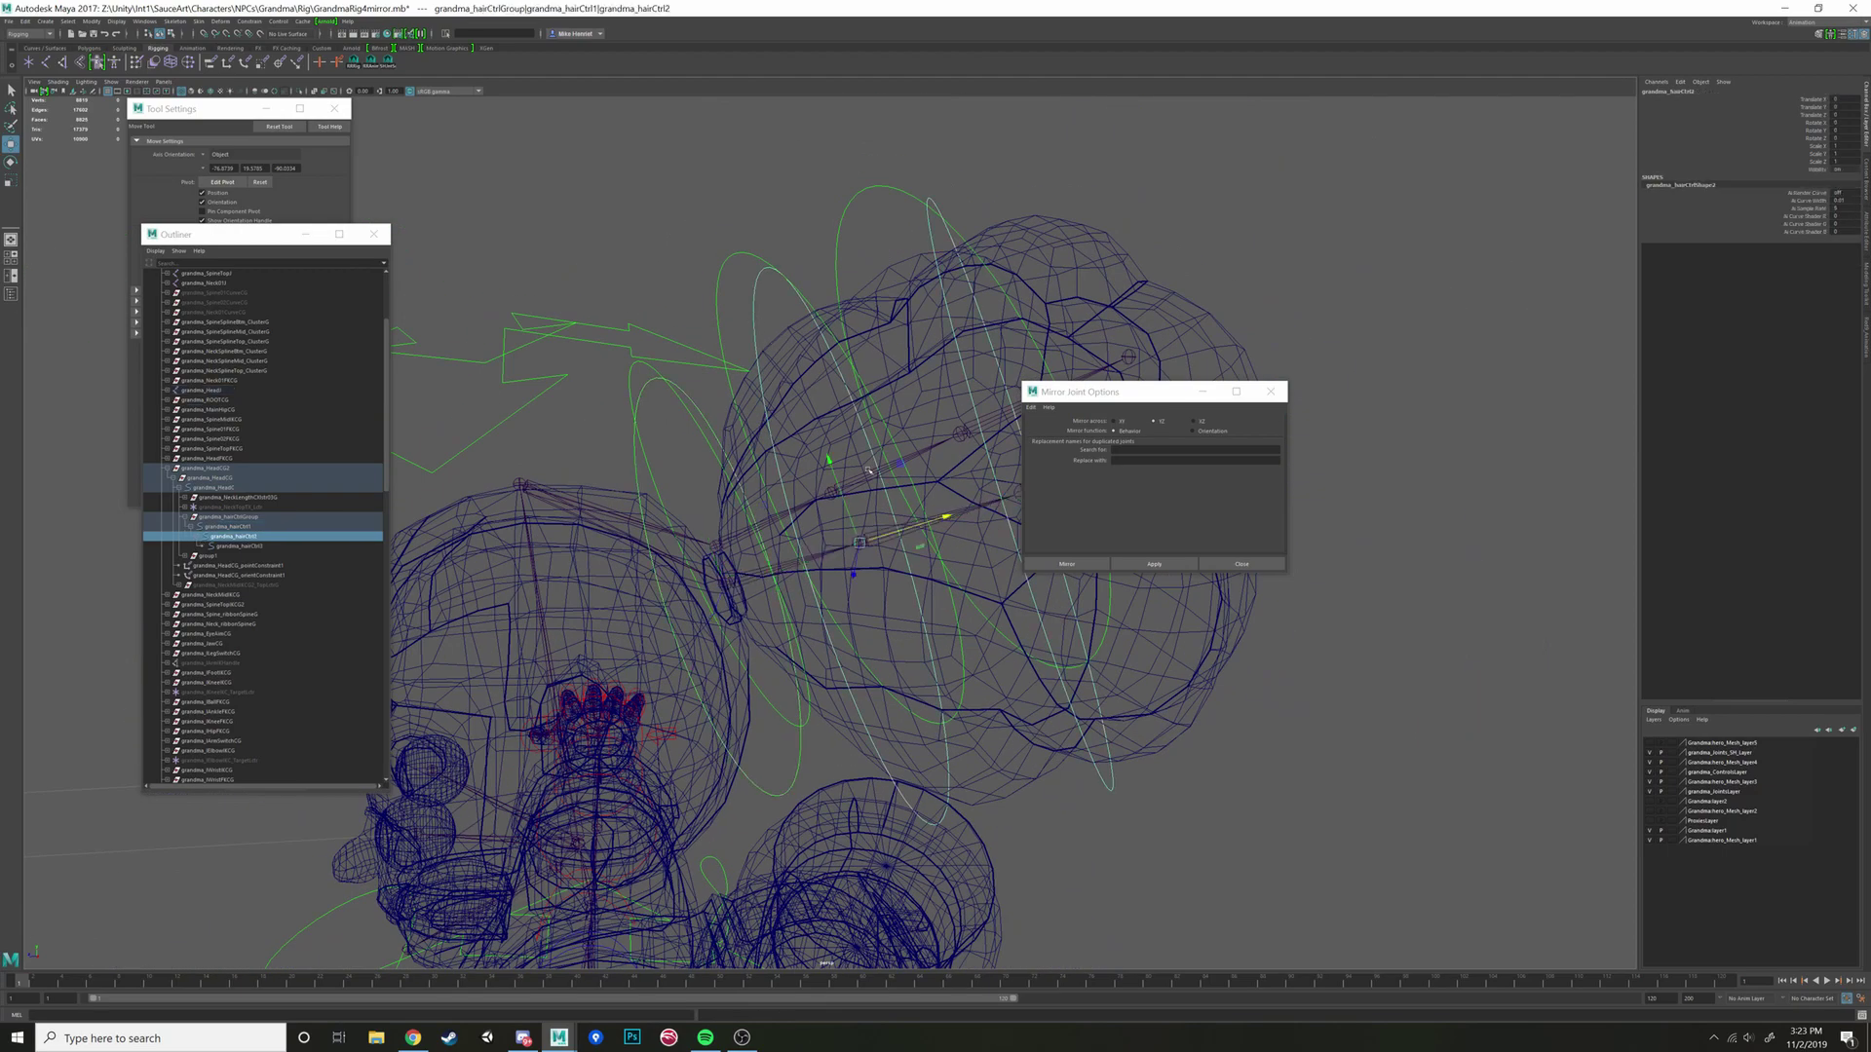
left_click(978, 510)
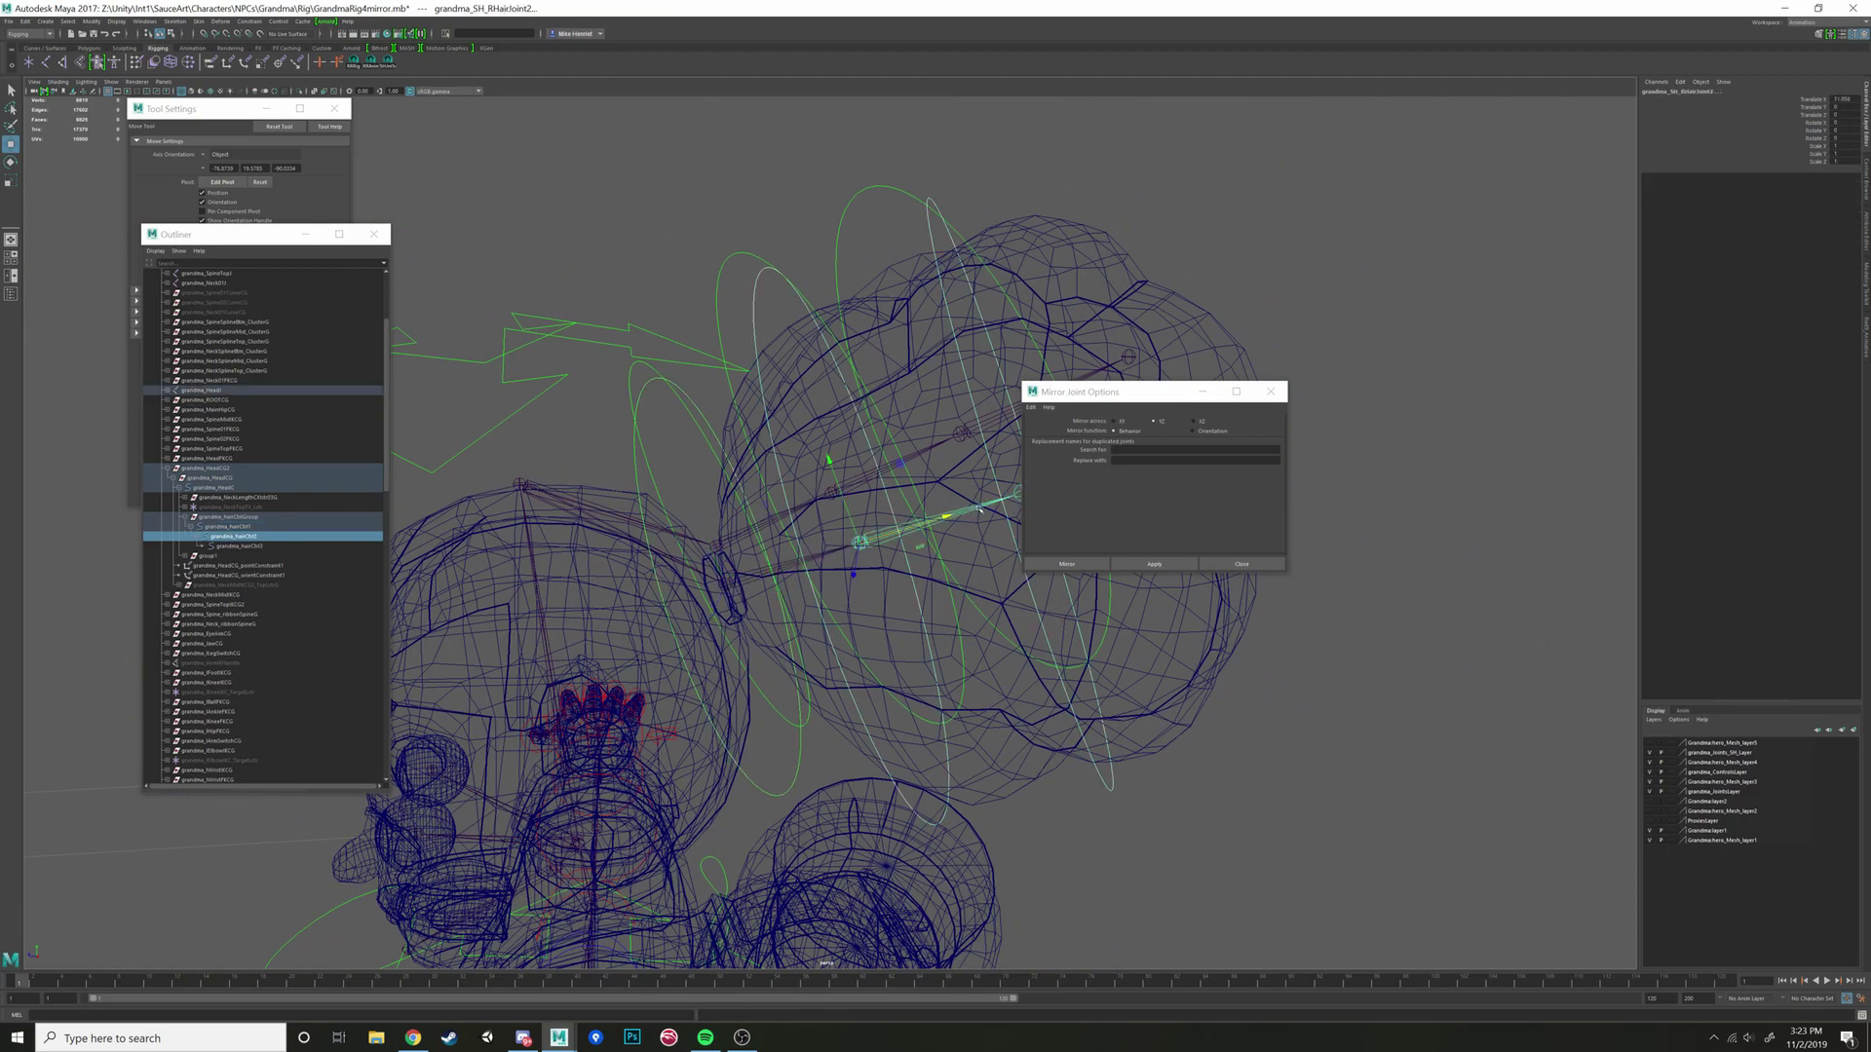
left_click(249, 20)
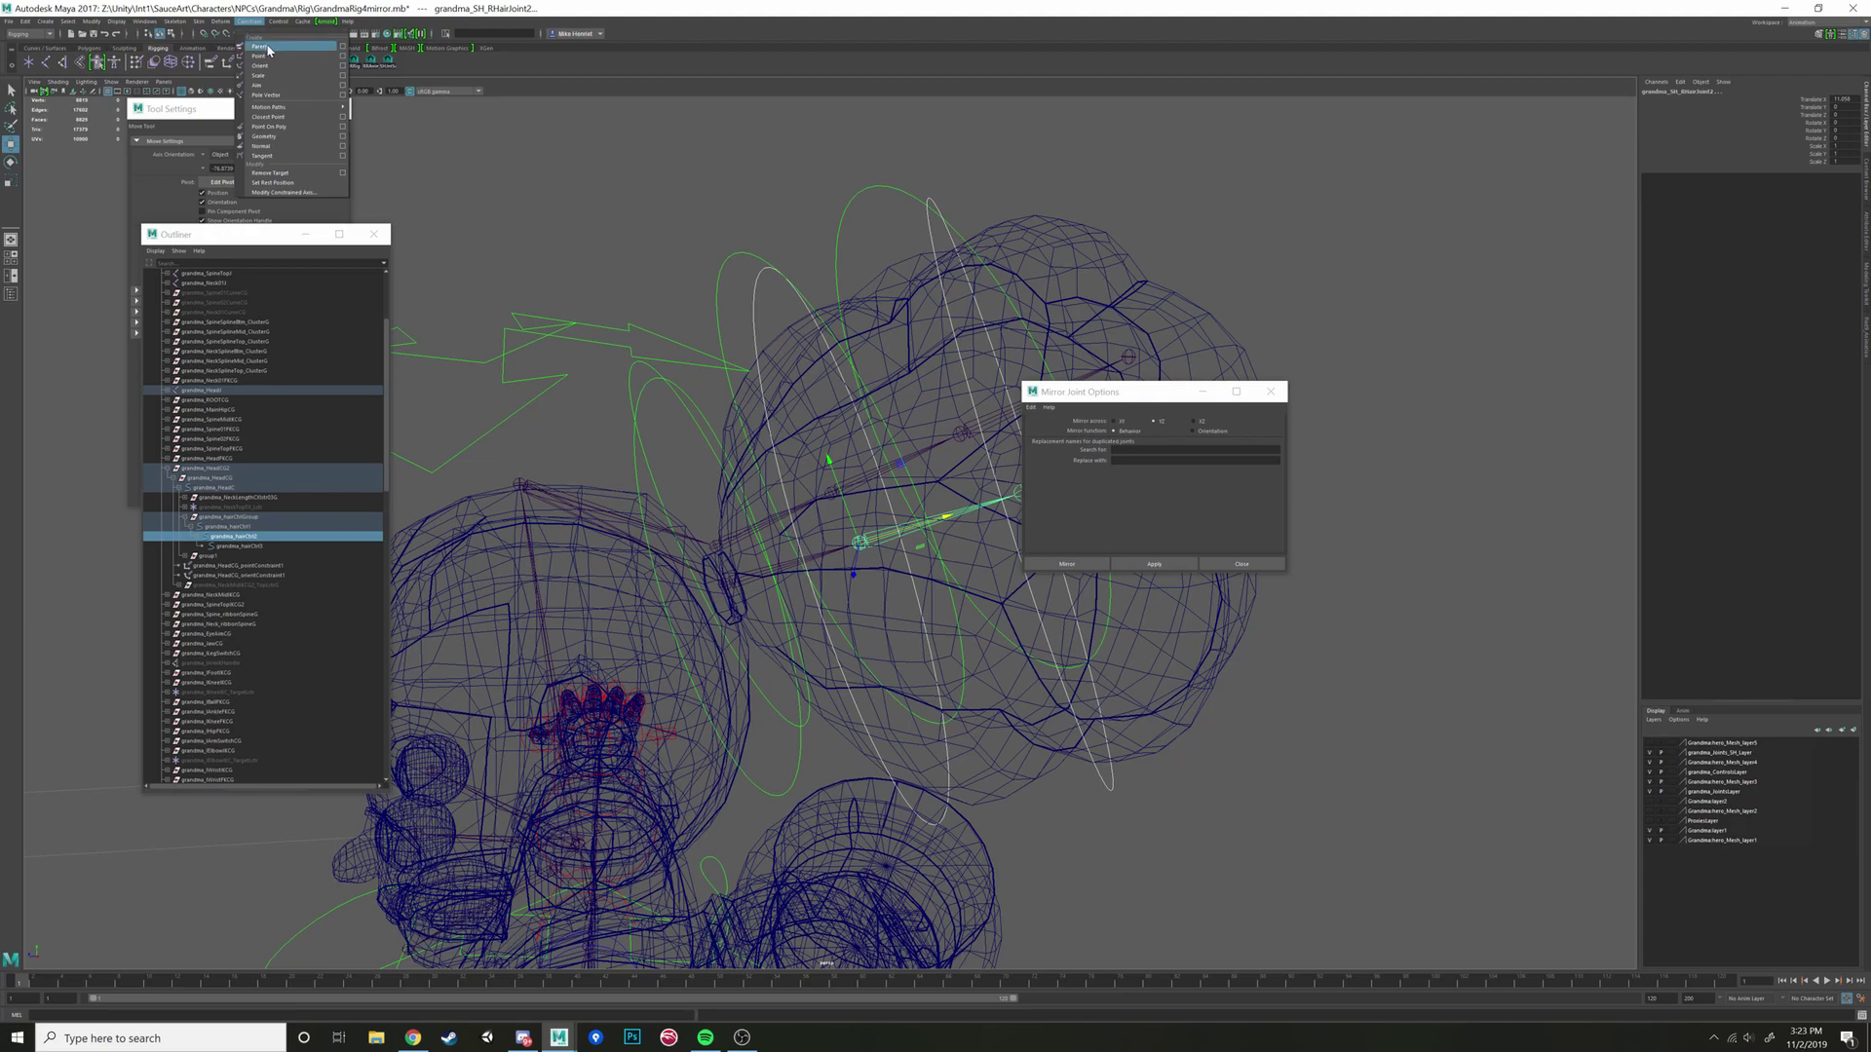
left_click(268, 48)
Step: Parent-constrain grandma_SH_RHairJoint3 to grandma_hairCtrl3 of grandma_hairCtrlGroup
left_click_drag(741, 330, 658, 368, "alt")
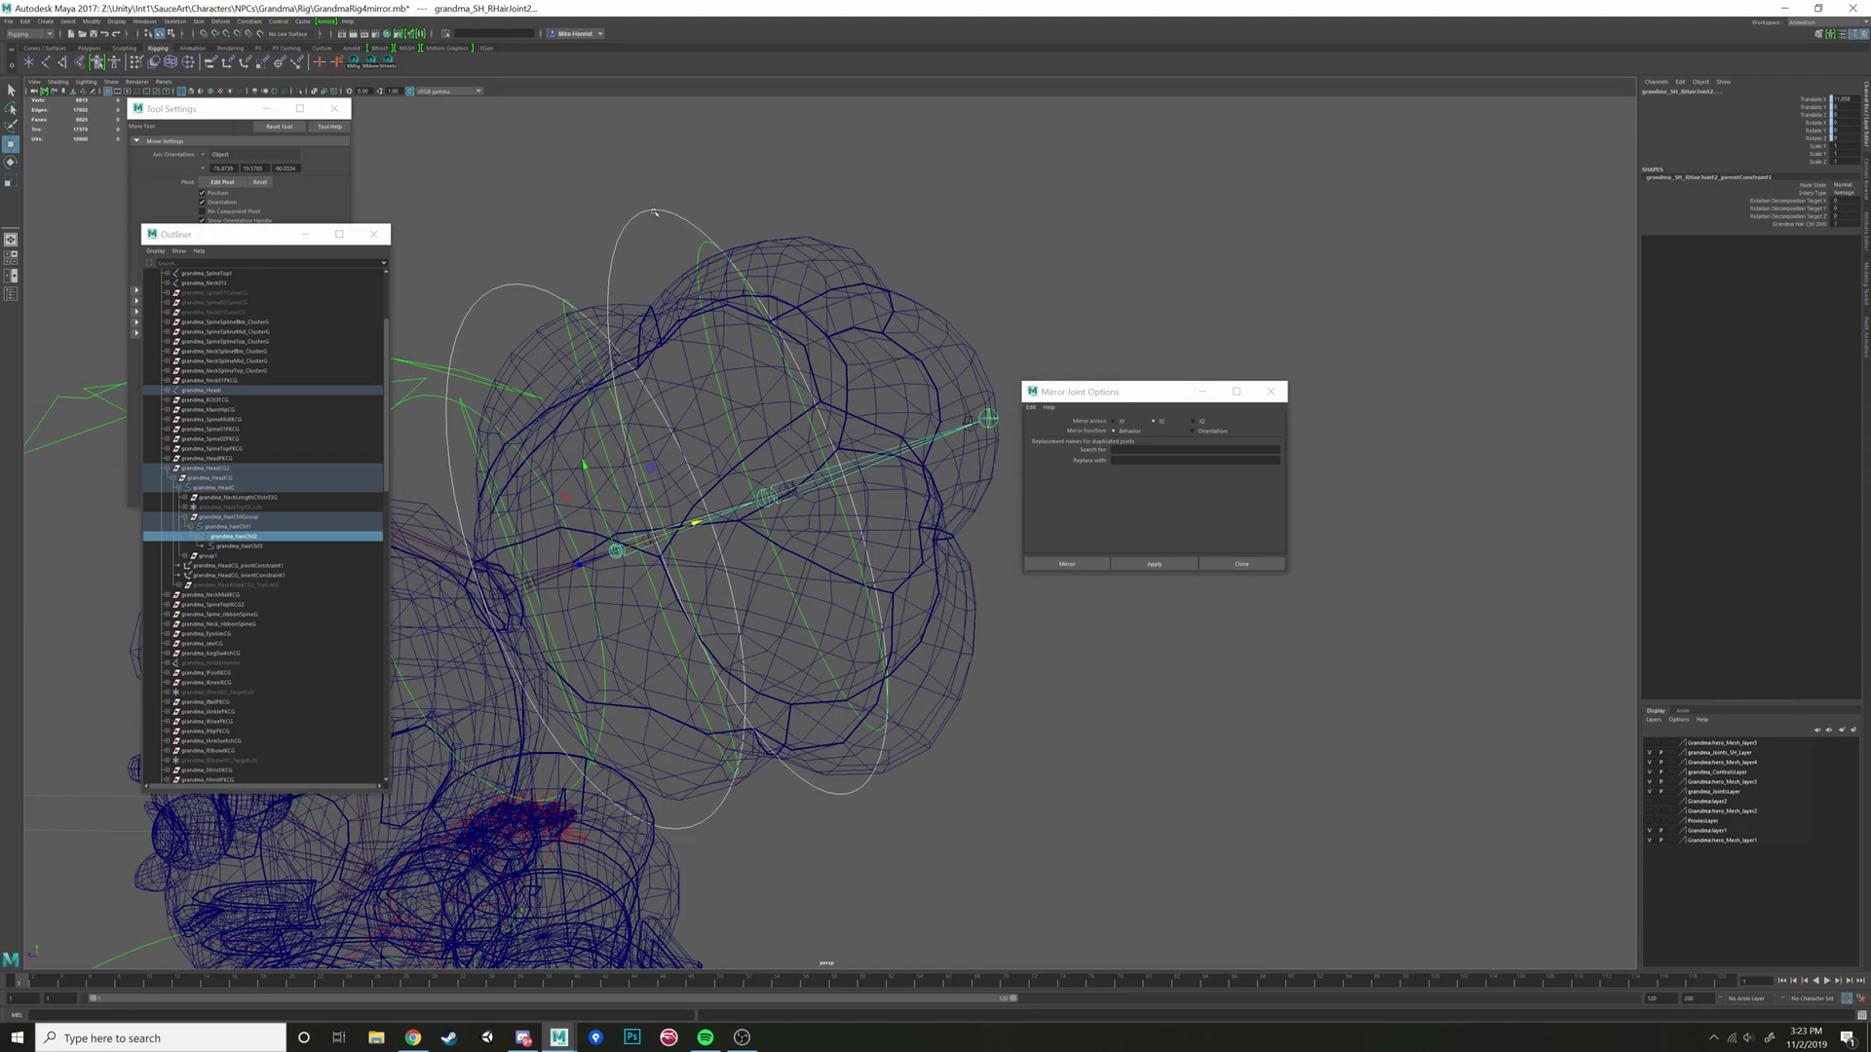
left_click(848, 466)
left_click(897, 450)
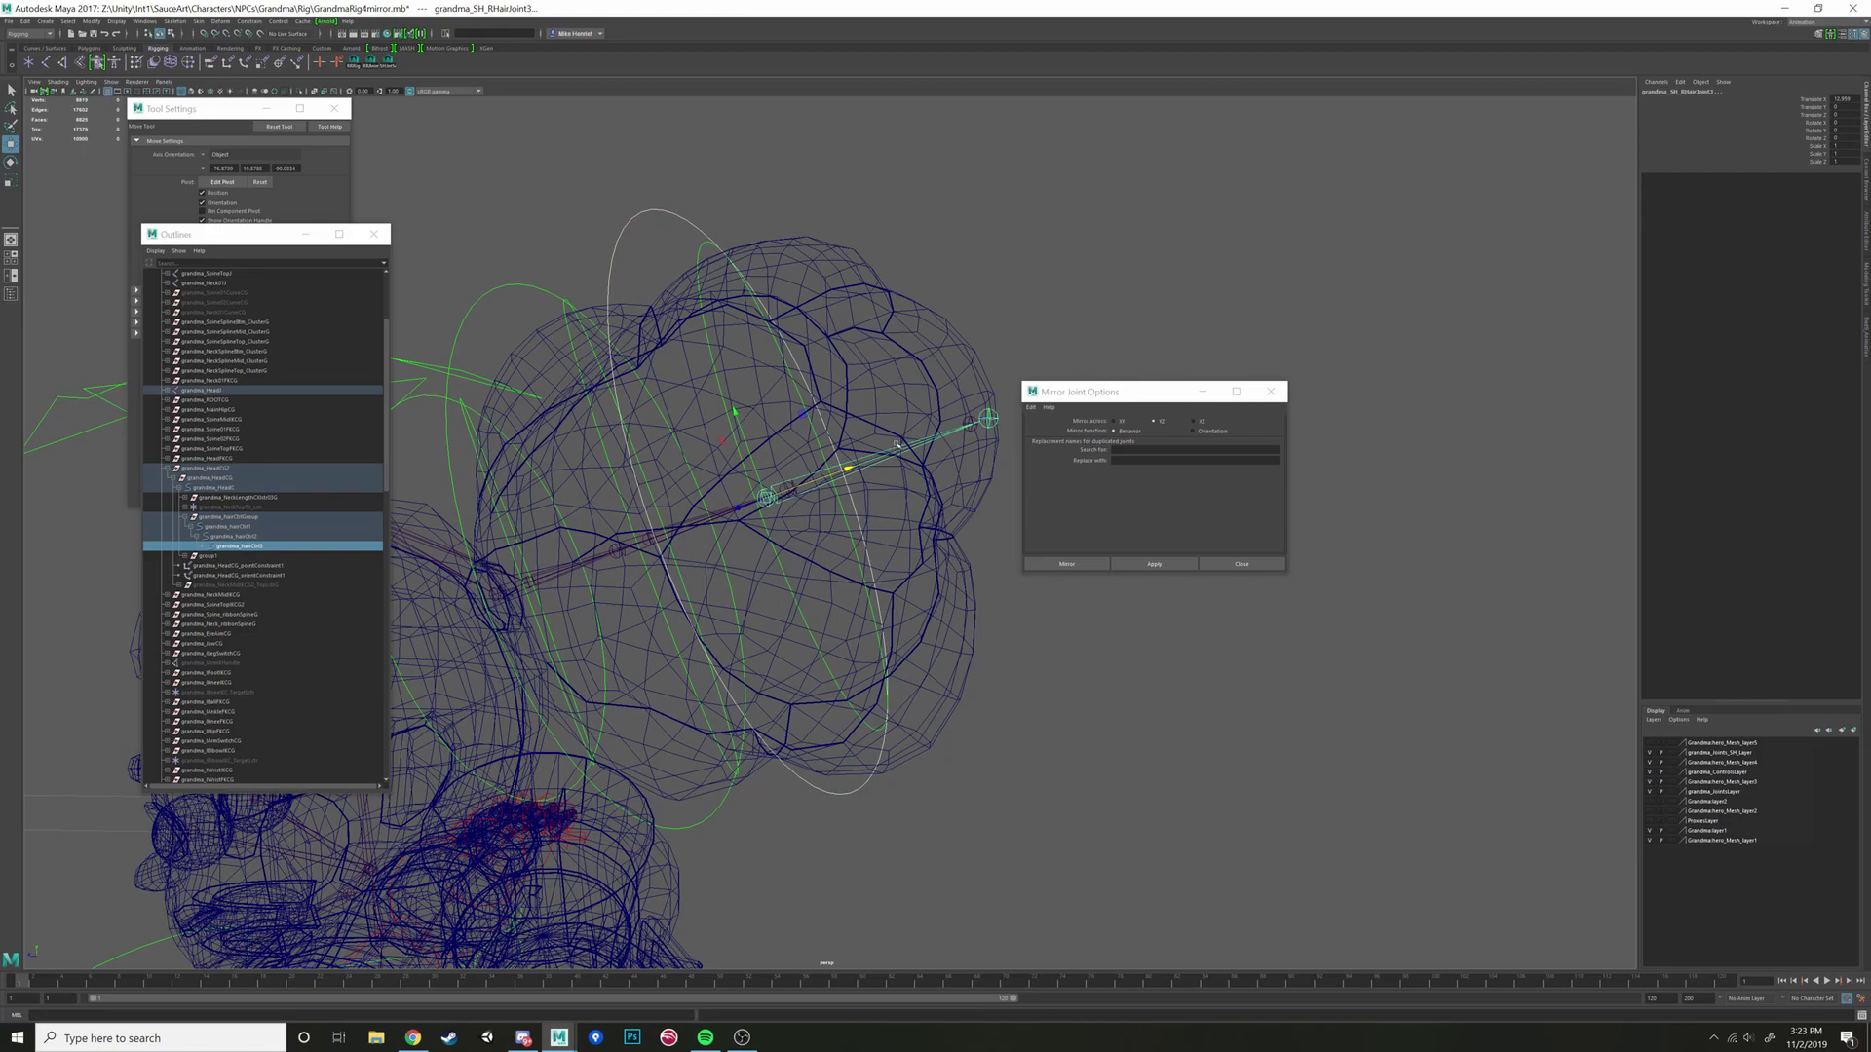
left_click_drag(896, 450, 901, 463, "alt")
key("g")
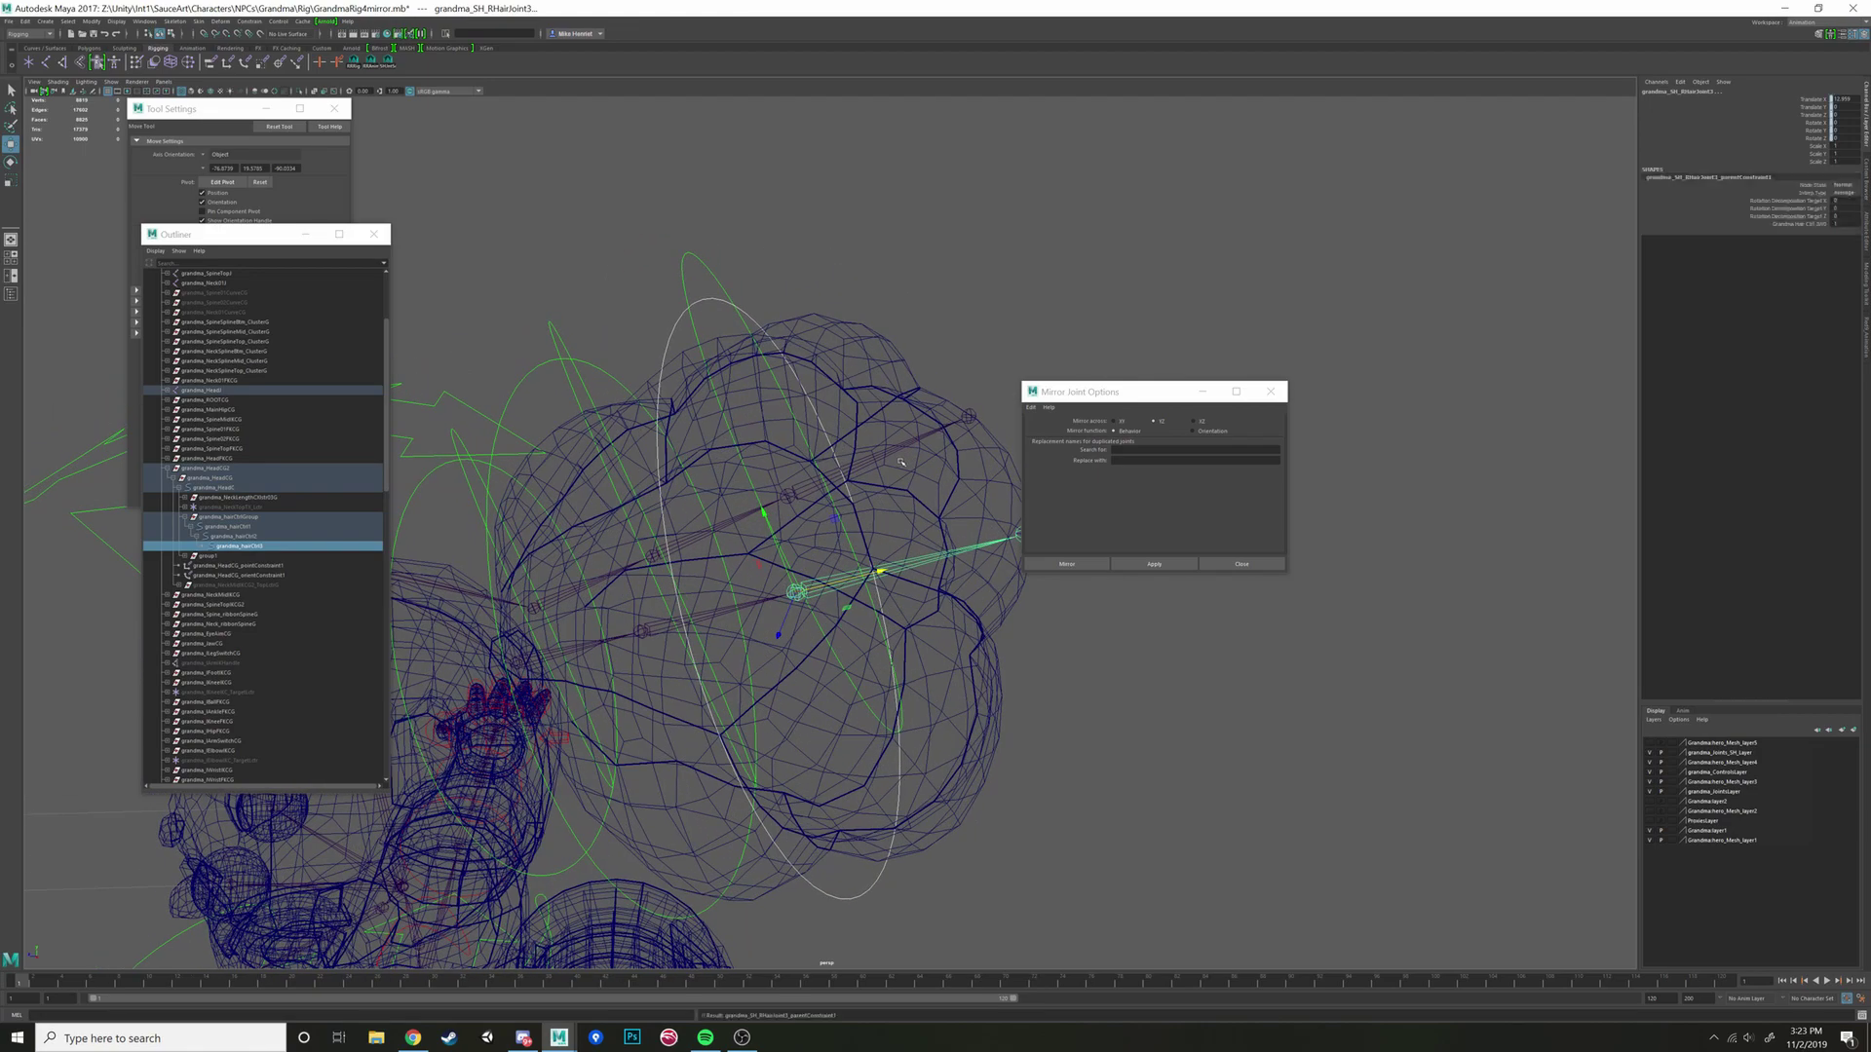
Step: Examine the hair joints of both chains and the grandma_hairCtrlGroup controls to check which joints carry a parent constraint
left_click(902, 455)
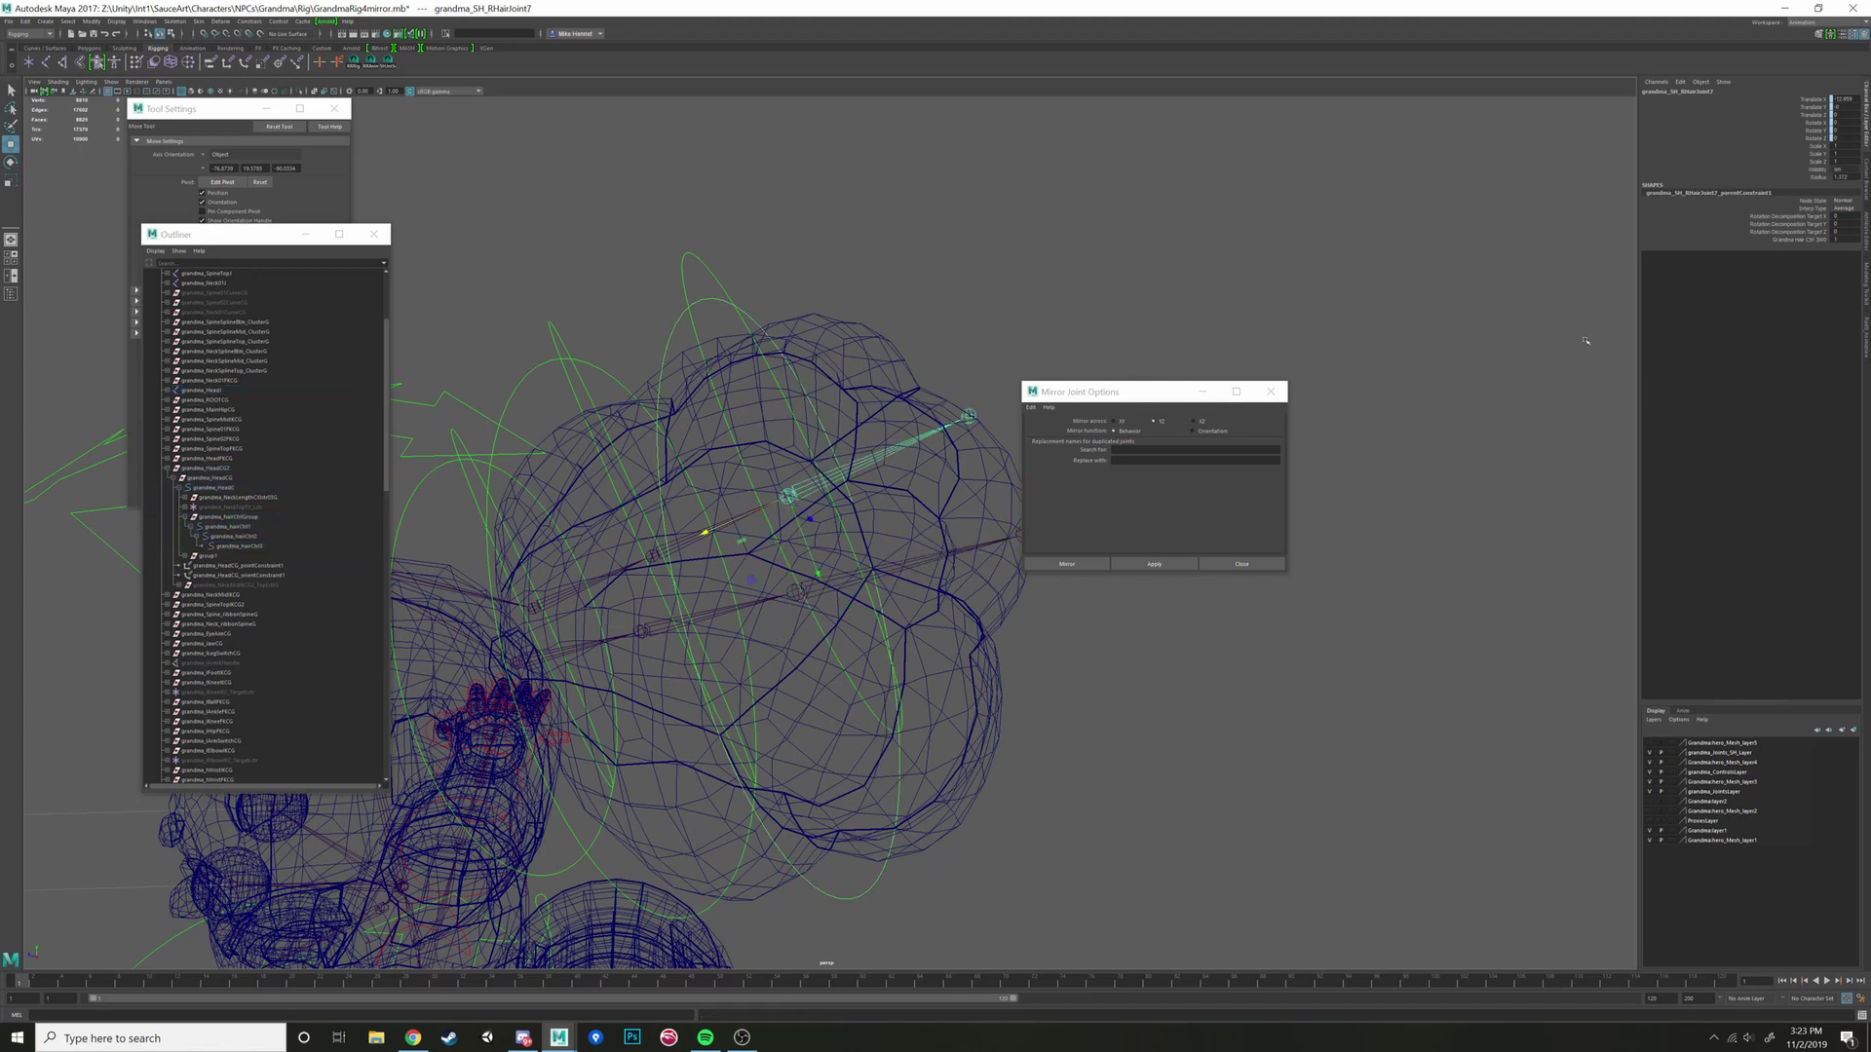
left_click(677, 548)
left_click(641, 635)
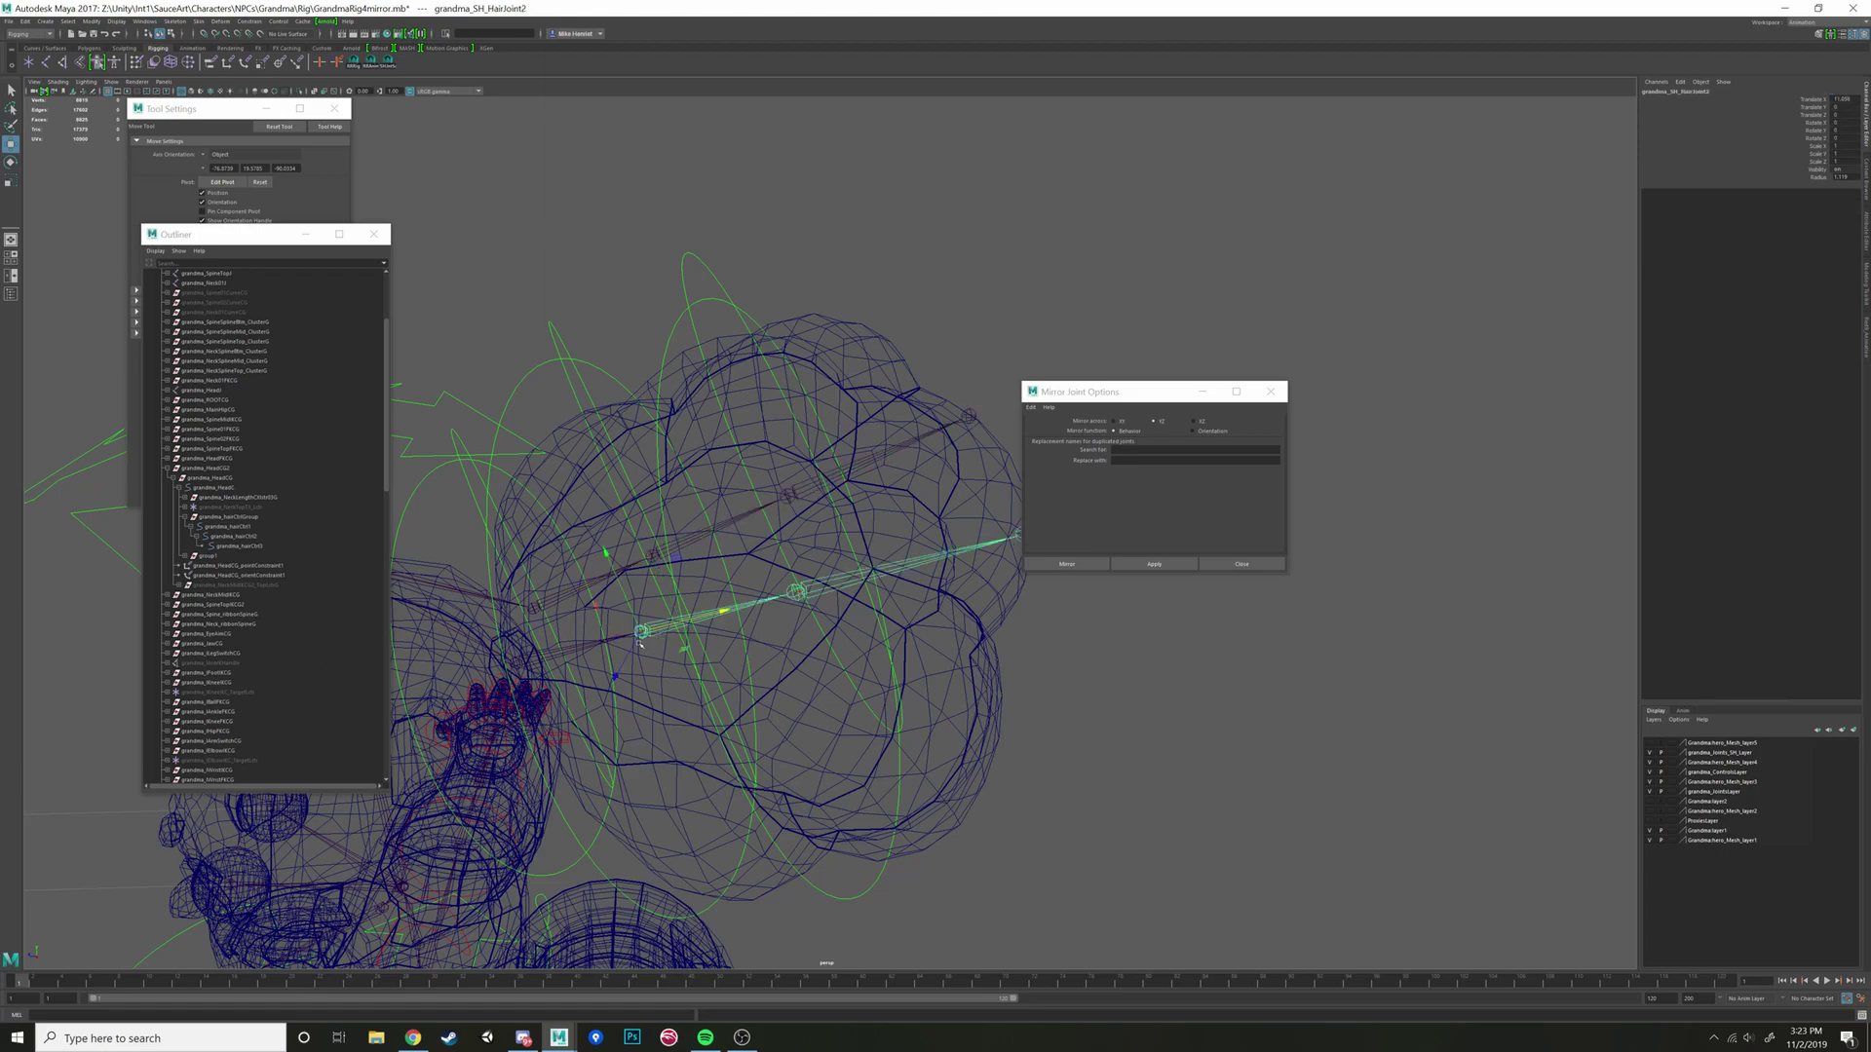
left_click_drag(709, 643, 877, 640, "alt")
left_click(724, 495)
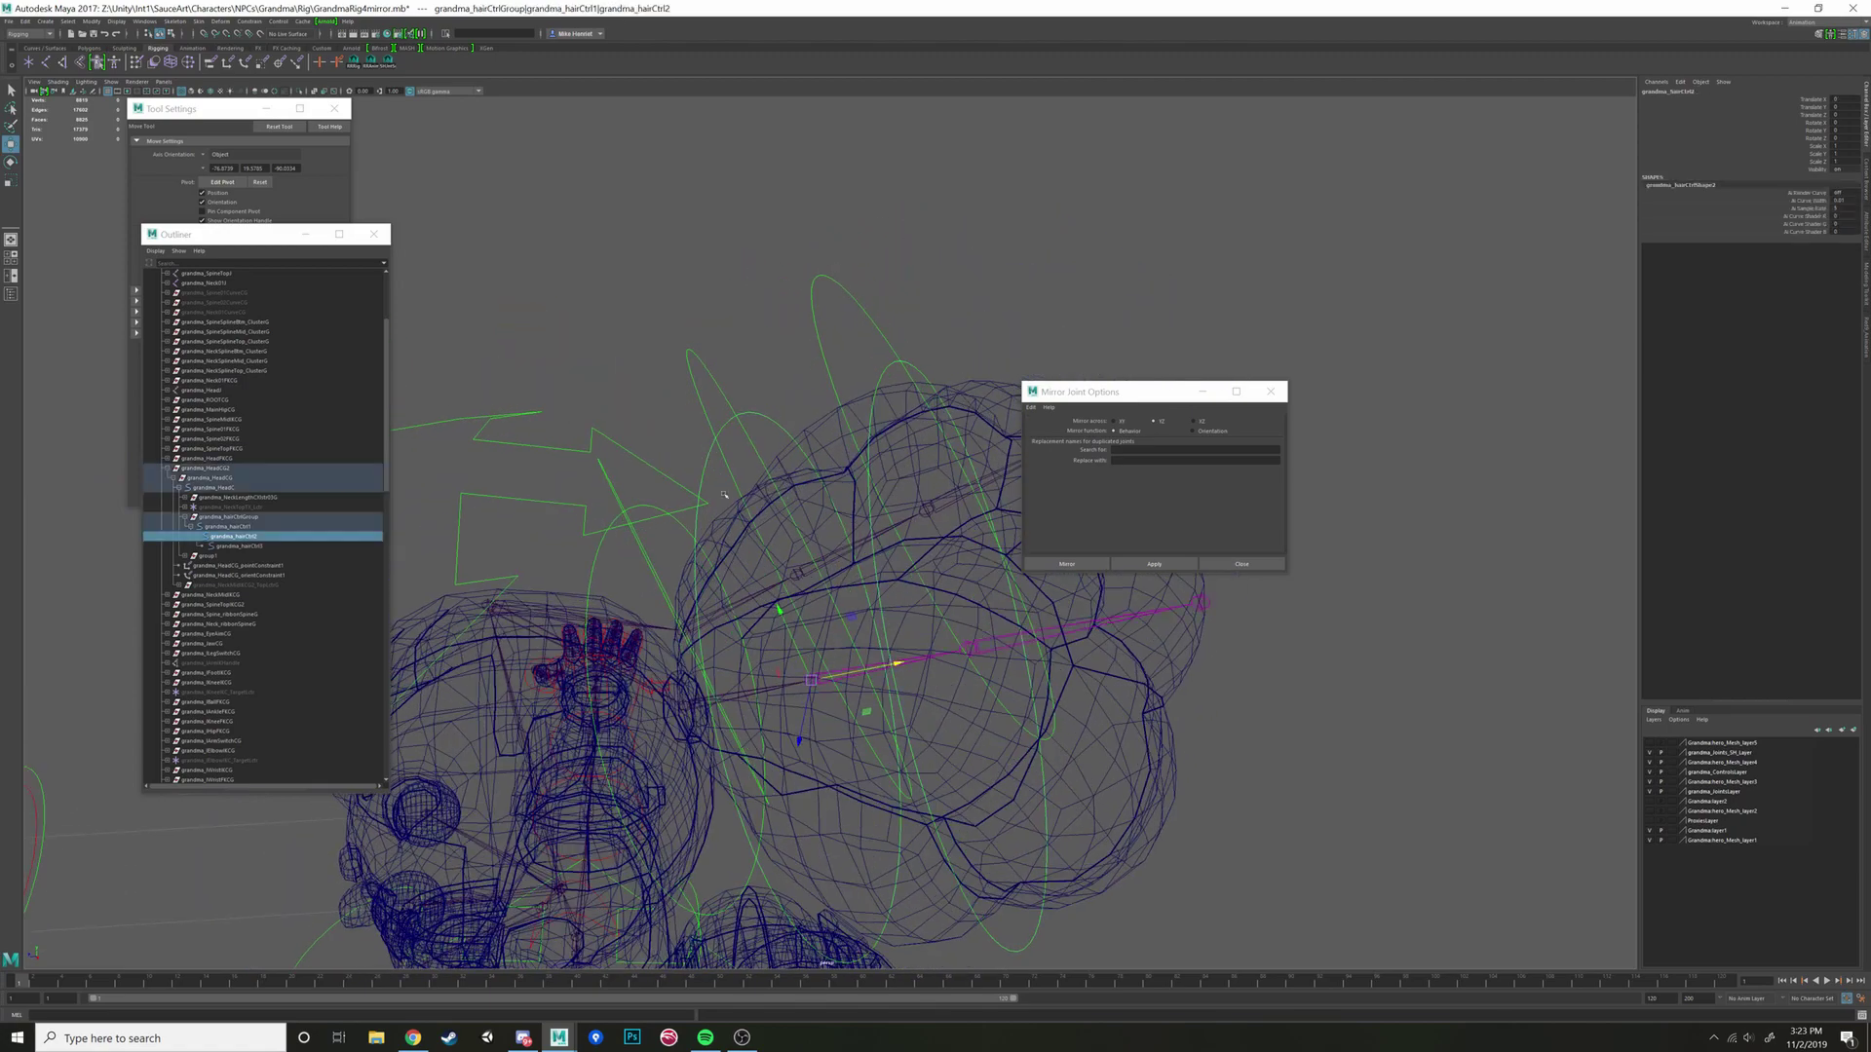
left_click(928, 670)
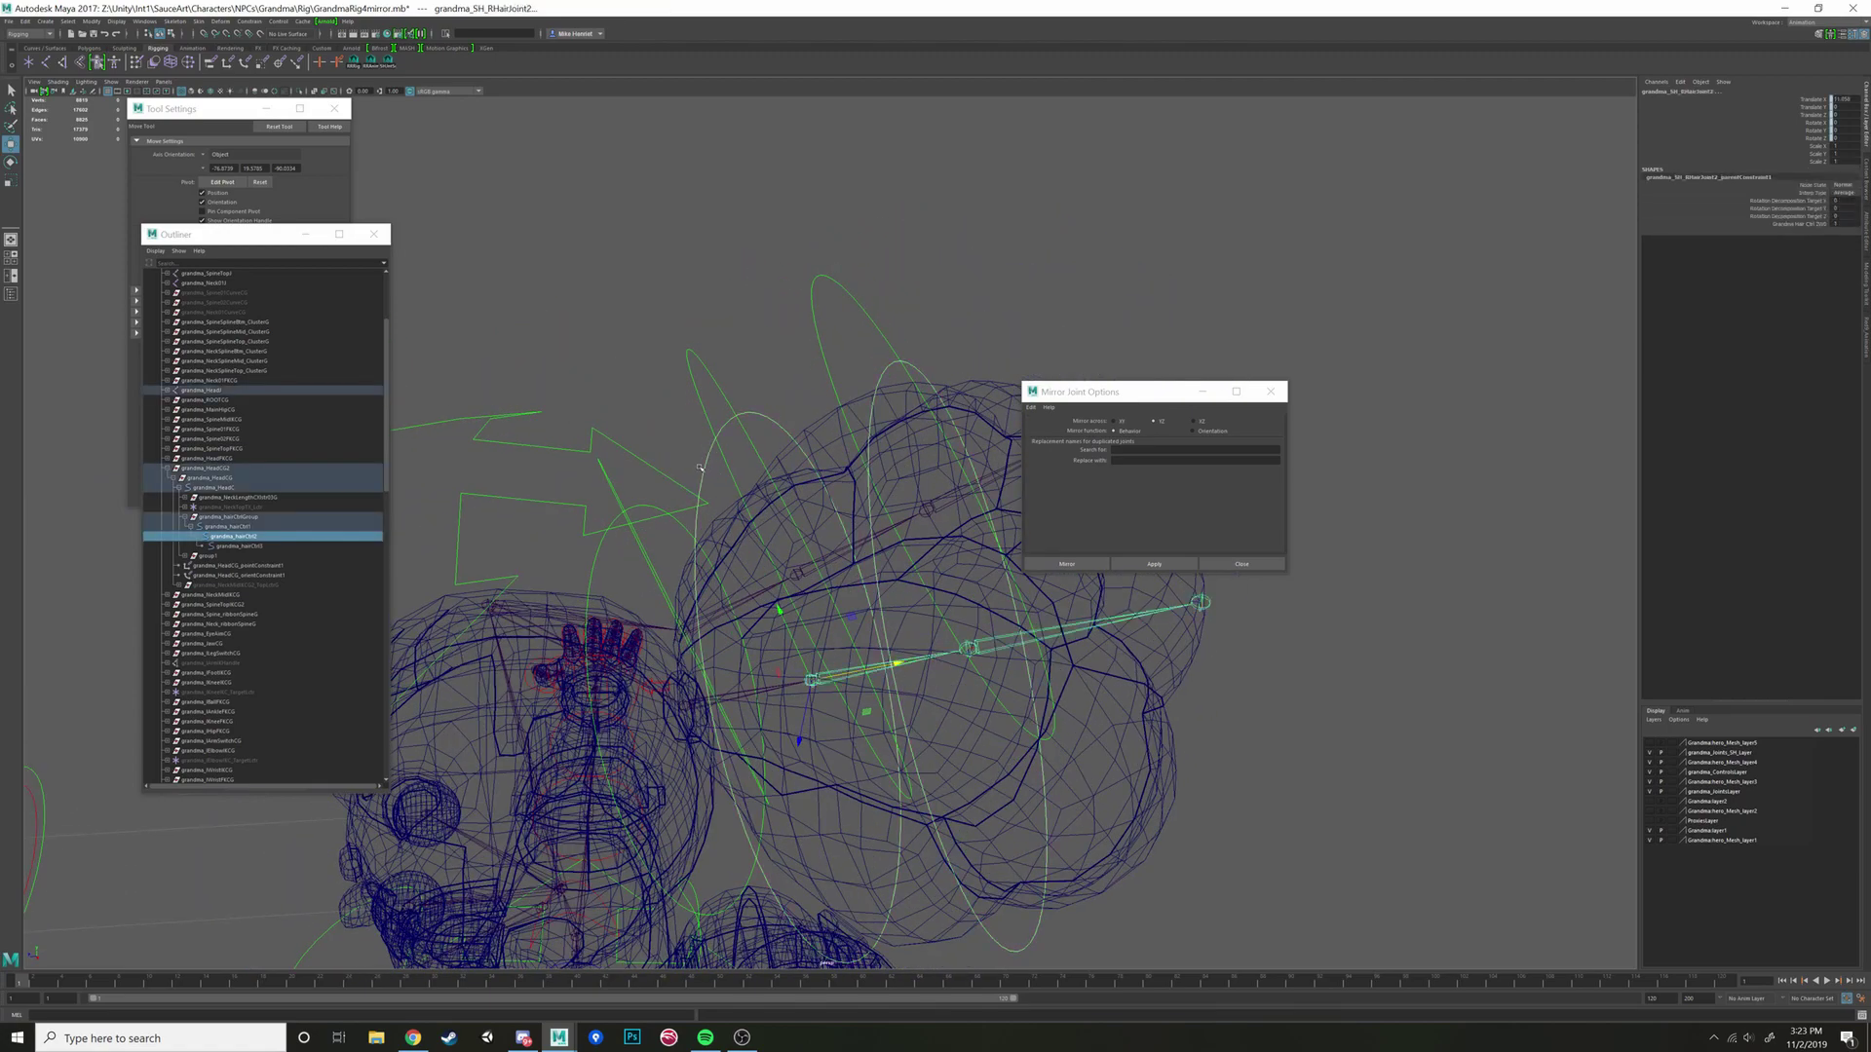
left_click(824, 612)
left_click(908, 664)
left_click_drag(908, 664, 925, 646, "alt")
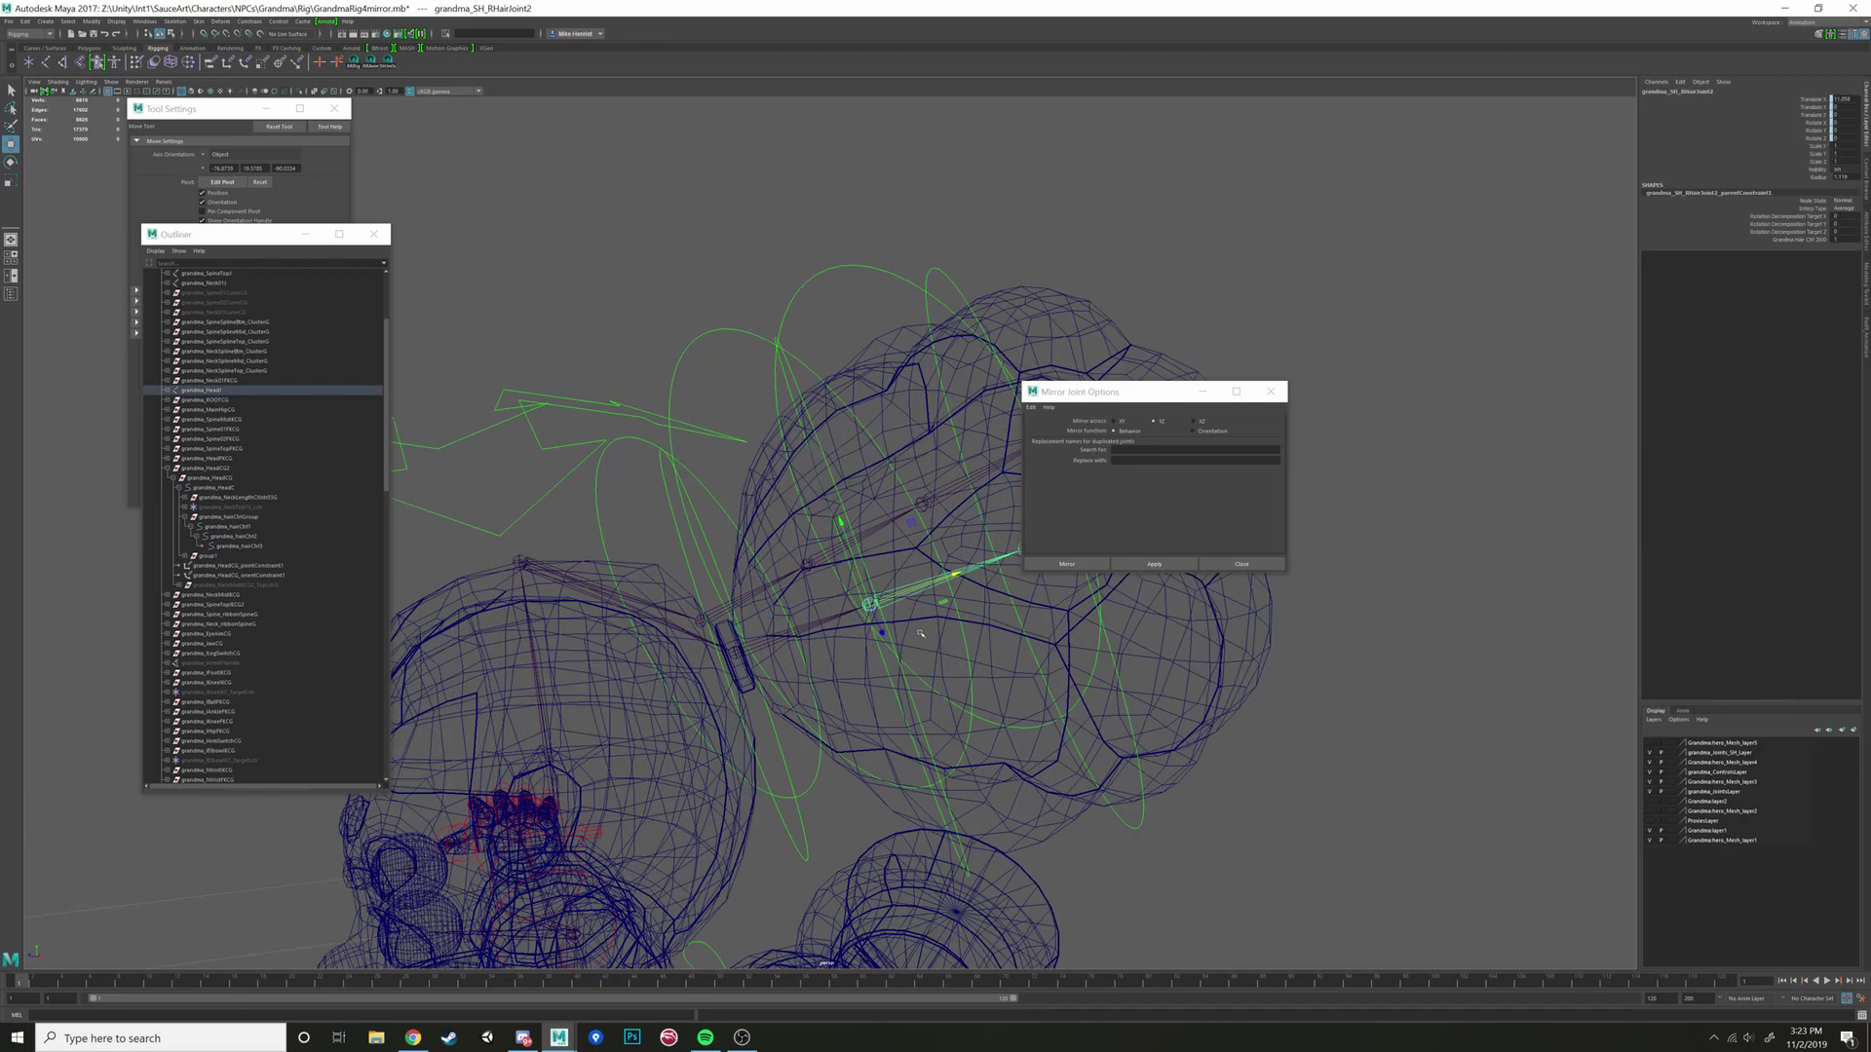
left_click(782, 637)
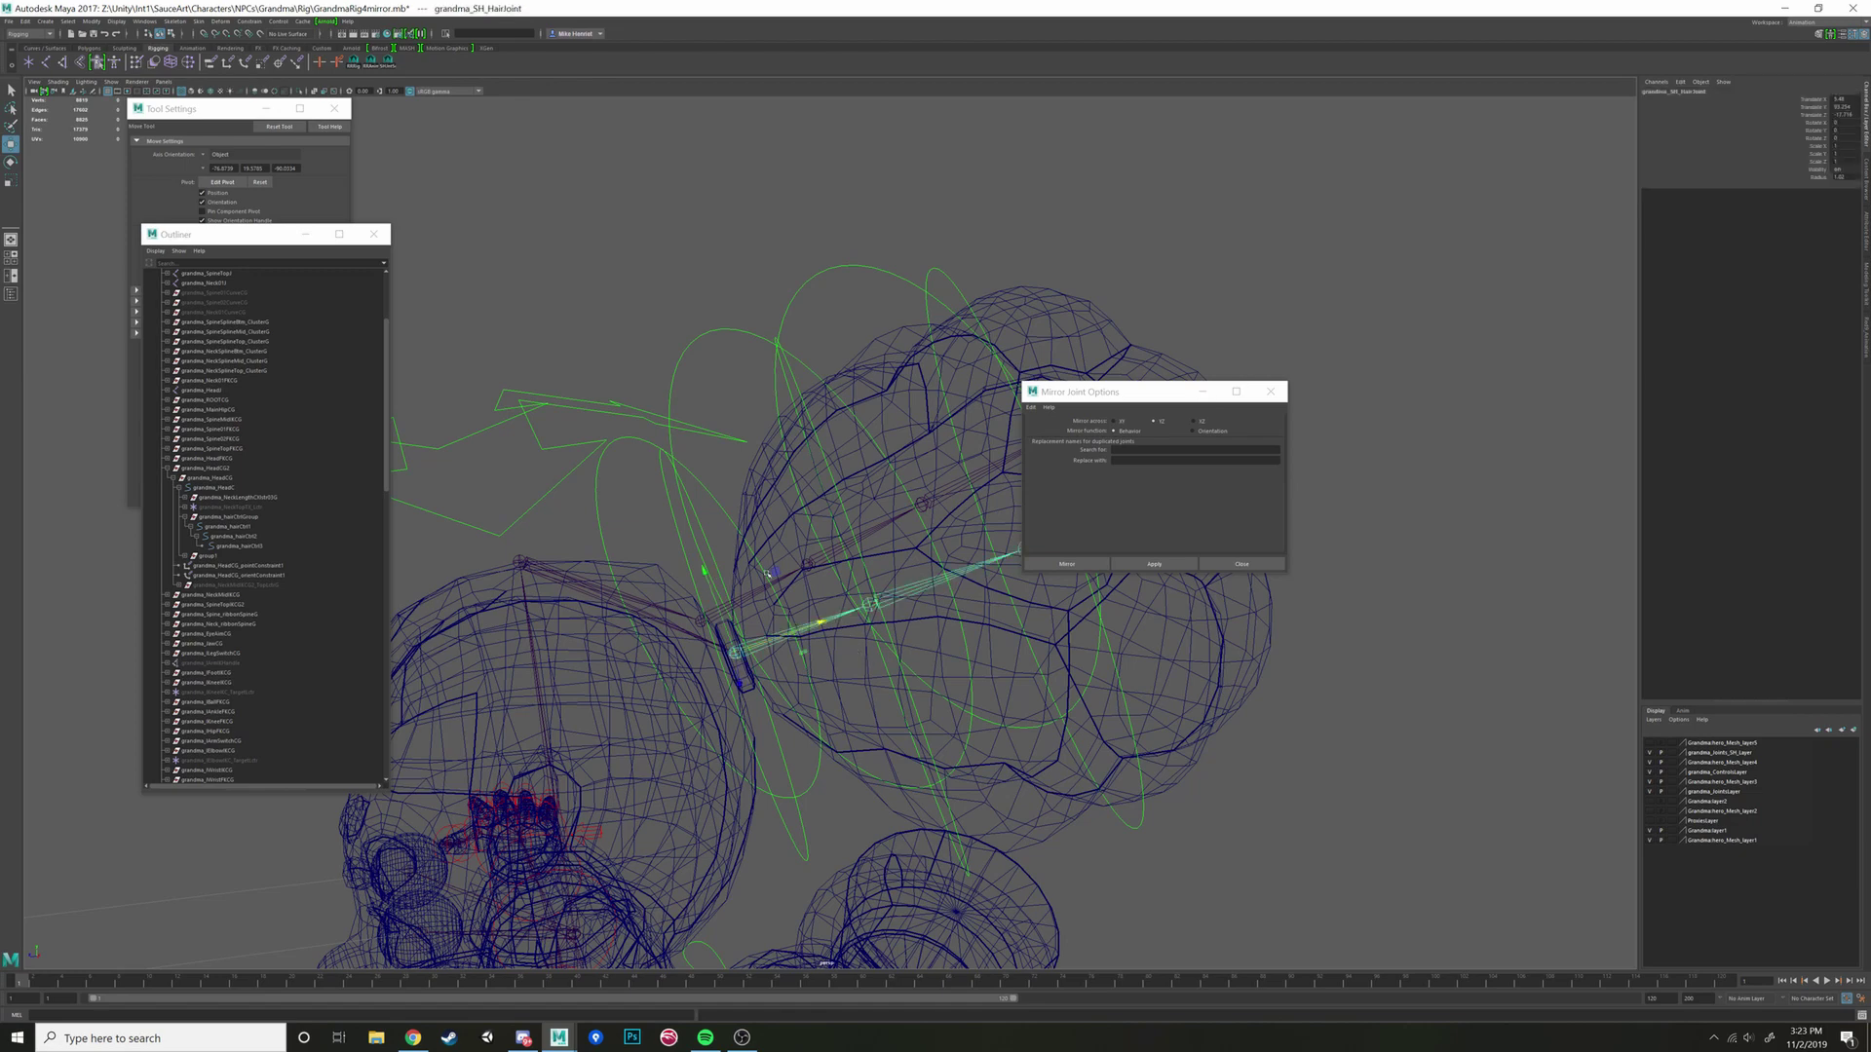
left_click_drag(768, 575, 688, 586, "alt")
left_click(648, 547)
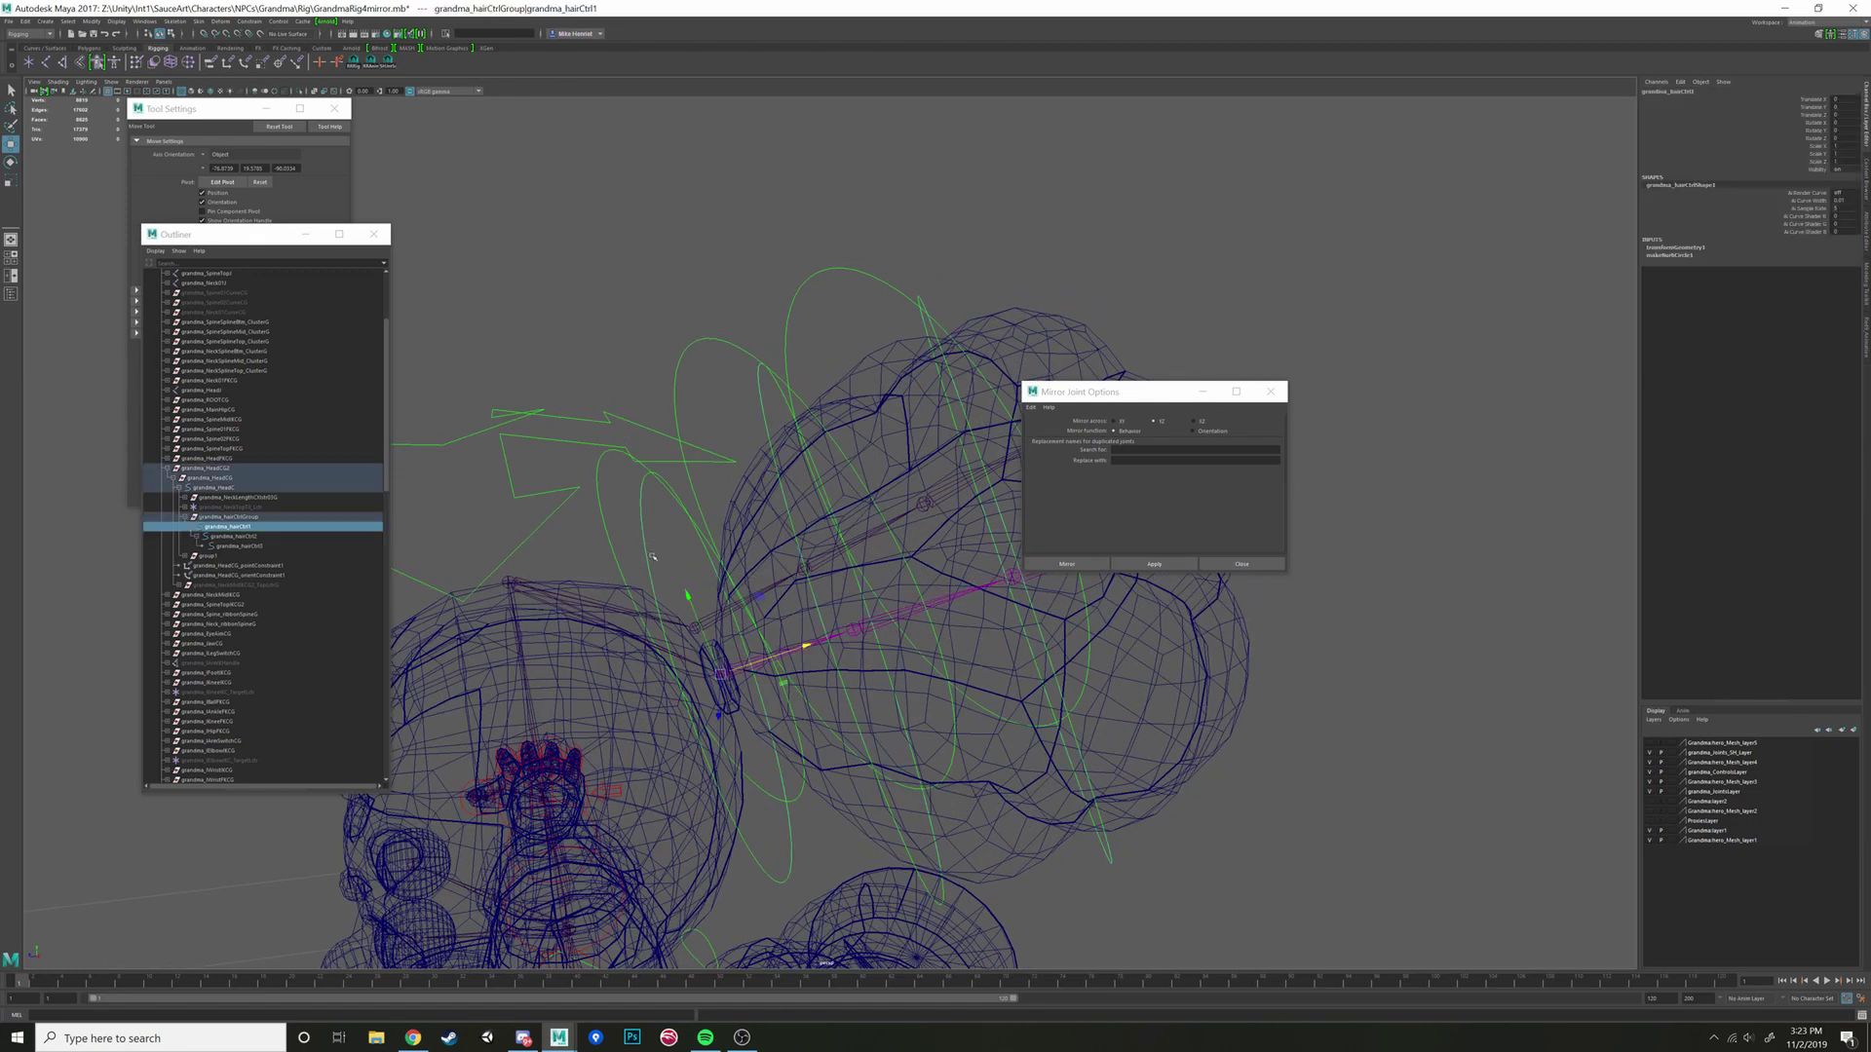
left_click(820, 641)
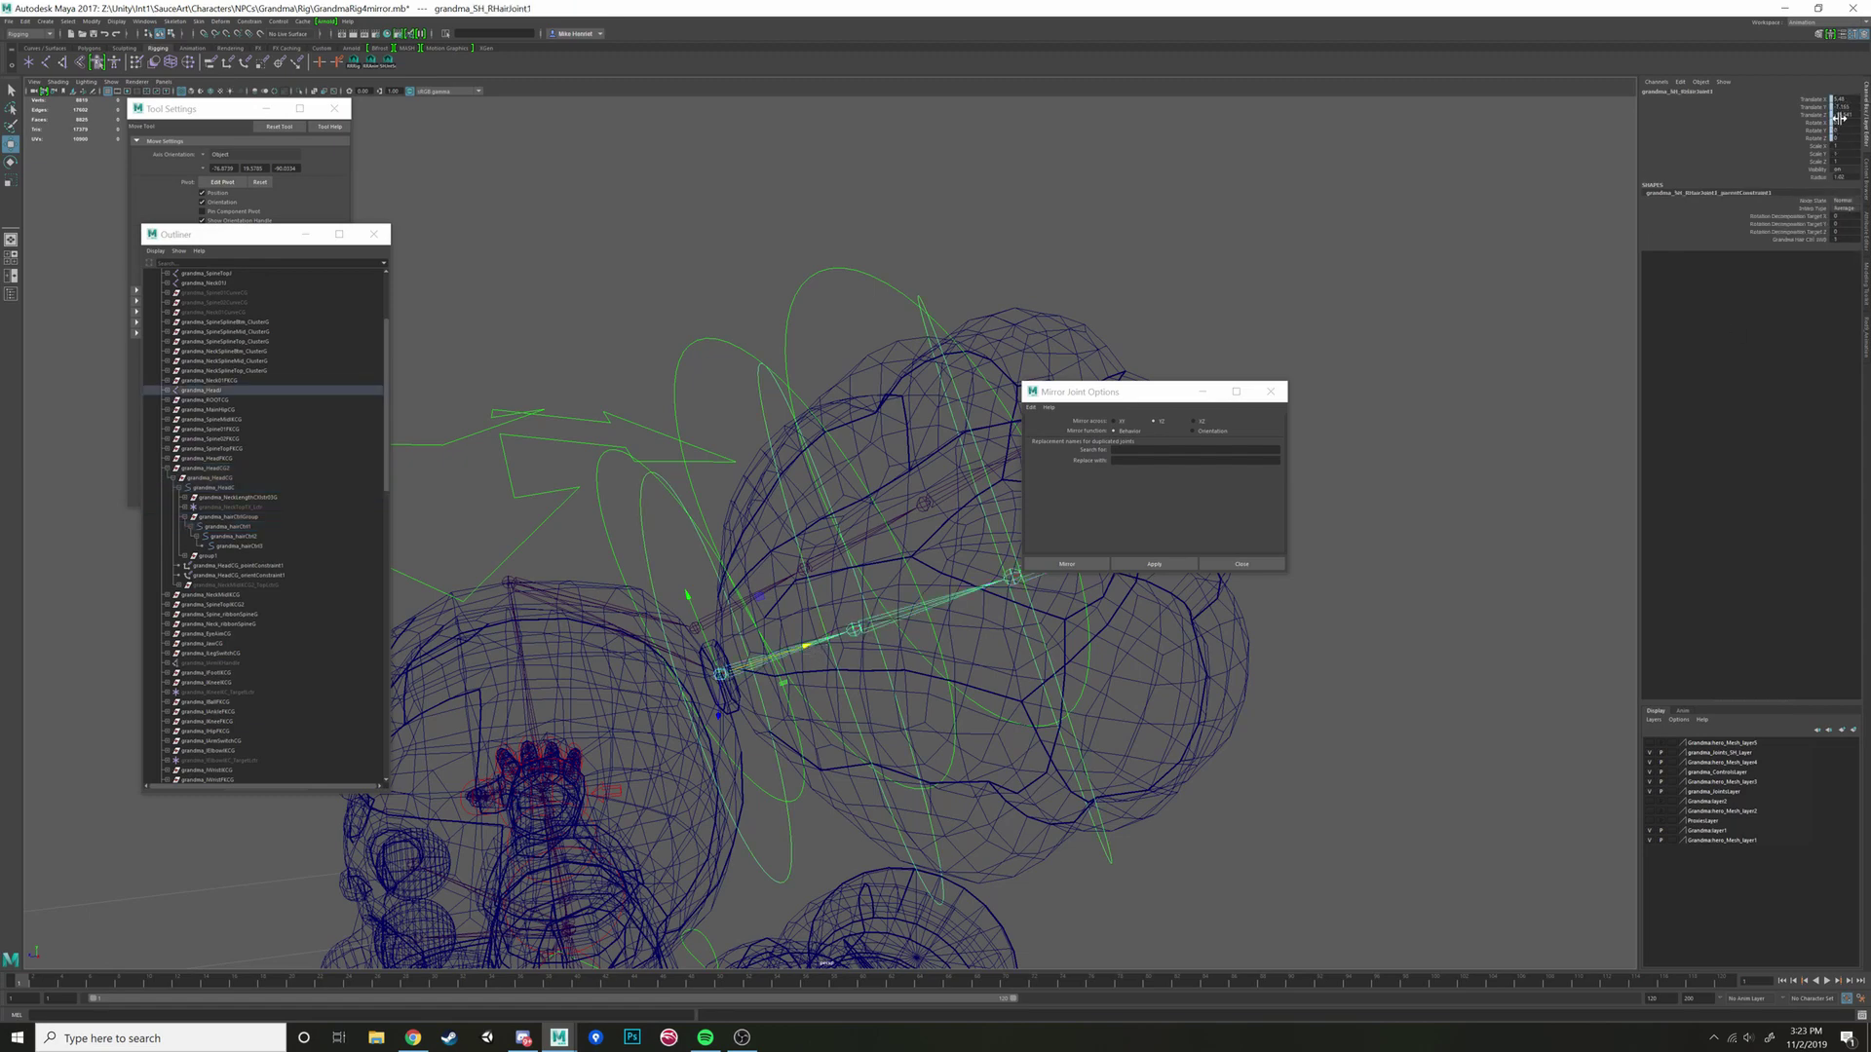
Step: Test-rotate grandma_hairCtrl1 of grandma_hairCtrlGroup in shaded display, and undo the rotation
left_click(642, 521)
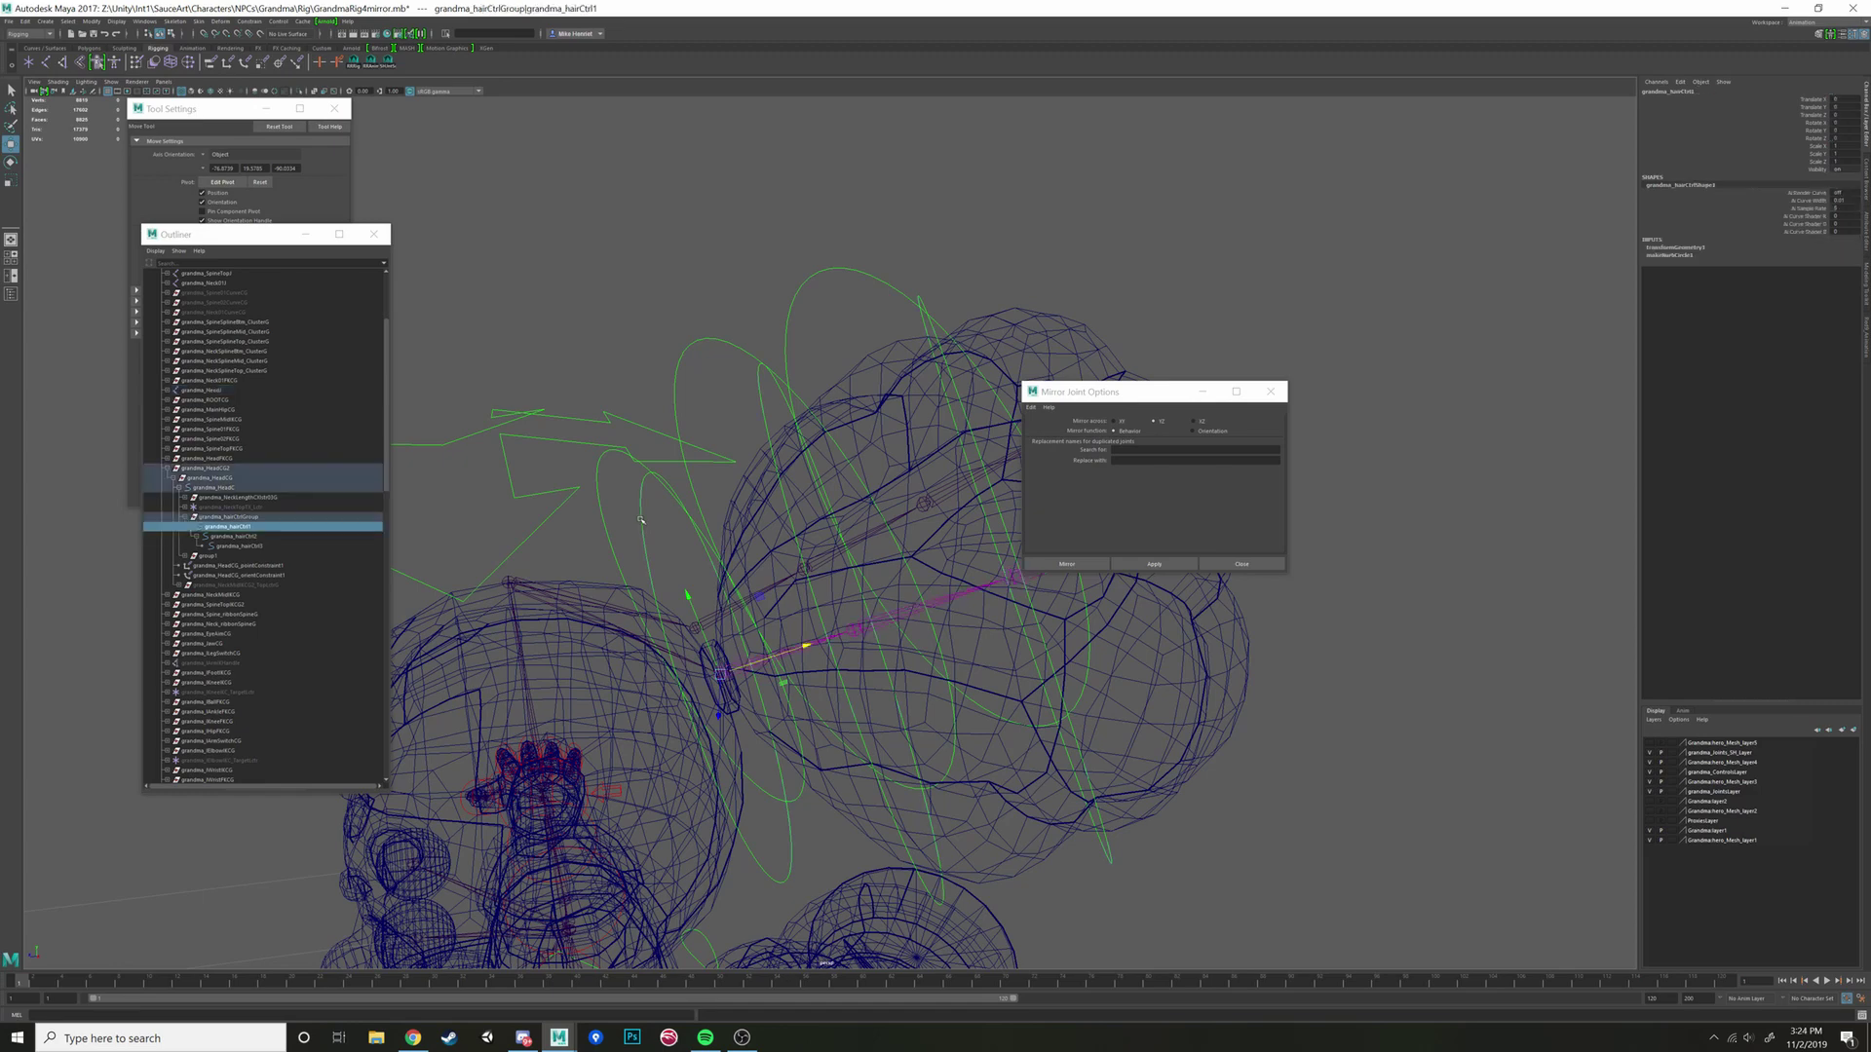
key("5")
key("e")
mouse_move(726, 593)
left_mouse_down()
mouse_move(788, 626)
mouse_move(786, 696)
left_mouse_up()
key("ctrl+z")
left_click_drag(682, 555, 864, 717, "alt")
Step: Test the rotation of grandma_hairCtrl1 of grandma_hairCtrlGroup1 in wireframe display to check its joint chain
left_click(928, 744)
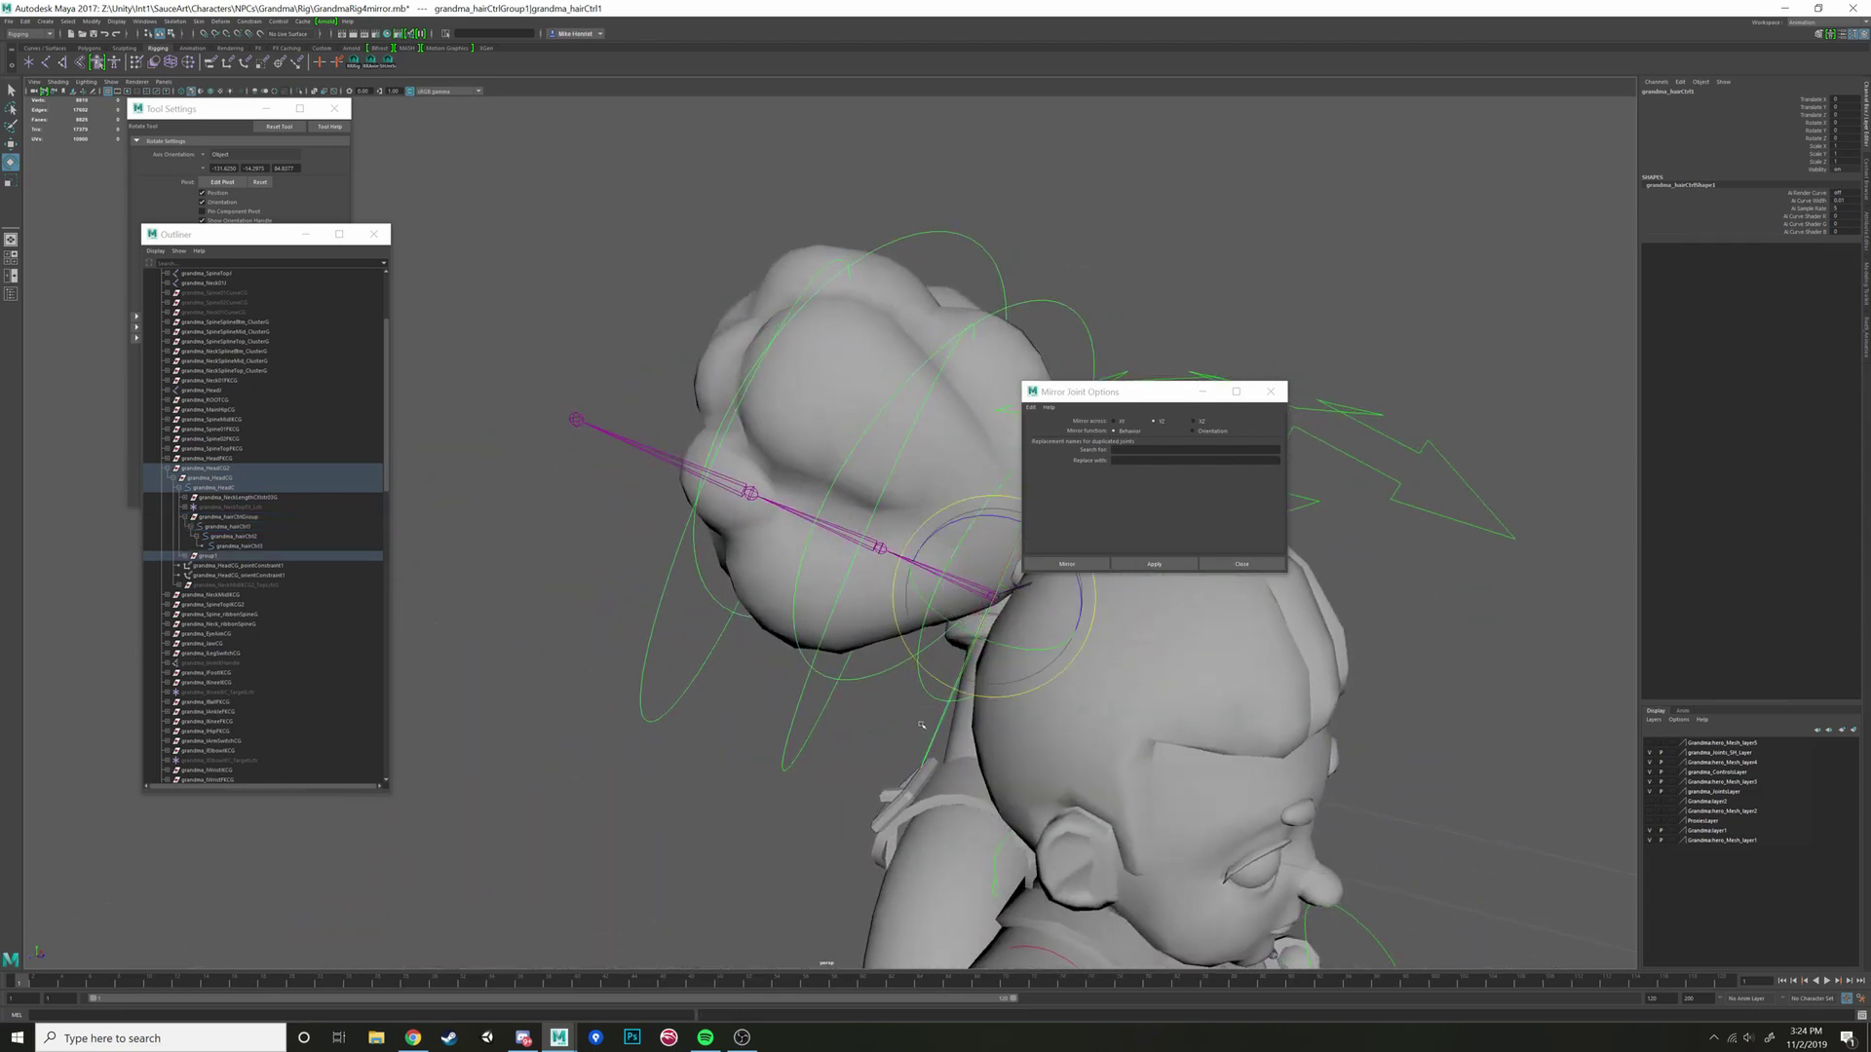
key("4")
middle_click_drag(990, 595, 971, 612, "alt")
mouse_move(1000, 551)
left_mouse_down()
mouse_move(937, 545)
mouse_move(986, 544)
left_mouse_up()
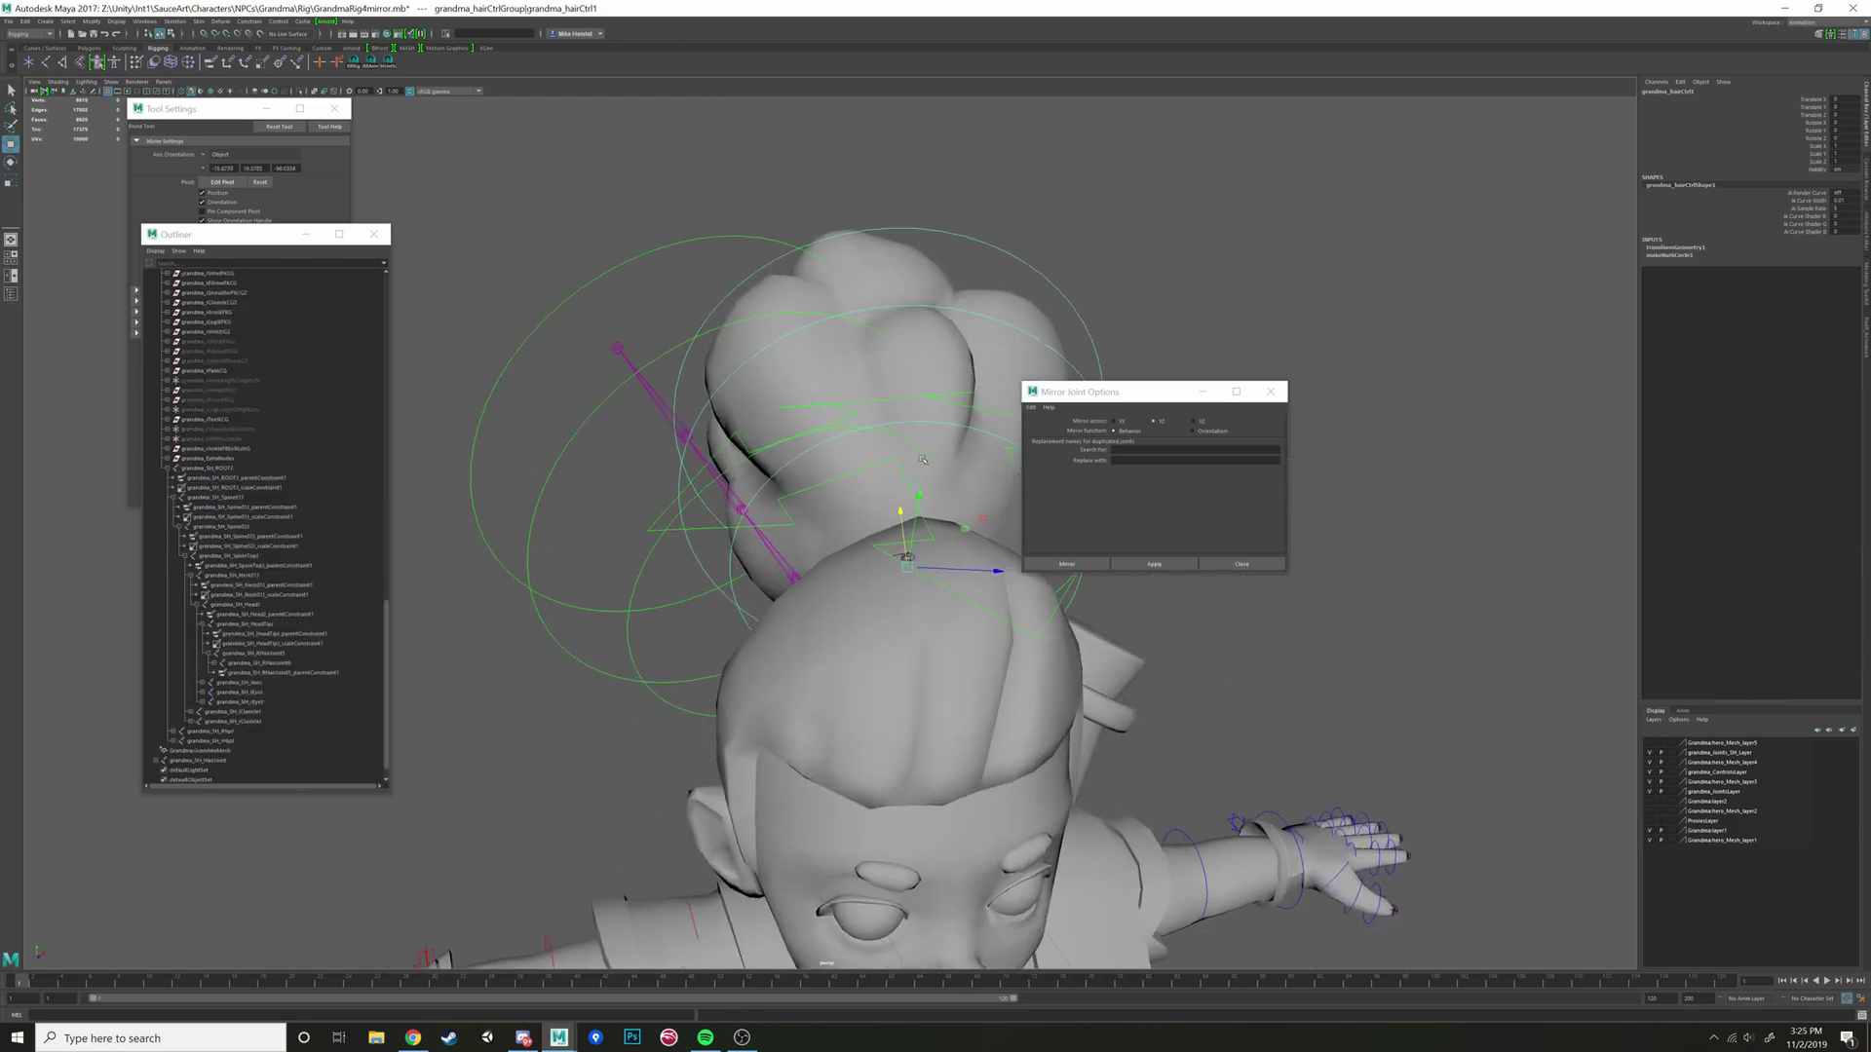